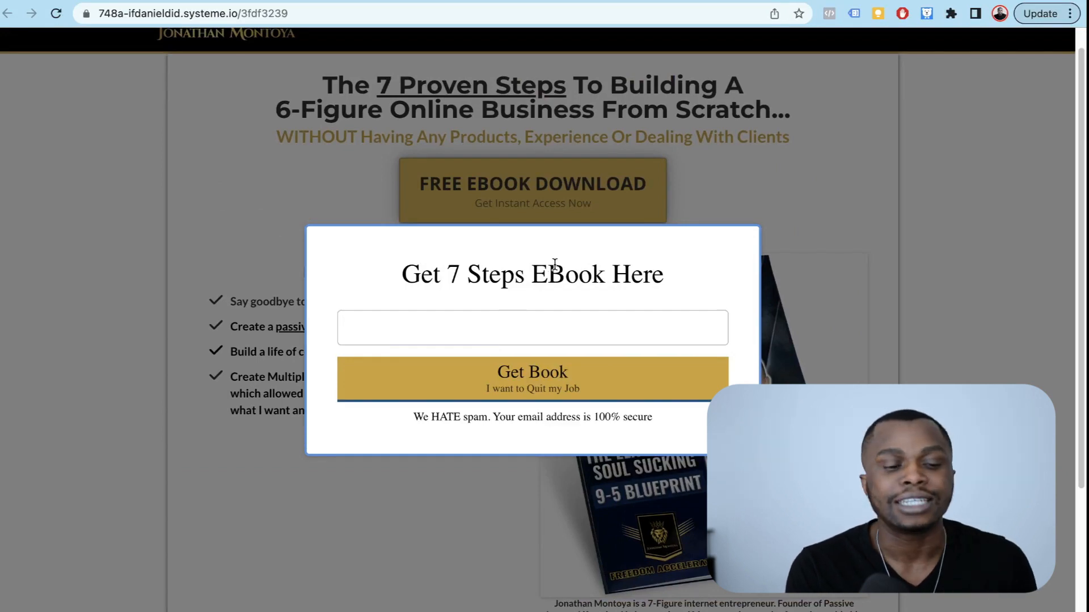
{"action": "scroll", "coordinate": [658, 212], "scroll_direction": "down", "scroll_amount": 4}
{"action": "scroll", "coordinate": [657, 212], "scroll_direction": "up", "scroll_amount": 4}
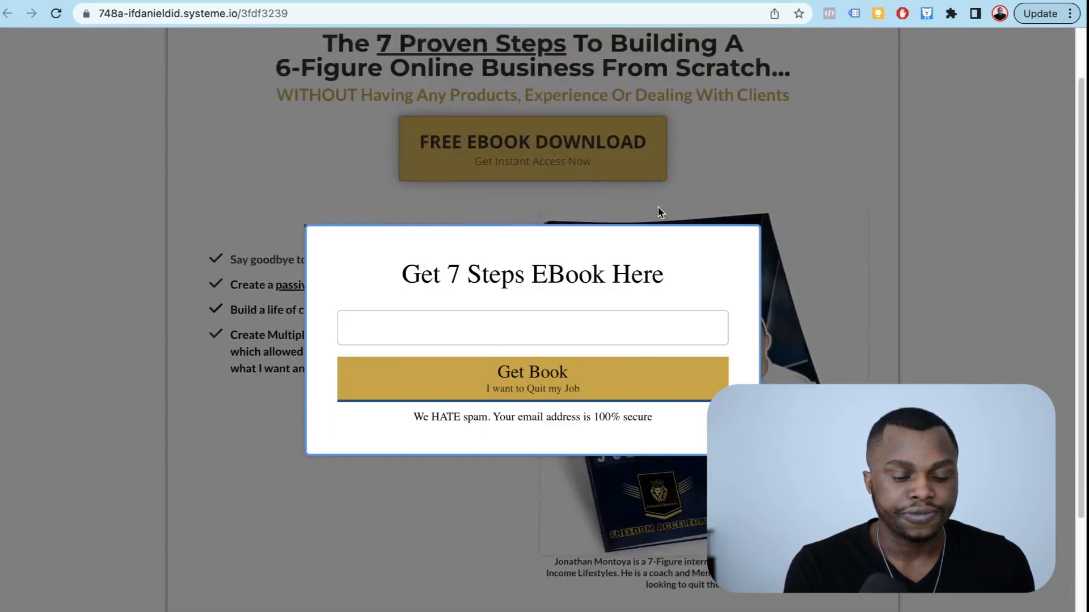
{"action": "scroll", "coordinate": [657, 212], "scroll_direction": "down", "scroll_amount": 2}
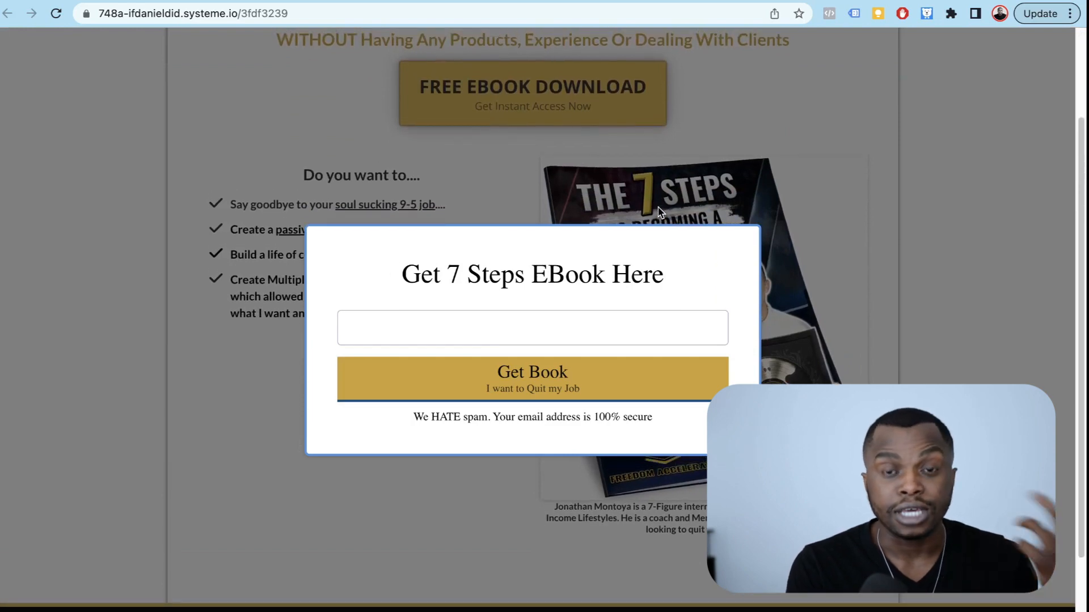
{"action": "scroll", "coordinate": [658, 212], "scroll_direction": "up", "scroll_amount": 3}
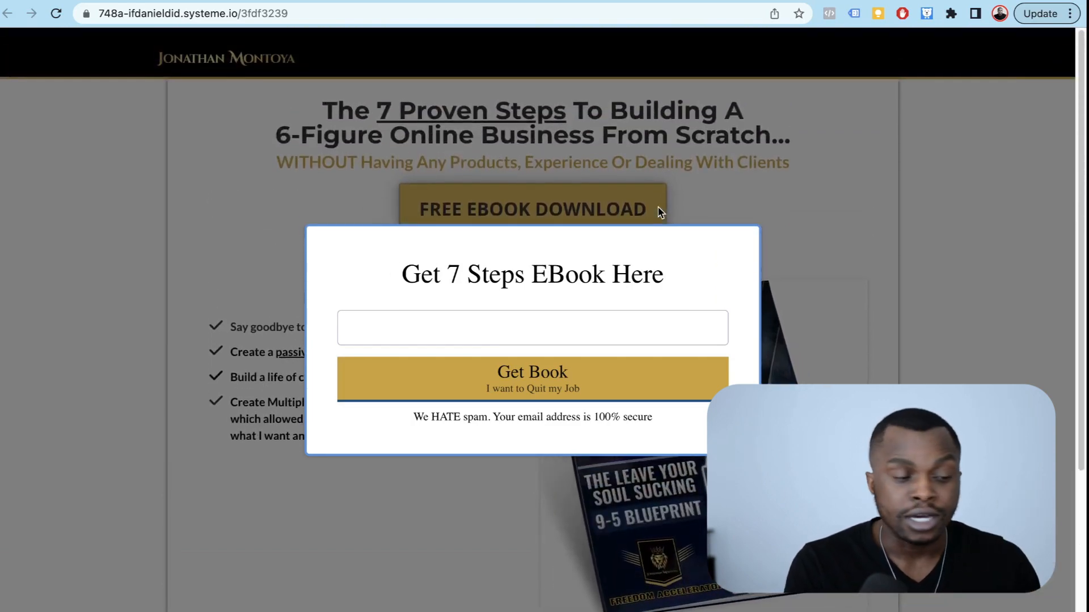
Step: Switch to the systeme.io funnels list and duplicate the 7 Steps Ebook Funnel under the name "7 Steps Ebook Funnel (copy)"
{"action": "left_click", "coordinate": [101, 2]}
{"action": "left_click", "coordinate": [1017, 507]}
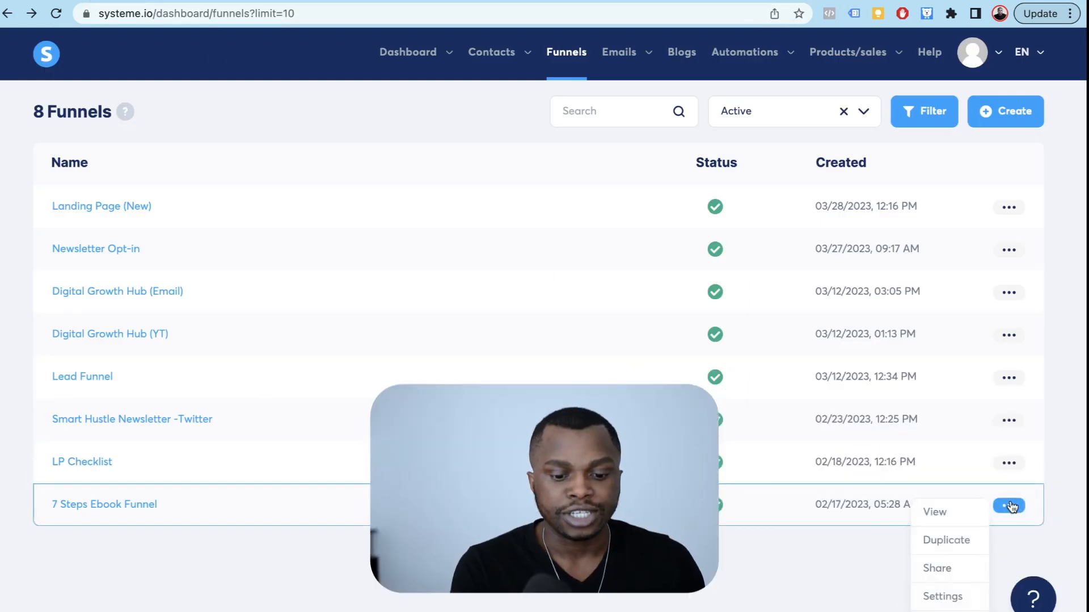
{"action": "left_click", "coordinate": [954, 542]}
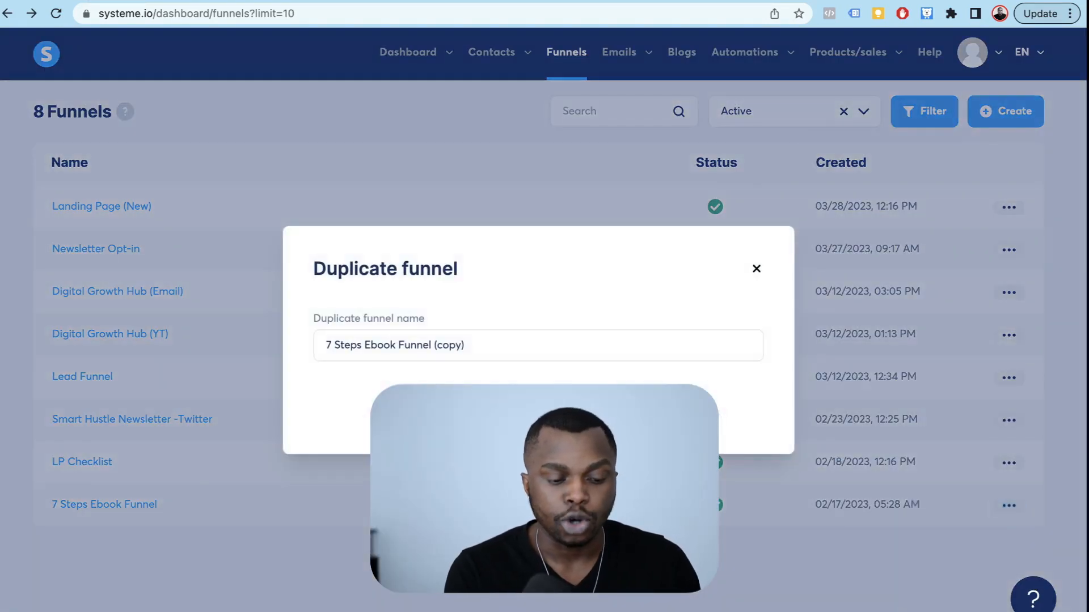
{"action": "left_click", "coordinate": [567, 409]}
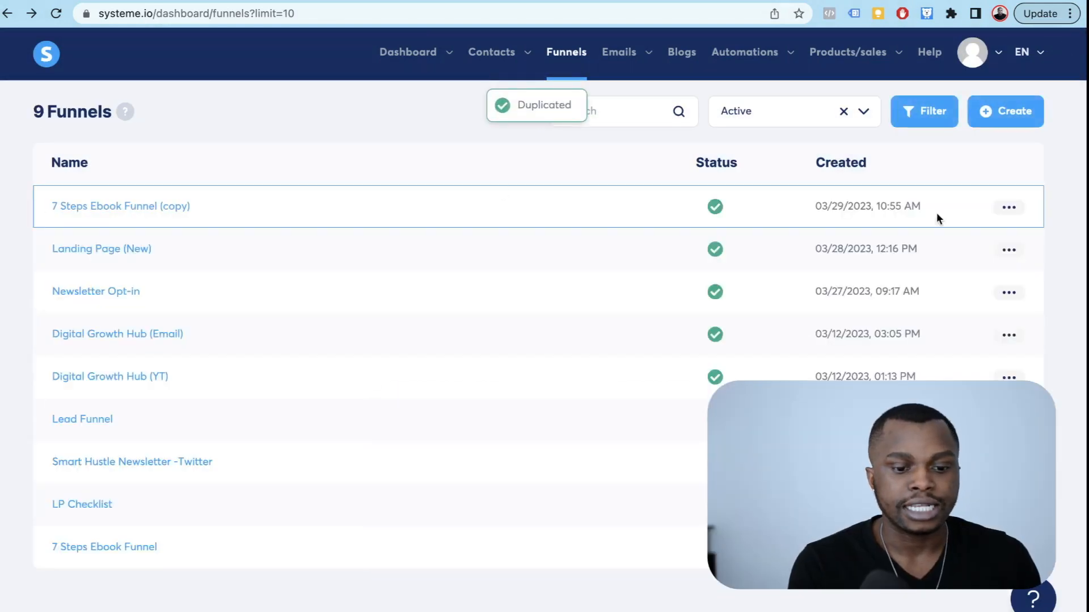
Step: Open the settings of the duplicated ebook funnel and clear its name
{"action": "left_click", "coordinate": [1009, 208]}
{"action": "left_click", "coordinate": [935, 303]}
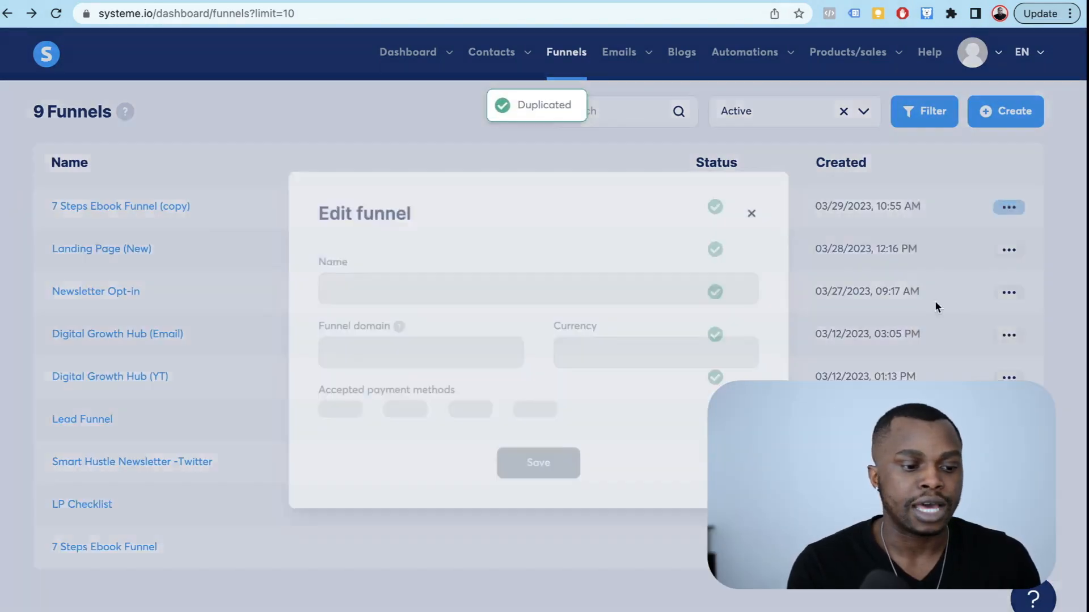
{"action": "triple_click", "coordinate": [466, 313]}
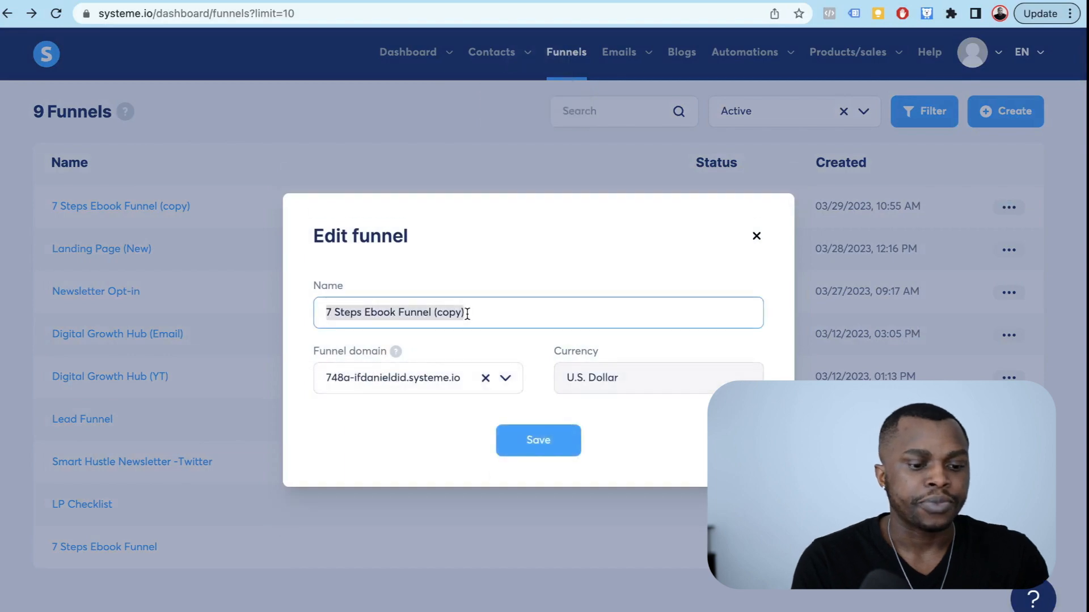
{"action": "key", "text": "BackSpace"}
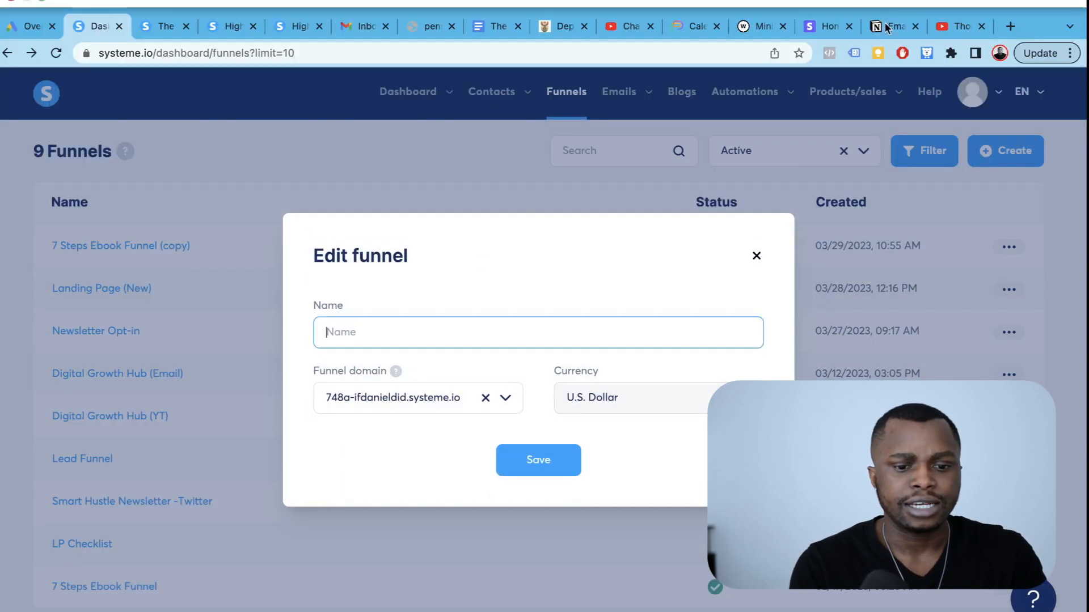
Step: Switch to Notion and review the 24hr Online business challenge page for its title, contents and price
{"action": "left_click", "coordinate": [886, 26]}
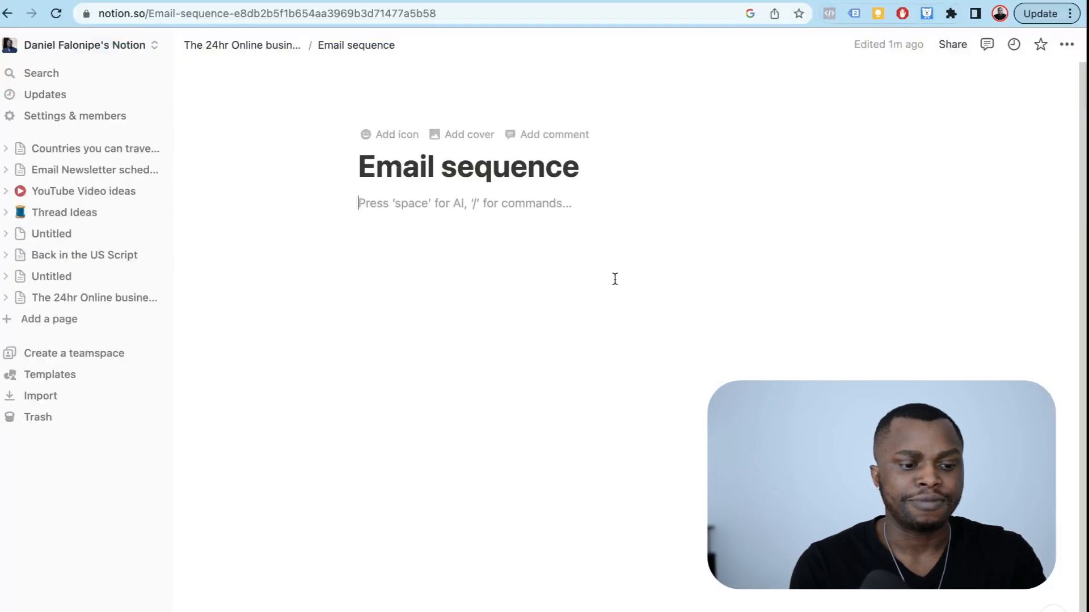
{"action": "left_click", "coordinate": [259, 48]}
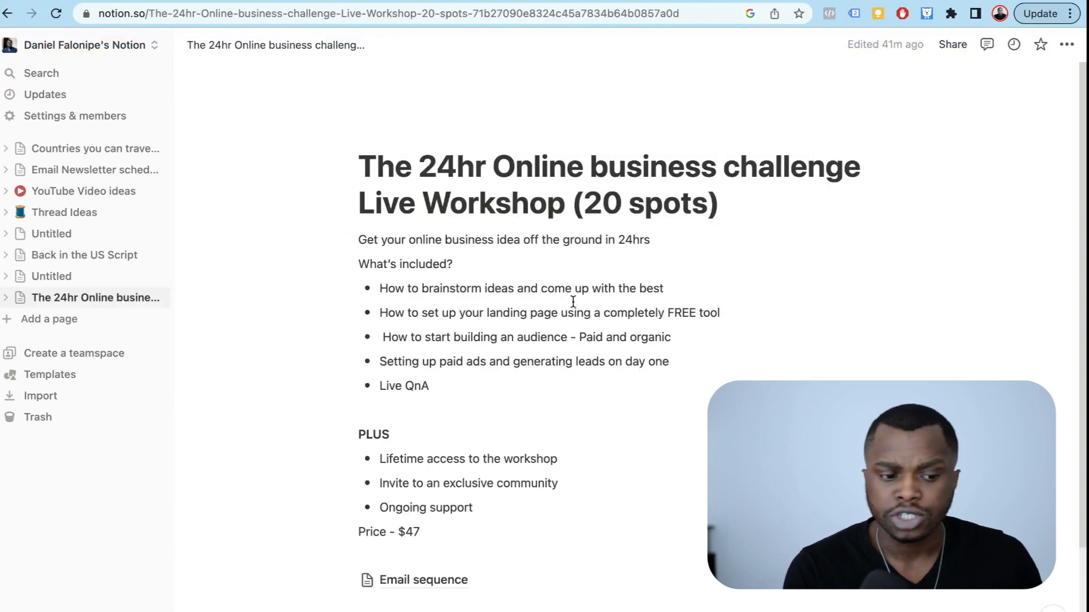
{"action": "scroll", "coordinate": [557, 412], "scroll_direction": "down", "scroll_amount": 3}
{"action": "scroll", "coordinate": [557, 413], "scroll_direction": "up", "scroll_amount": 1}
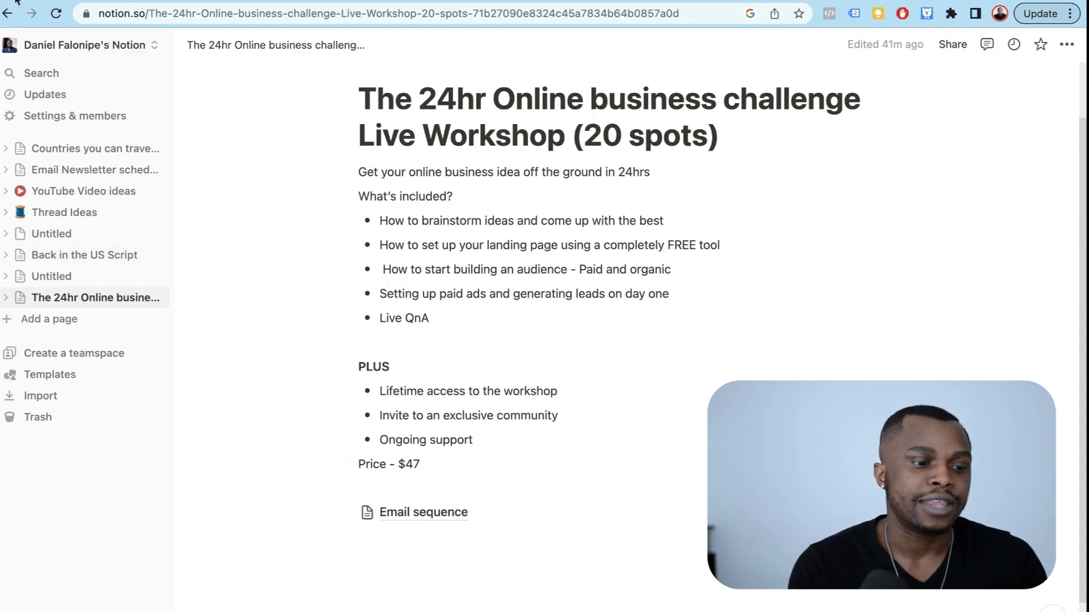
{"action": "left_click", "coordinate": [165, 0]}
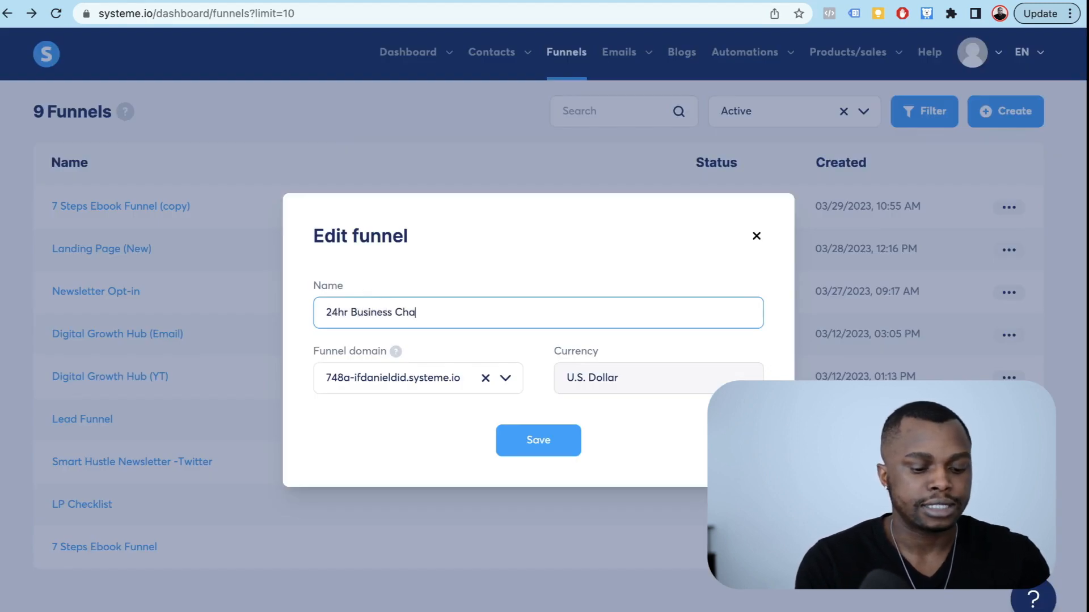
{"action": "left_click", "coordinate": [507, 378]}
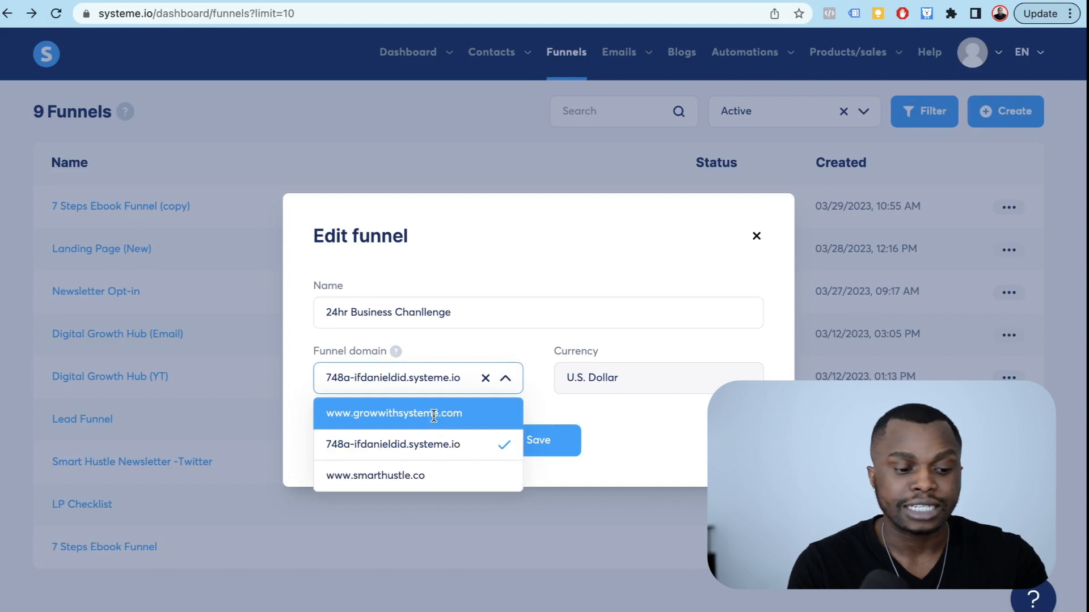
{"action": "left_click", "coordinate": [434, 415]}
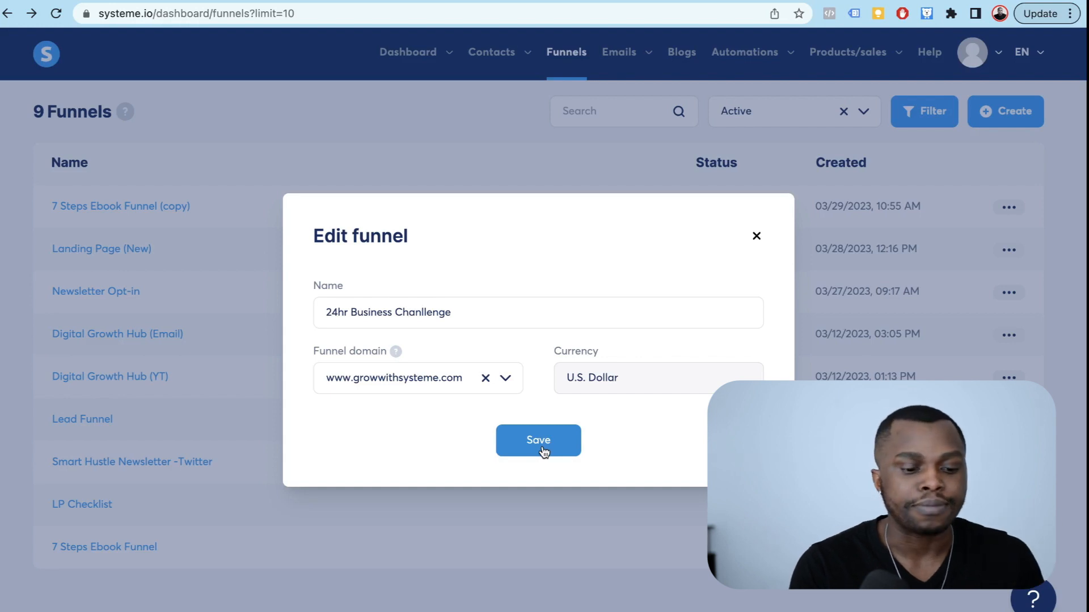
{"action": "left_click", "coordinate": [539, 441]}
Step: Open the 24hr Business Chanllenge funnel, name its squeeze page step "24hr Buseiness Challenge" with URL path 24hbc, and save
{"action": "left_click", "coordinate": [1009, 207]}
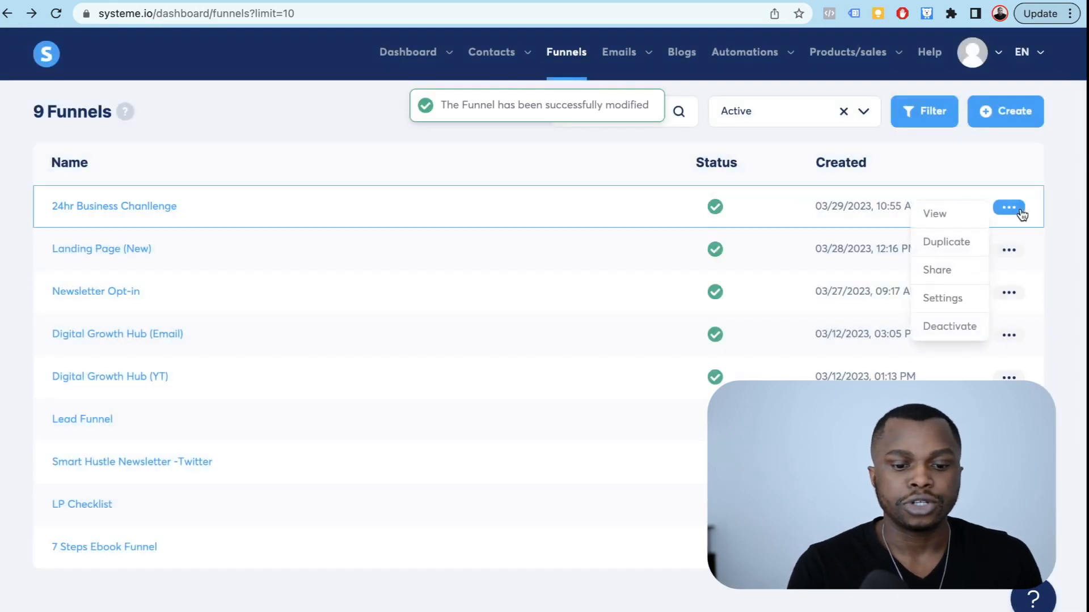
{"action": "left_click", "coordinate": [121, 210]}
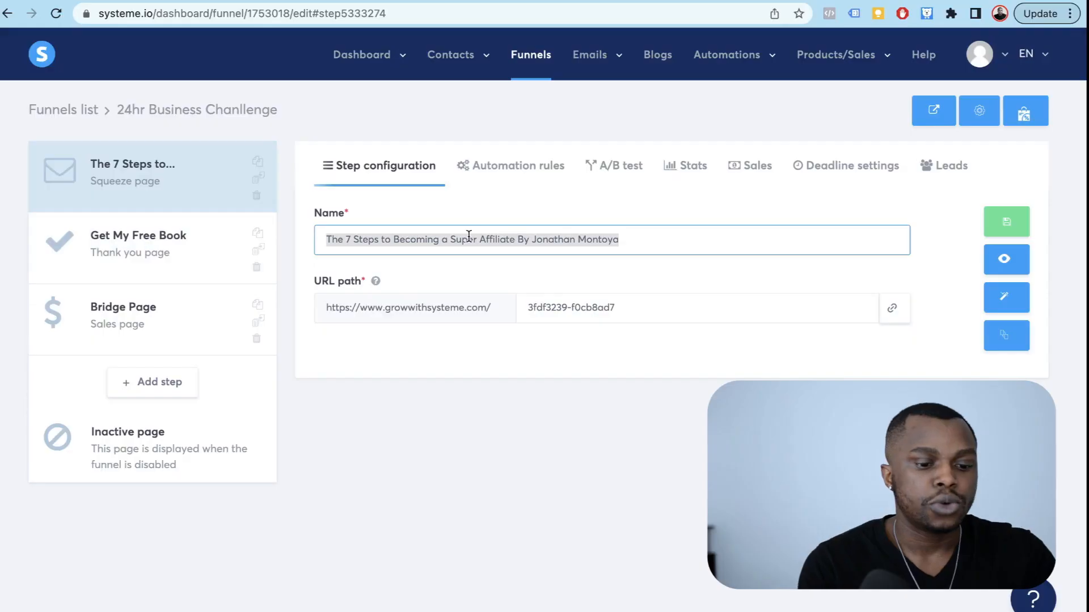
{"action": "key", "text": "BackSpace"}
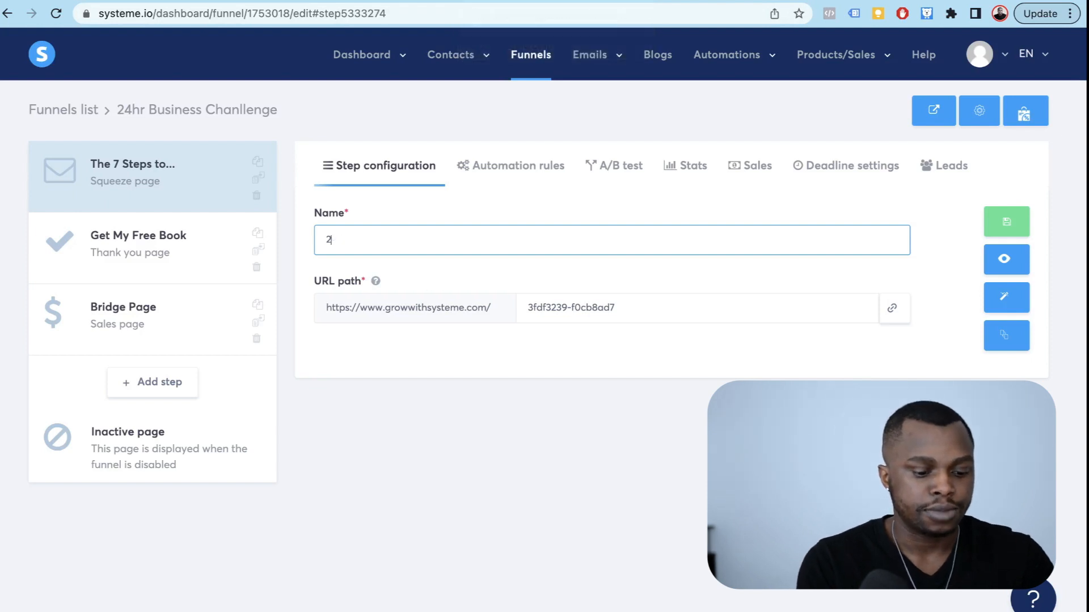
{"action": "type", "text": "Buseiness Challenge"}
{"action": "key", "text": "Tab"}
{"action": "key", "text": "BackSpace"}
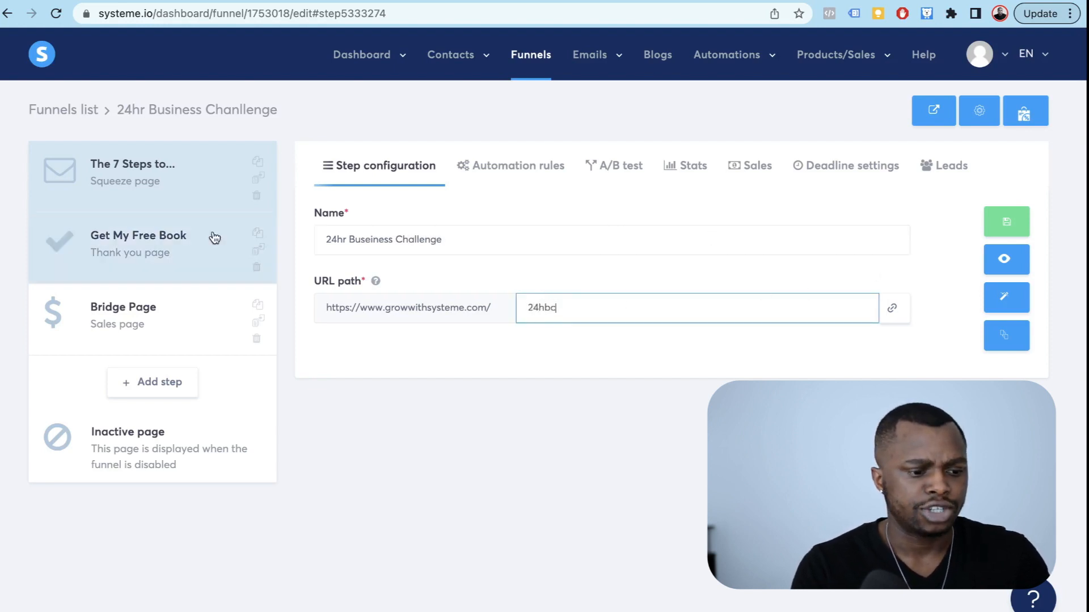
{"action": "left_click", "coordinate": [1024, 231]}
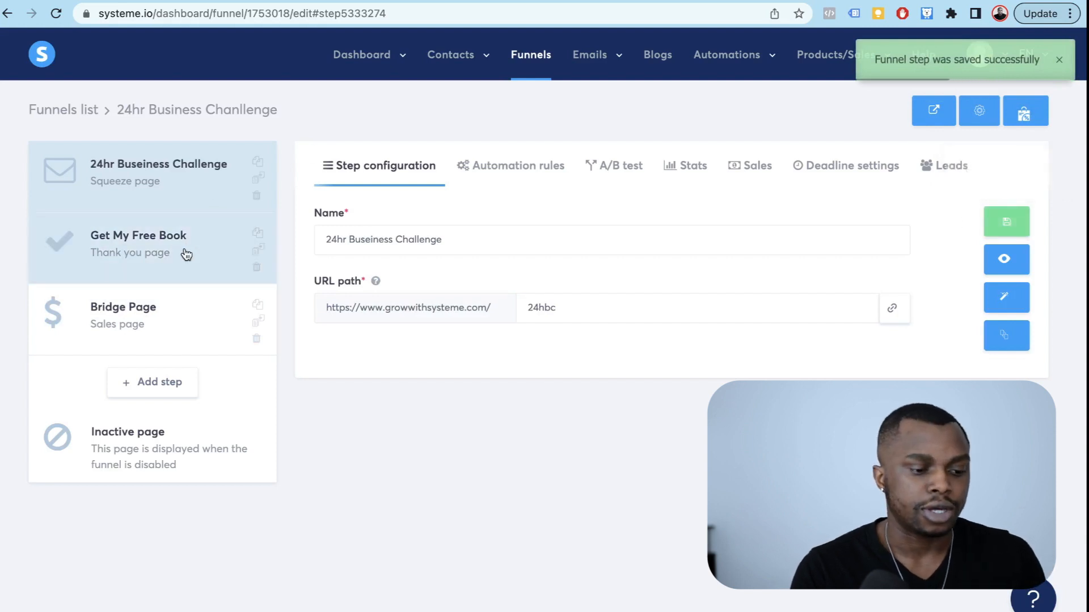
Step: Open the squeeze page in the page editor and delete the black header section containing the logo
{"action": "left_click", "coordinate": [1004, 298]}
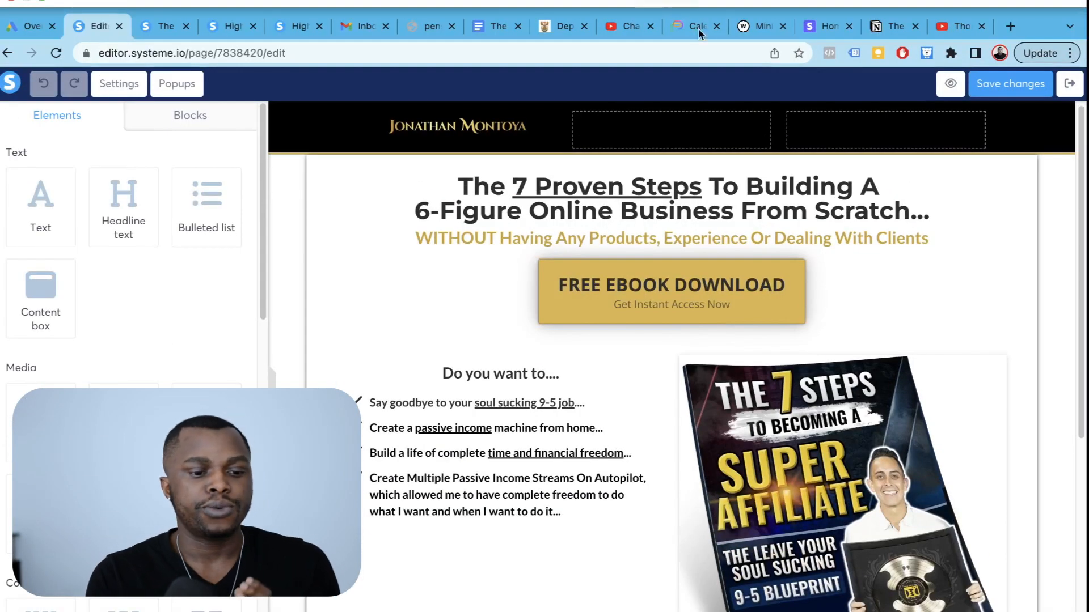
{"action": "scroll", "coordinate": [467, 343], "scroll_direction": "down", "scroll_amount": 1}
{"action": "scroll", "coordinate": [467, 343], "scroll_direction": "up", "scroll_amount": 1}
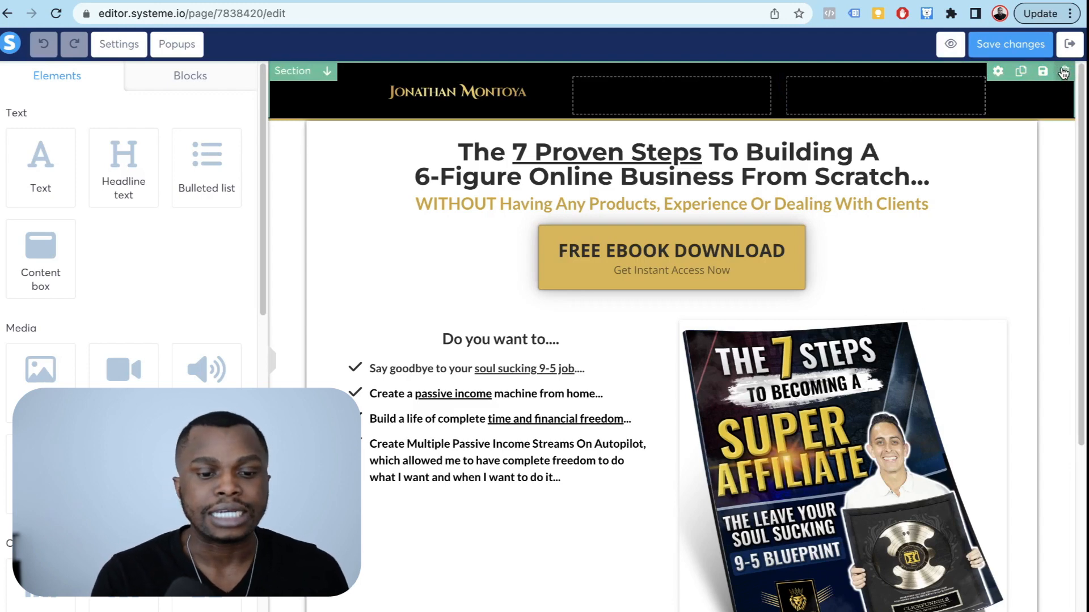
{"action": "left_click", "coordinate": [1064, 71]}
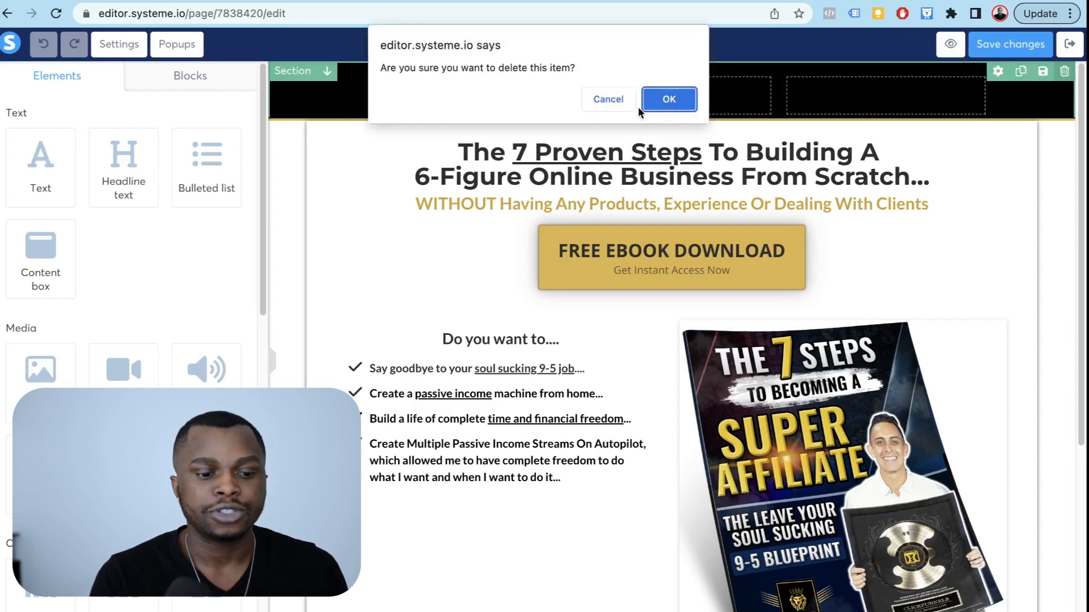
{"action": "left_click", "coordinate": [667, 101]}
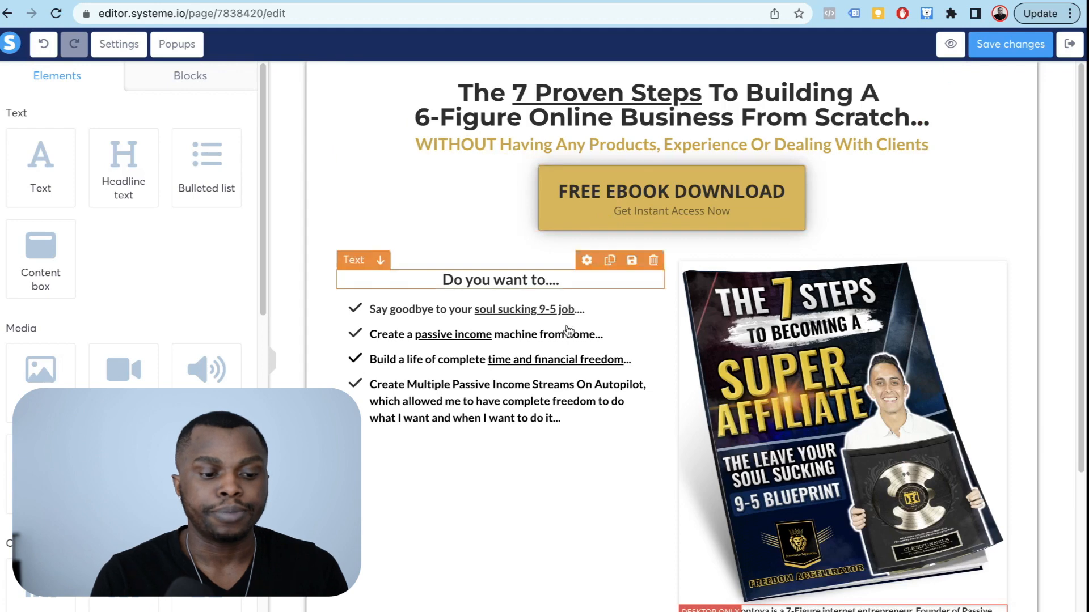
Step: Try to clear the page's main headline text
{"action": "scroll", "coordinate": [568, 340], "scroll_direction": "down", "scroll_amount": 1}
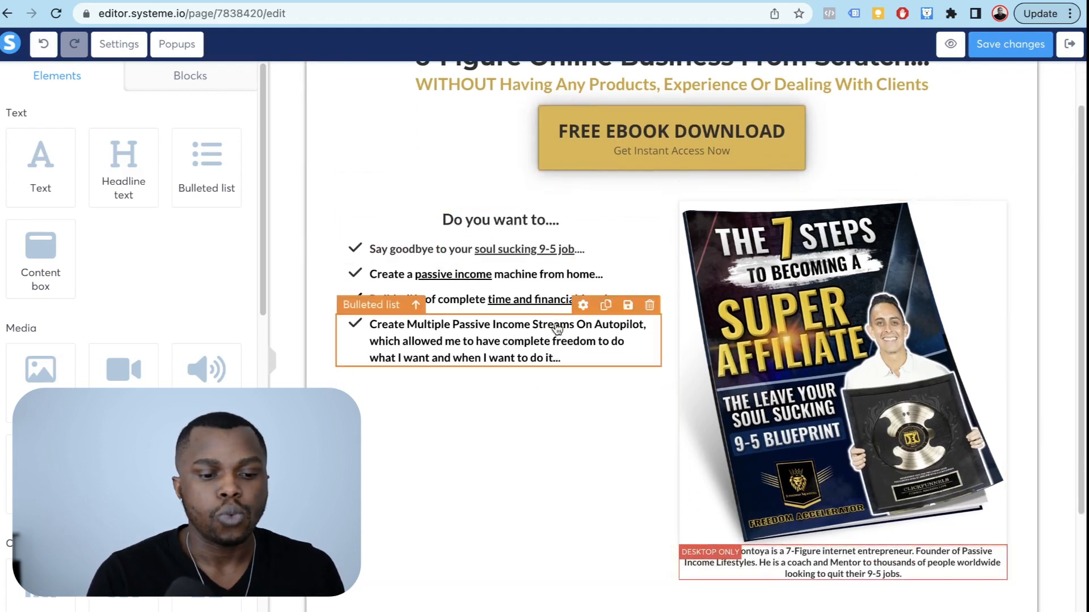
{"action": "scroll", "coordinate": [764, 221], "scroll_direction": "up", "scroll_amount": 1}
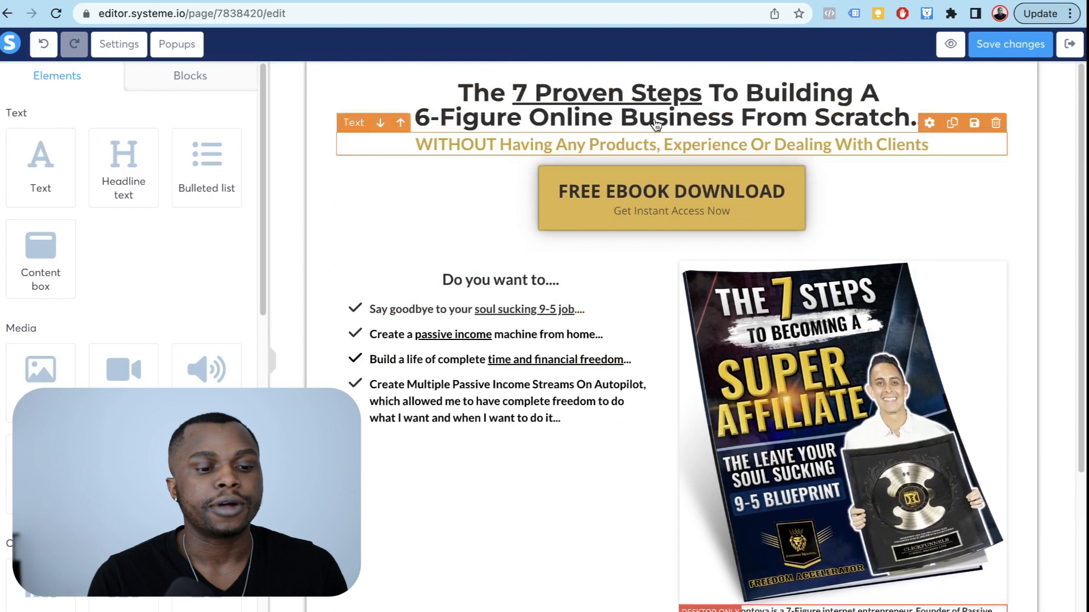
{"action": "left_click", "coordinate": [639, 93]}
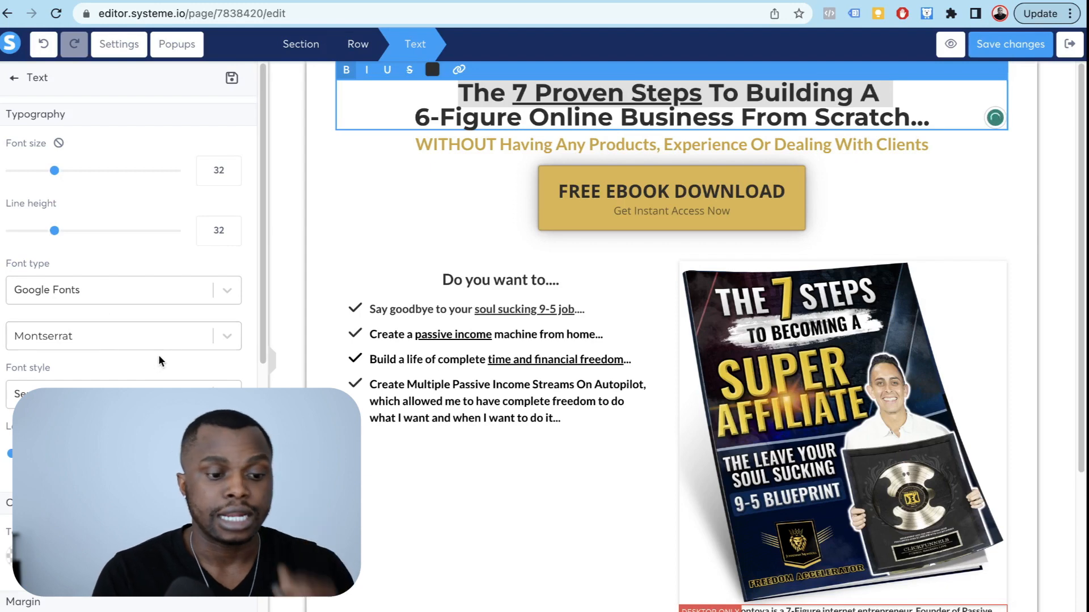
{"action": "triple_click", "coordinate": [631, 112]}
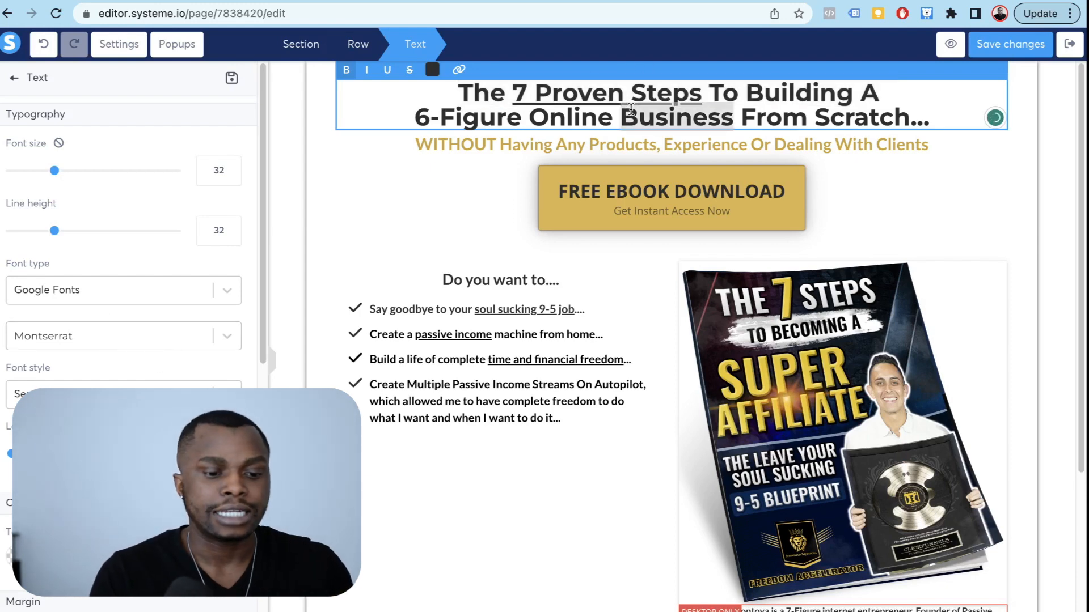
{"action": "key", "text": "super+a"}
{"action": "key", "text": "BackSpace"}
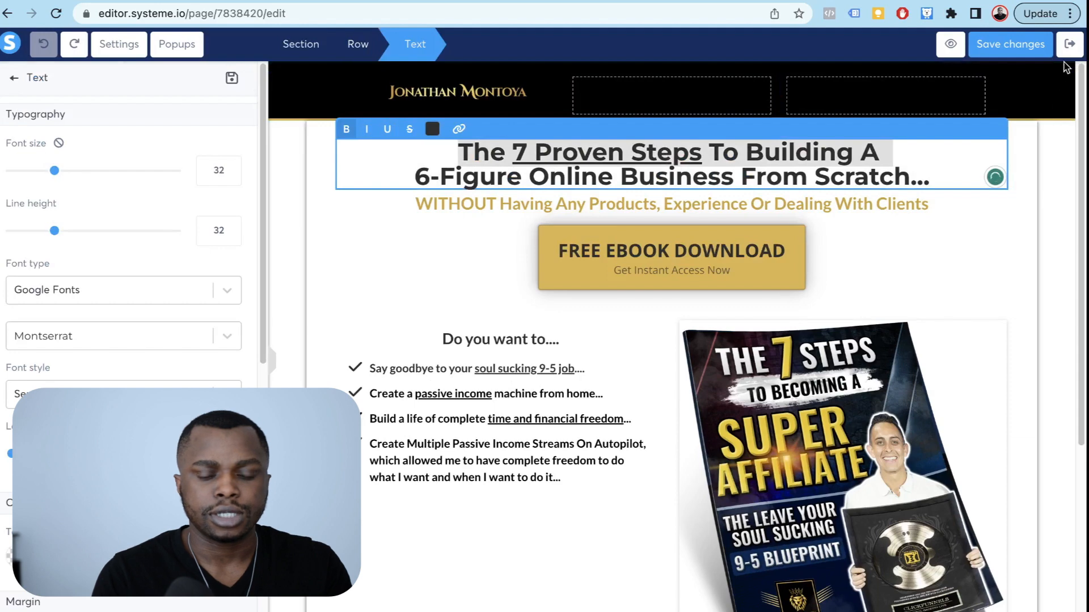
Step: Delete the restored black header section above the headline
{"action": "left_click", "coordinate": [1052, 131]}
{"action": "scroll", "coordinate": [1066, 72], "scroll_direction": "down", "scroll_amount": 1}
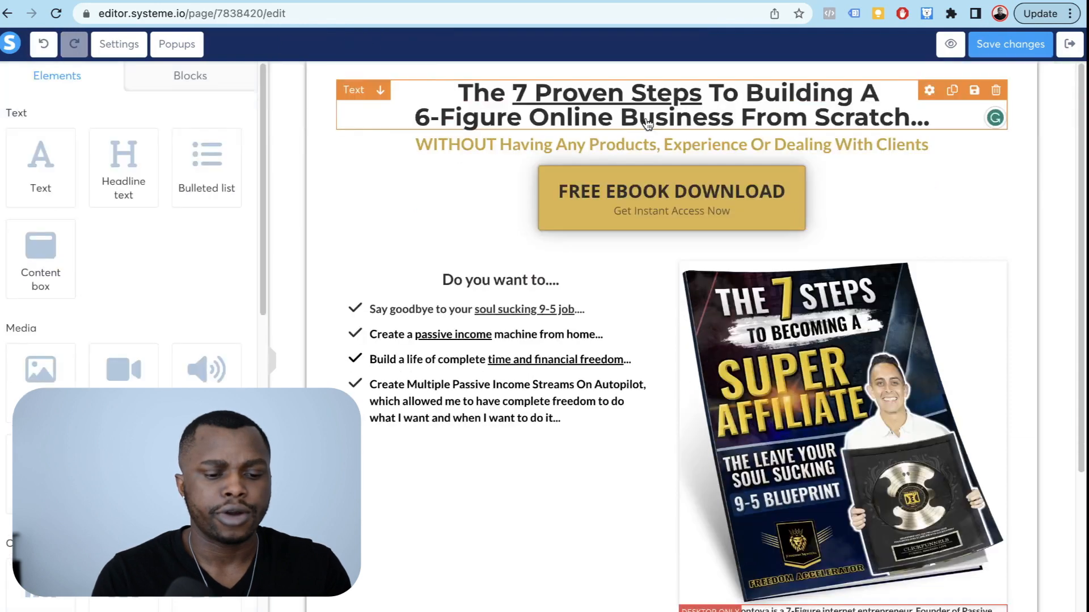
Step: Replace the main headline text with "24-Hour Online Business Challenge"
{"action": "left_click", "coordinate": [645, 118]}
{"action": "key", "text": "super+a"}
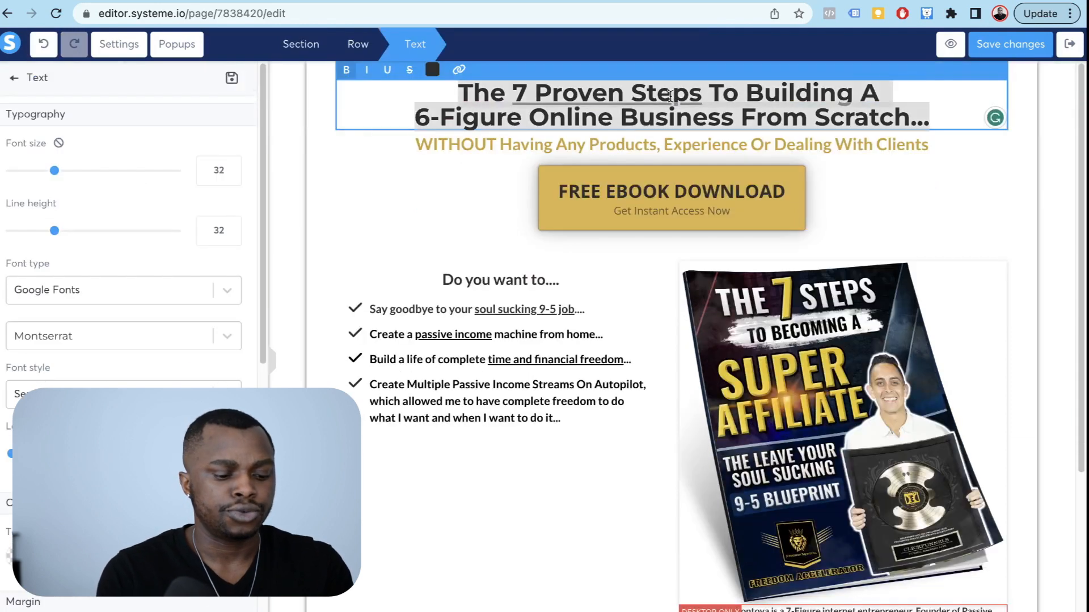
{"action": "type", "text": "24-Hour Busienss"}
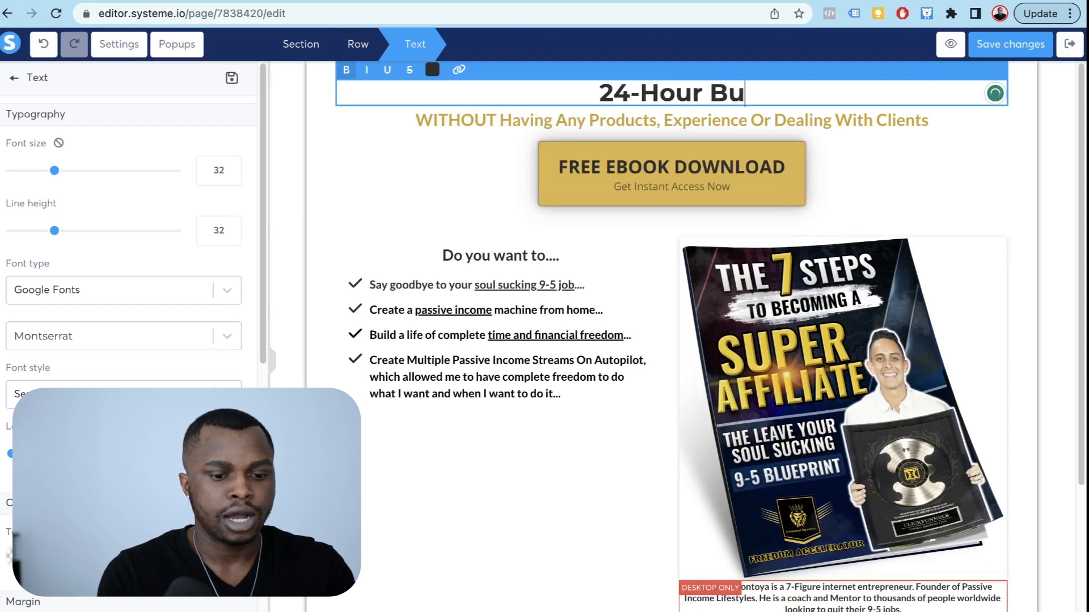
{"action": "key", "text": "BackSpace"}
{"action": "key", "text": "BackSpace"}
{"action": "key", "text": "BackSpace"}
{"action": "key", "text": "BackSpace"}
{"action": "key", "text": "BackSpace"}
{"action": "key", "text": "BackSpace"}
{"action": "key", "text": "BackSpace"}
{"action": "key", "text": "BackSpace"}
{"action": "key", "text": "BackSpace"}
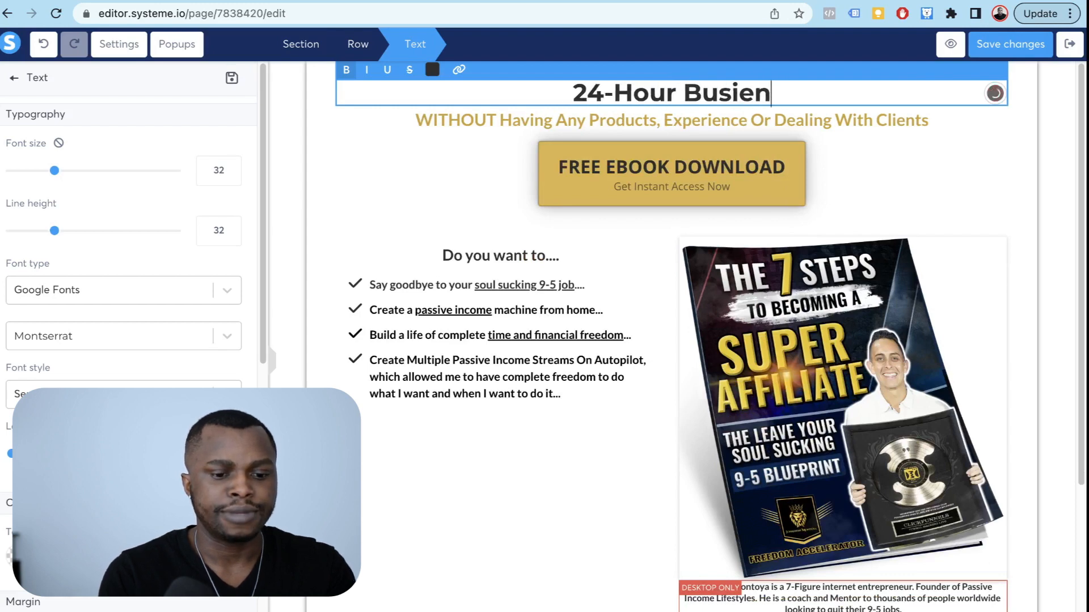
{"action": "type", "text": "Online Business Challenge"}
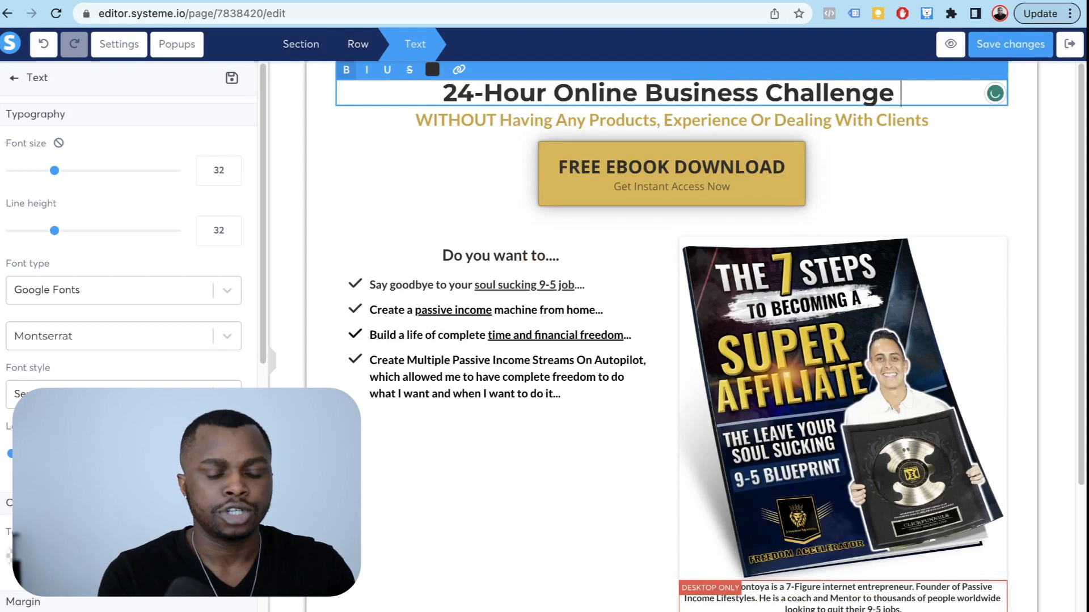
Step: Extend the main headline with "Live Workshop (20 Spots)" after "24-Hour Online Business Challenge"
{"action": "left_click", "coordinate": [847, 3]}
{"action": "left_click_drag", "start_coordinate": [361, 131], "coordinate": [552, 136]}
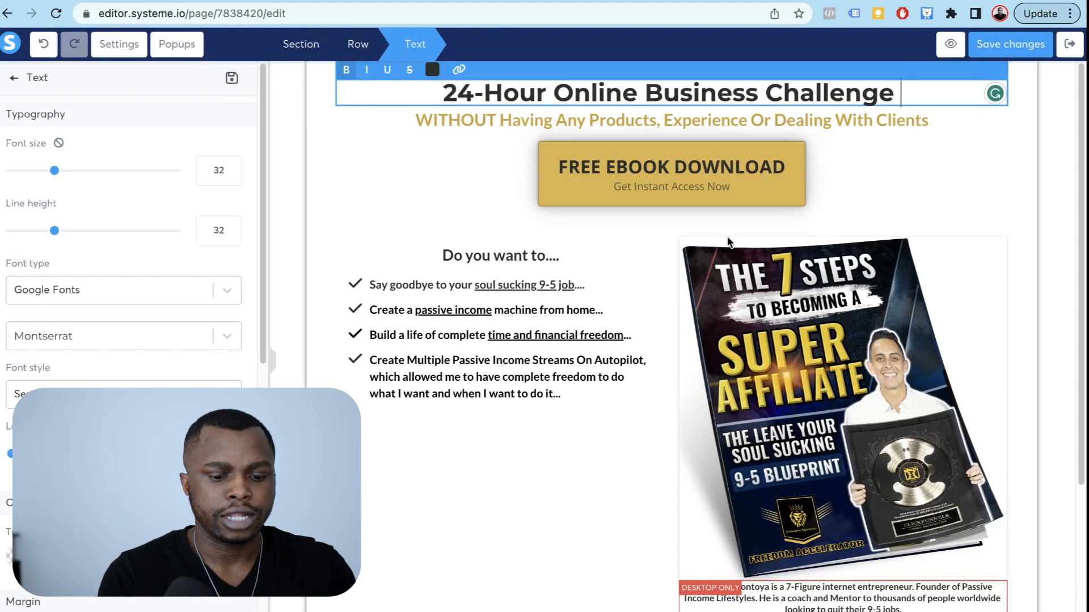
{"action": "type", "text": "L"}
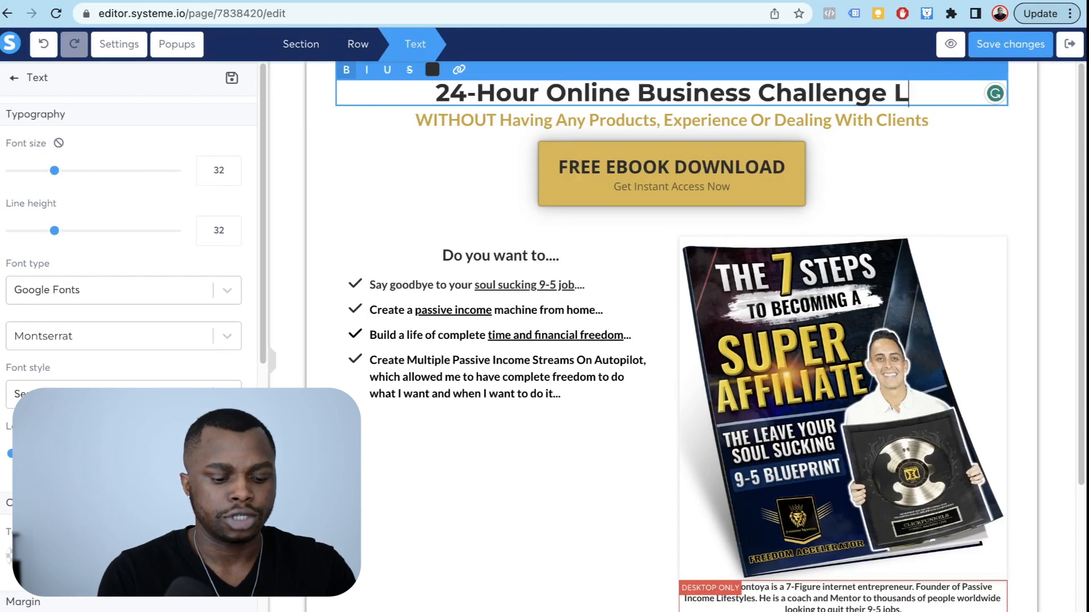
{"action": "type", "text": "ive Workshop"}
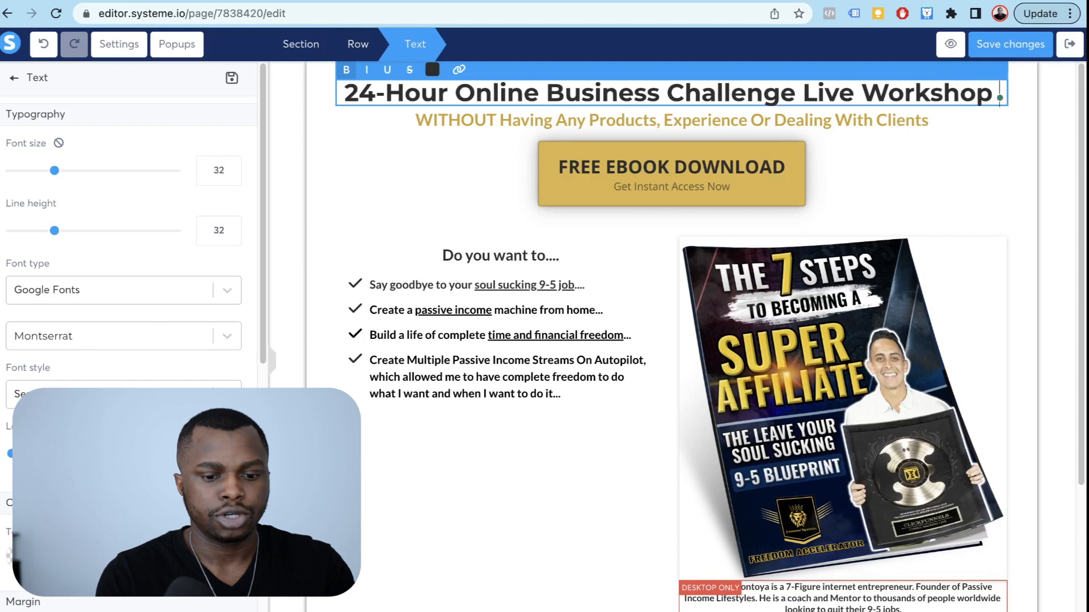
{"action": "type", "text": " (2"}
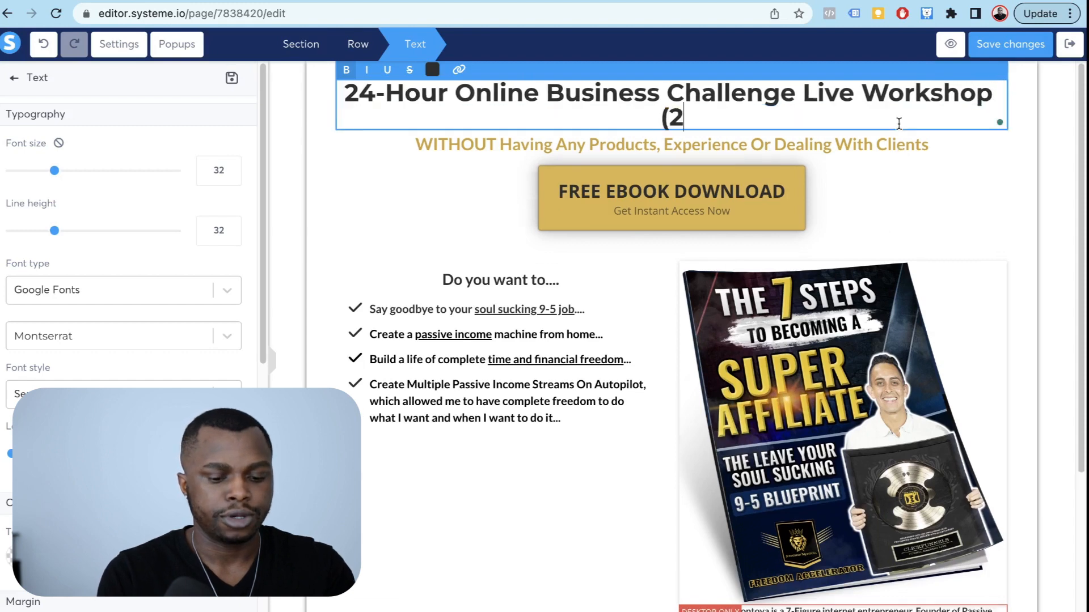
{"action": "type", "text": "0 Spots)"}
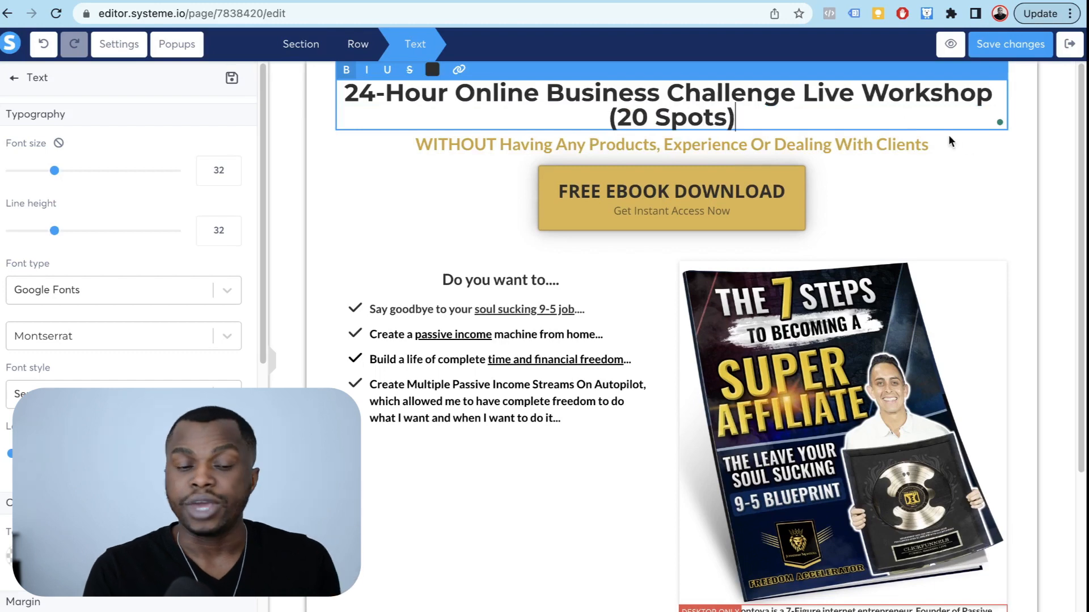
Step: Replace the gold subheadline with the Notion outline's line "Get your online business idea off the ground in 24hrs"
{"action": "triple_click", "coordinate": [758, 144]}
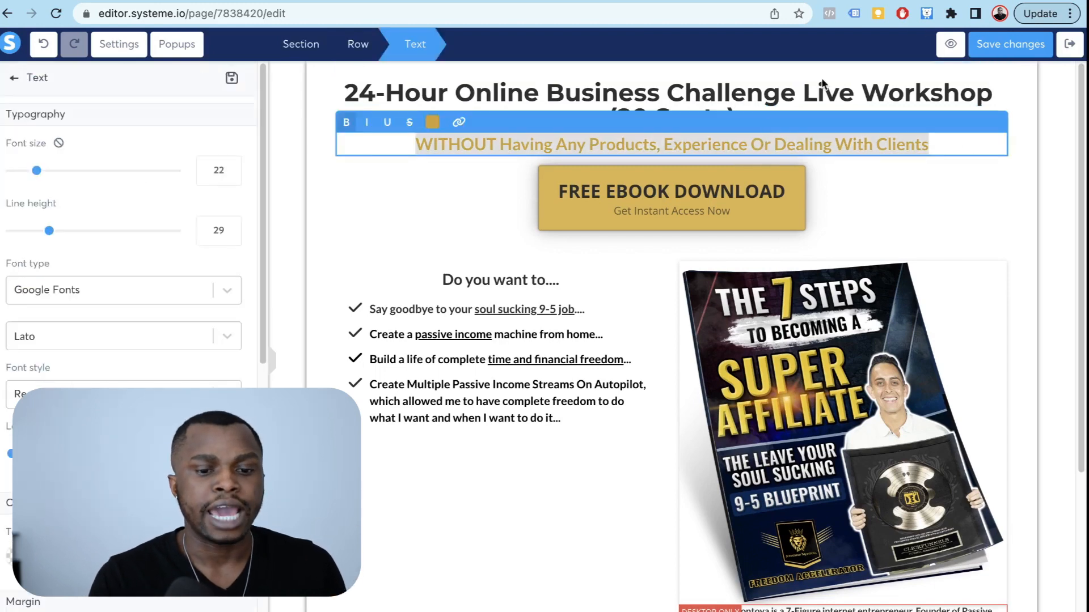
{"action": "key", "text": "ctrl+Tab"}
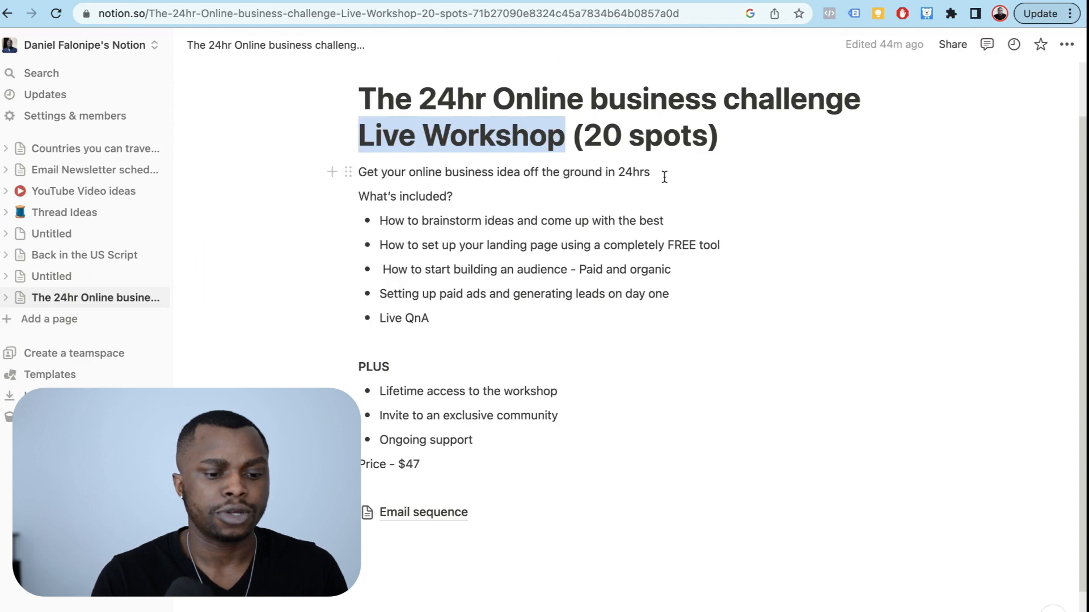
{"action": "left_click_drag", "start_coordinate": [652, 178], "coordinate": [358, 169]}
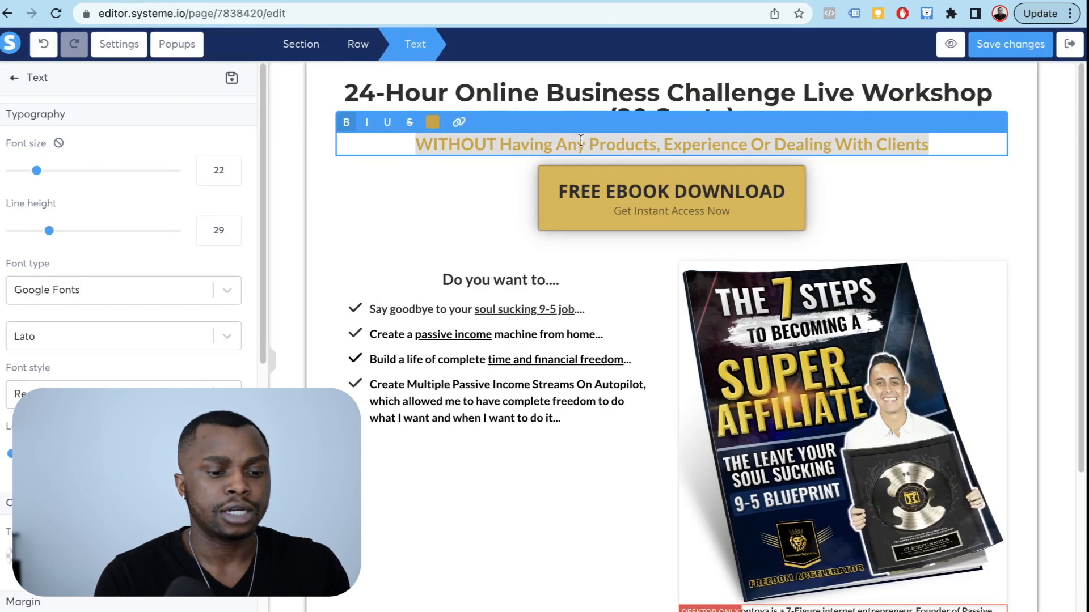
{"action": "type", "text": "Get your online business idea off the ground in 24hrs"}
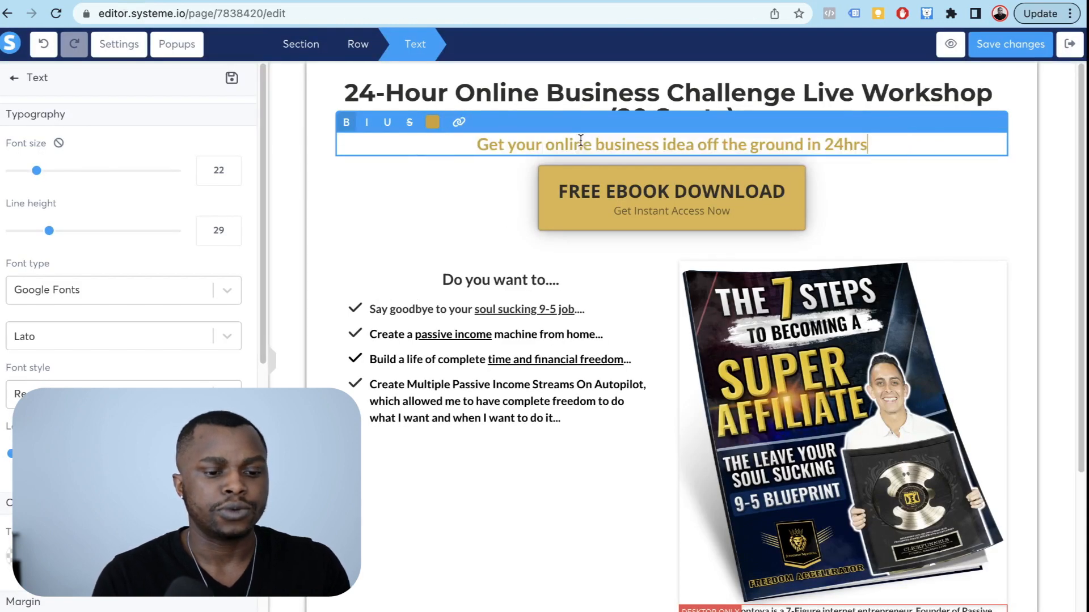
Step: Adjust the subheadline's capitalization to read "Get Your Online Business Idea off the Ground in 24hrs"
{"action": "left_click", "coordinate": [516, 146]}
{"action": "key", "text": "BackSpace"}
{"action": "type", "text": "Y"}
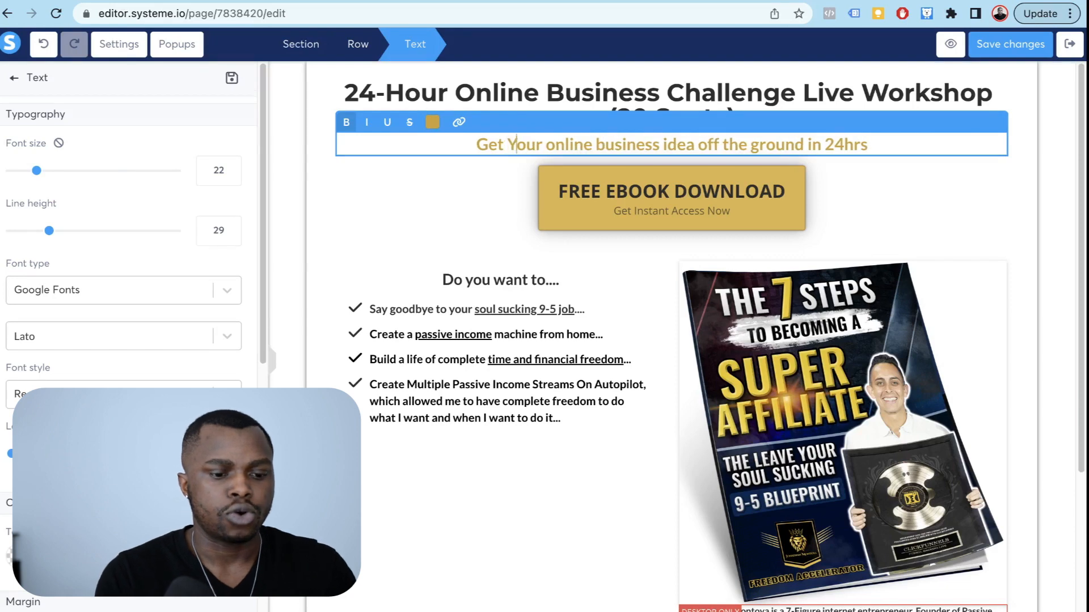
{"action": "left_click", "coordinate": [671, 144]}
{"action": "key", "text": "BackSpace"}
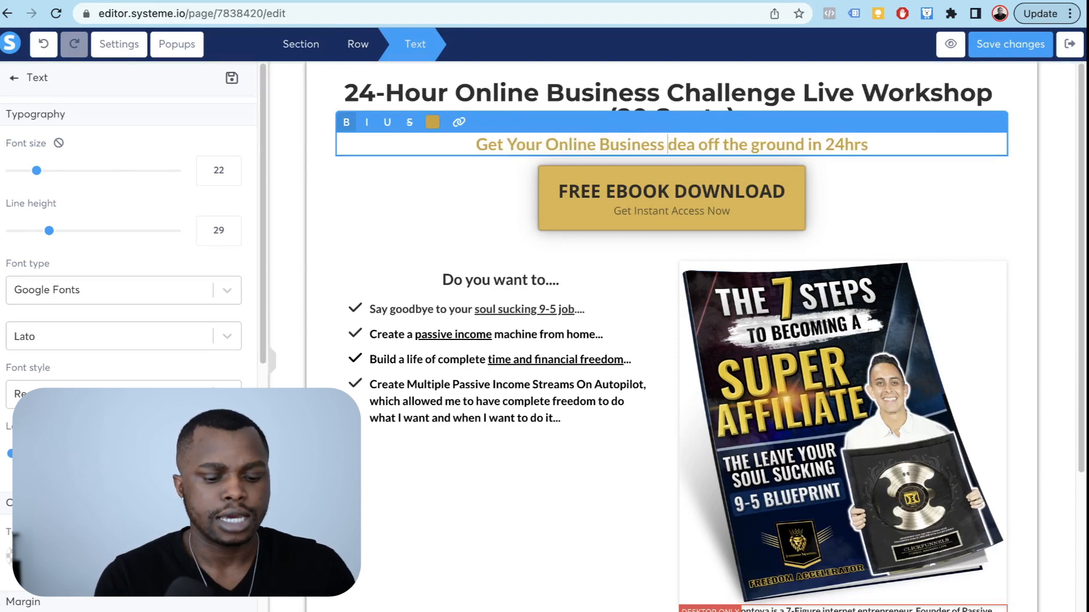
{"action": "type", "text": "I"}
{"action": "left_click", "coordinate": [732, 143]}
{"action": "key", "text": "BackSpace"}
{"action": "type", "text": "T"}
{"action": "left_click", "coordinate": [764, 144]}
{"action": "key", "text": "BackSpace"}
{"action": "type", "text": "G"}
{"action": "left_click", "coordinate": [733, 144]}
{"action": "key", "text": "BackSpace"}
{"action": "type", "text": "t"}
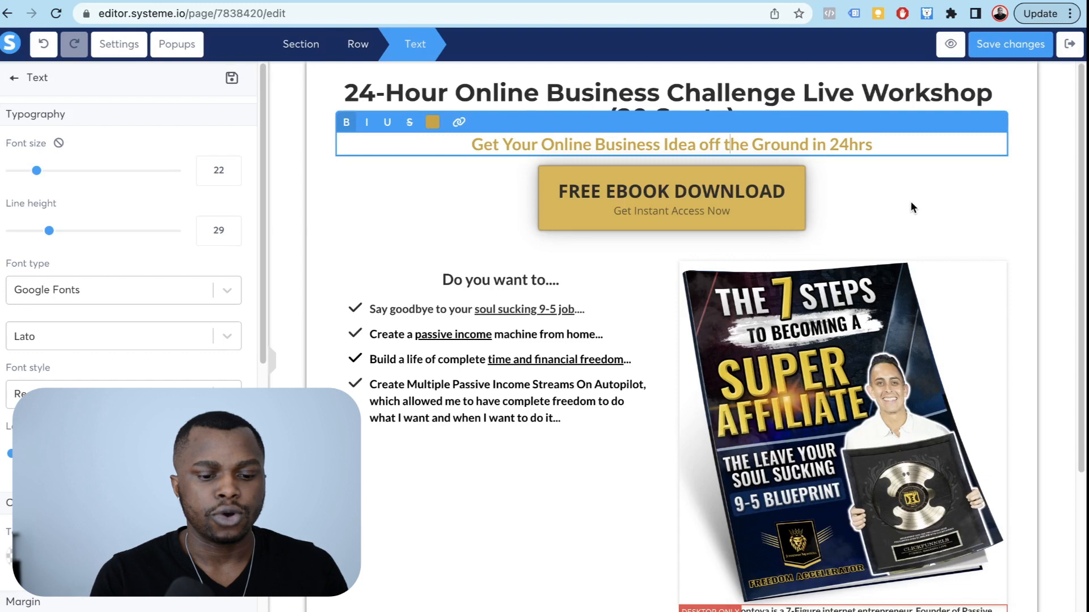
Step: Open the settings of the FREE EBOOK DOWNLOAD button and keep Show popup as its click action
{"action": "left_click", "coordinate": [703, 190]}
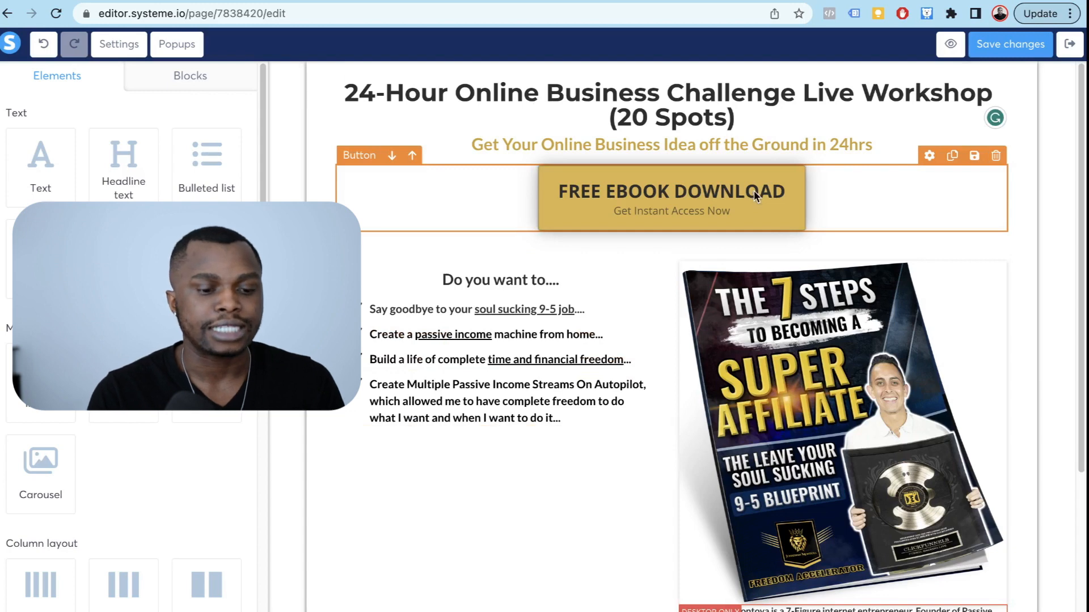
{"action": "left_click", "coordinate": [754, 195]}
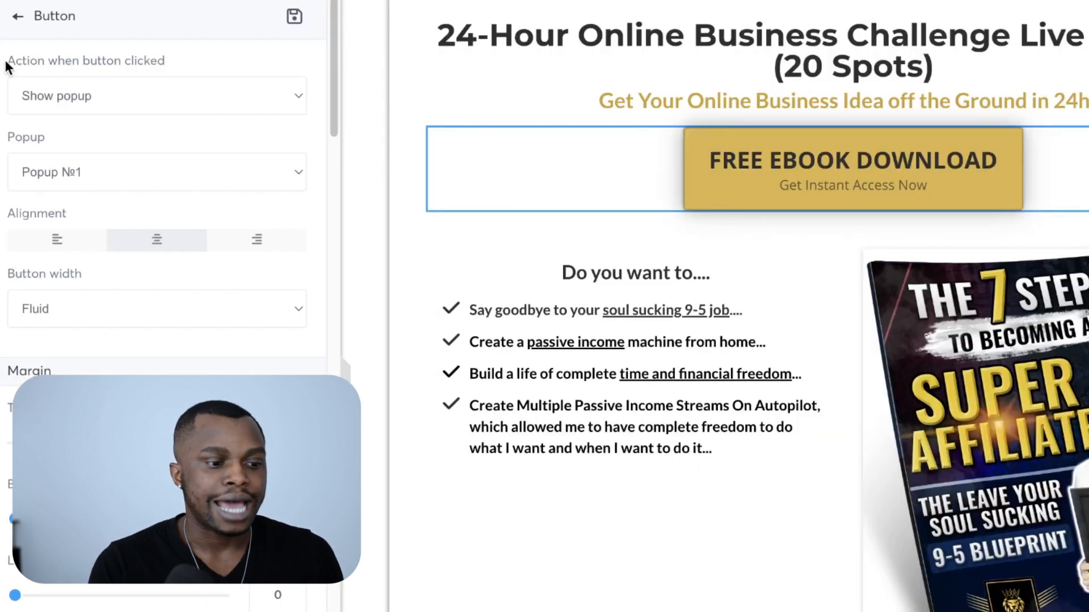
{"action": "left_click_drag", "start_coordinate": [5, 63], "coordinate": [189, 68]}
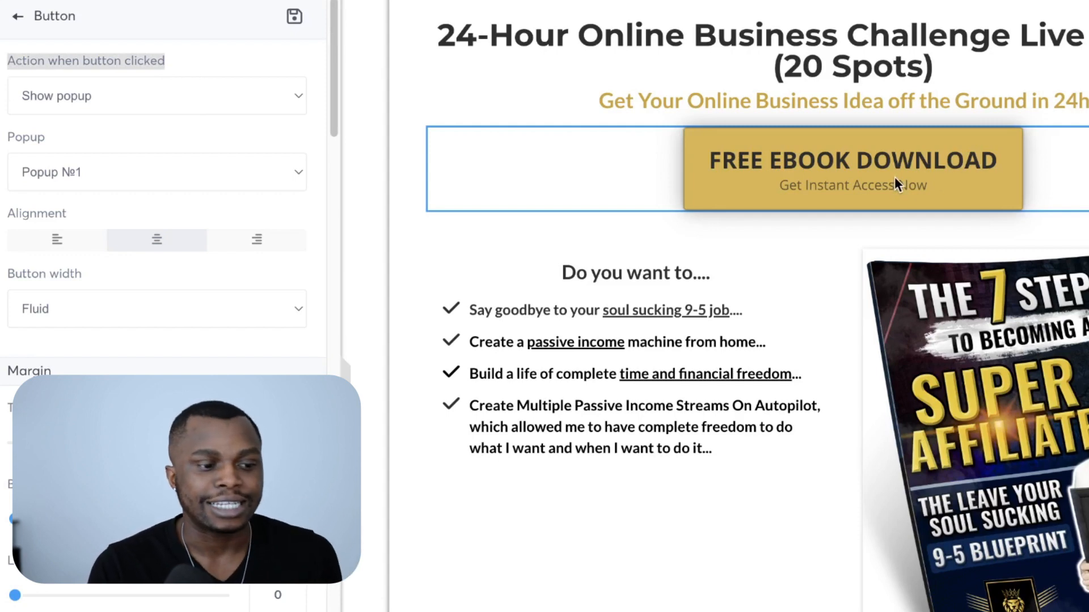
{"action": "left_click", "coordinate": [268, 105]}
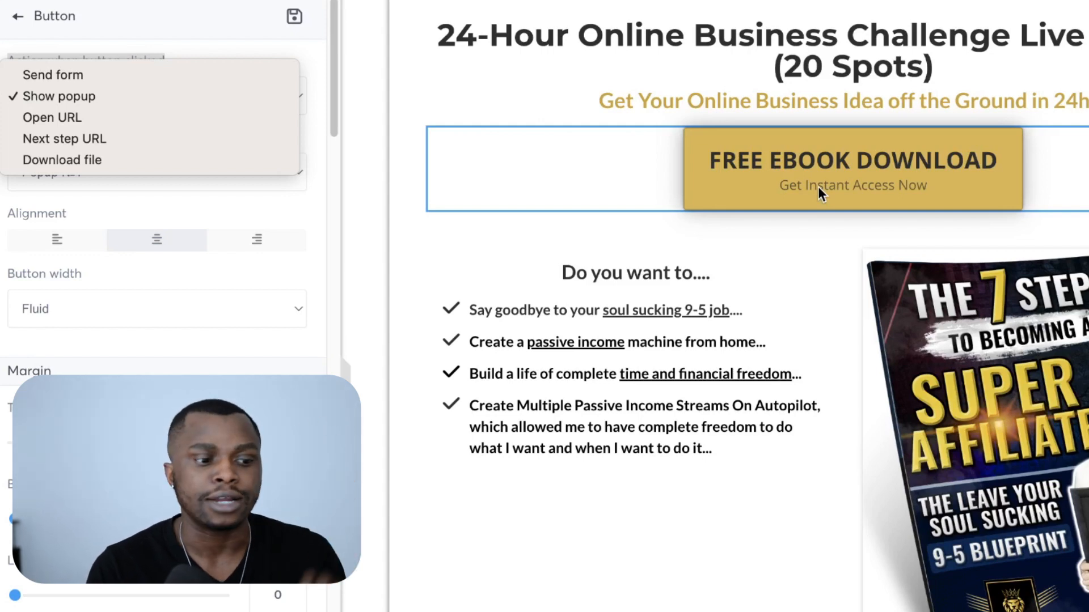
{"action": "left_click", "coordinate": [85, 95]}
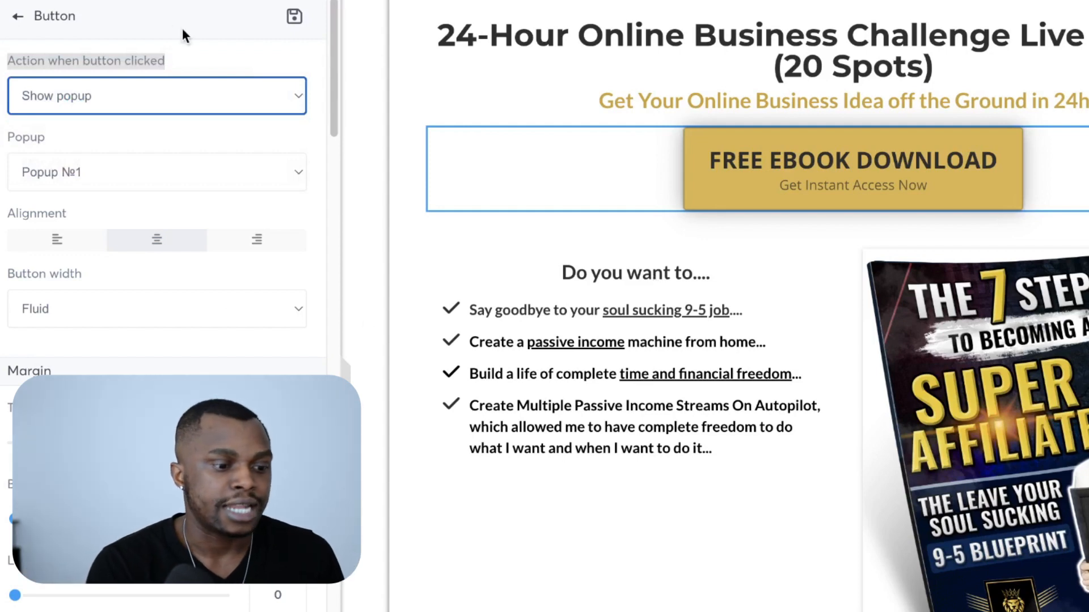
Step: Try Download file as the button's click action and switch it back to Show popup
{"action": "left_click", "coordinate": [196, 103]}
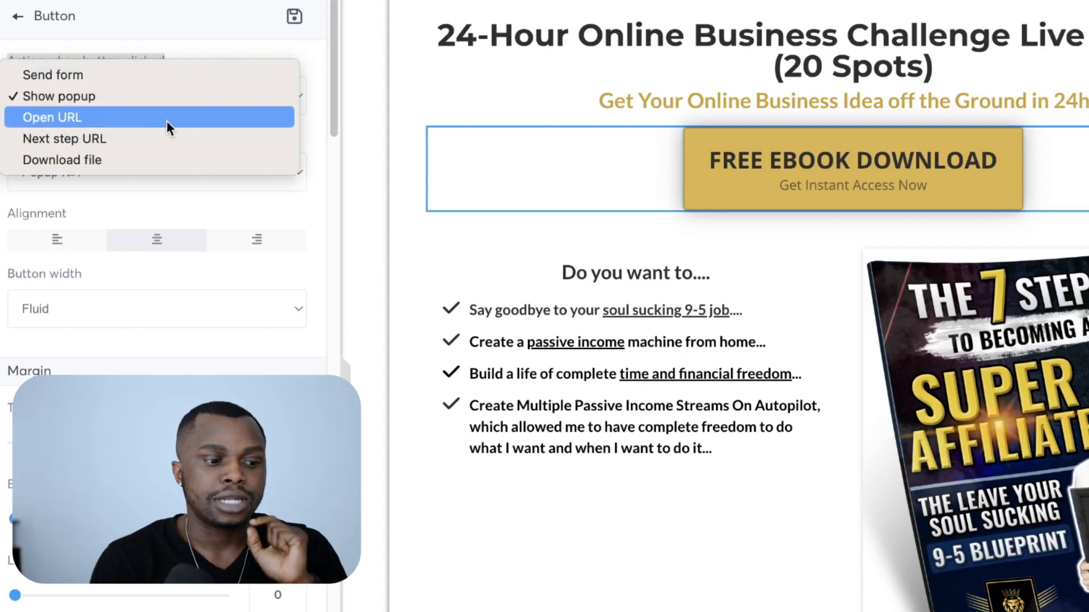
{"action": "left_click", "coordinate": [90, 163]}
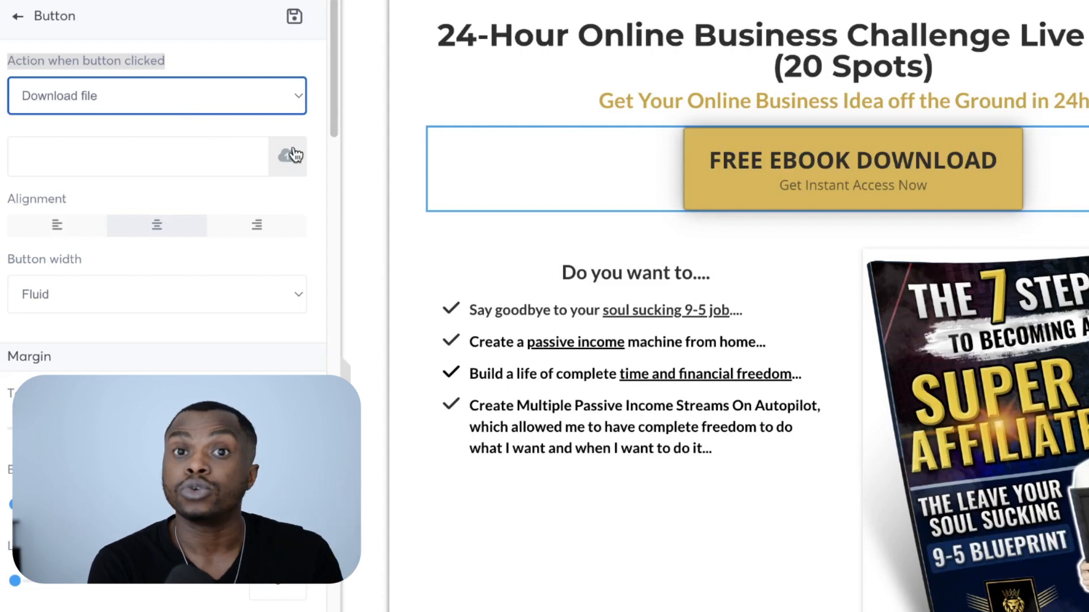
{"action": "left_click", "coordinate": [213, 88]}
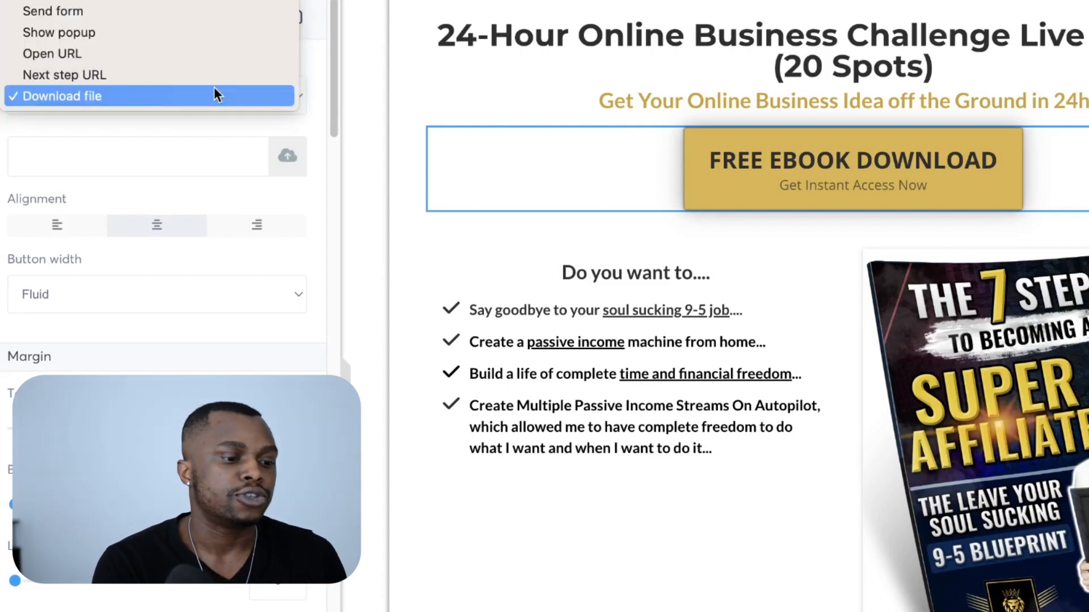
{"action": "left_click", "coordinate": [90, 32]}
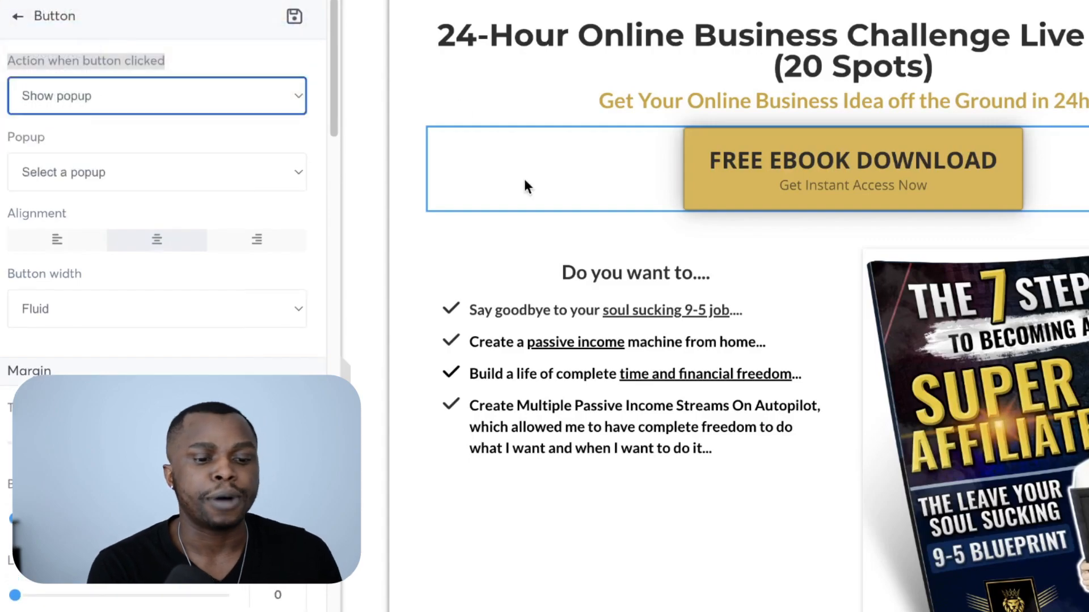
Step: Change the main call-to-action button's text to "JOIN THE CHALLENGE"
{"action": "scroll", "coordinate": [127, 317], "scroll_direction": "down", "scroll_amount": 3}
{"action": "scroll", "coordinate": [128, 317], "scroll_direction": "down", "scroll_amount": 2}
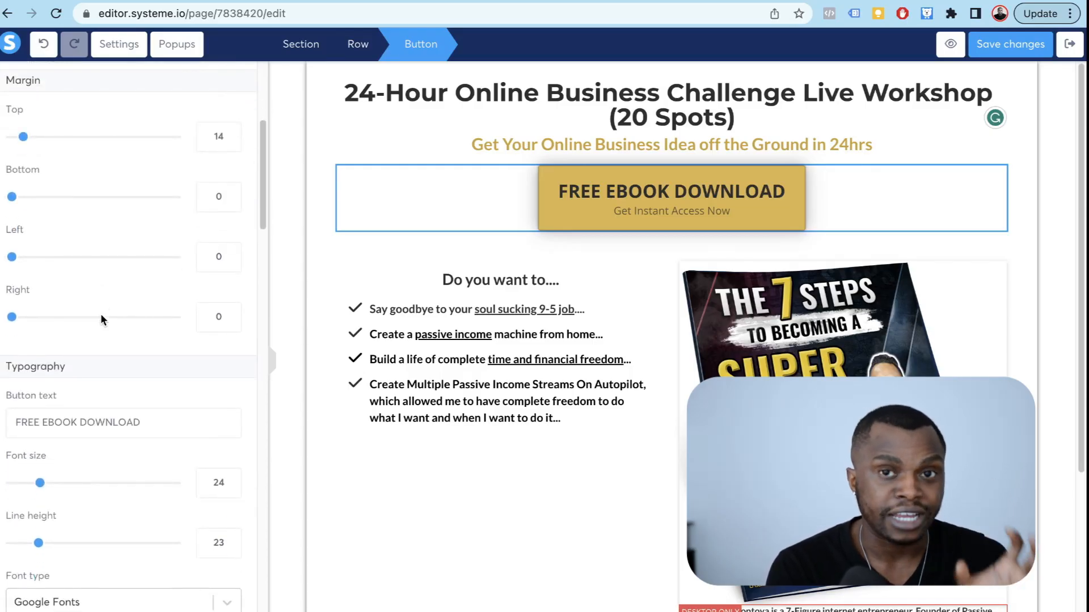
{"action": "scroll", "coordinate": [100, 319], "scroll_direction": "down", "scroll_amount": 3}
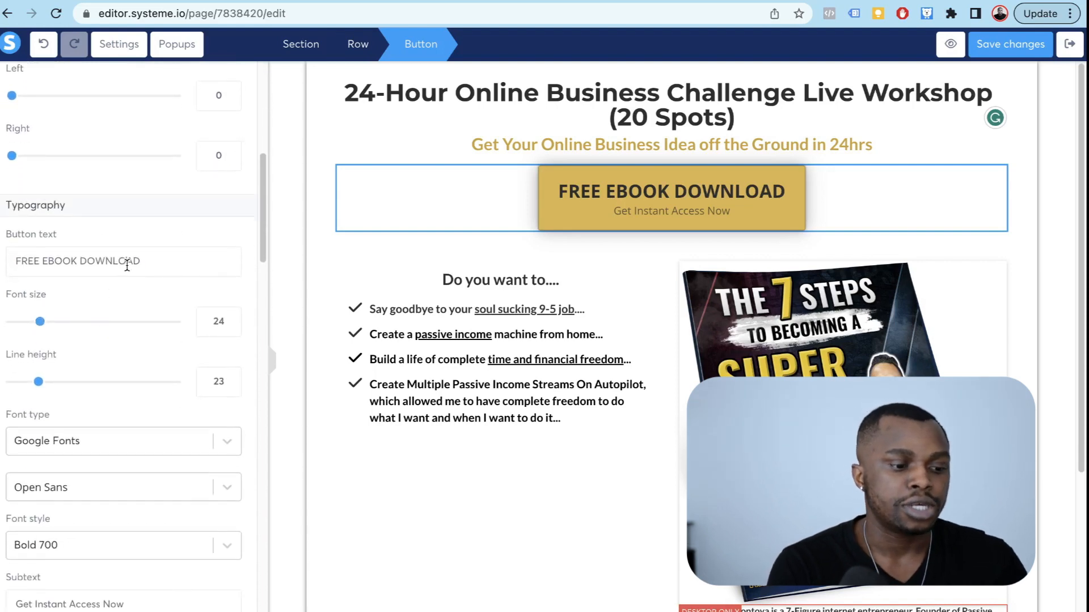
{"action": "triple_click", "coordinate": [127, 265]}
{"action": "type", "text": "JOIN THE CHALLENGE"}
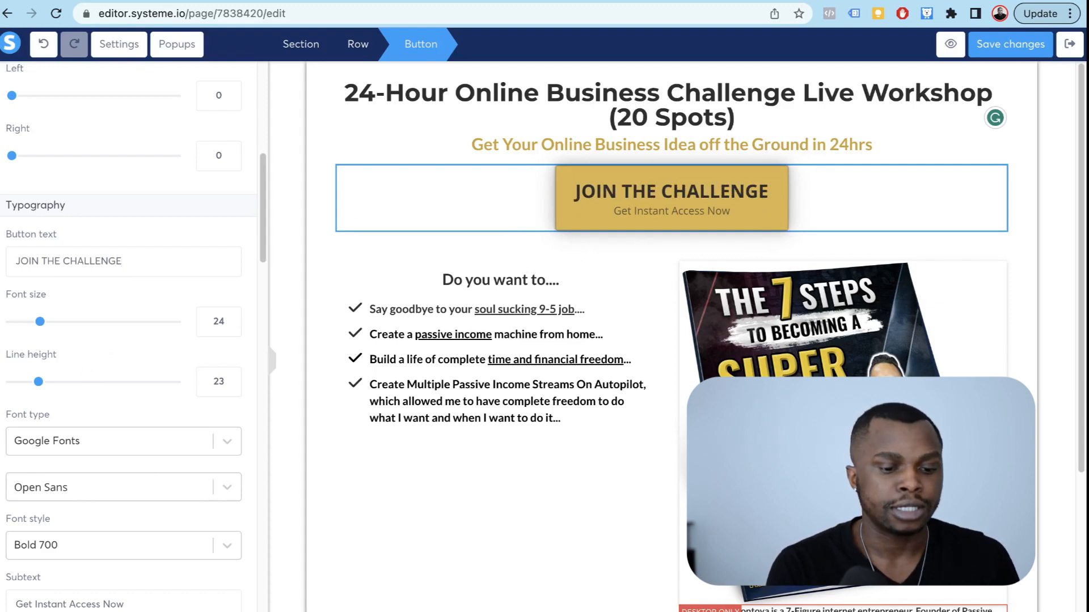
Step: Check the page's mobile layout and test the JOIN THE CHALLENGE button in the page preview
{"action": "left_click", "coordinate": [213, 611]}
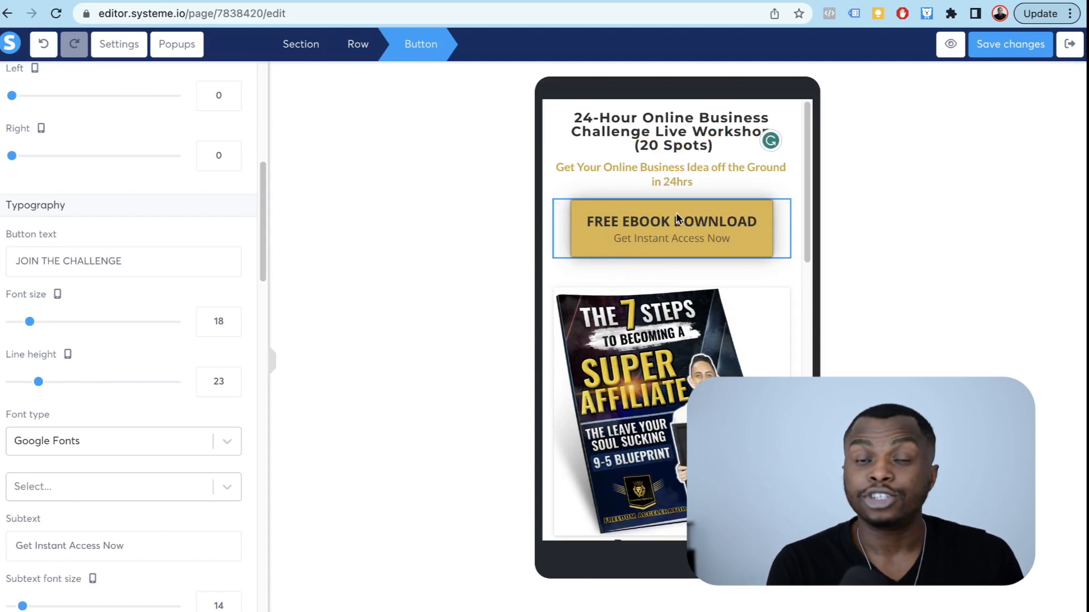
{"action": "left_click", "coordinate": [951, 55]}
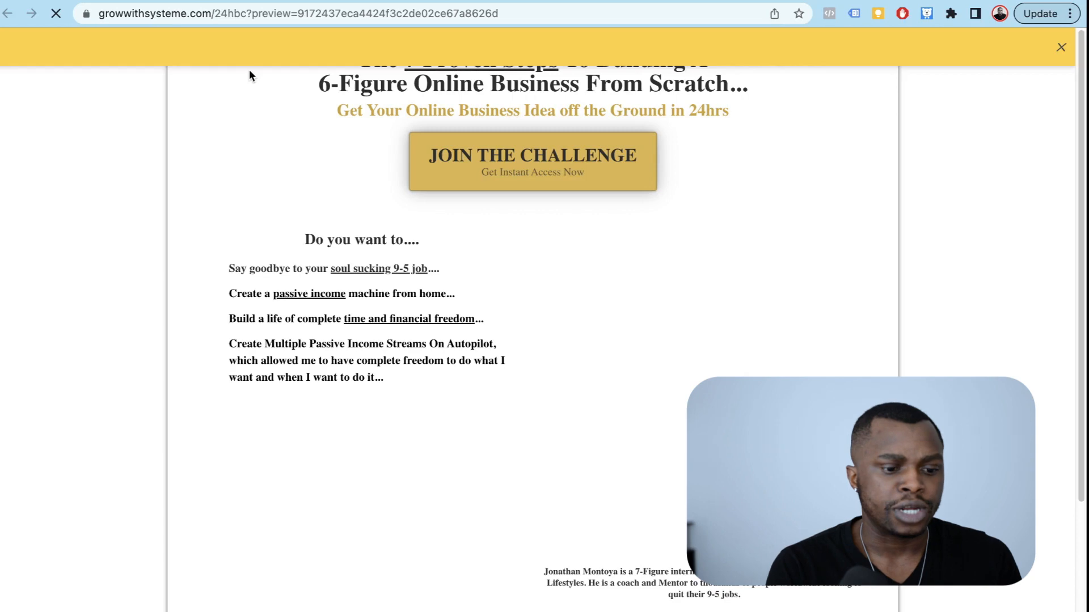
{"action": "left_click", "coordinate": [504, 195]}
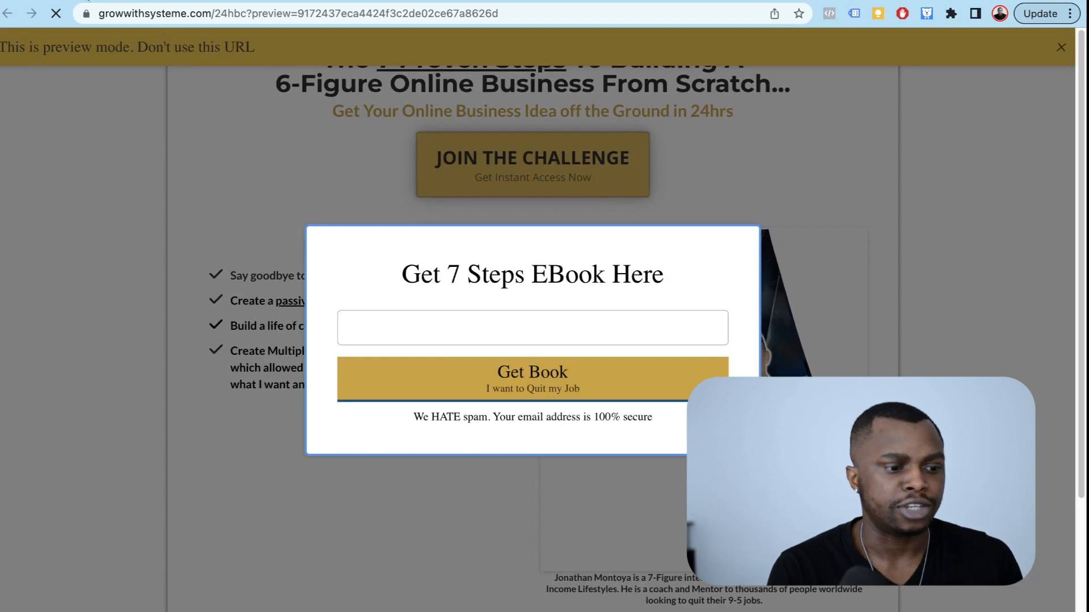
{"action": "left_click", "coordinate": [71, 2]}
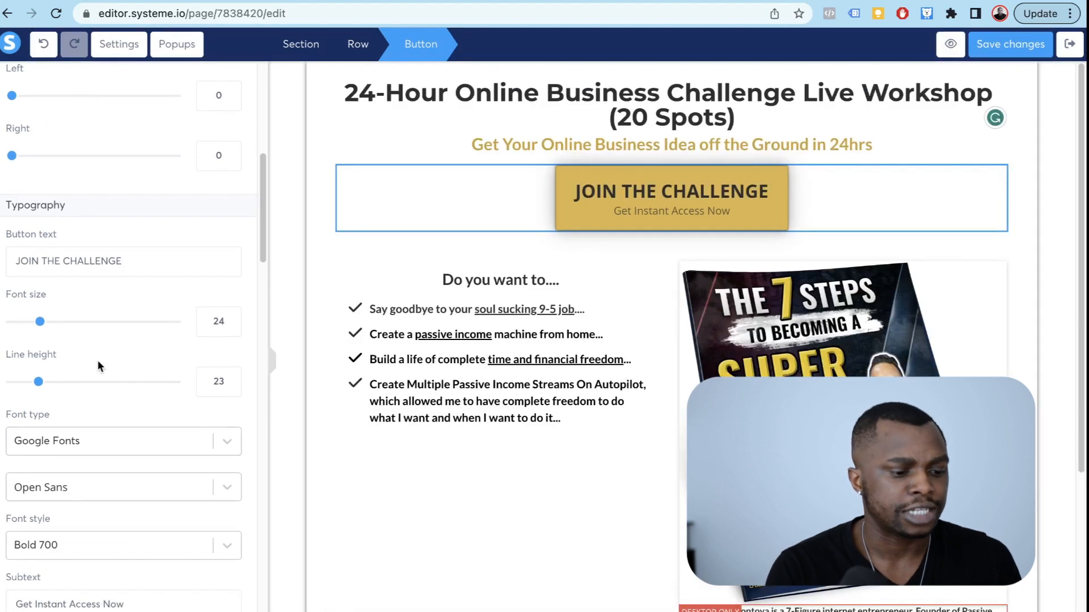
{"action": "scroll", "coordinate": [97, 359], "scroll_direction": "down", "scroll_amount": 5}
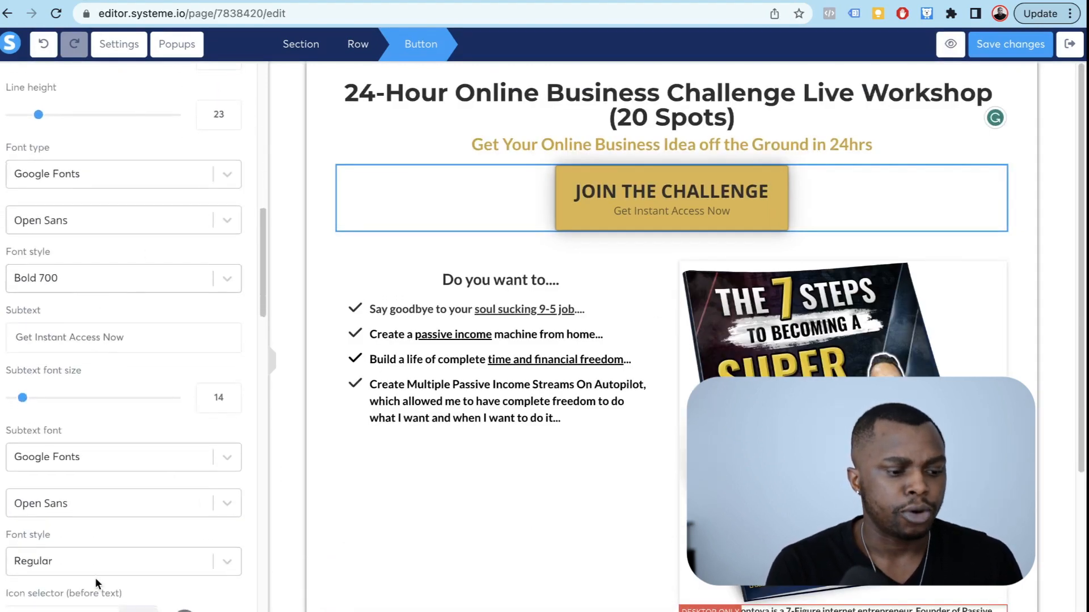
{"action": "scroll", "coordinate": [95, 582], "scroll_direction": "down", "scroll_amount": 5}
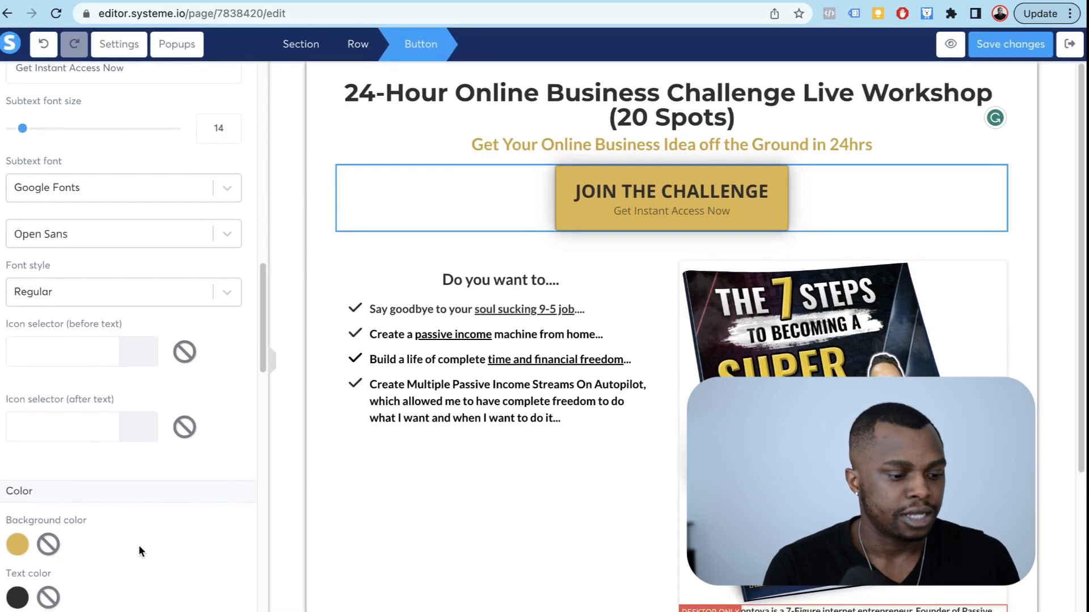
{"action": "scroll", "coordinate": [138, 544], "scroll_direction": "down", "scroll_amount": 4}
{"action": "scroll", "coordinate": [124, 363], "scroll_direction": "up", "scroll_amount": 9}
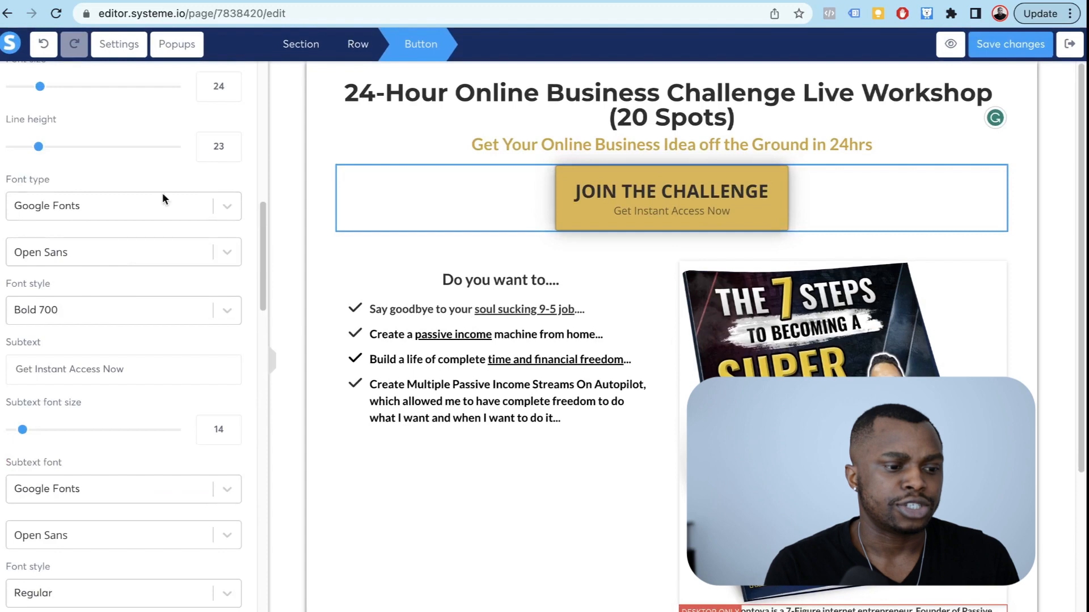
Step: Open Popup N°1 for editing and change its heading to "Get Access to The Challenge"
{"action": "left_click", "coordinate": [177, 45]}
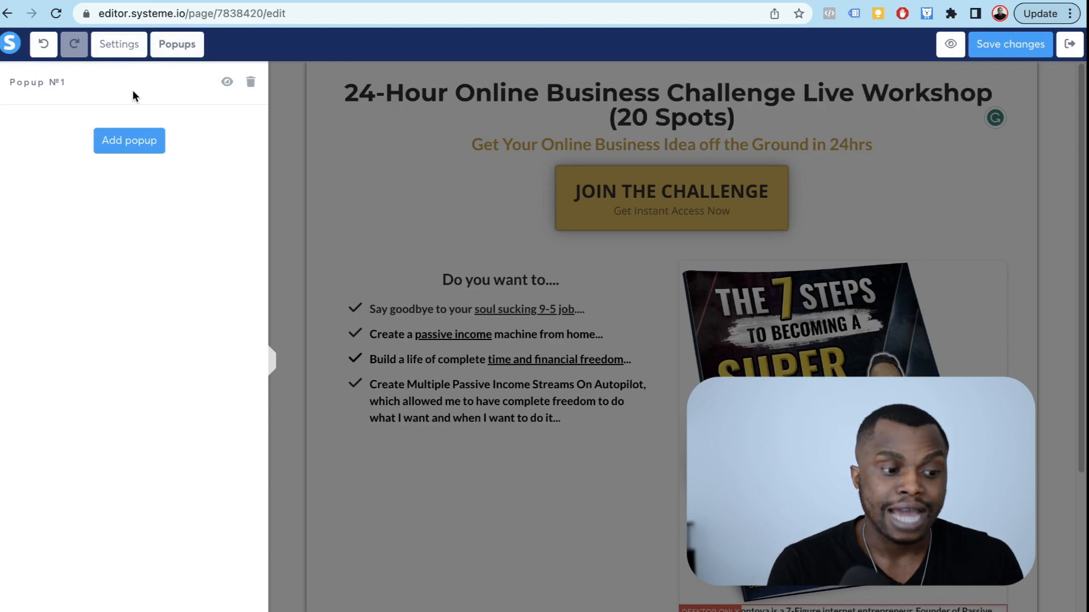
{"action": "left_click", "coordinate": [228, 83]}
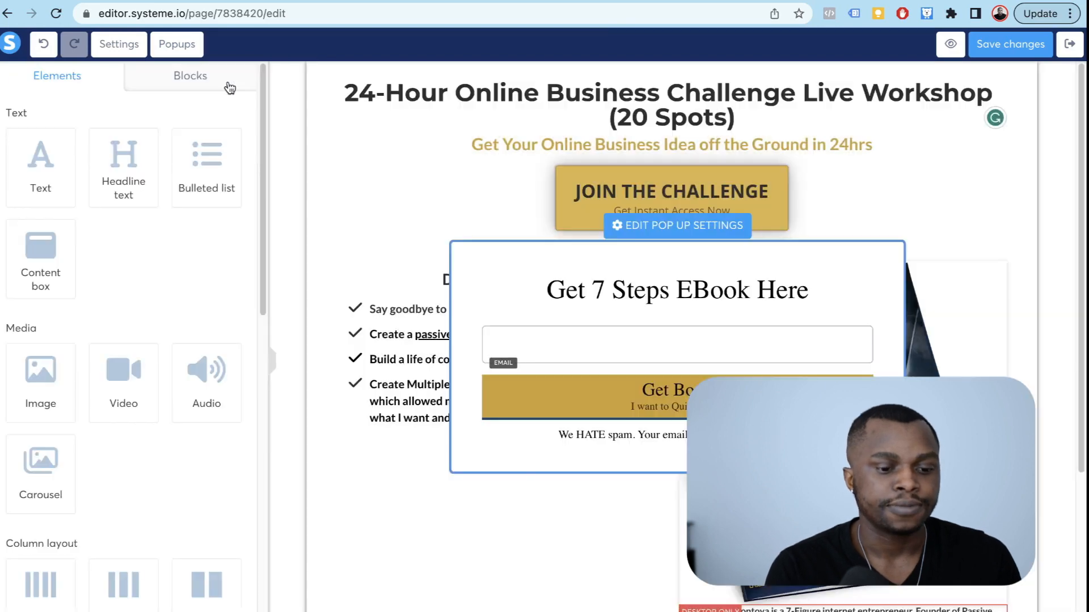
{"action": "triple_click", "coordinate": [727, 290]}
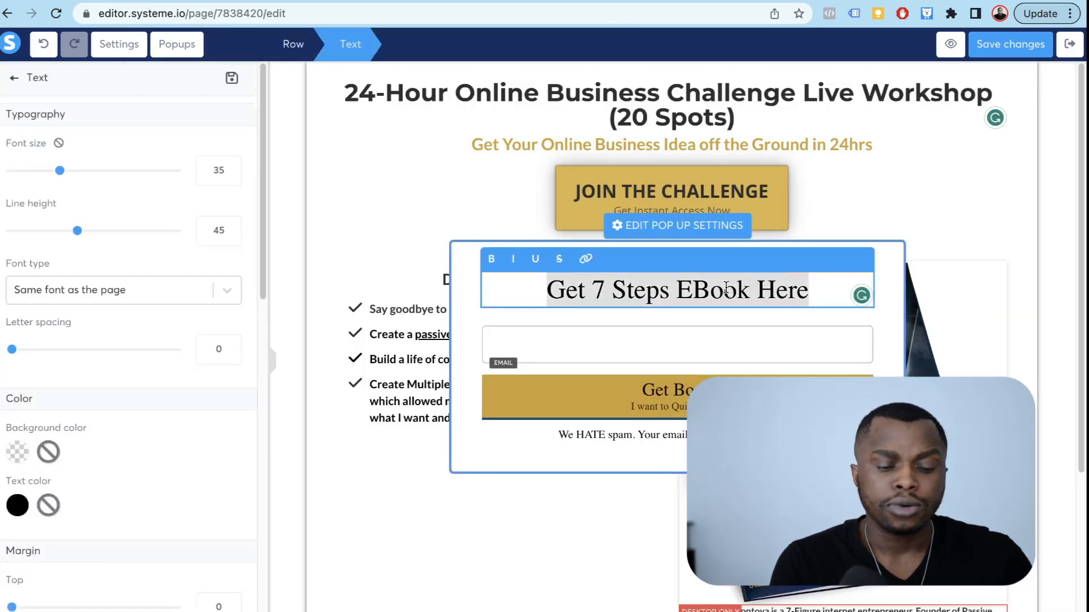
{"action": "triple_click", "coordinate": [727, 287]}
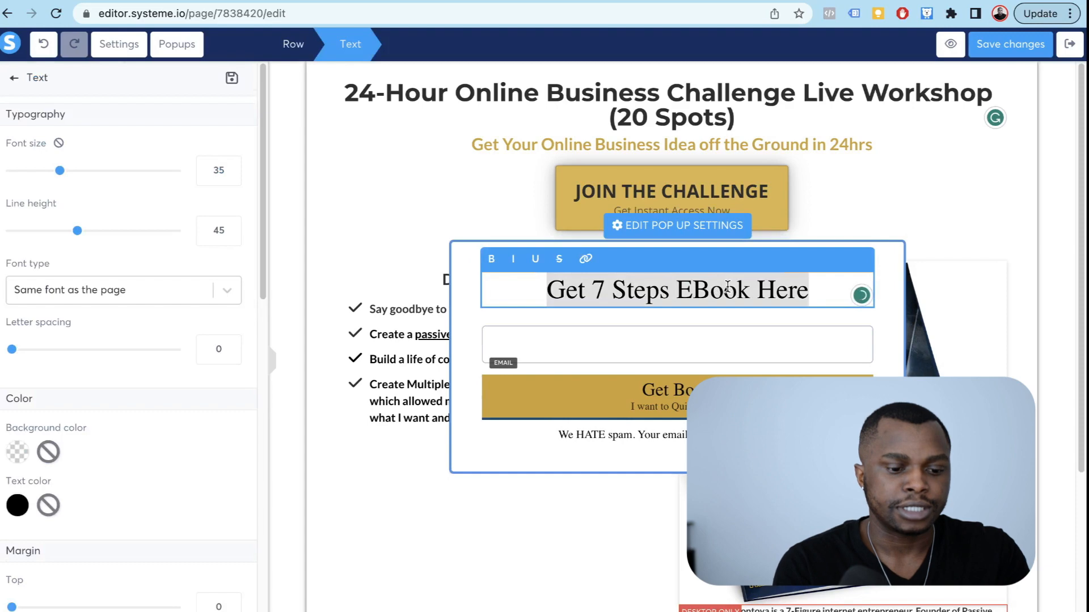
{"action": "type", "text": "Get Access to The "}
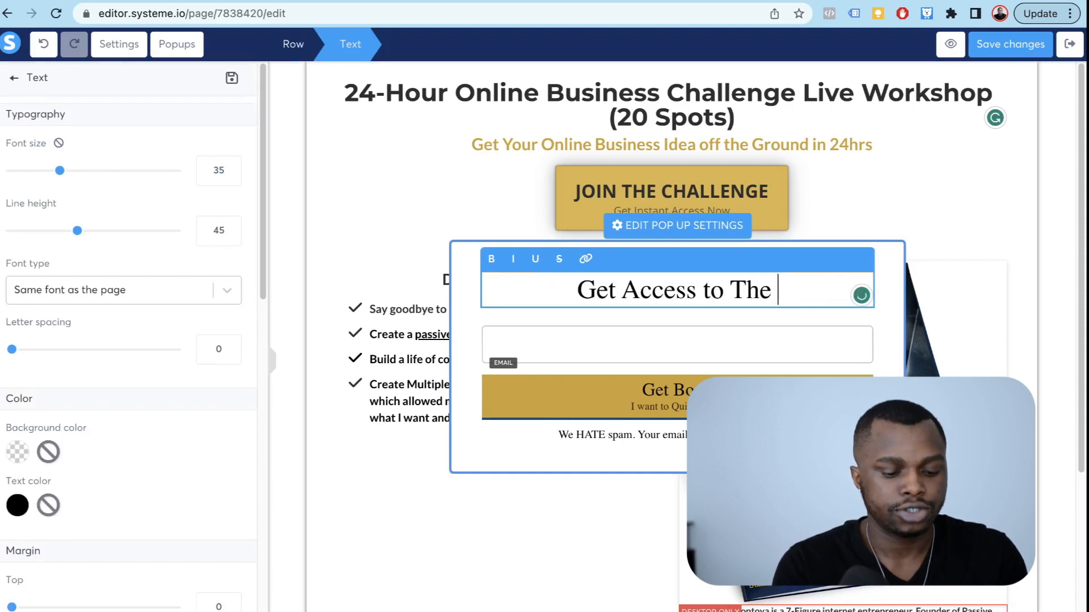
{"action": "type", "text": "Challenge"}
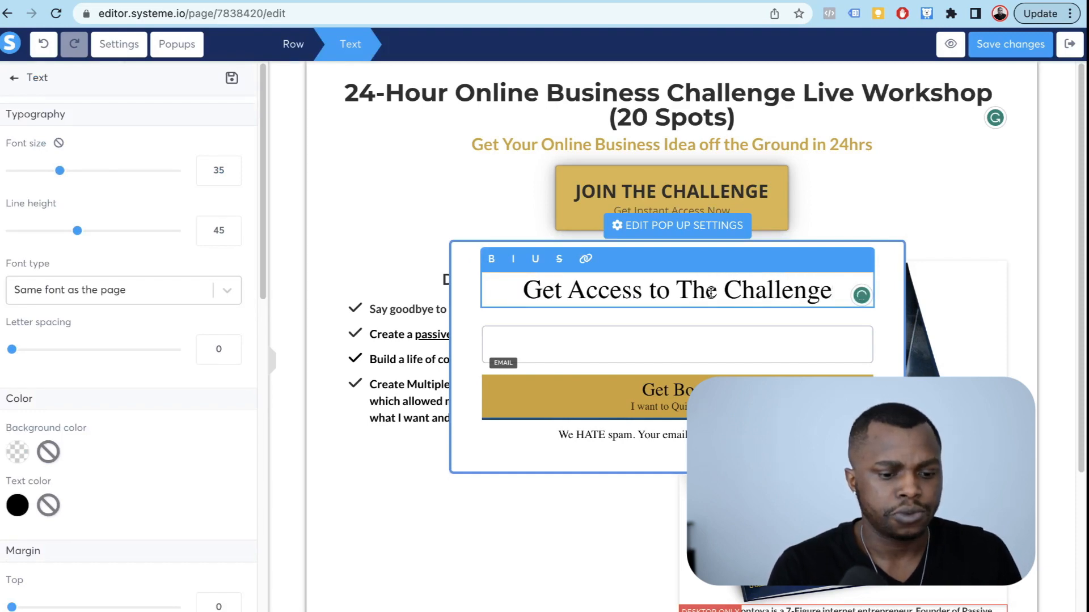
Step: Set the popup heading's font to Montserrat from Google Fonts and its font size to 26
{"action": "triple_click", "coordinate": [710, 293]}
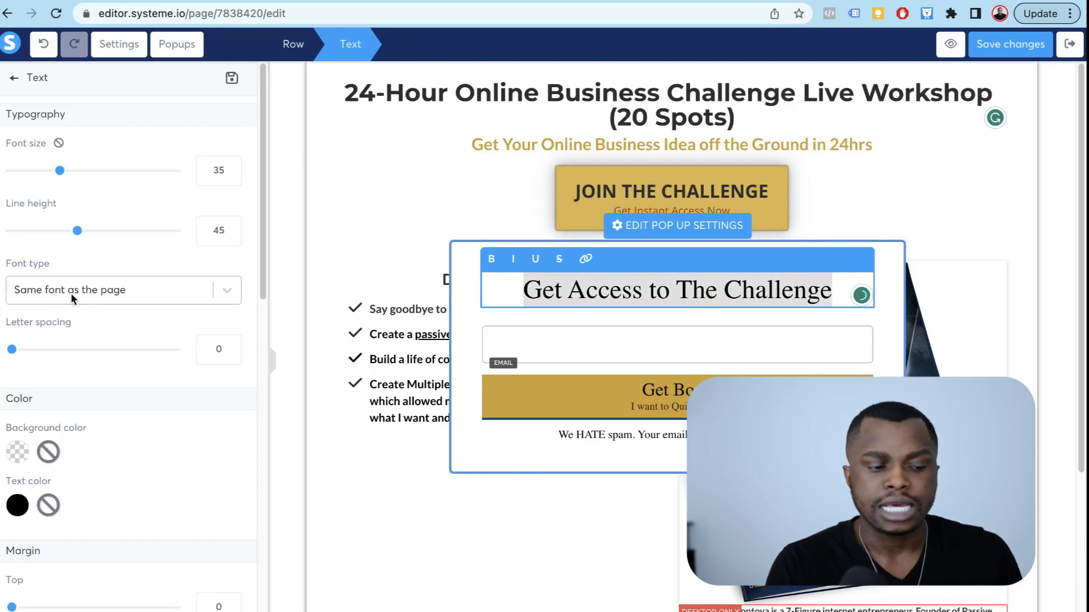
{"action": "left_click", "coordinate": [89, 291]}
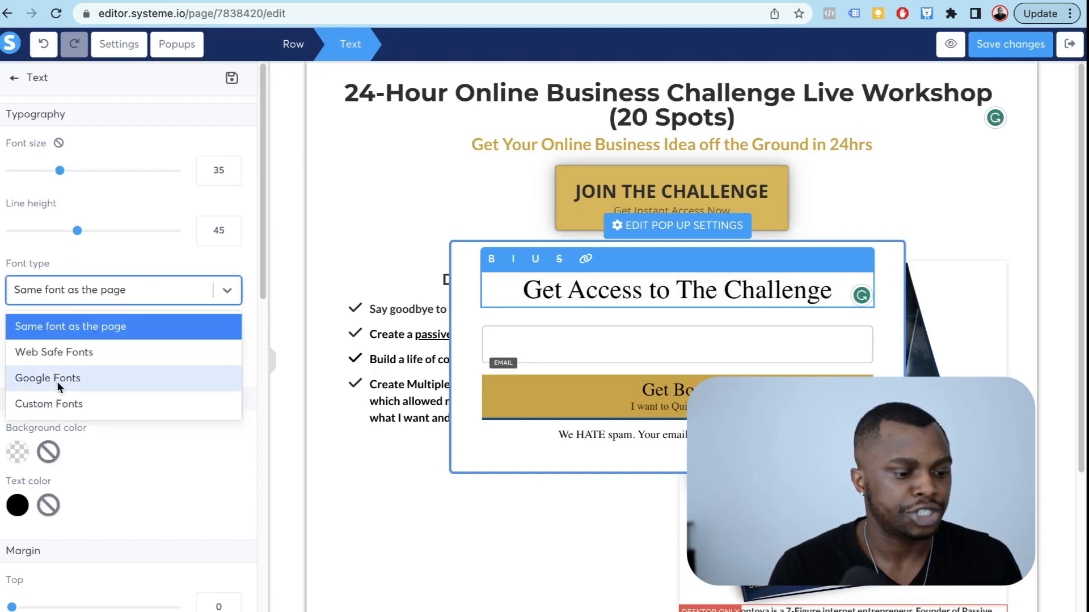
{"action": "left_click", "coordinate": [57, 380]}
{"action": "left_click", "coordinate": [110, 334]}
{"action": "type", "text": "mont"}
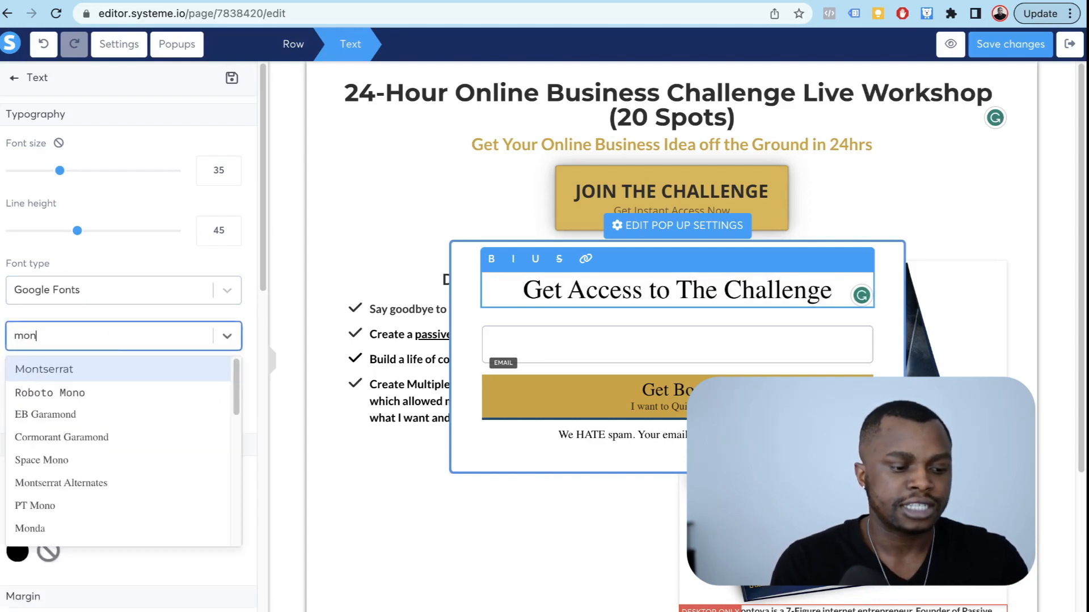
{"action": "left_click", "coordinate": [92, 368]}
{"action": "left_click_drag", "start_coordinate": [57, 177], "coordinate": [45, 175]}
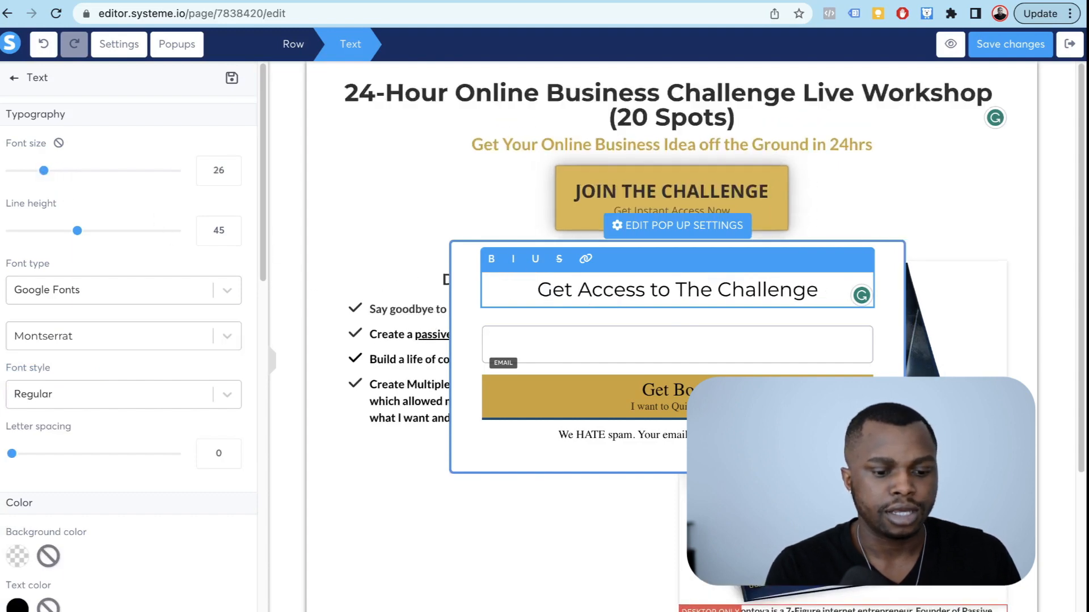
{"action": "left_click", "coordinate": [710, 352]}
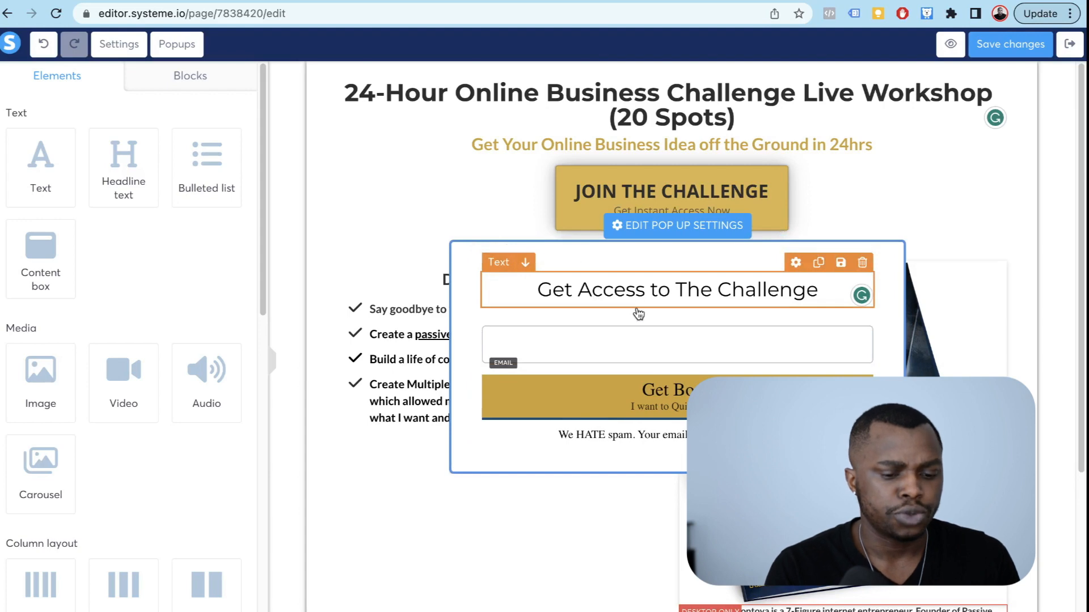
Step: Add a form input above the email field in the popup and set its input type to First name
{"action": "scroll", "coordinate": [73, 339], "scroll_direction": "down", "scroll_amount": 8}
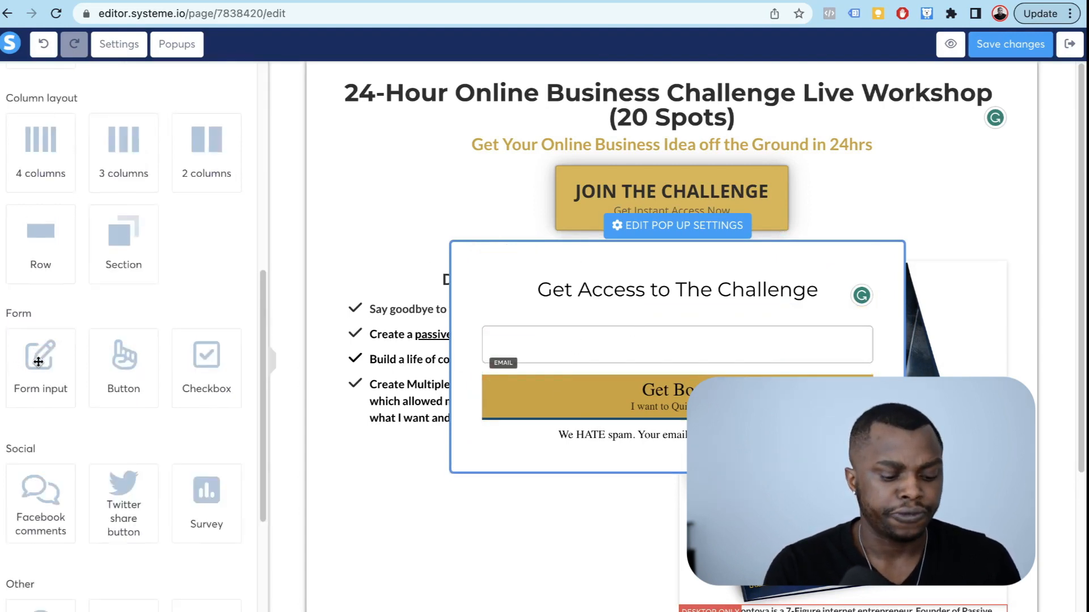
{"action": "left_click_drag", "start_coordinate": [38, 362], "coordinate": [686, 334]}
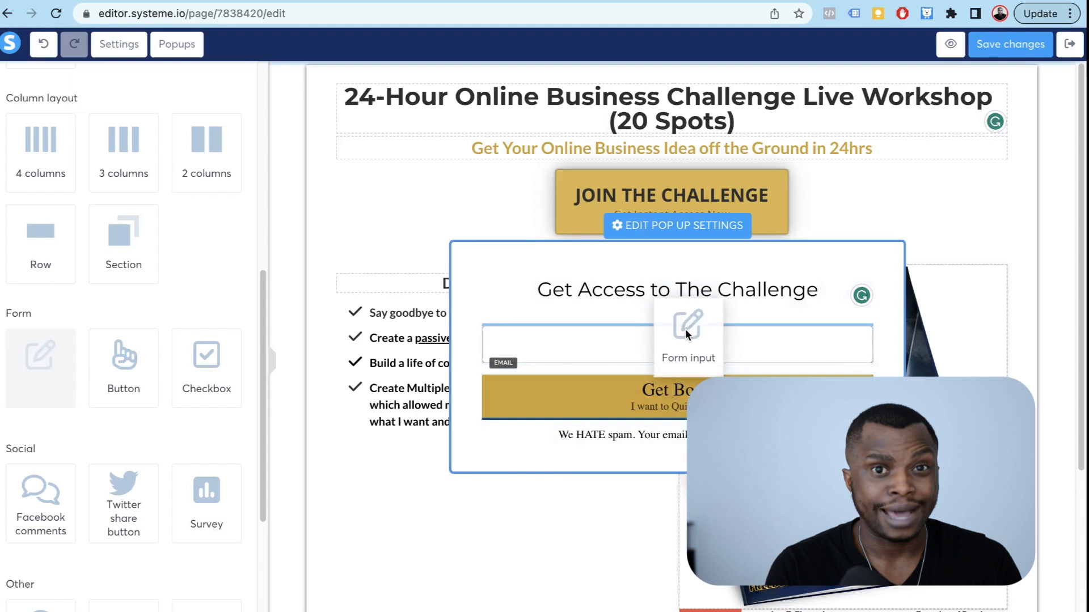
{"action": "left_click_drag", "start_coordinate": [686, 329], "coordinate": [685, 329]}
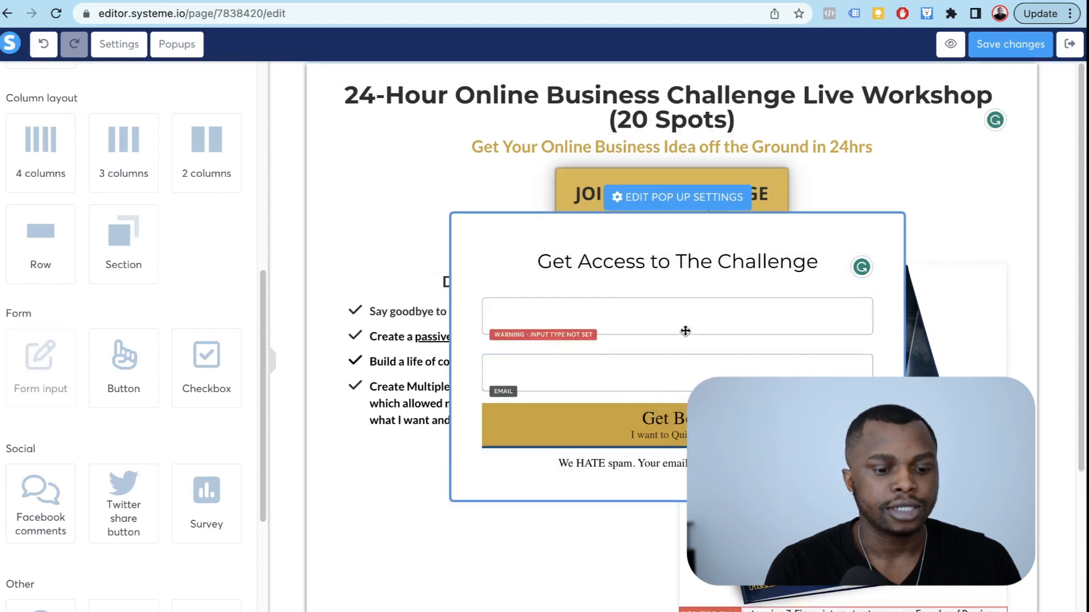
{"action": "left_click", "coordinate": [650, 323]}
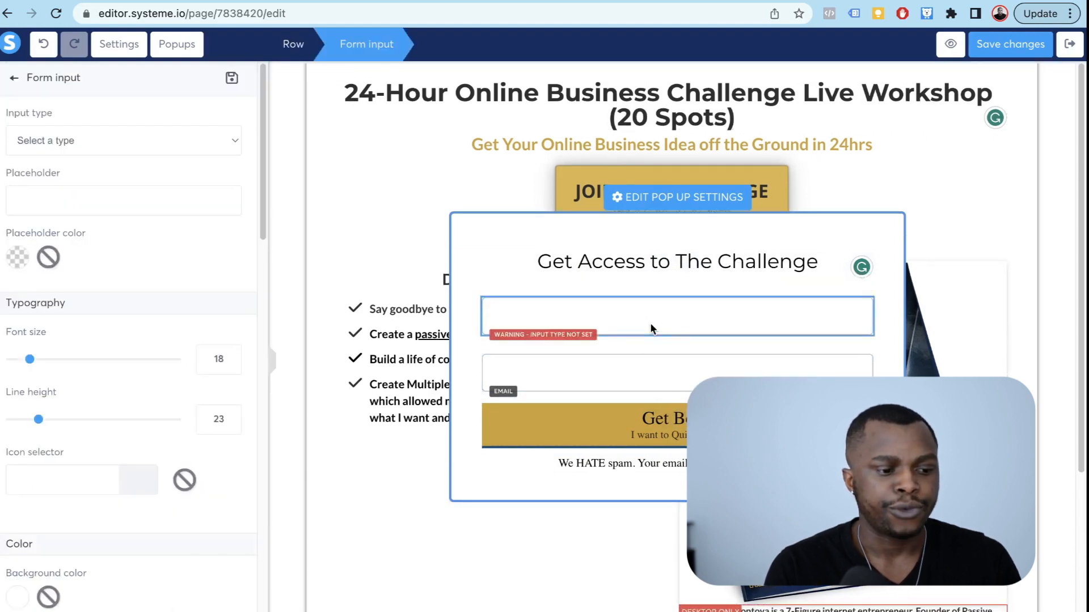
{"action": "left_click", "coordinate": [83, 143]}
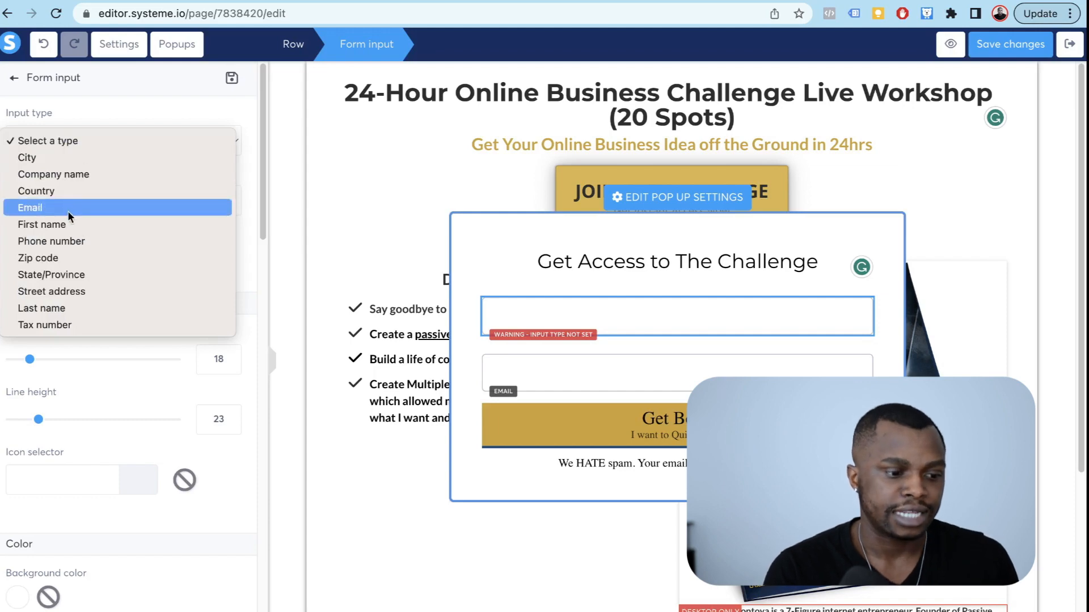
{"action": "left_click", "coordinate": [67, 225]}
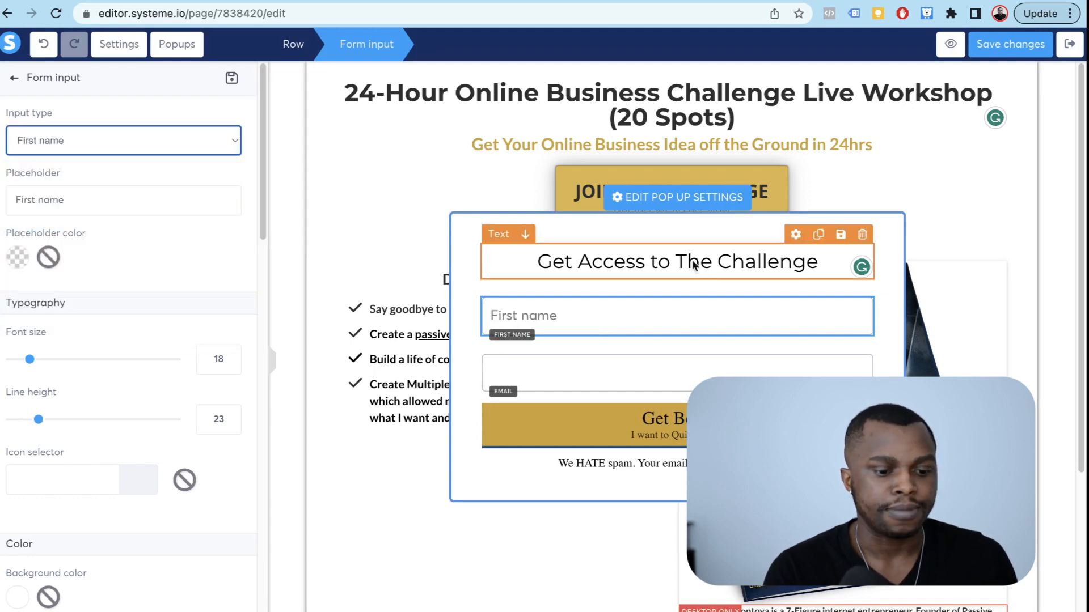
{"action": "left_click", "coordinate": [693, 346]}
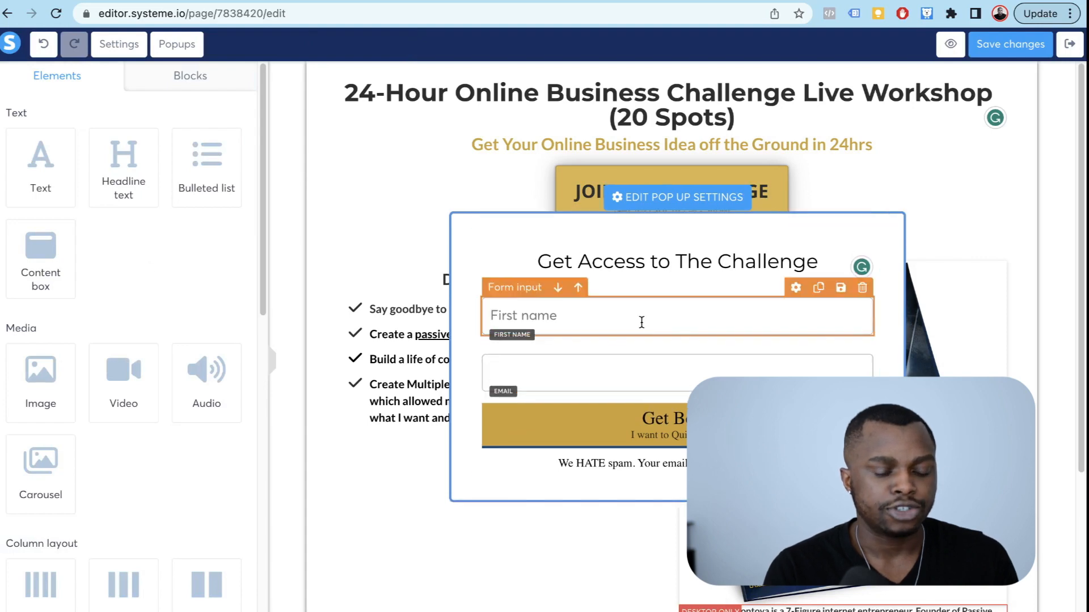
Step: Give the popup's email field the placeholder "Email"
{"action": "left_click", "coordinate": [641, 322]}
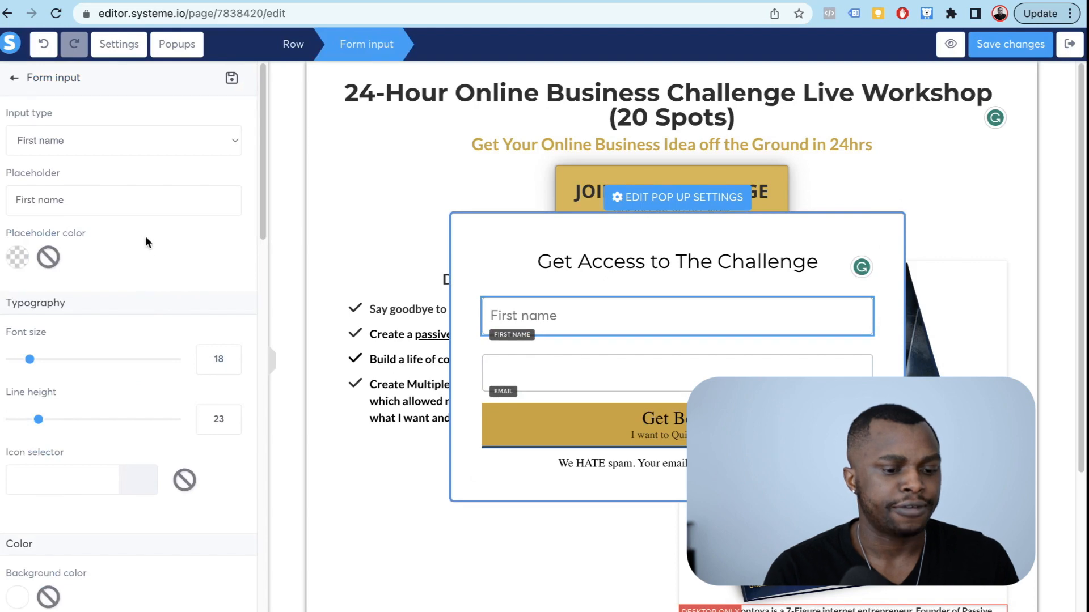
{"action": "left_click", "coordinate": [541, 372]}
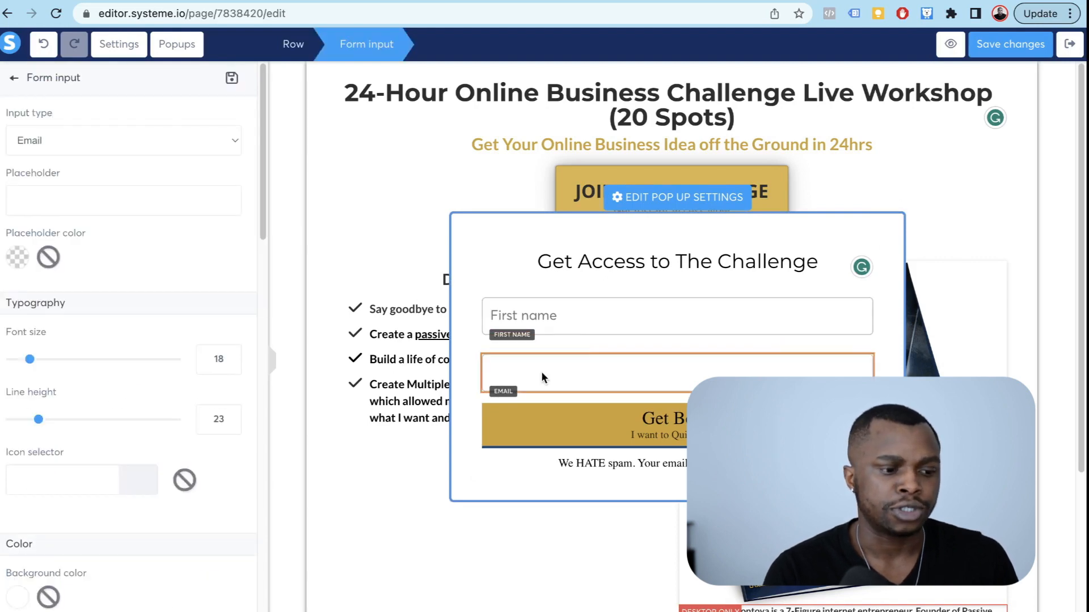
{"action": "left_click", "coordinate": [97, 201]}
{"action": "type", "text": "Email"}
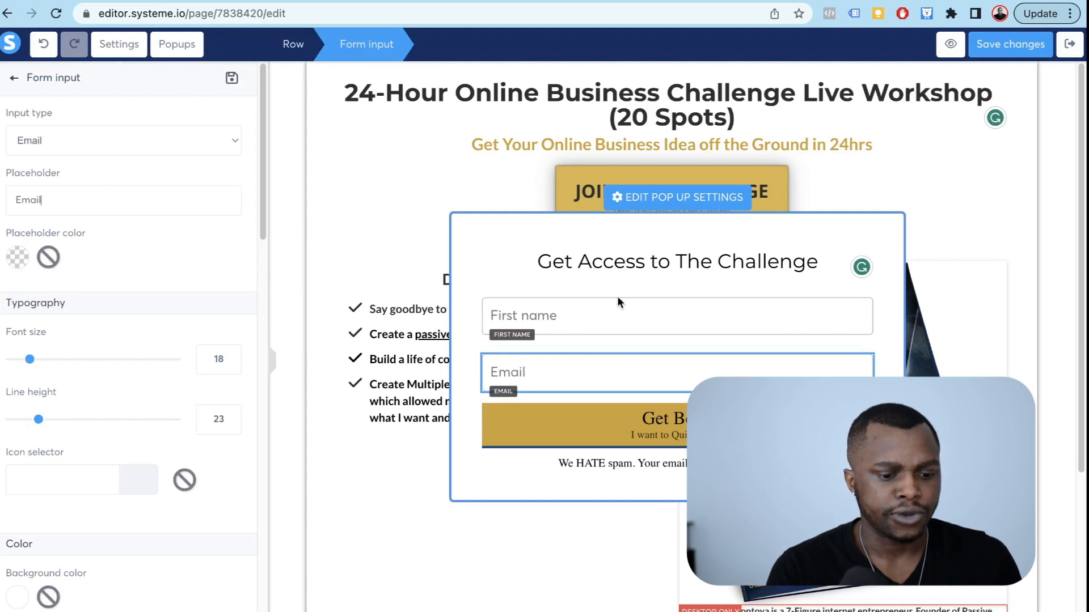
{"action": "left_click", "coordinate": [623, 323]}
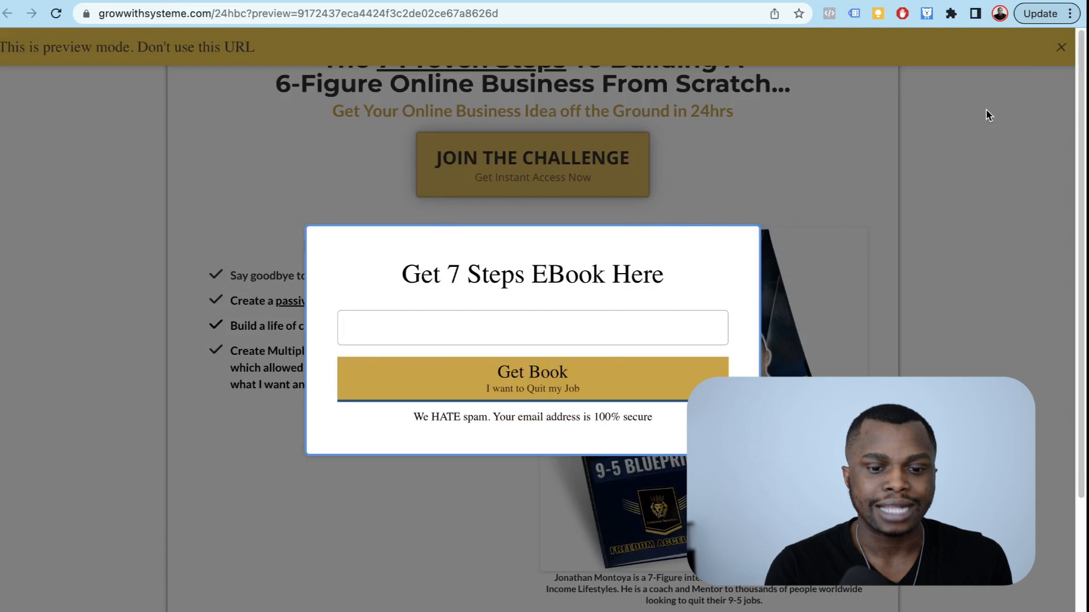
Step: Return from the preview to the page editor and set the popup's Show close button option to ON
{"action": "left_click", "coordinate": [116, 0]}
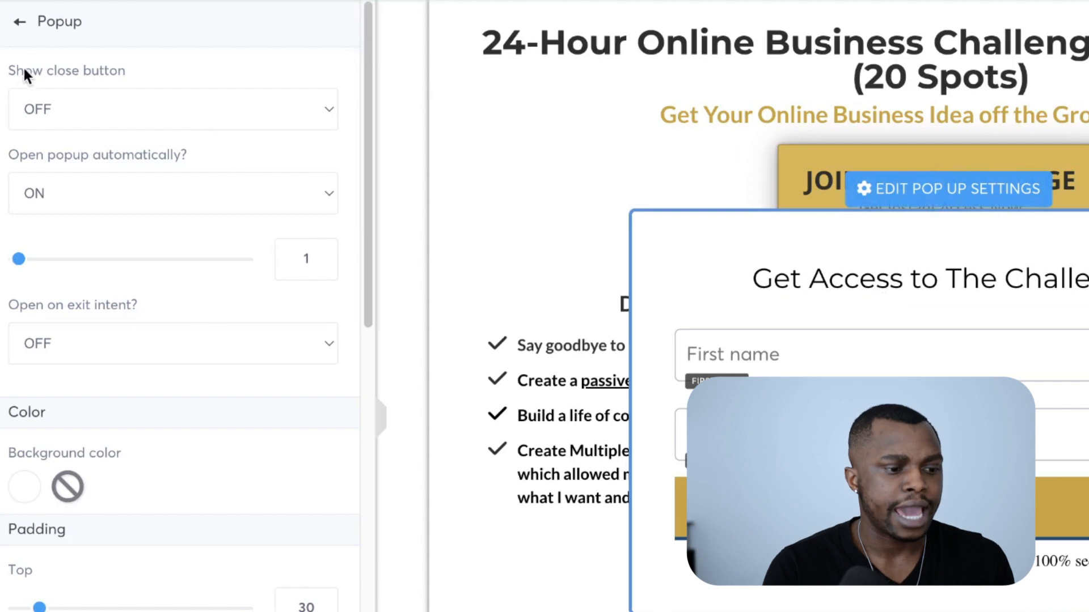
{"action": "left_click_drag", "start_coordinate": [11, 67], "coordinate": [139, 84]}
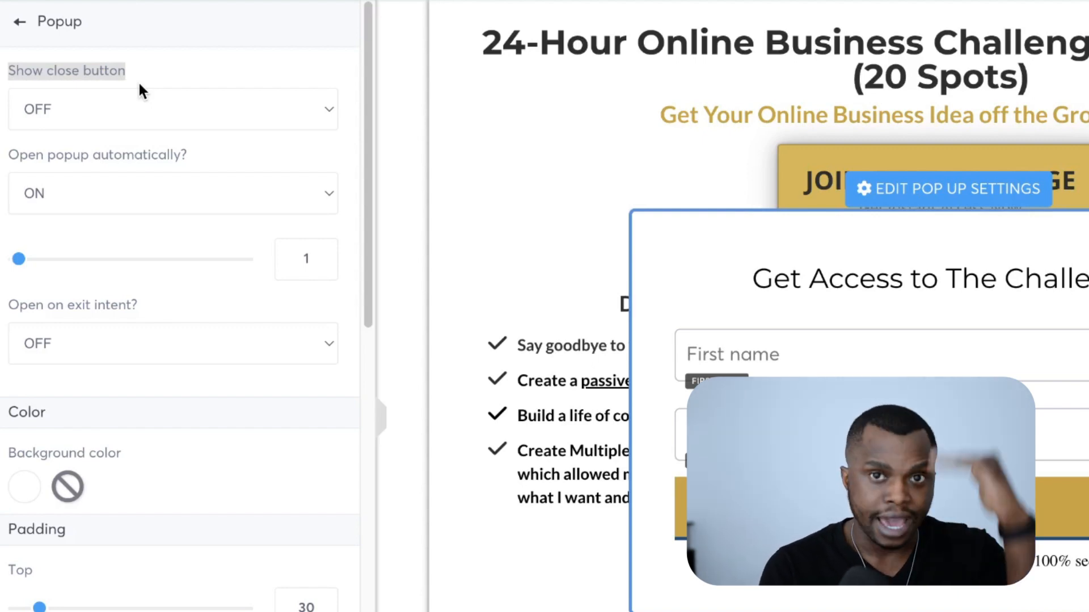
{"action": "left_click", "coordinate": [140, 109]}
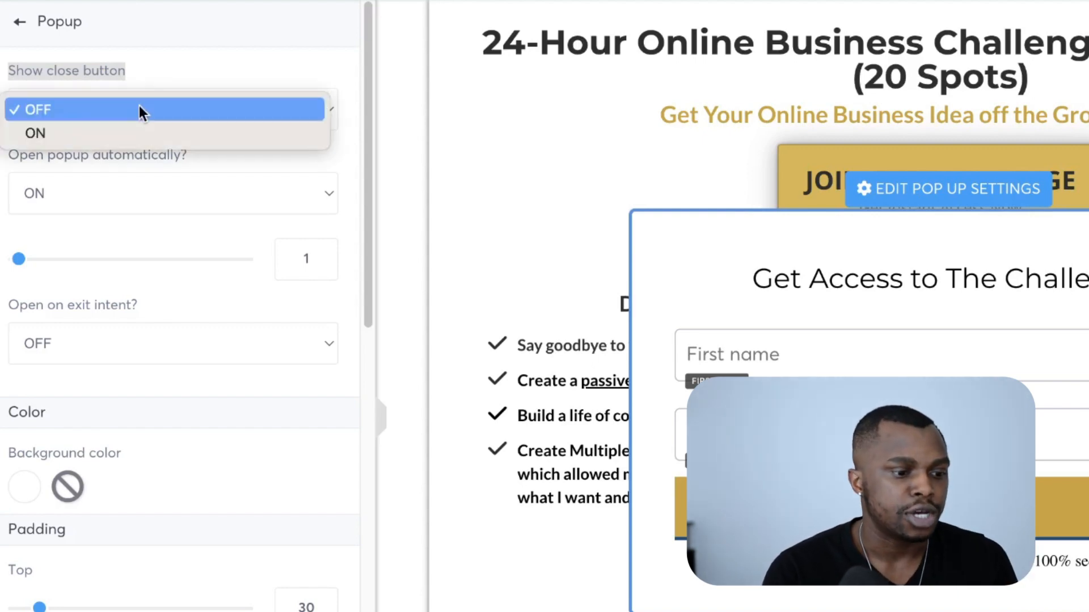
{"action": "left_click", "coordinate": [113, 138]}
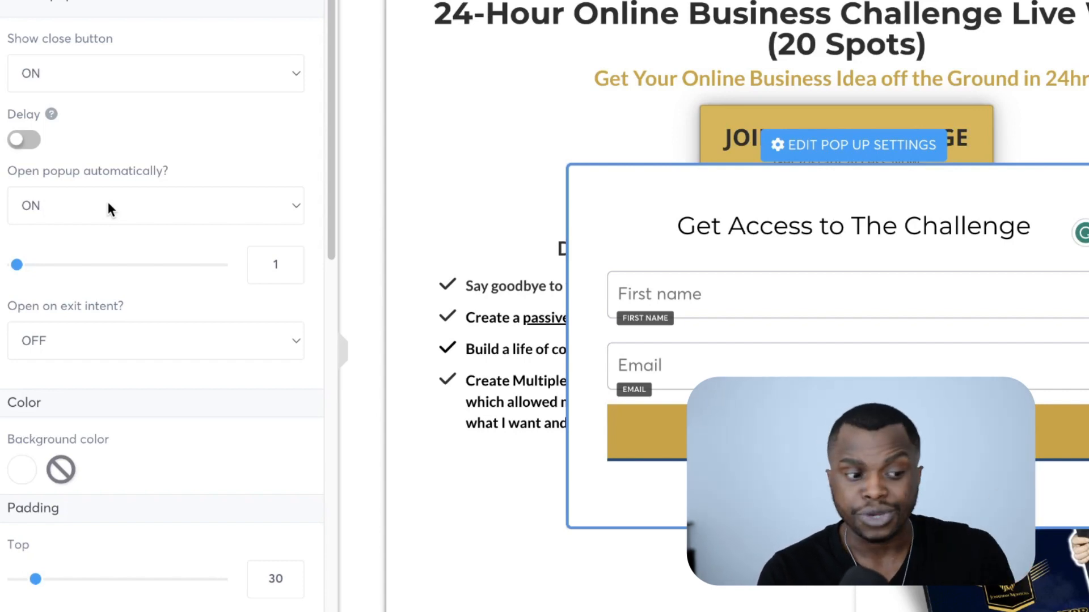
Step: Set the popup's automatic opening to OFF and its exit-intent opening to ON, and save the page changes
{"action": "left_click", "coordinate": [108, 203]}
{"action": "left_click", "coordinate": [92, 186]}
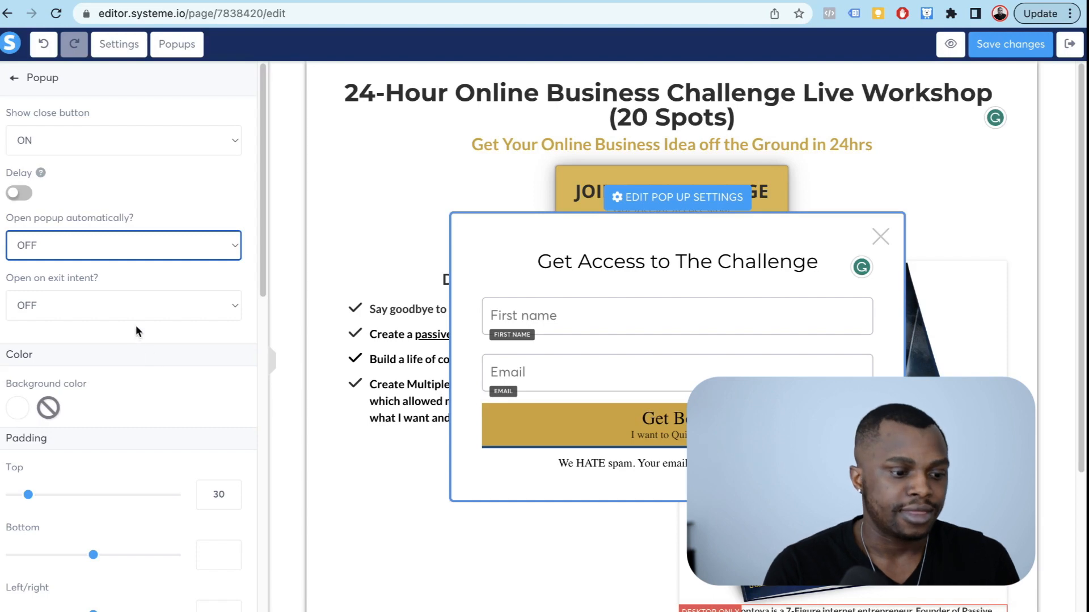
{"action": "left_click", "coordinate": [142, 310]}
{"action": "left_click", "coordinate": [88, 329]}
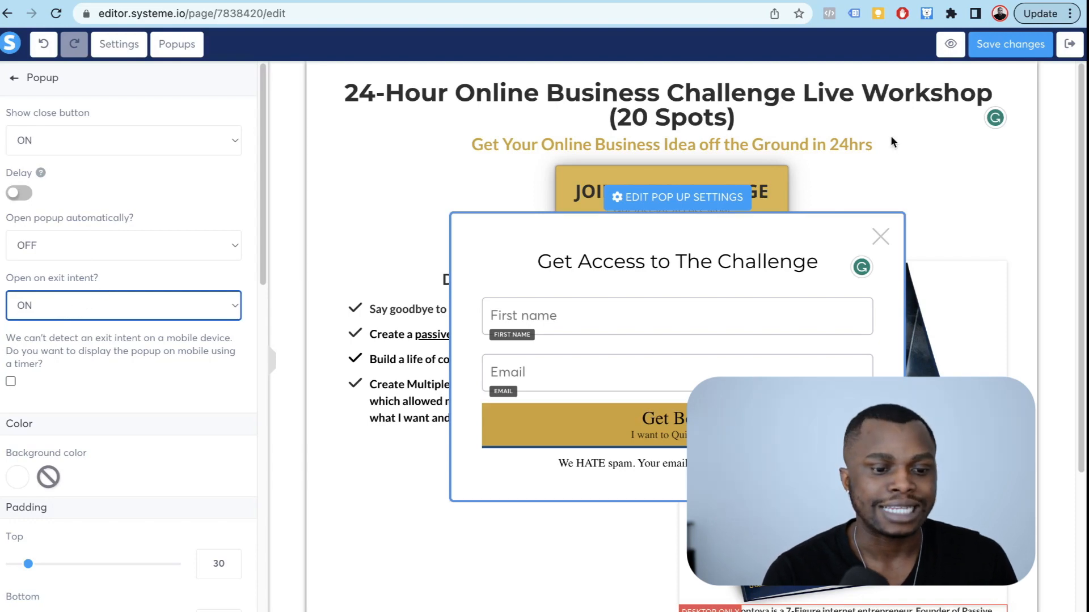
{"action": "left_click", "coordinate": [1021, 51]}
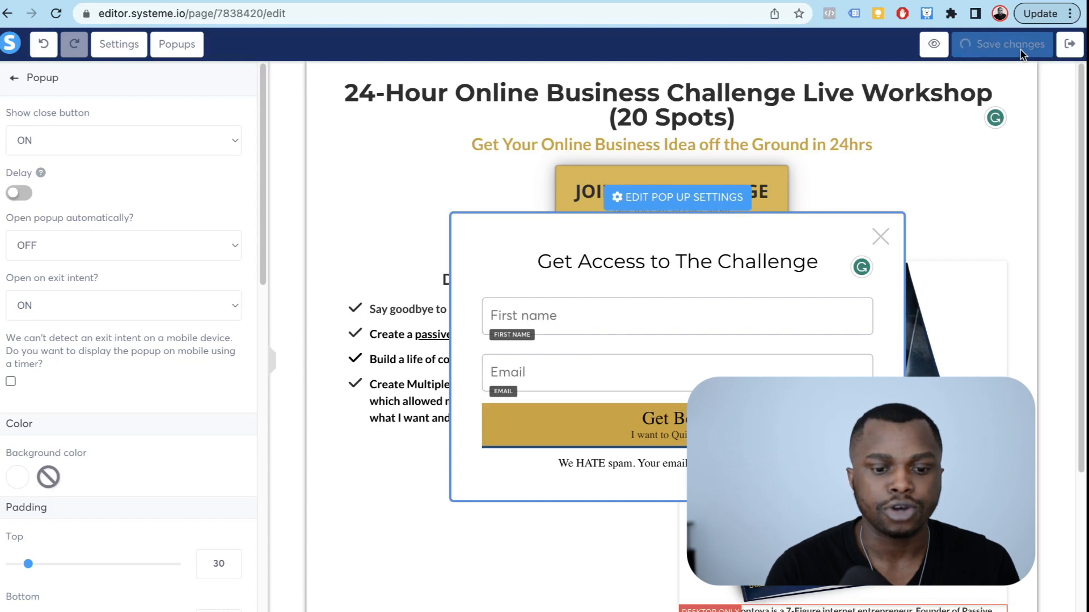
Step: Set the click action of the popup's Get Book button to Next step URL and review its typography settings
{"action": "left_click", "coordinate": [584, 425]}
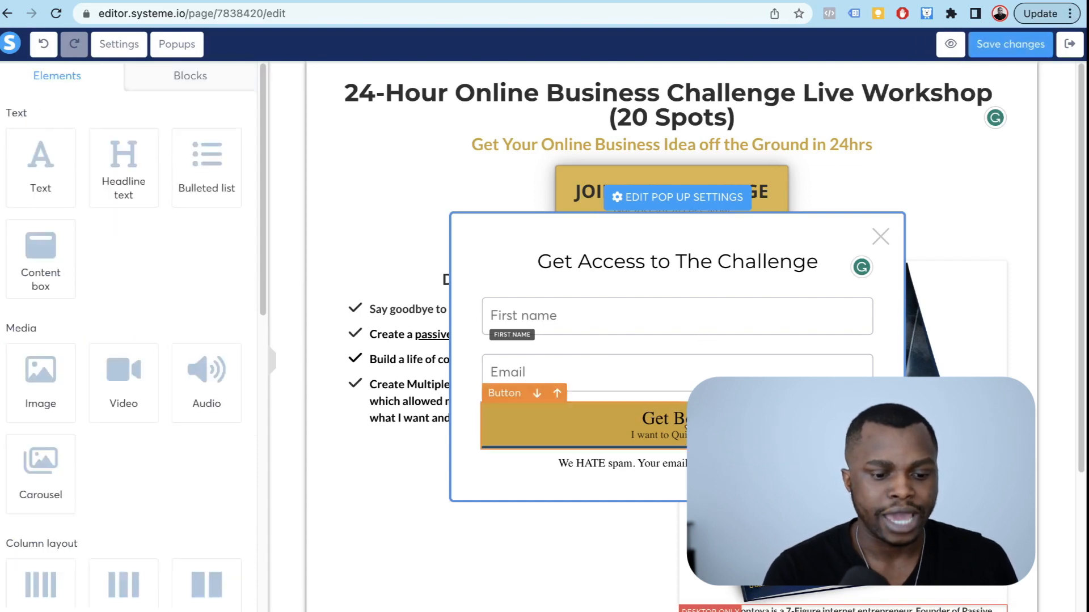
{"action": "scroll", "coordinate": [201, 454], "scroll_direction": "down", "scroll_amount": 1}
{"action": "scroll", "coordinate": [204, 457], "scroll_direction": "up", "scroll_amount": 1}
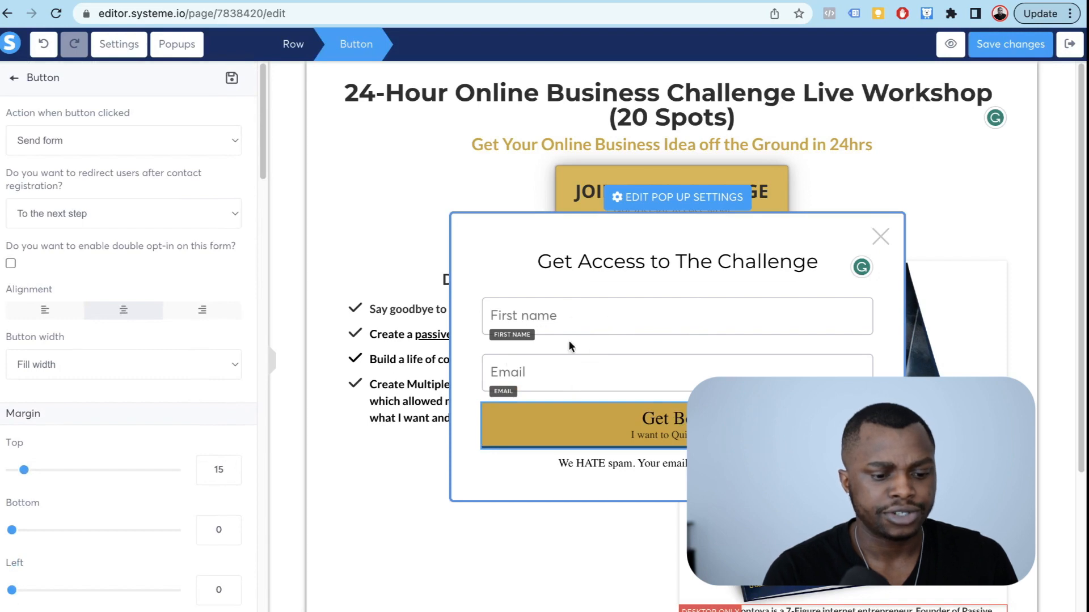
{"action": "left_click", "coordinate": [157, 142]}
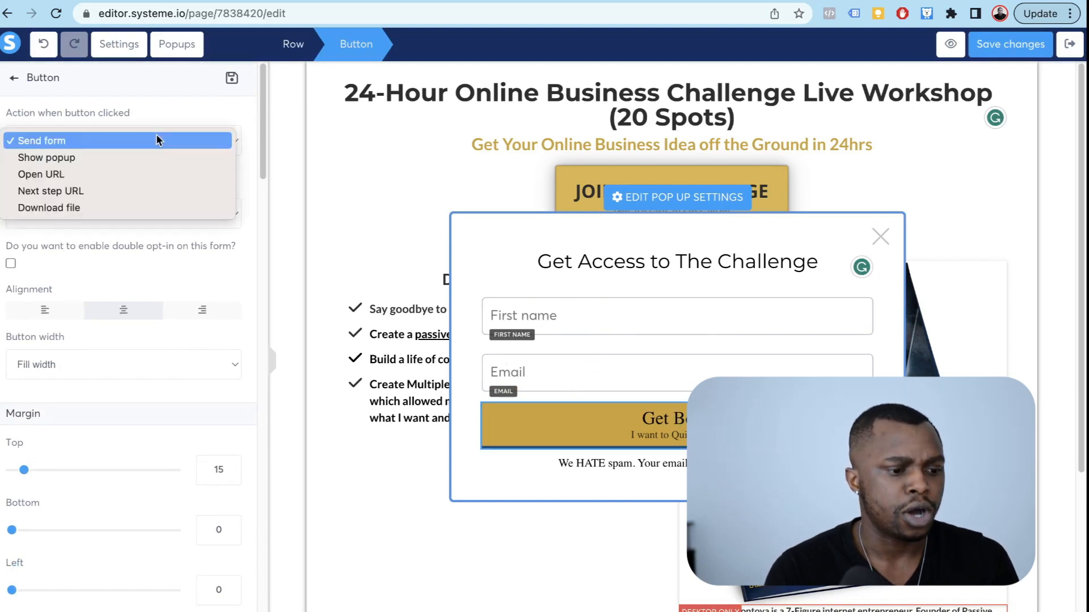
{"action": "left_click", "coordinate": [108, 192]}
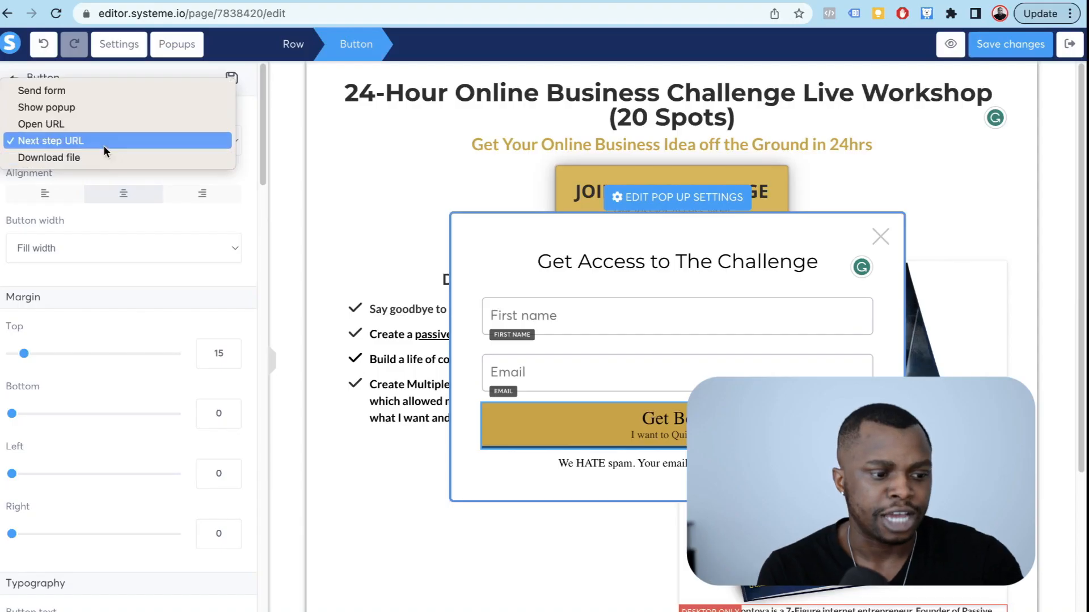
{"action": "left_click", "coordinate": [103, 144]}
{"action": "scroll", "coordinate": [150, 420], "scroll_direction": "down", "scroll_amount": 10}
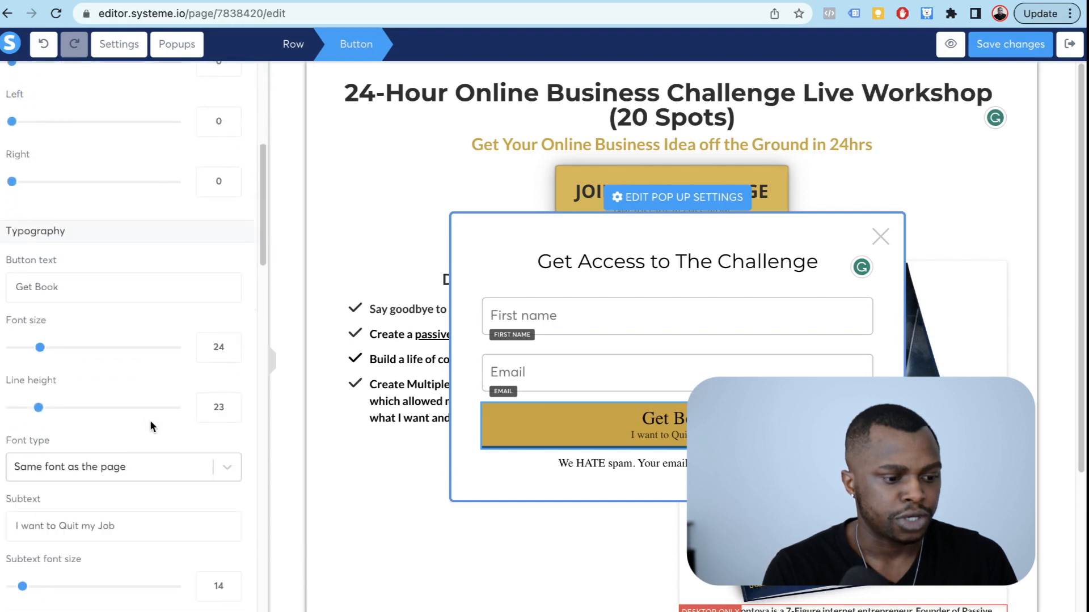
{"action": "scroll", "coordinate": [154, 350], "scroll_direction": "down", "scroll_amount": 5}
{"action": "scroll", "coordinate": [154, 352], "scroll_direction": "up", "scroll_amount": 12}
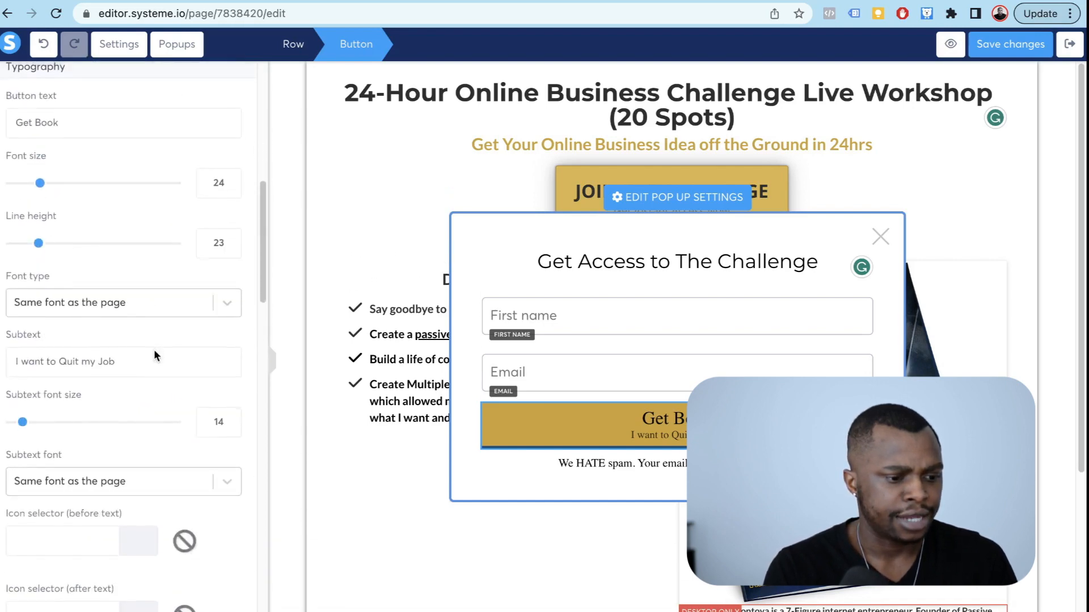
Step: Change the popup button's text to "JOIN CHALLENGE"
{"action": "scroll", "coordinate": [154, 356], "scroll_direction": "down", "scroll_amount": 2}
{"action": "triple_click", "coordinate": [129, 429]}
{"action": "type", "text": "JOIN"}
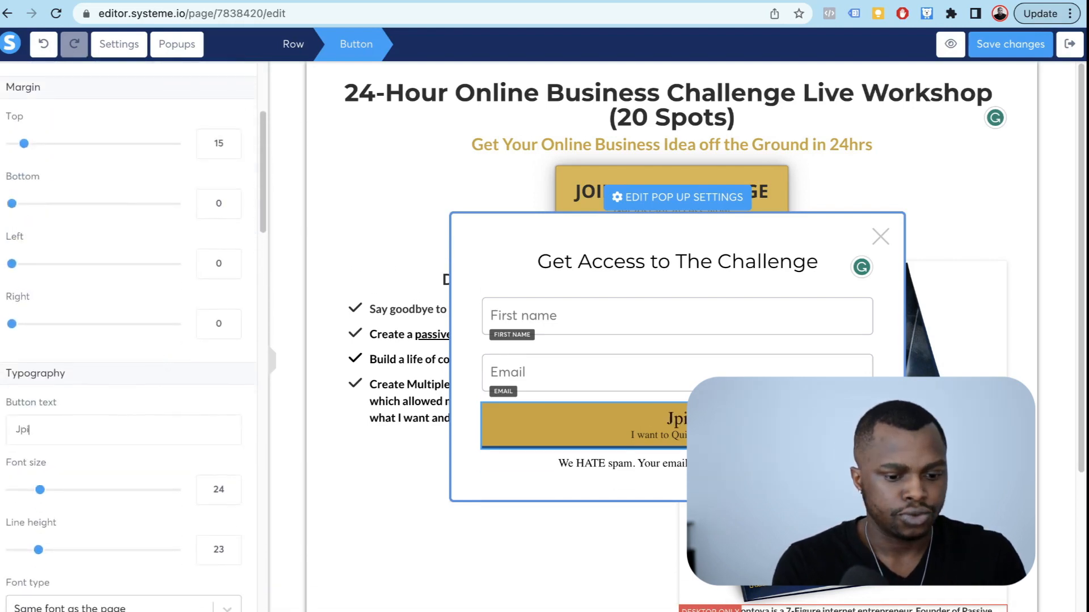
{"action": "type", "text": " CHALLENGE"}
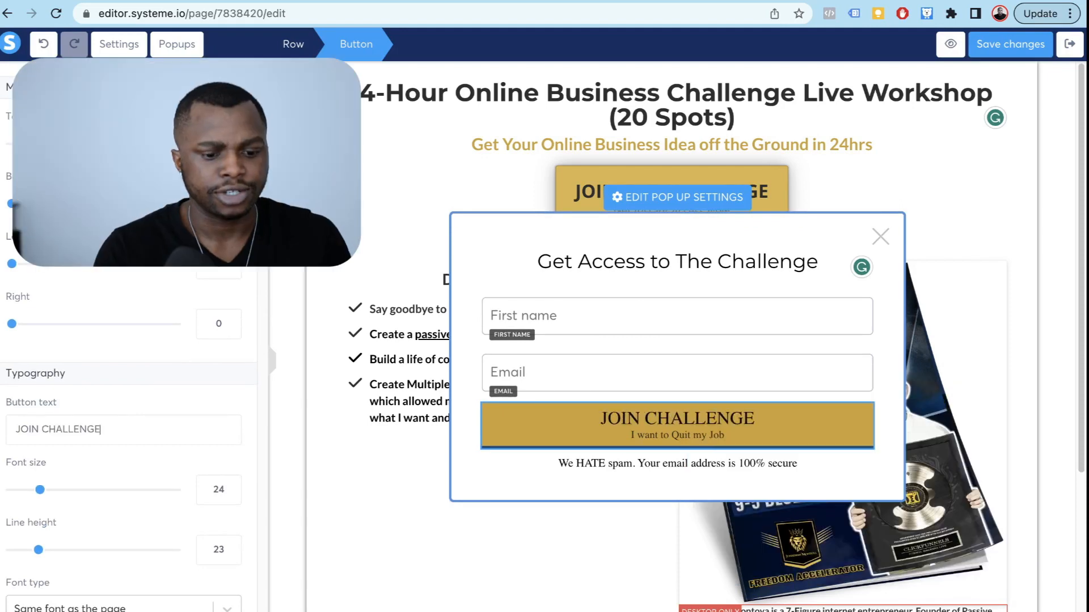
Step: Set the popup button's font to the Google font Montserrat and clear its subtext
{"action": "scroll", "coordinate": [63, 454], "scroll_direction": "down", "scroll_amount": 2}
{"action": "left_click", "coordinate": [74, 497]}
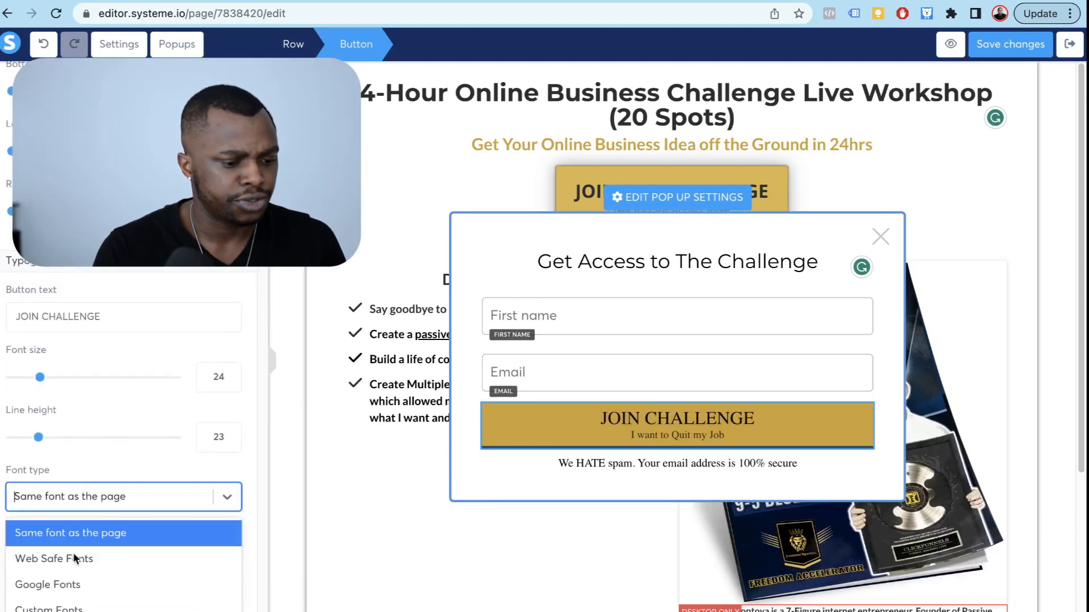
{"action": "left_click", "coordinate": [76, 559]}
{"action": "left_click", "coordinate": [87, 496]}
{"action": "scroll", "coordinate": [90, 489], "scroll_direction": "down", "scroll_amount": 2}
{"action": "left_click", "coordinate": [83, 441]}
{"action": "left_click", "coordinate": [91, 391]}
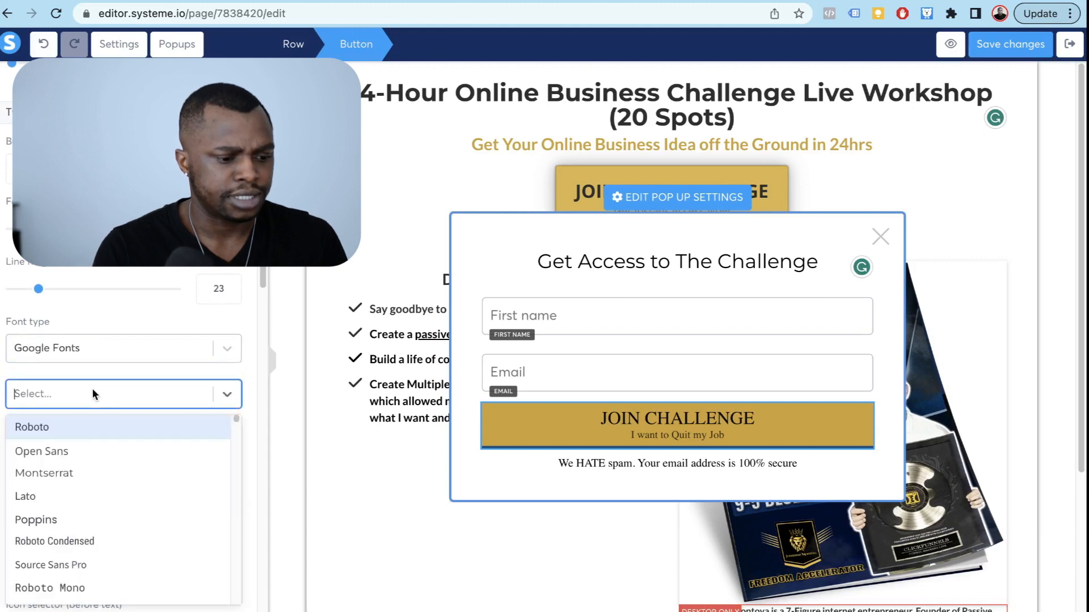
{"action": "type", "text": "mont"}
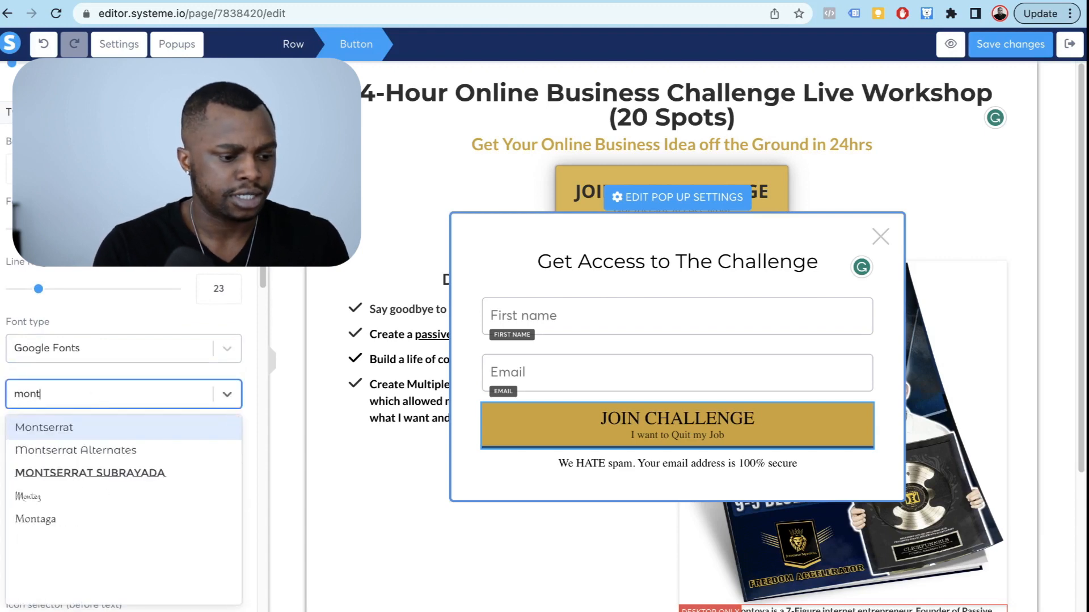
{"action": "left_click", "coordinate": [91, 434]}
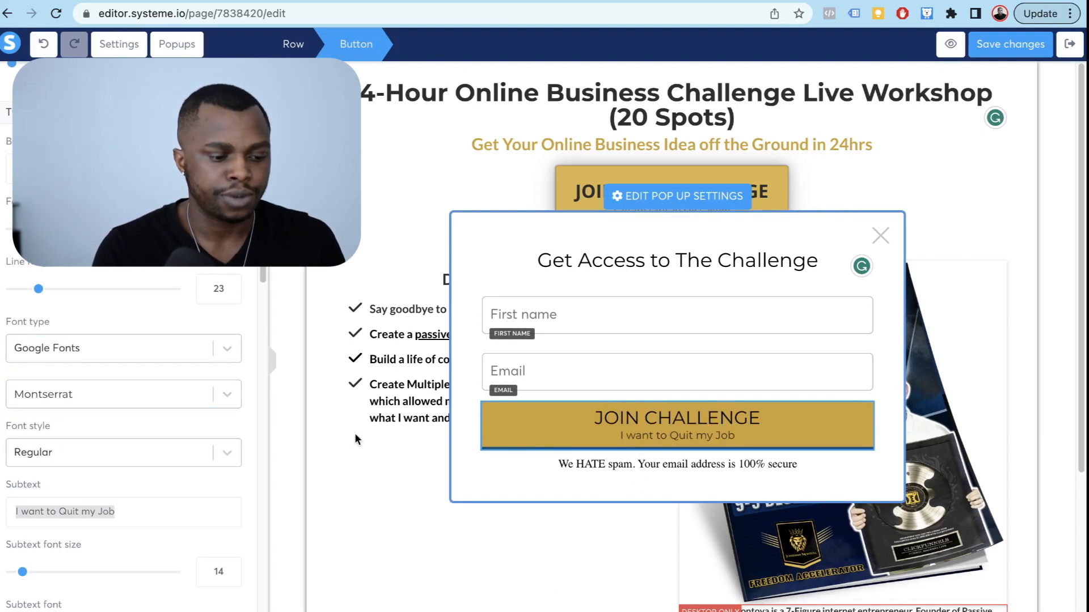
{"action": "key", "text": "BackSpace"}
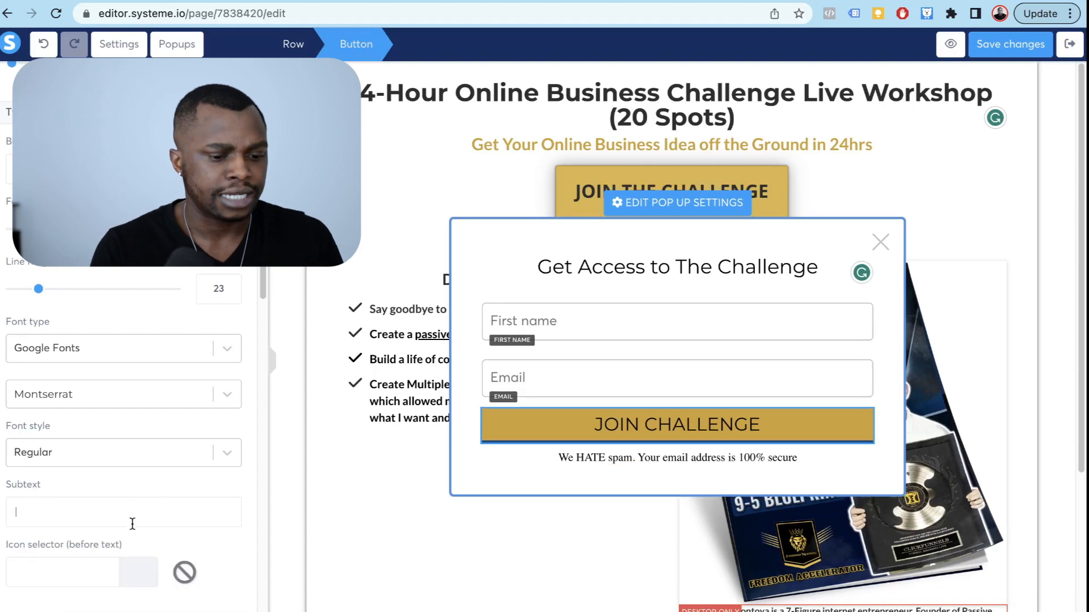
Step: Remove the border color from the popup's JOIN CHALLENGE button and save the page changes
{"action": "scroll", "coordinate": [6, 509], "scroll_direction": "down", "scroll_amount": 6}
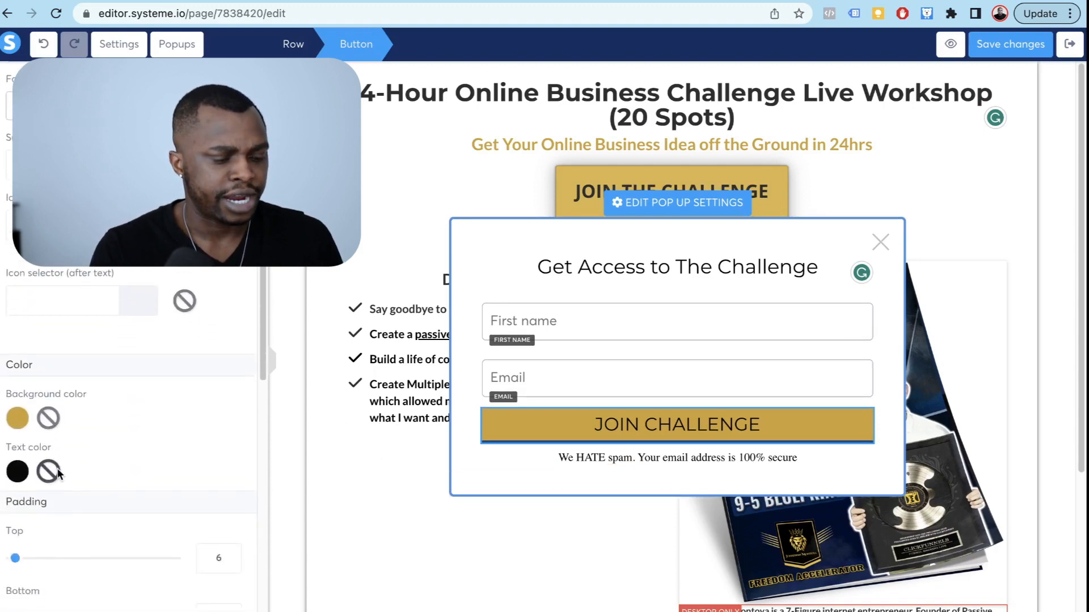
{"action": "scroll", "coordinate": [50, 476], "scroll_direction": "down", "scroll_amount": 2}
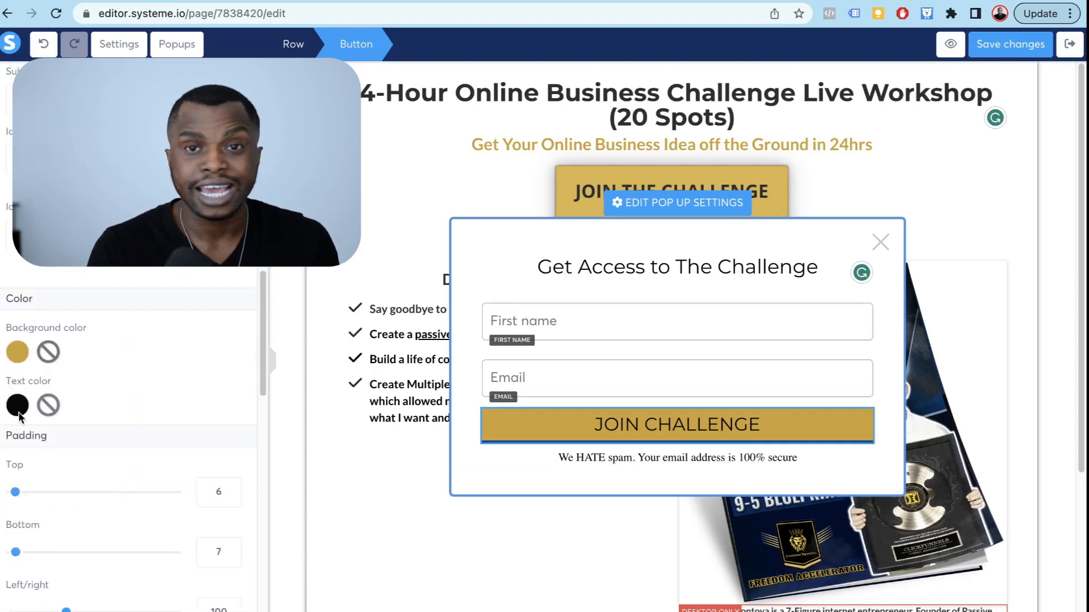
{"action": "scroll", "coordinate": [76, 520], "scroll_direction": "down", "scroll_amount": 7}
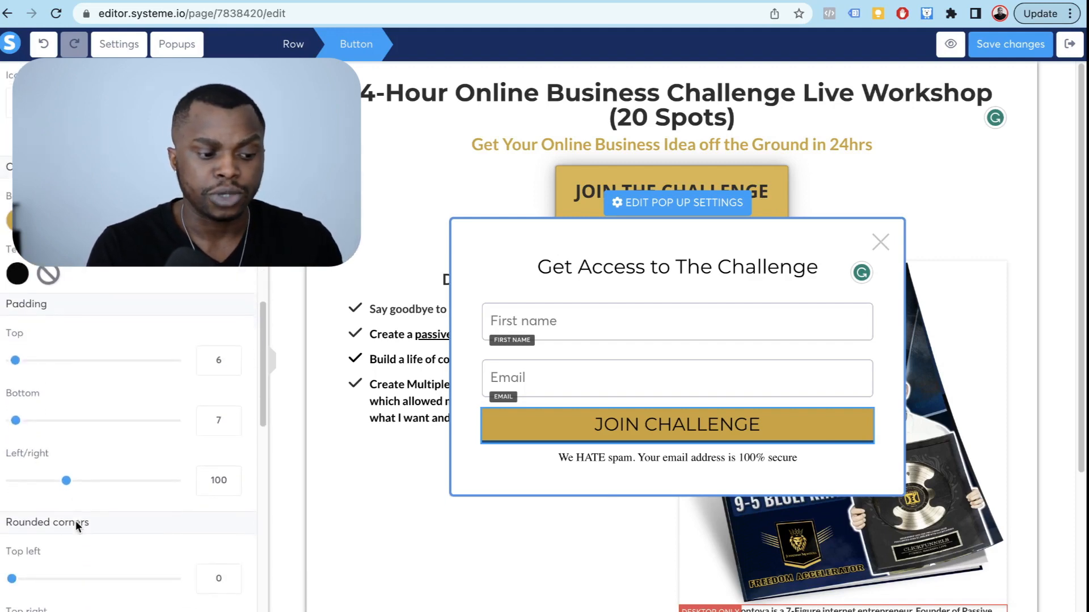
{"action": "scroll", "coordinate": [76, 521], "scroll_direction": "down", "scroll_amount": 8}
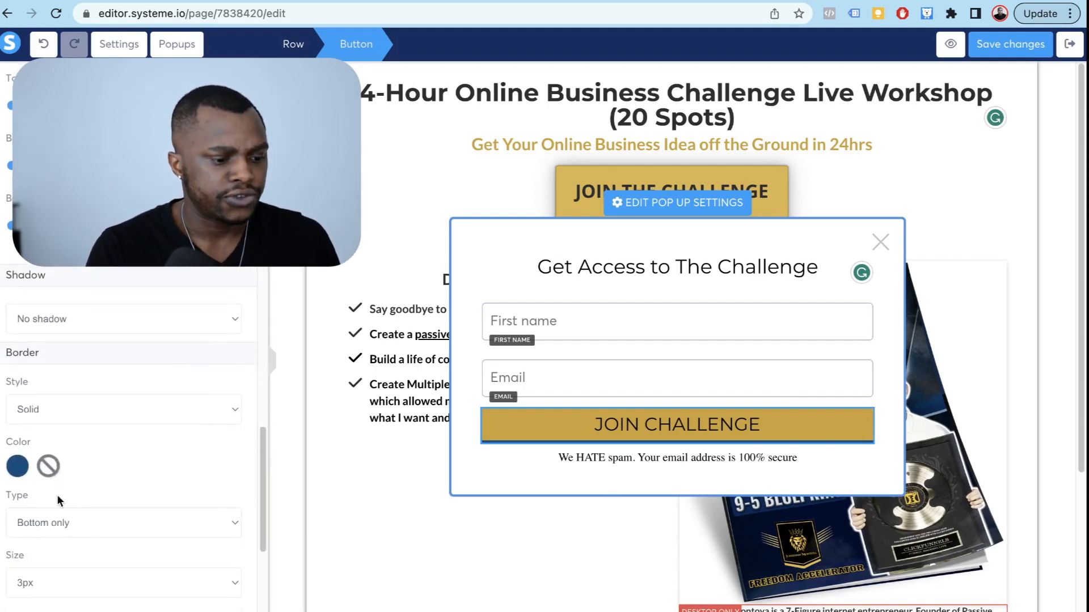
{"action": "left_click", "coordinate": [48, 466]}
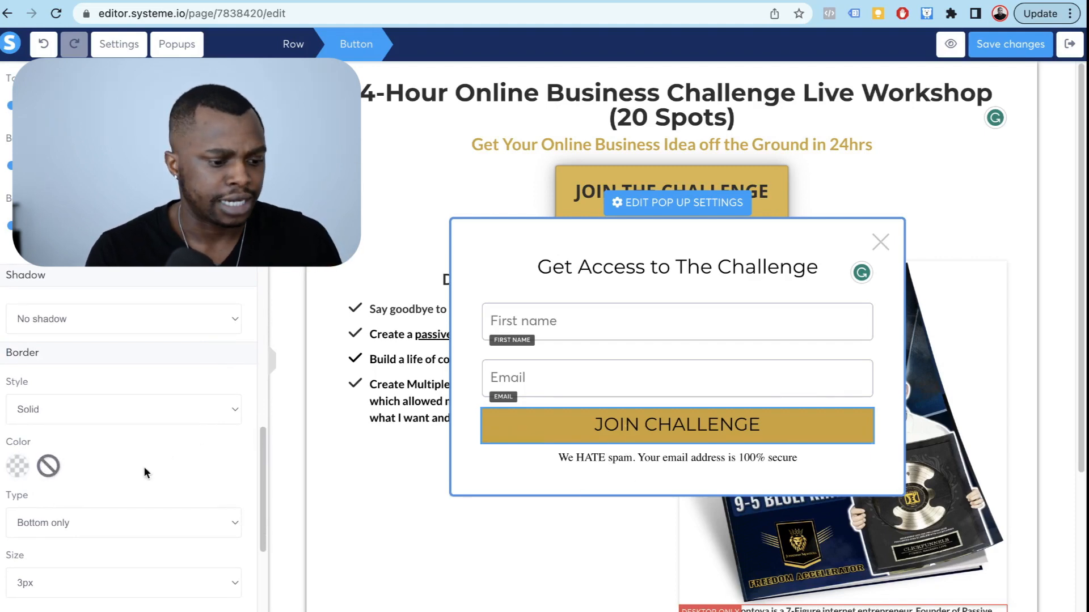
{"action": "scroll", "coordinate": [144, 466], "scroll_direction": "down", "scroll_amount": 1}
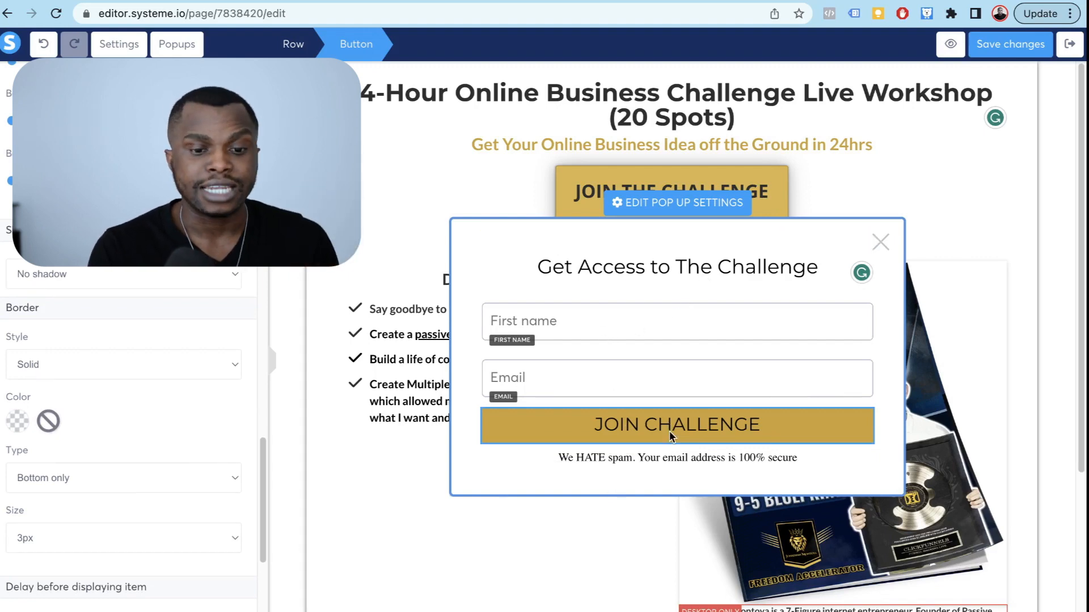
{"action": "left_click", "coordinate": [1016, 47]}
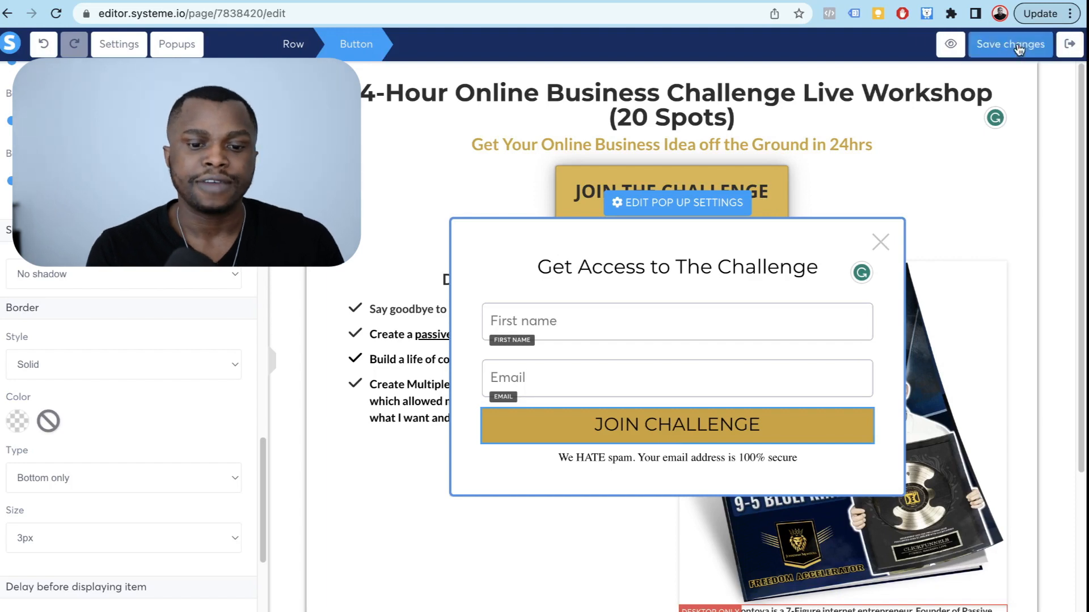
Step: Preview the page, open the opt-in popup to test its first name field and close button, and return to the editor
{"action": "left_click", "coordinate": [949, 45]}
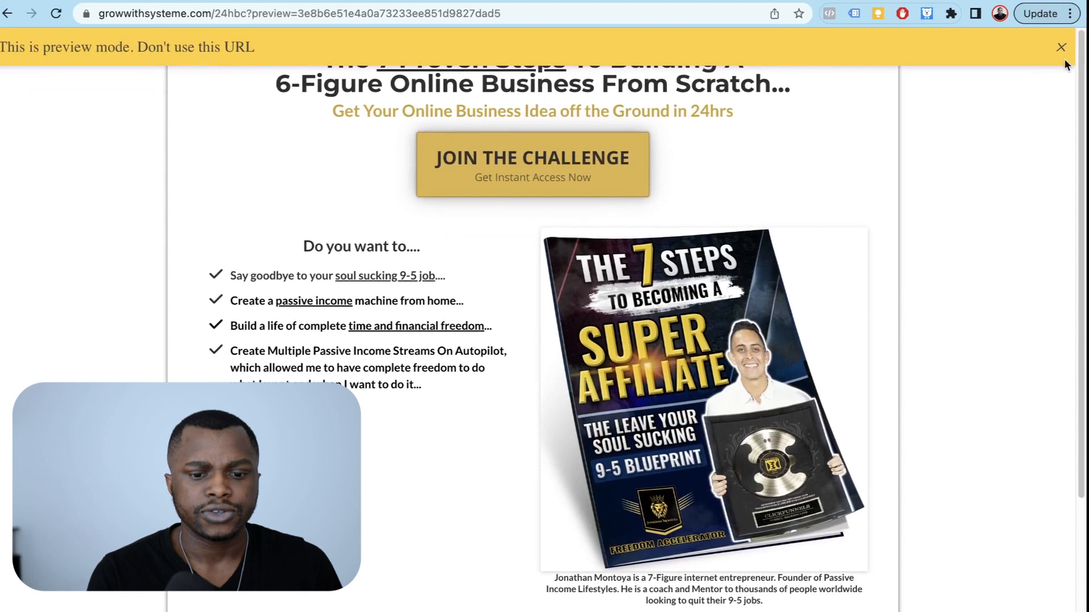
{"action": "left_click", "coordinate": [1058, 48]}
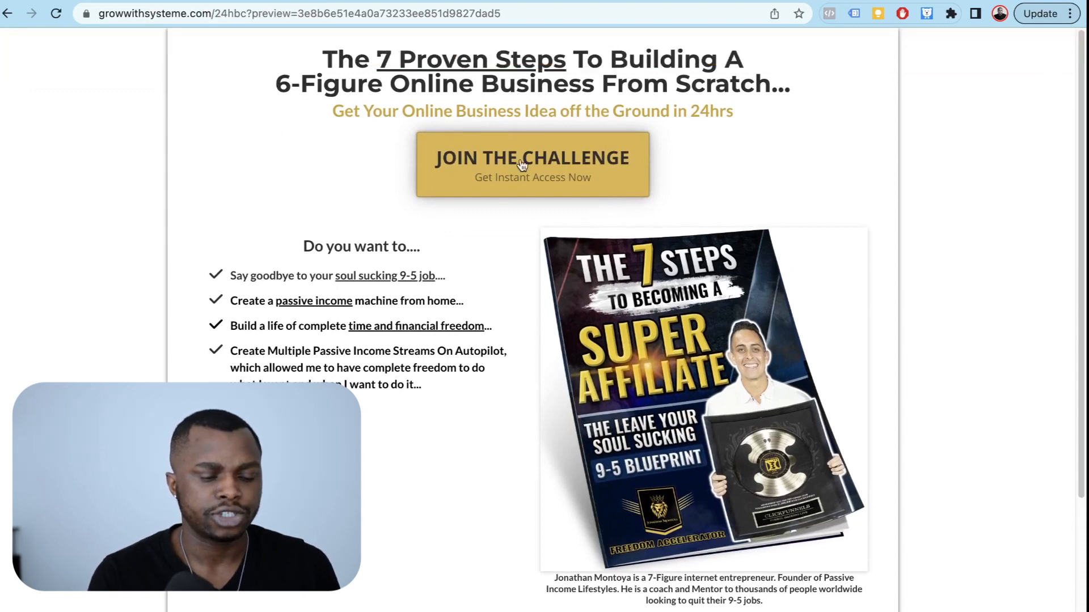
{"action": "left_click", "coordinate": [545, 161]}
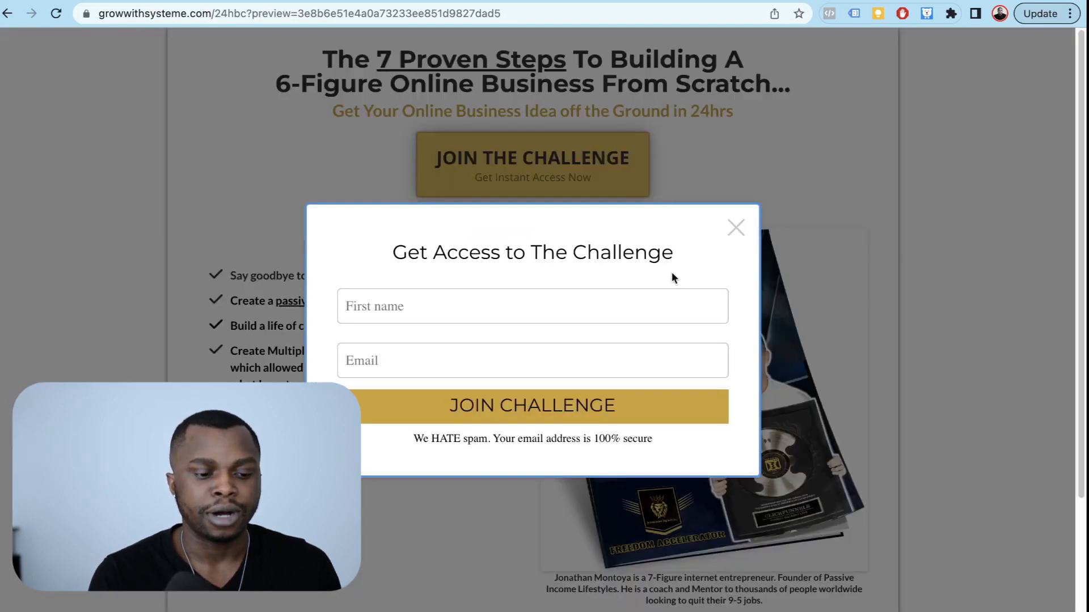
{"action": "type", "text": "dan"}
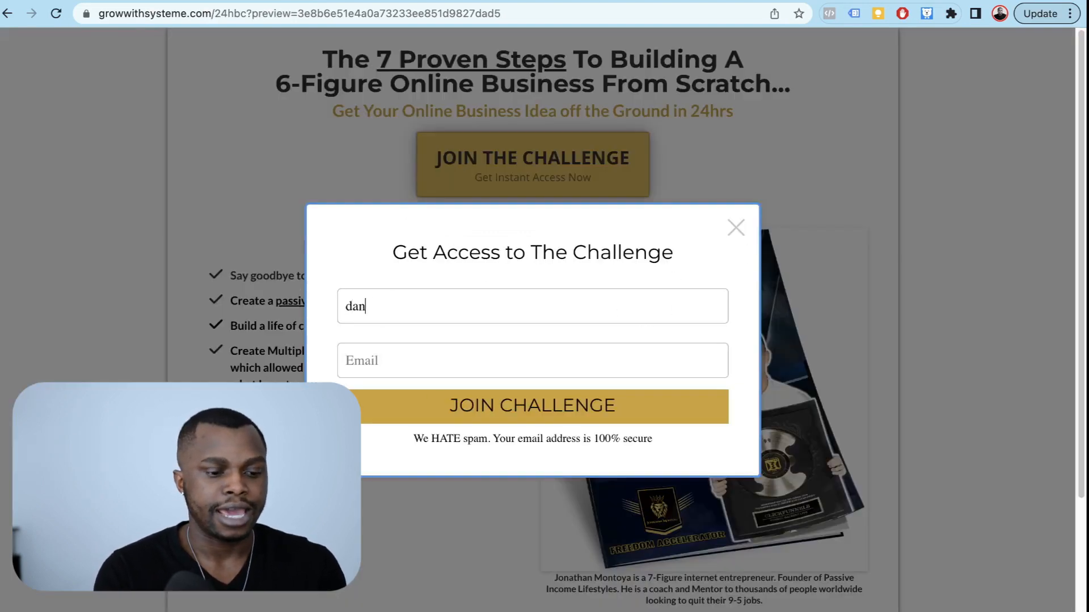
{"action": "key", "text": "BackSpace"}
{"action": "key", "text": "BackSpace"}
{"action": "key", "text": "BackSpace"}
{"action": "left_click", "coordinate": [736, 228]}
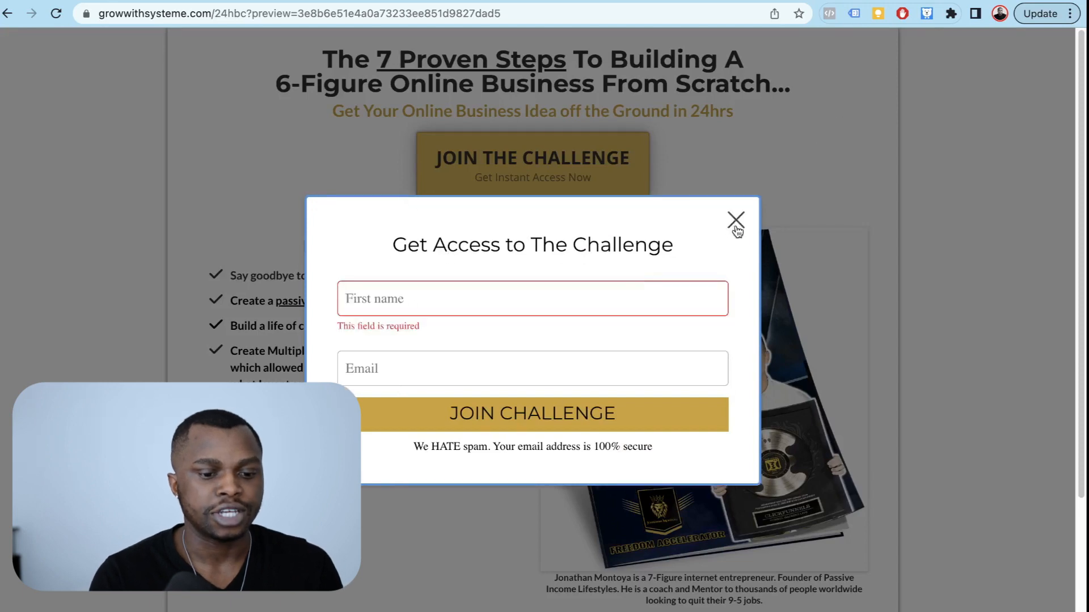
{"action": "key", "text": "ctrl+shift+Tab"}
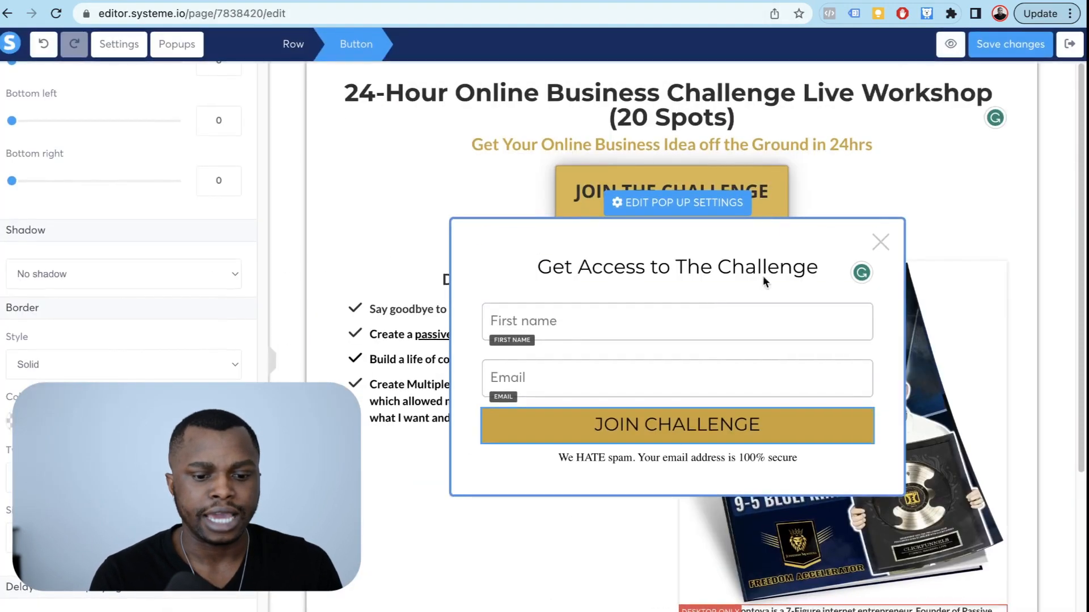
Step: Close the popup in the editor and delete the ebook cover image beside the bulleted list
{"action": "left_click", "coordinate": [881, 239]}
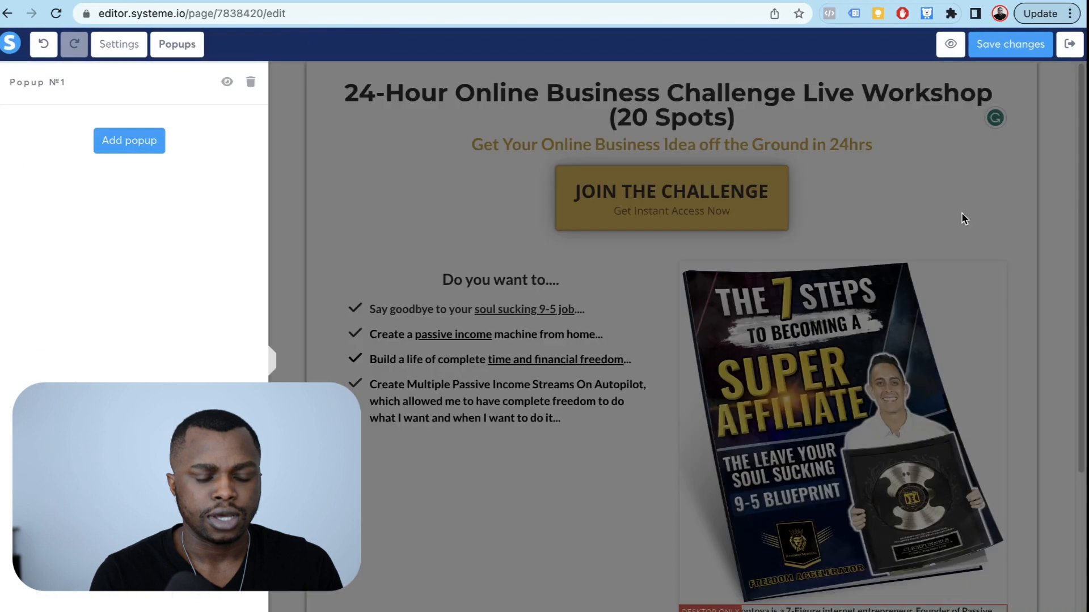
{"action": "left_click", "coordinate": [624, 401]}
{"action": "scroll", "coordinate": [788, 286], "scroll_direction": "down", "scroll_amount": 2}
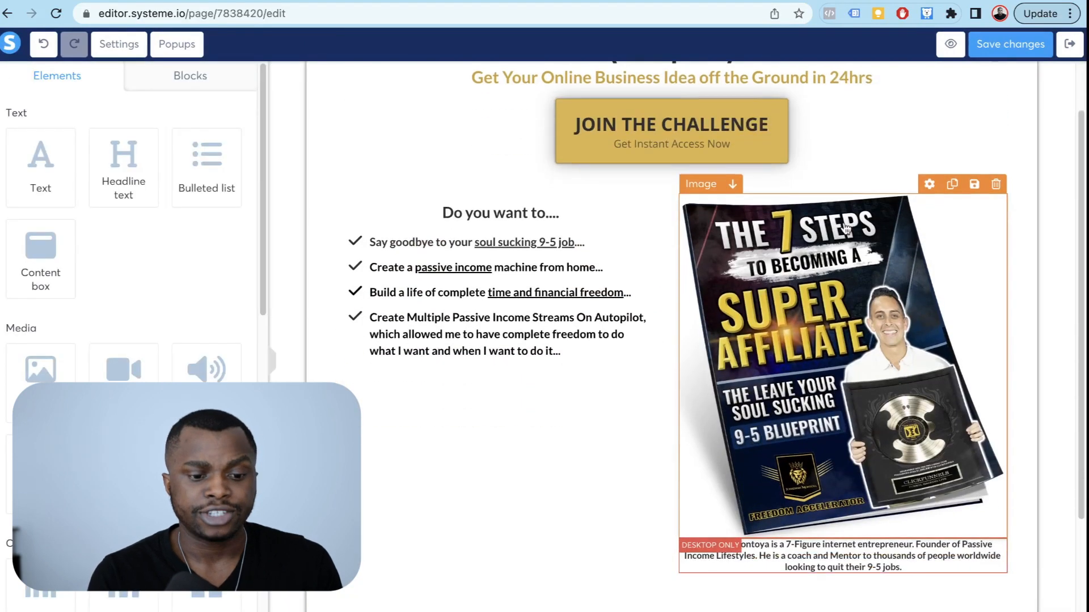
{"action": "mouse_move", "coordinate": [943, 253]}
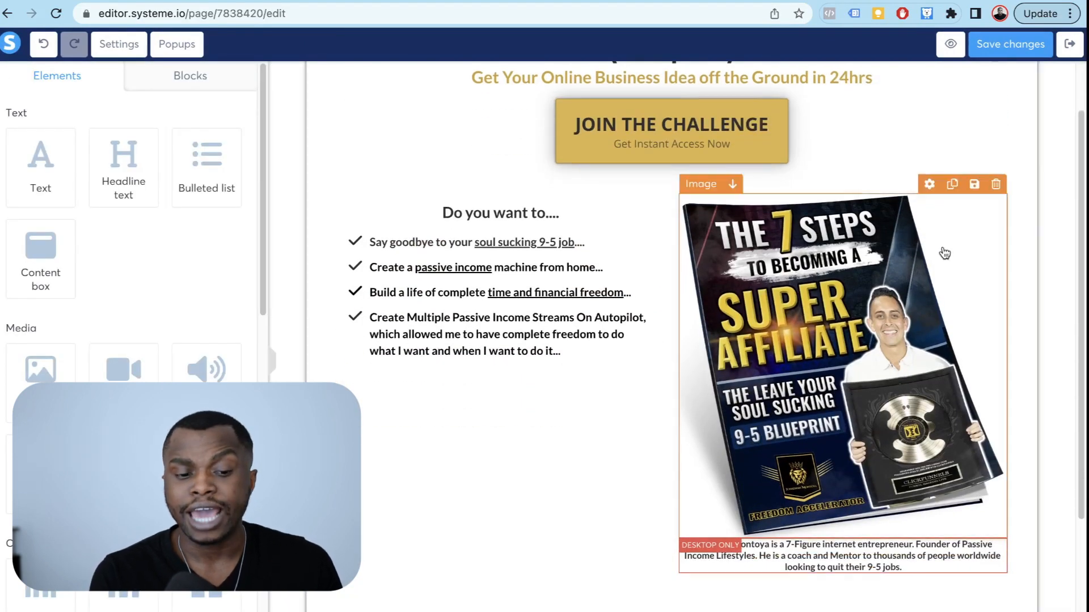
{"action": "left_click", "coordinate": [997, 185]}
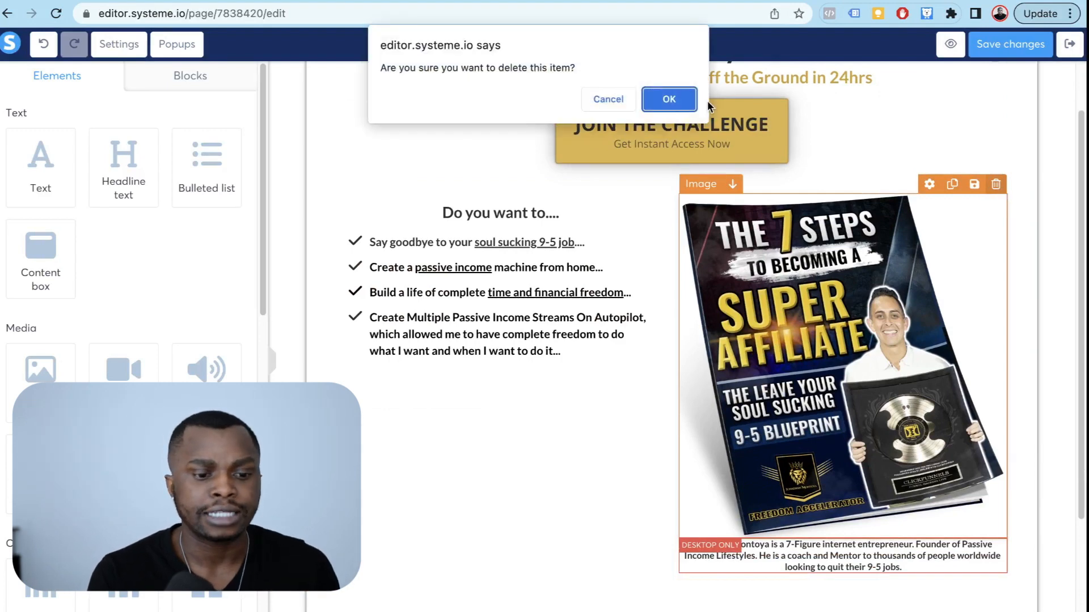
{"action": "left_click", "coordinate": [669, 99]}
Step: Check the page's mobile view and copy the line "What's included?" from the workshop outline in Notion
{"action": "left_click", "coordinate": [134, 601]}
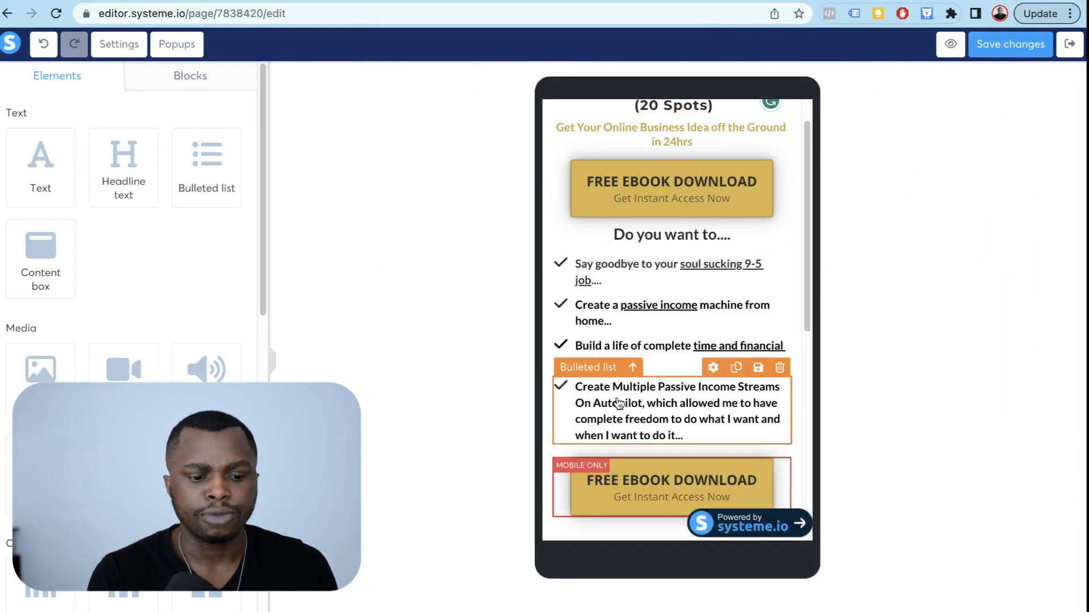
{"action": "scroll", "coordinate": [693, 394], "scroll_direction": "up", "scroll_amount": 1}
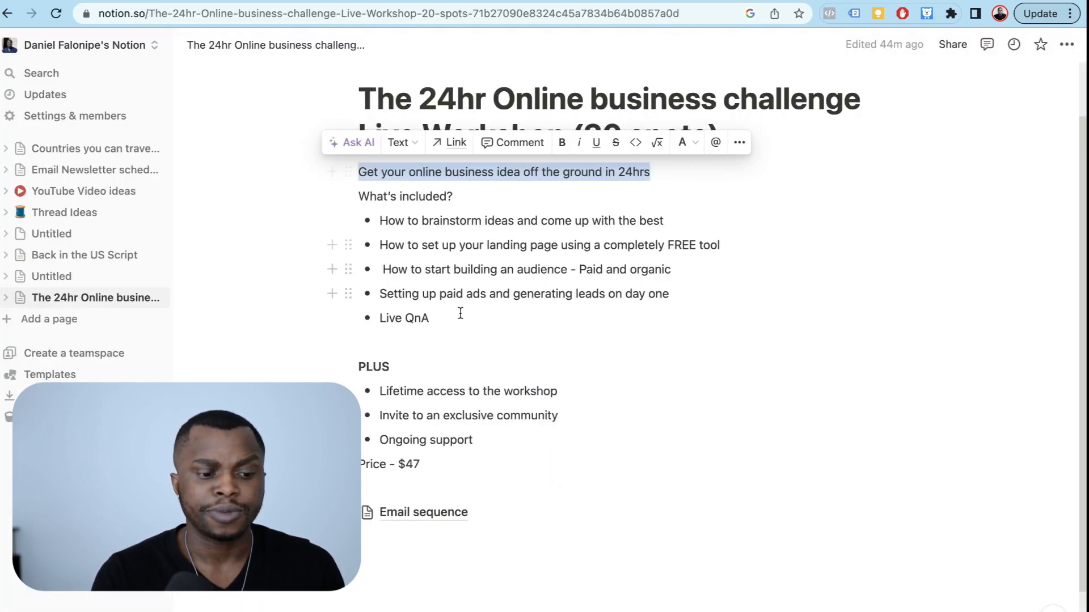
{"action": "left_click", "coordinate": [461, 313]}
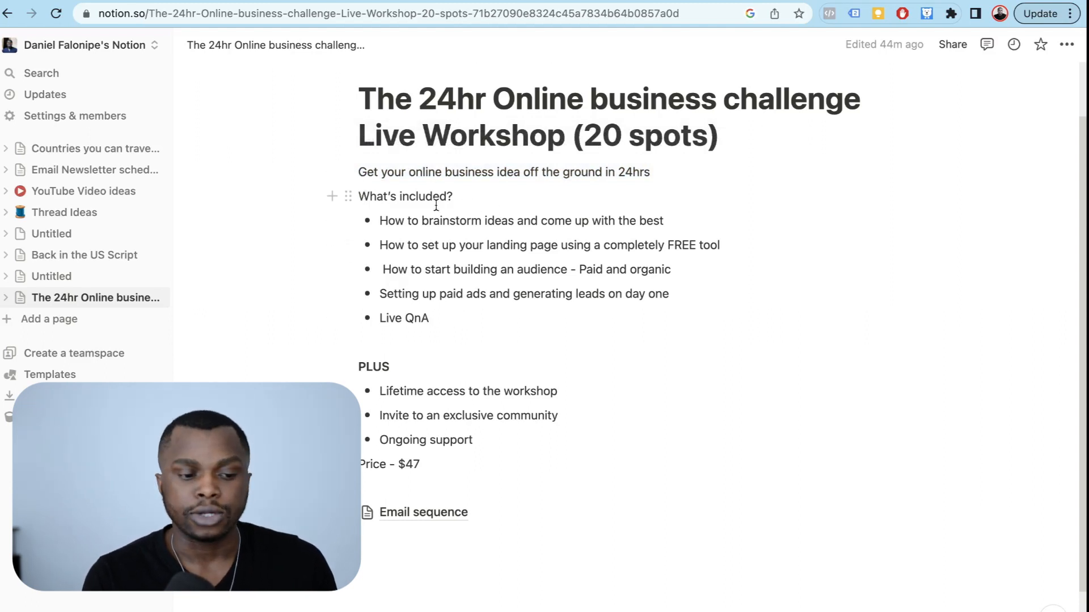
{"action": "left_click_drag", "start_coordinate": [475, 195], "coordinate": [335, 196]}
{"action": "key", "text": "ctrl+c"}
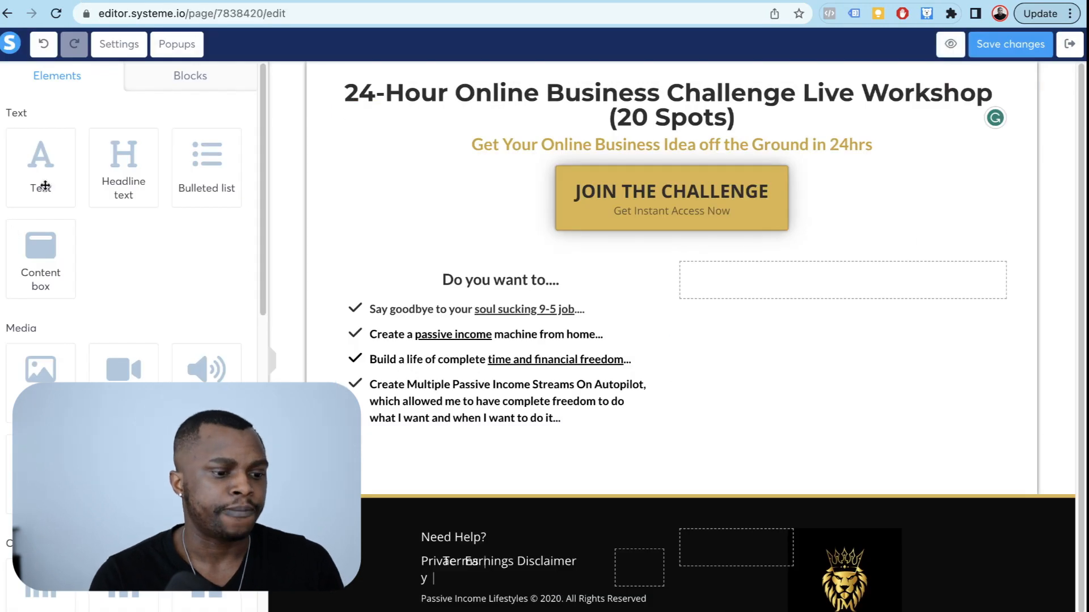
Step: Add a single-column row below the JOIN THE CHALLENGE button and move the "Do you want to...." text into it
{"action": "scroll", "coordinate": [46, 187], "scroll_direction": "down", "scroll_amount": 1}
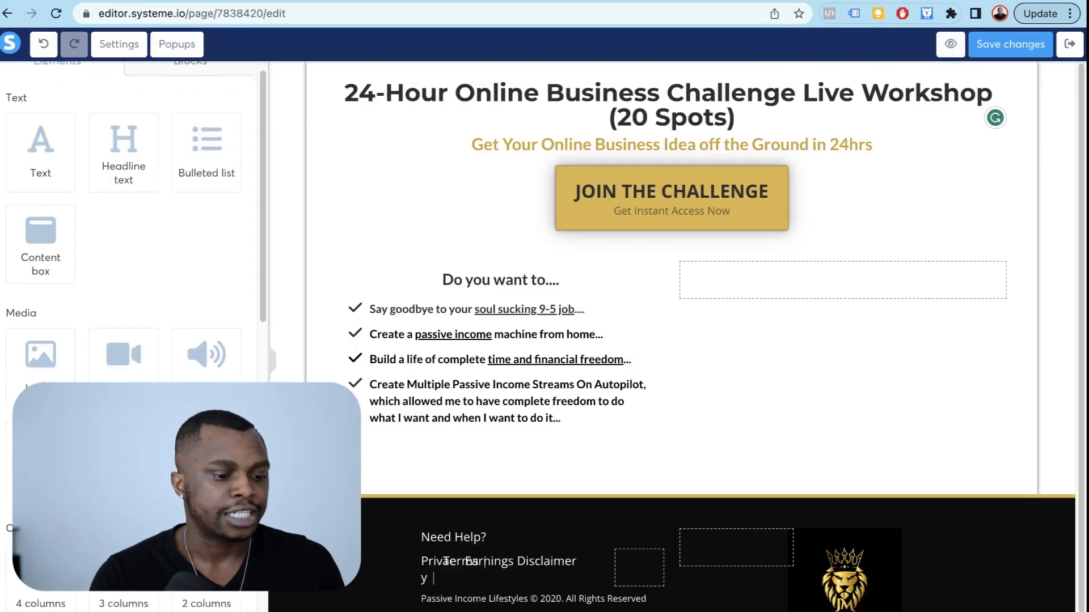
{"action": "scroll", "coordinate": [130, 227], "scroll_direction": "down", "scroll_amount": 3}
{"action": "left_click_drag", "start_coordinate": [40, 414], "coordinate": [728, 261]}
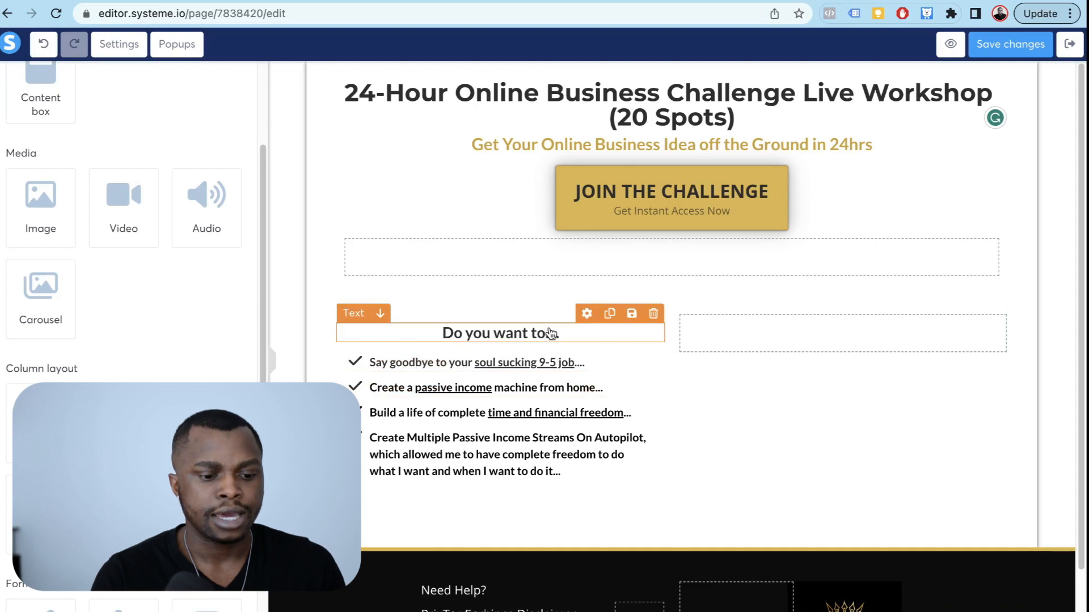
{"action": "left_click_drag", "start_coordinate": [418, 307], "coordinate": [678, 260]}
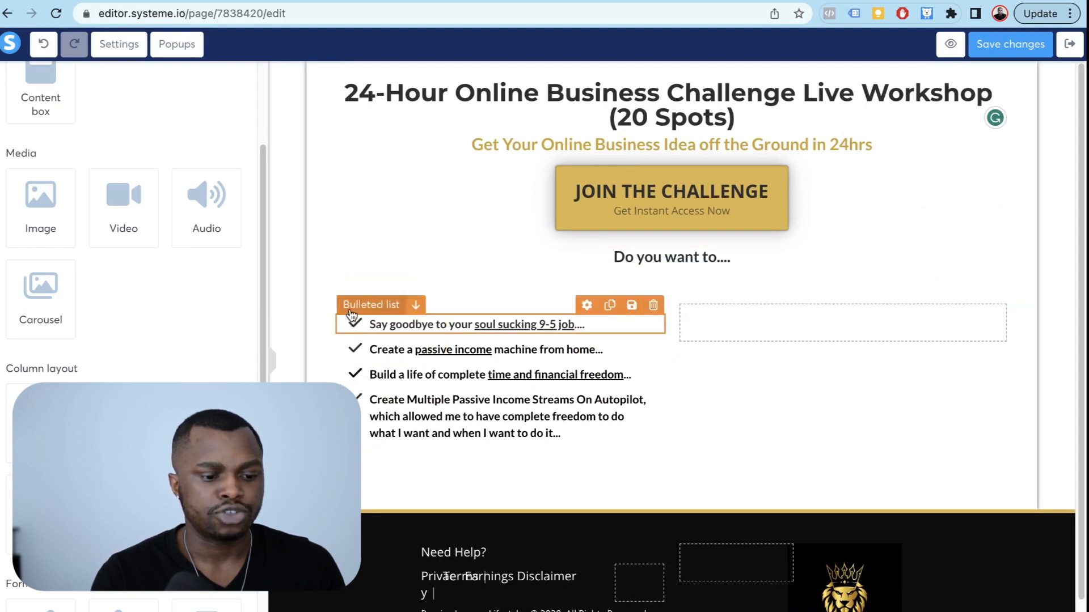
Step: Move the four bulleted list items into the new row under "Do you want to...." and delete the emptied two-column row
{"action": "left_click_drag", "start_coordinate": [352, 315], "coordinate": [670, 266]}
{"action": "left_click_drag", "start_coordinate": [397, 346], "coordinate": [443, 329]}
{"action": "left_click_drag", "start_coordinate": [360, 305], "coordinate": [547, 295]}
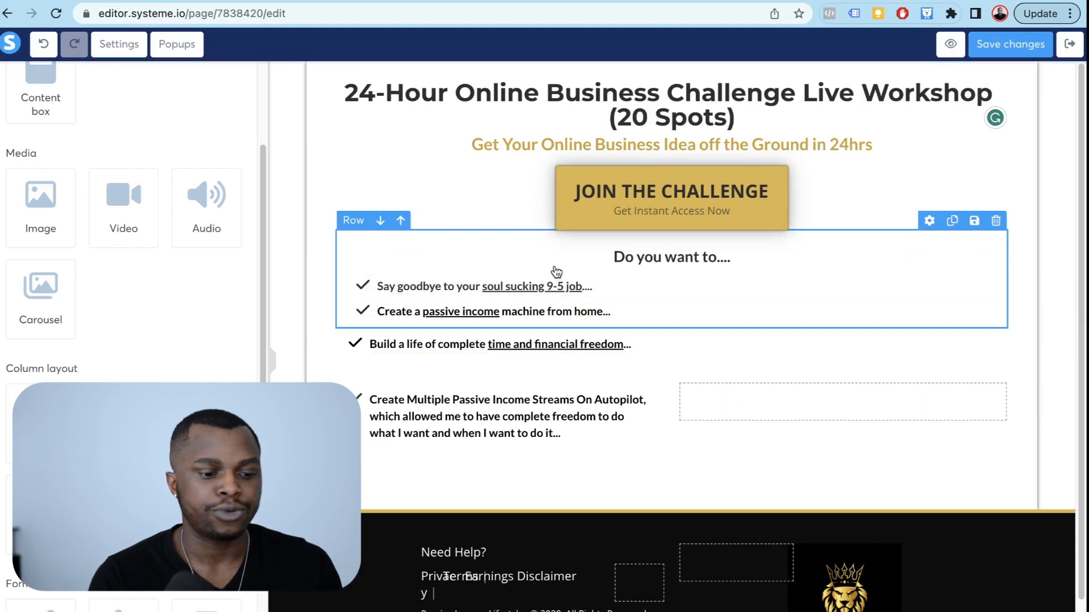
{"action": "left_click_drag", "start_coordinate": [357, 331], "coordinate": [515, 323]}
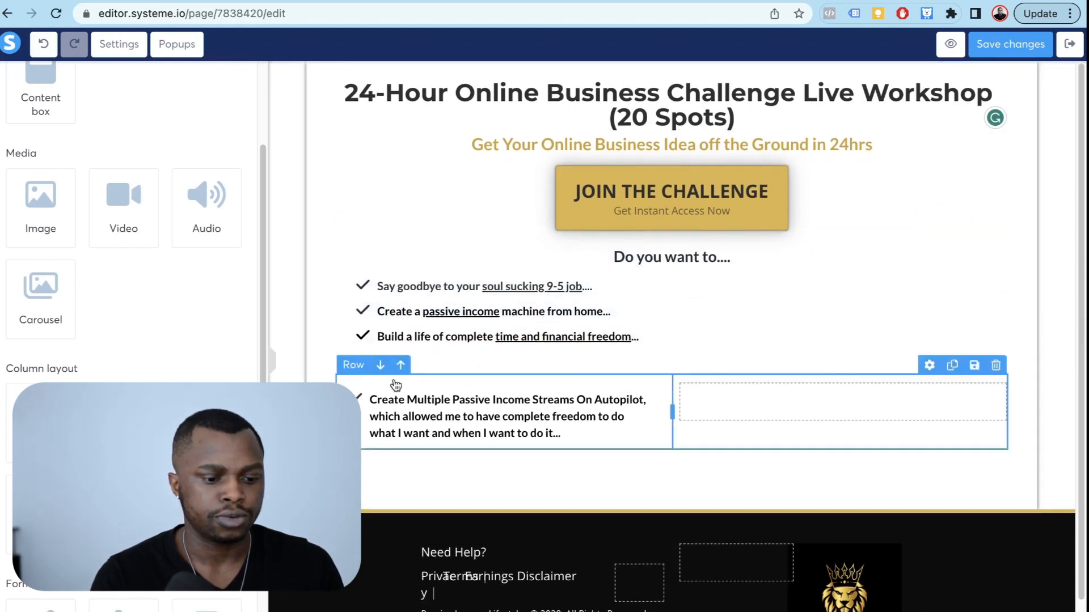
{"action": "left_click_drag", "start_coordinate": [370, 384], "coordinate": [492, 352]}
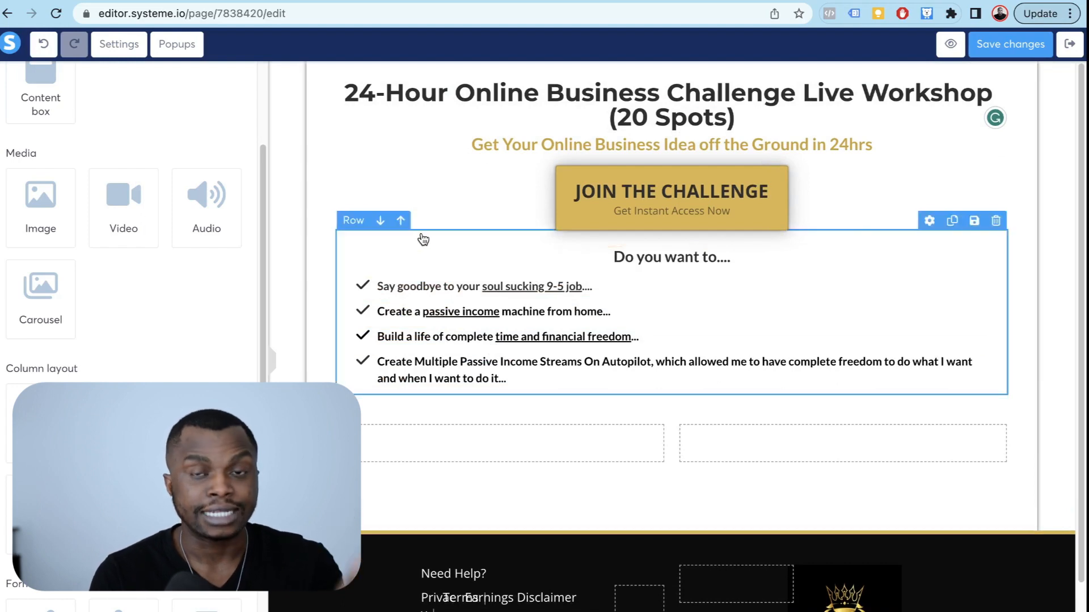
{"action": "left_click", "coordinate": [996, 408]}
{"action": "left_click", "coordinate": [670, 98]}
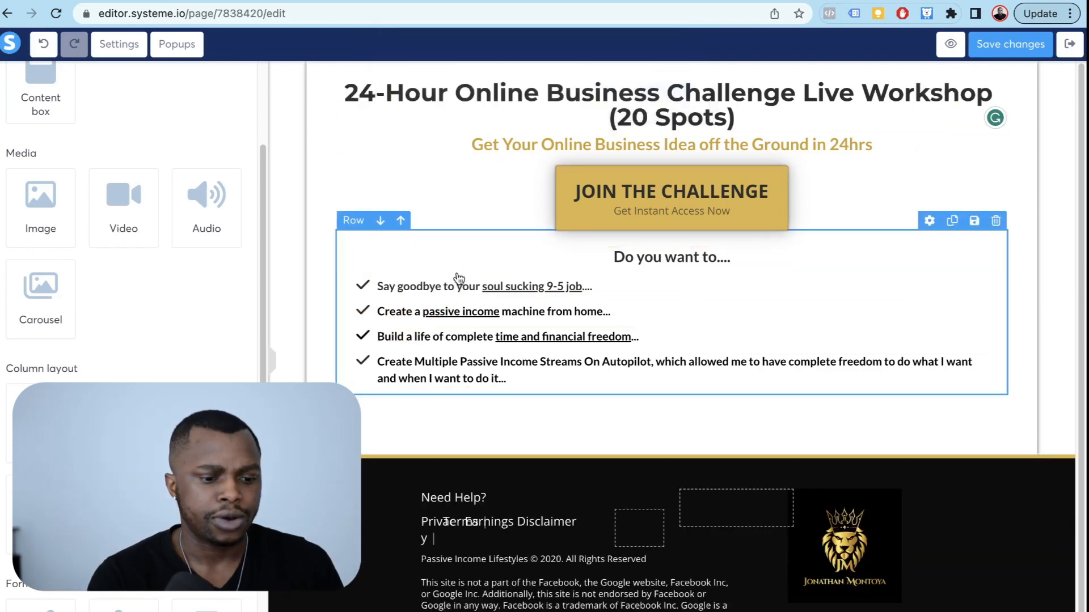
Step: Set the left/right padding of the row containing "Do you want to...." and the bulleted list to 242
{"action": "left_click", "coordinate": [437, 276]}
{"action": "scroll", "coordinate": [131, 482], "scroll_direction": "down", "scroll_amount": 10}
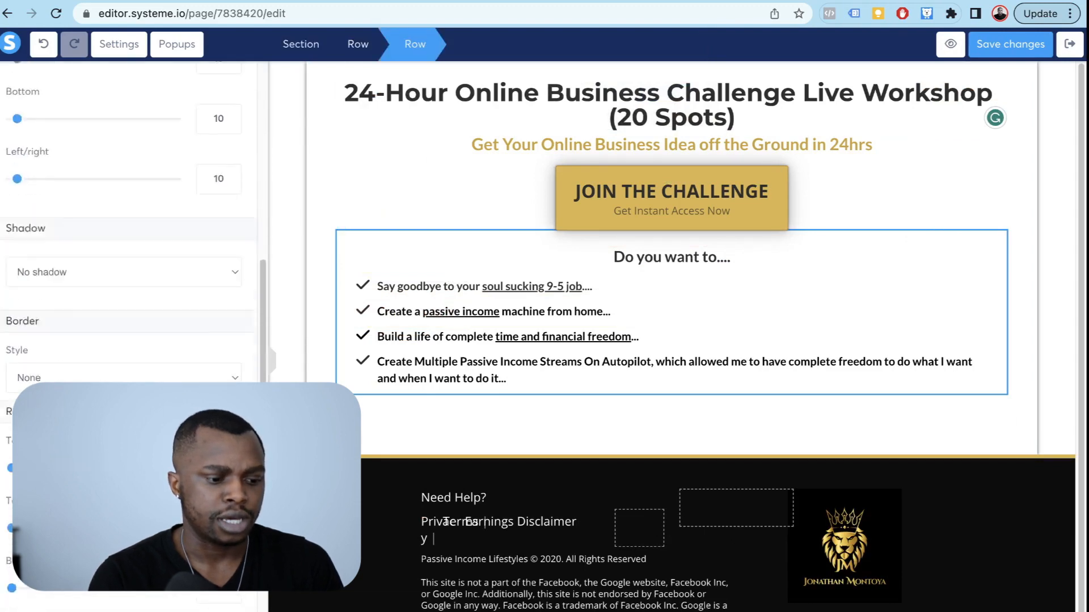
{"action": "scroll", "coordinate": [92, 468], "scroll_direction": "down", "scroll_amount": 6}
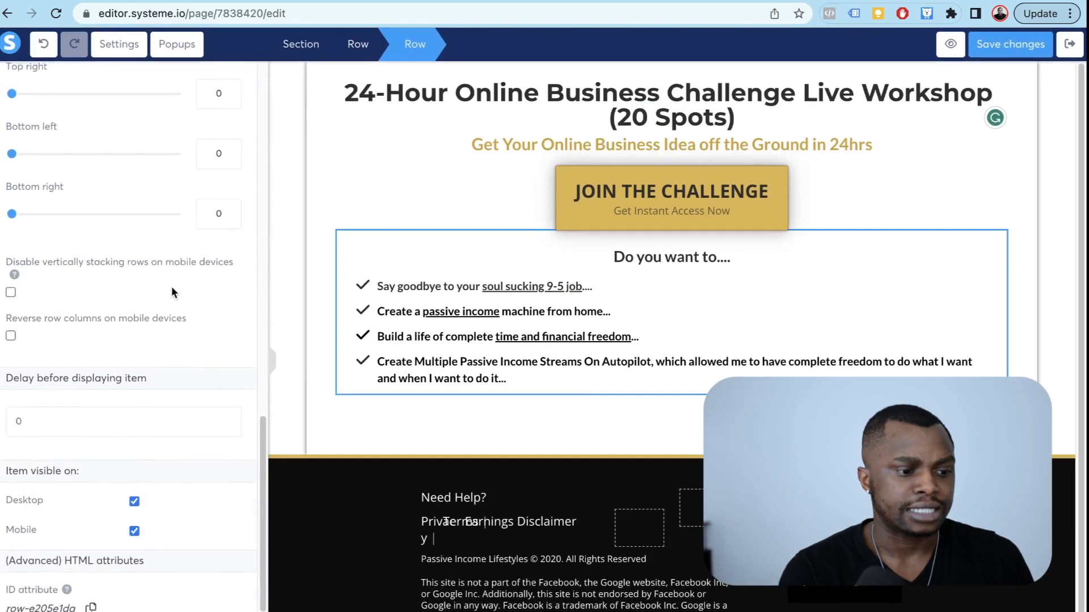
{"action": "scroll", "coordinate": [171, 286], "scroll_direction": "up", "scroll_amount": 3}
{"action": "scroll", "coordinate": [171, 286], "scroll_direction": "up", "scroll_amount": 9}
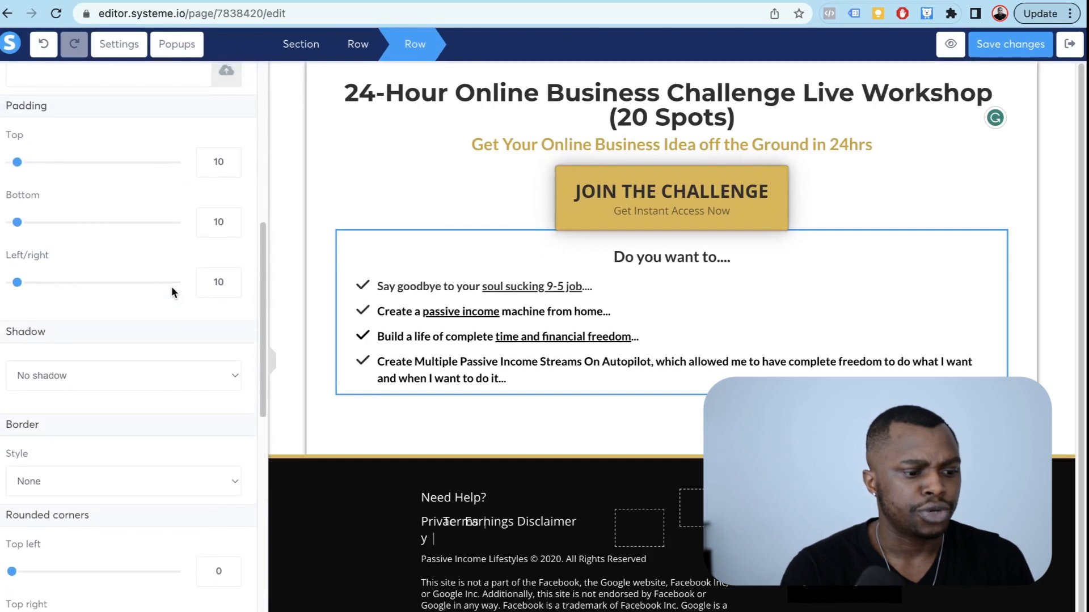
{"action": "left_click_drag", "start_coordinate": [17, 439], "coordinate": [54, 443]}
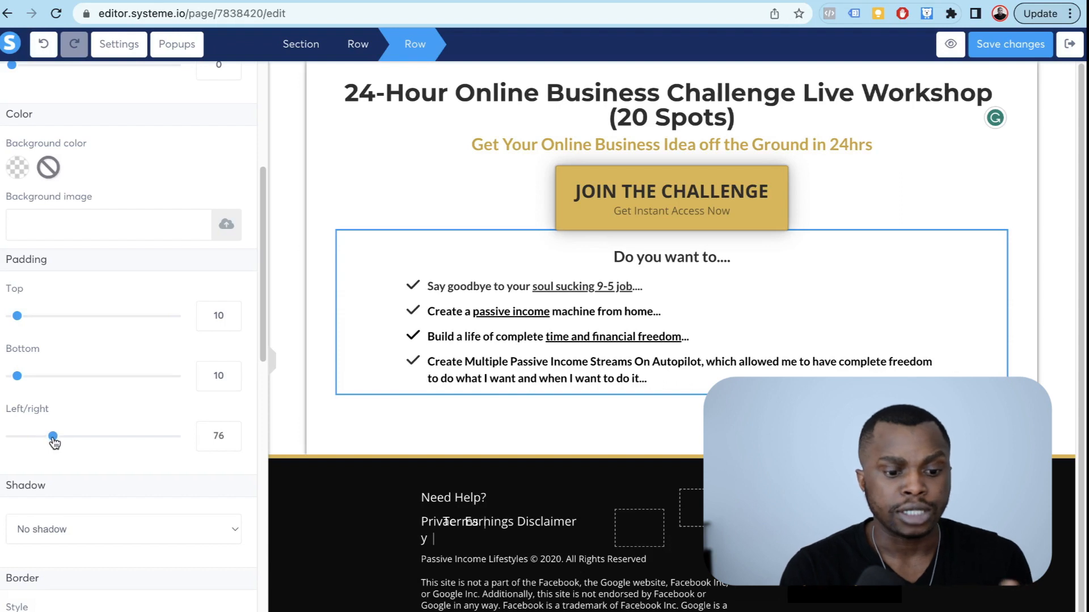
{"action": "left_click_drag", "start_coordinate": [54, 442], "coordinate": [53, 443]}
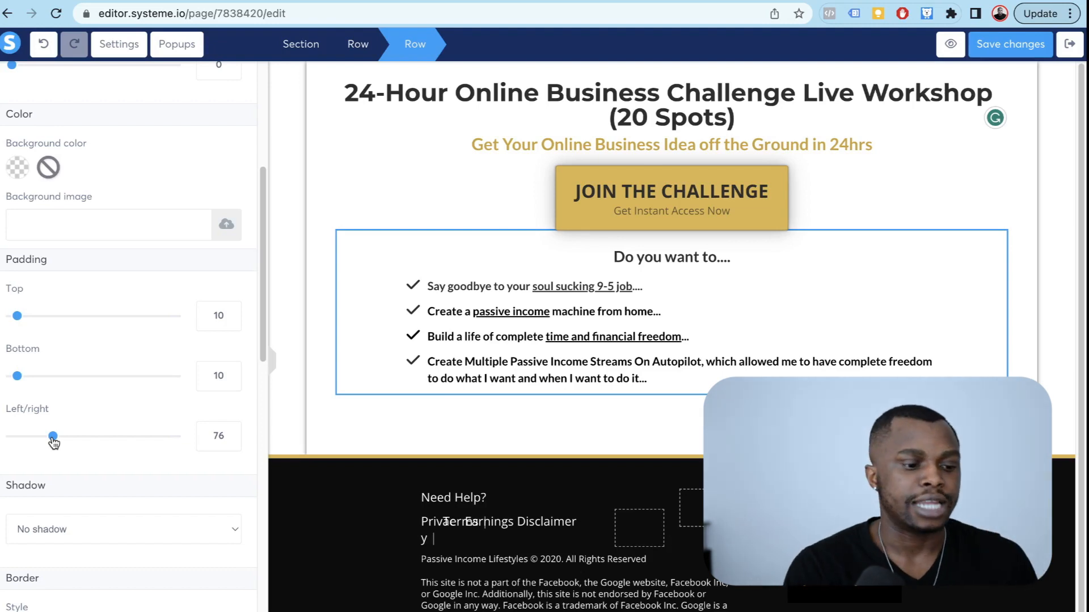
{"action": "left_click_drag", "start_coordinate": [54, 443], "coordinate": [102, 447]}
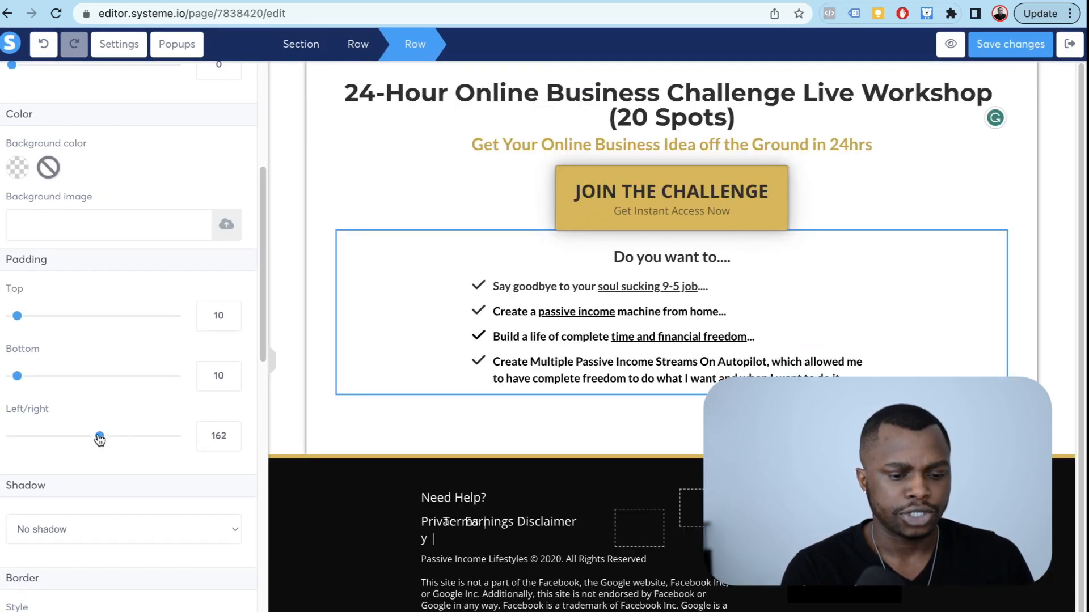
{"action": "left_click_drag", "start_coordinate": [100, 439], "coordinate": [145, 450]}
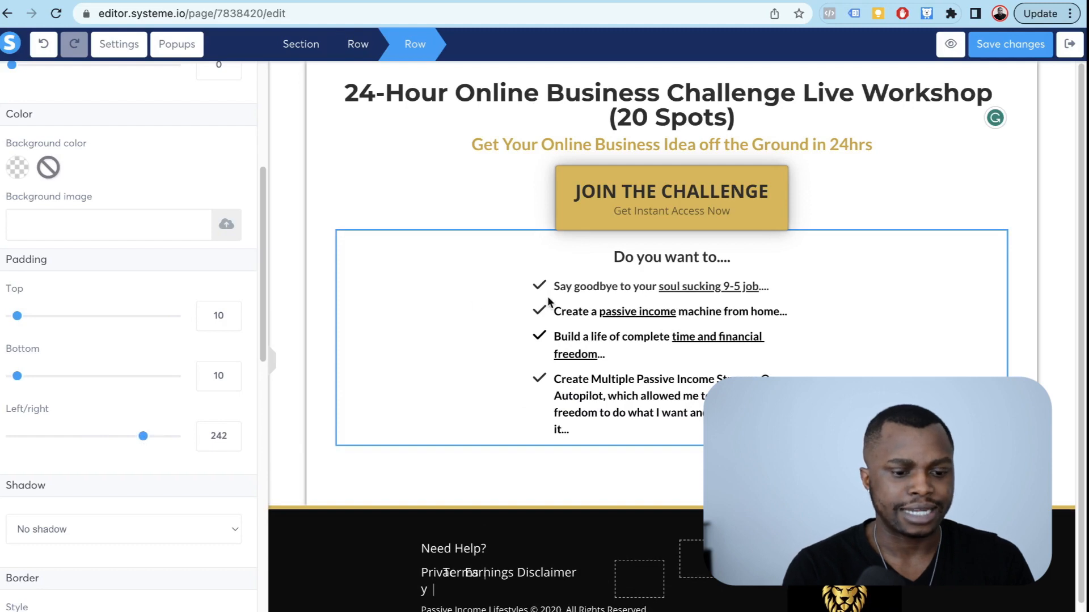
Step: Replace the "Do you want to...." text above the bulleted list with "What's included..."
{"action": "left_click", "coordinate": [681, 257]}
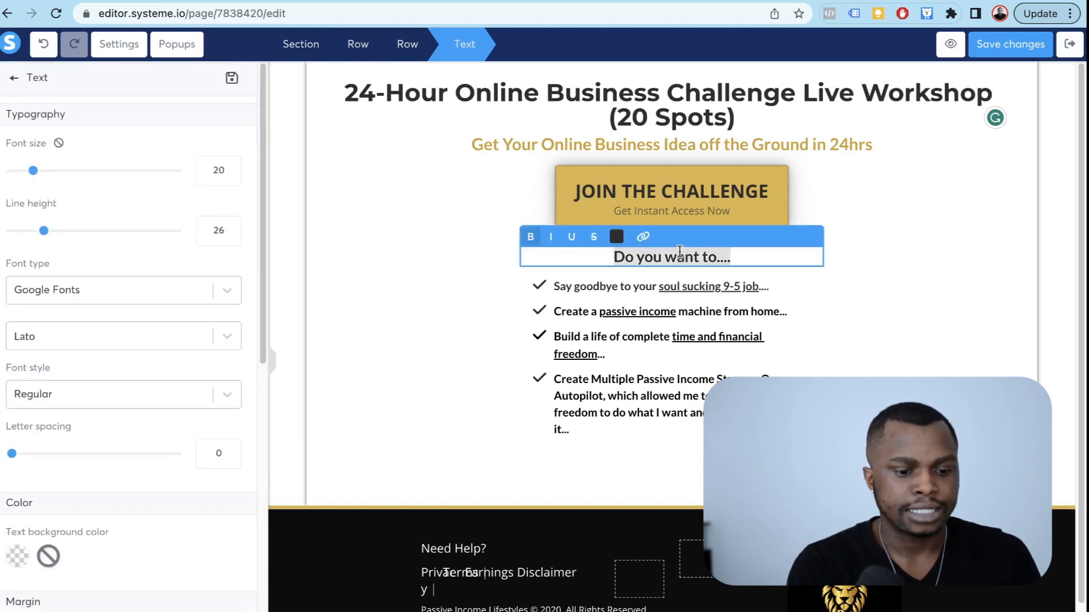
{"action": "key", "text": "ctrl+v"}
{"action": "left_click", "coordinate": [853, 207]}
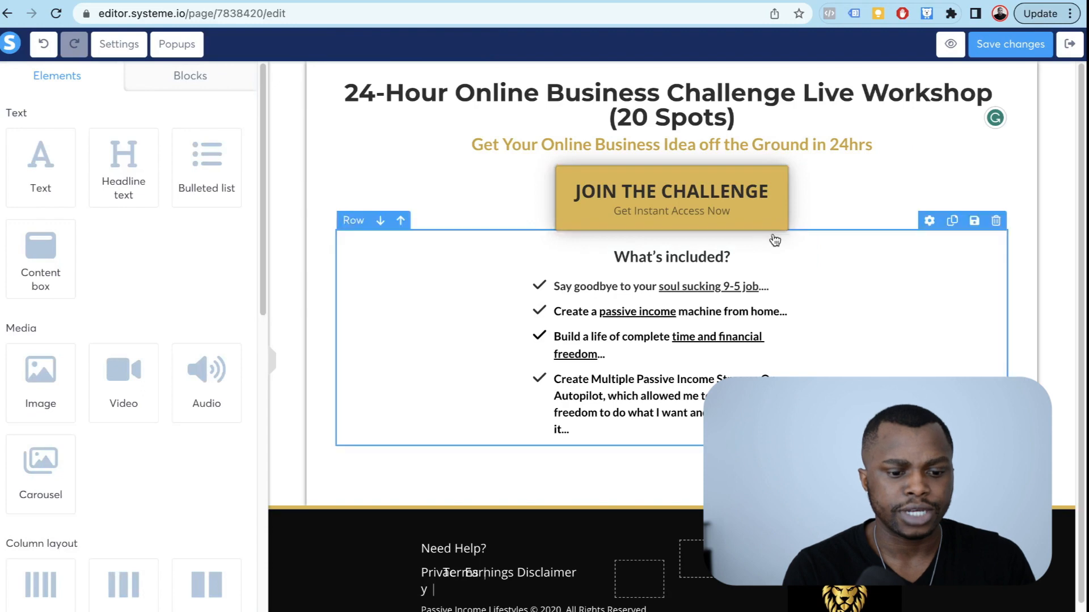
{"action": "left_click", "coordinate": [756, 254]}
{"action": "key", "text": "BackSpace"}
{"action": "type", "text": "..."}
{"action": "left_click", "coordinate": [952, 245]}
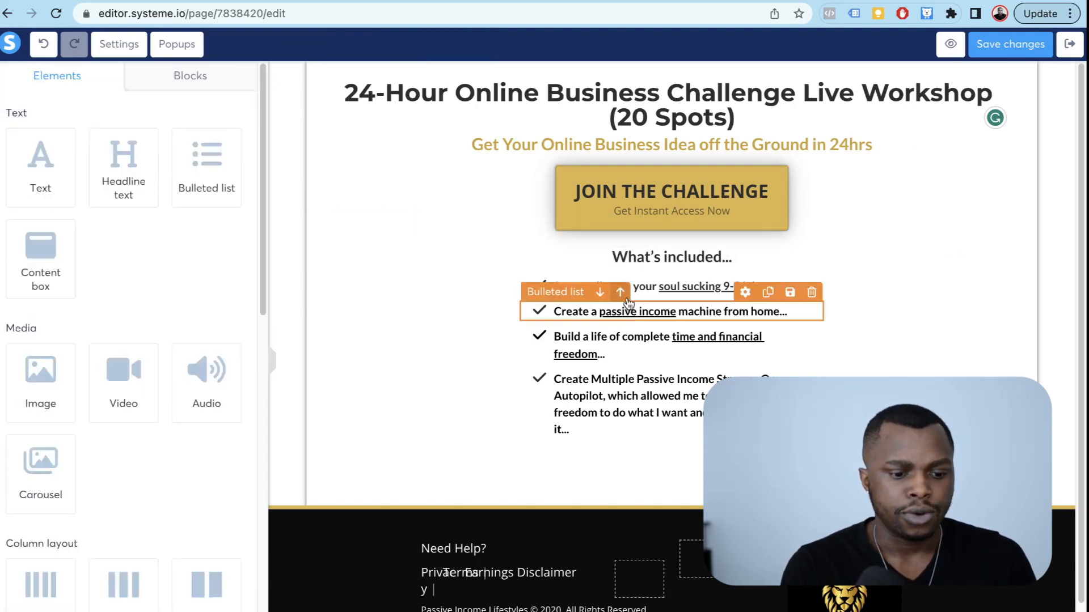
Step: Replace the first bullet with "How to brainstorm ideas and come up with the best" copied from the workshop outline in Notion
{"action": "key", "text": "ctrl+Tab"}
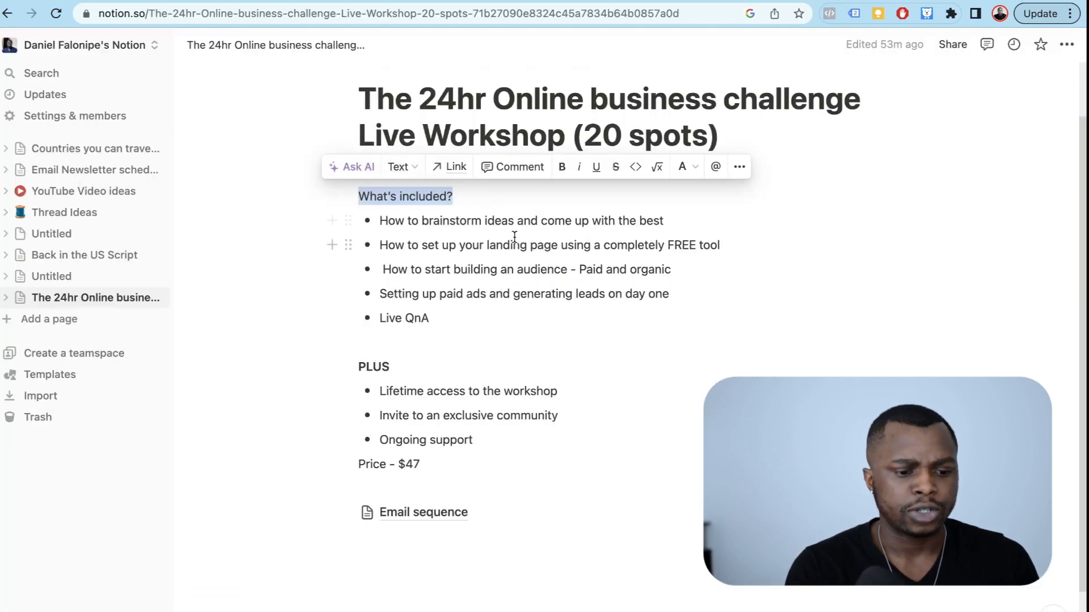
{"action": "triple_click", "coordinate": [535, 223]}
{"action": "key", "text": "ctrl+c"}
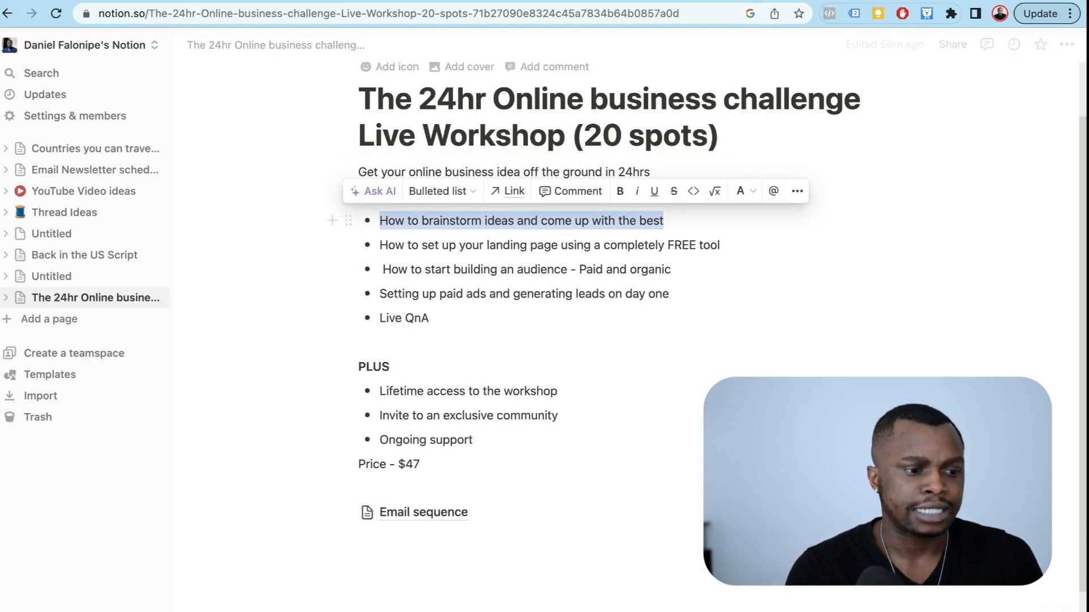
{"action": "key", "text": "ctrl+Tab"}
{"action": "triple_click", "coordinate": [676, 288]}
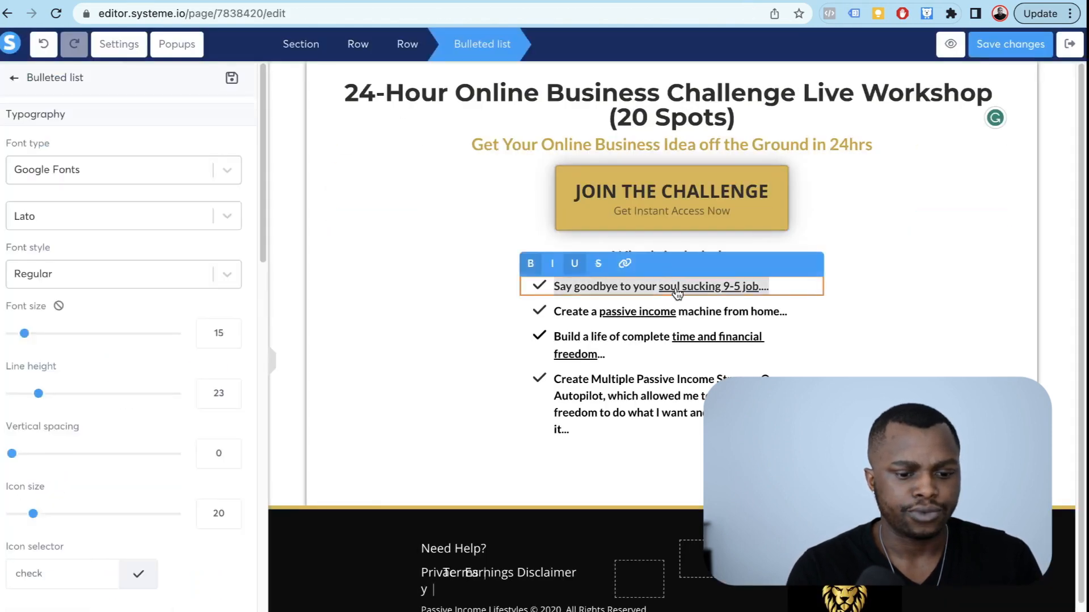
{"action": "key", "text": "ctrl+v"}
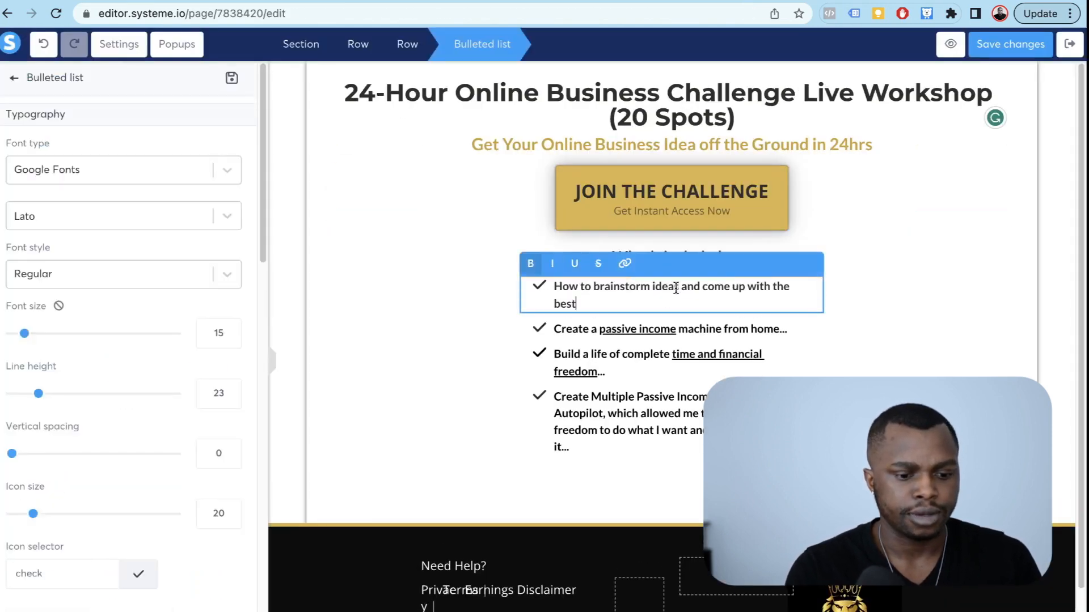
Step: Replace the second bullet with "How to set up your landing page using a completely FREE tool" from the Notion outline
{"action": "left_click", "coordinate": [153, 1]}
{"action": "triple_click", "coordinate": [444, 246]}
{"action": "key", "text": "super+c"}
{"action": "left_click", "coordinate": [272, 2]}
{"action": "triple_click", "coordinate": [605, 329]}
{"action": "key", "text": "super+v"}
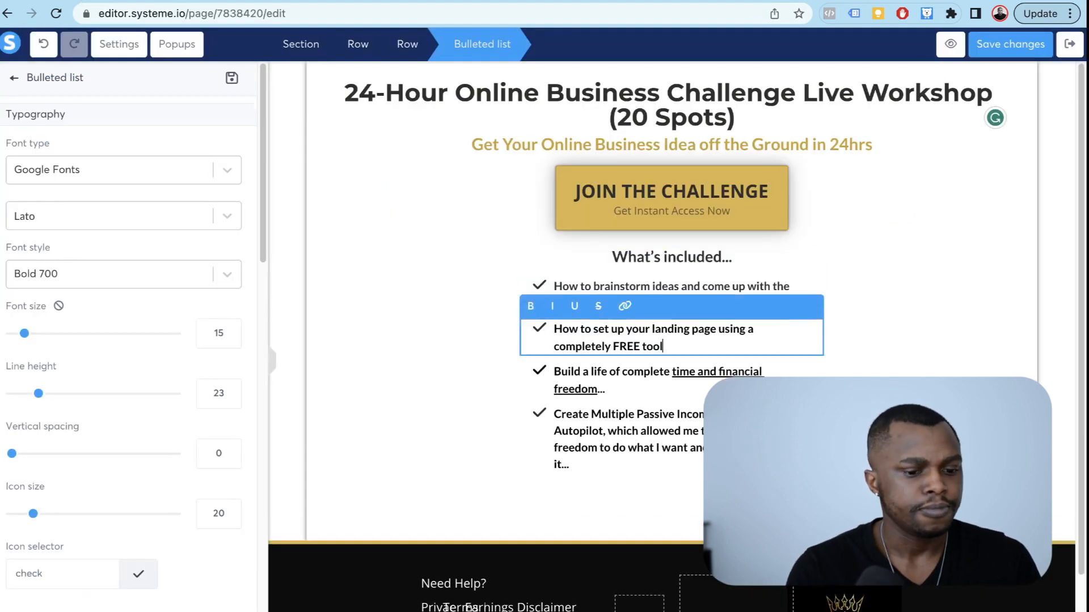
Step: Replace the third bullet with "How to start building an audience - Paid and organic" from the Notion outline
{"action": "left_click", "coordinate": [271, 2]}
{"action": "triple_click", "coordinate": [492, 270]}
{"action": "key", "text": "super+c"}
{"action": "left_click", "coordinate": [152, 1]}
{"action": "triple_click", "coordinate": [618, 376]}
{"action": "key", "text": "super+v"}
Step: Replace the fourth bullet with "Setting up paid ads and generating leads on day one" from the Notion outline
{"action": "left_click", "coordinate": [271, 2]}
{"action": "triple_click", "coordinate": [443, 294]}
{"action": "key", "text": "super+c"}
{"action": "left_click", "coordinate": [152, 1]}
{"action": "triple_click", "coordinate": [627, 415]}
{"action": "key", "text": "super+v"}
Step: Copy "Live QnA" from the Notion outline and add it as a new bullet at the end of the list
{"action": "left_click", "coordinate": [271, 2]}
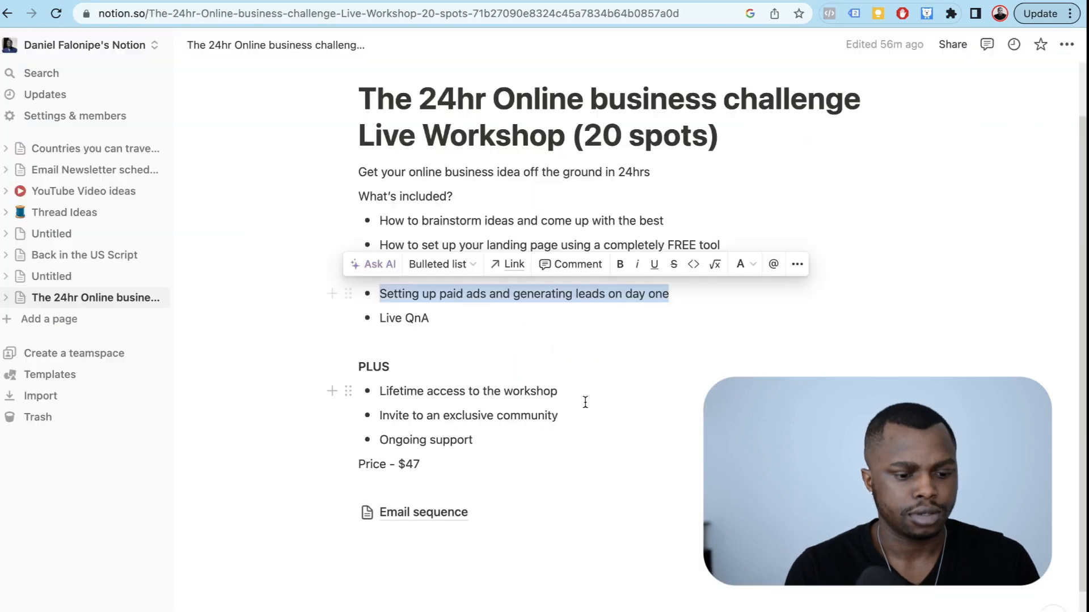
{"action": "triple_click", "coordinate": [404, 318]}
{"action": "key", "text": "super+c"}
{"action": "left_click", "coordinate": [152, 2]}
{"action": "key", "text": "Return"}
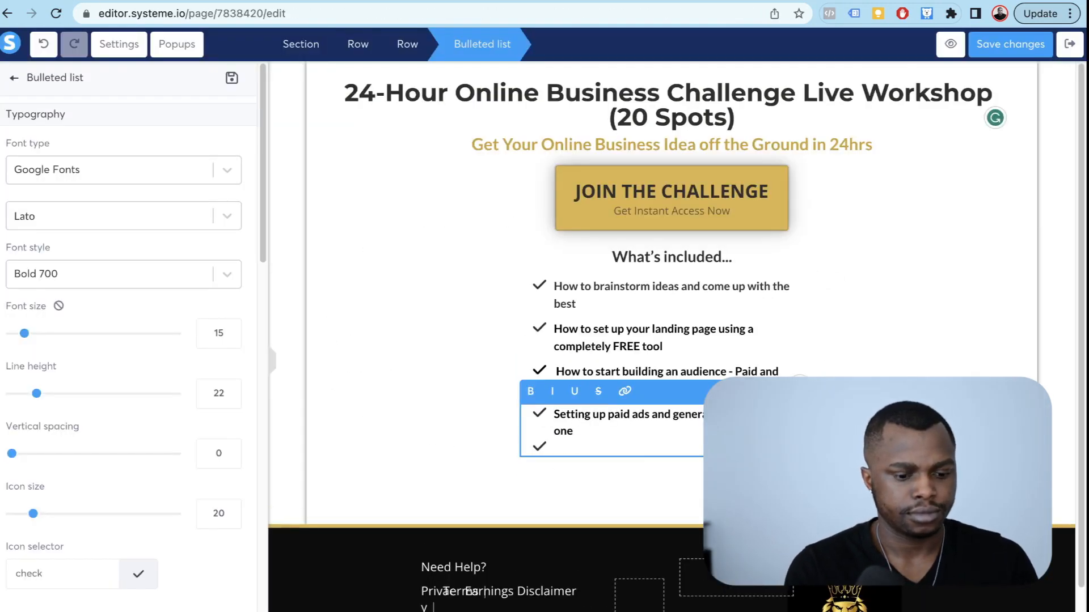
{"action": "key", "text": "super+v"}
Step: Review the page in mobile view and delete the mobile-only FREE EBOOK DOWNLOAD button below the bulleted list
{"action": "left_click", "coordinate": [271, 2]}
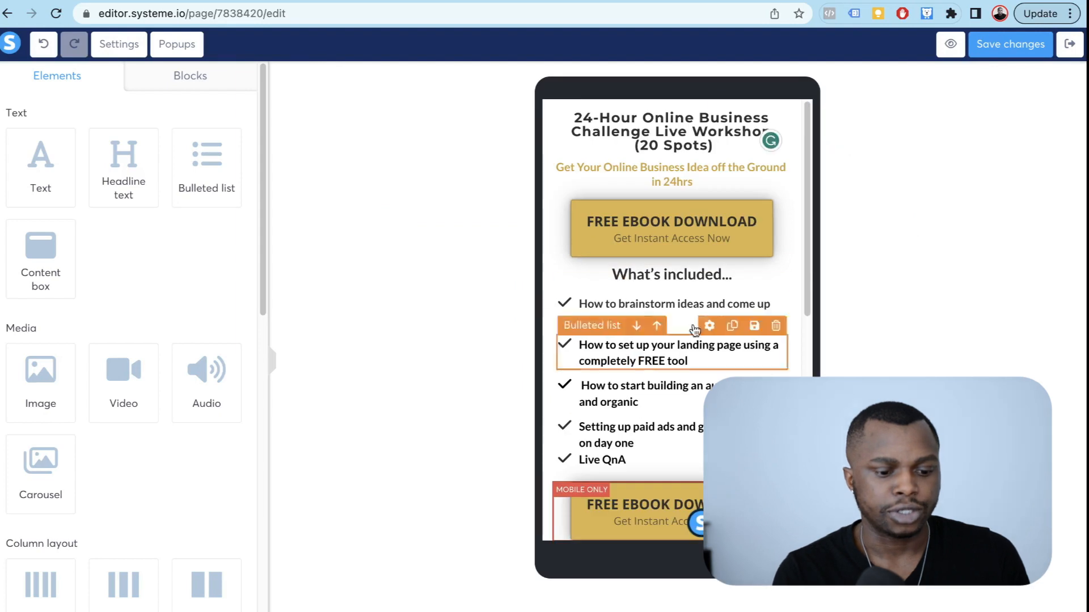
{"action": "scroll", "coordinate": [704, 382], "scroll_direction": "down", "scroll_amount": 3}
{"action": "scroll", "coordinate": [705, 387], "scroll_direction": "up", "scroll_amount": 3}
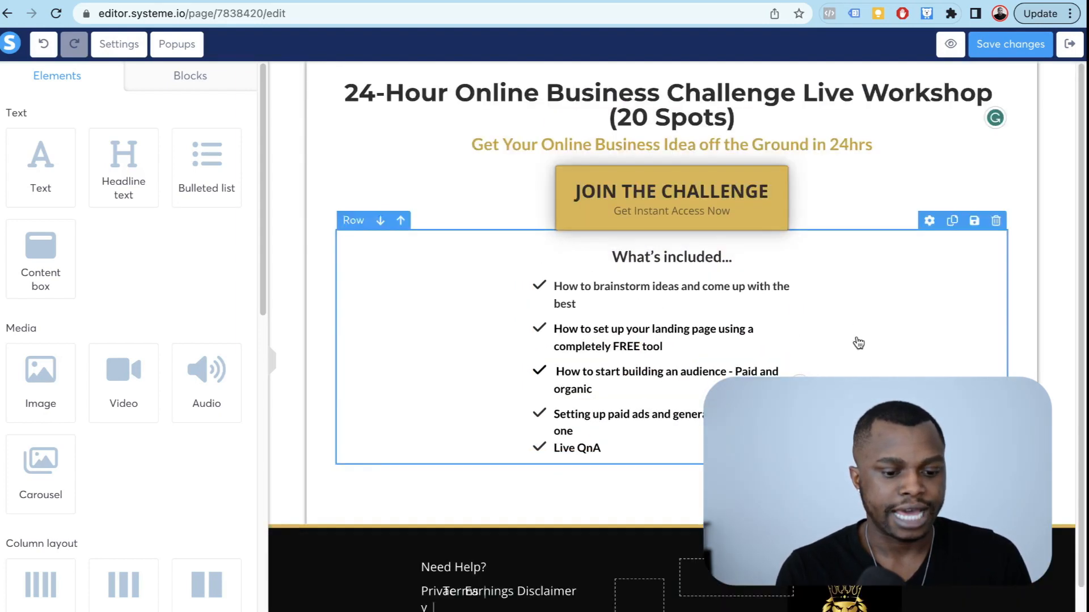
{"action": "scroll", "coordinate": [854, 340], "scroll_direction": "down", "scroll_amount": 2}
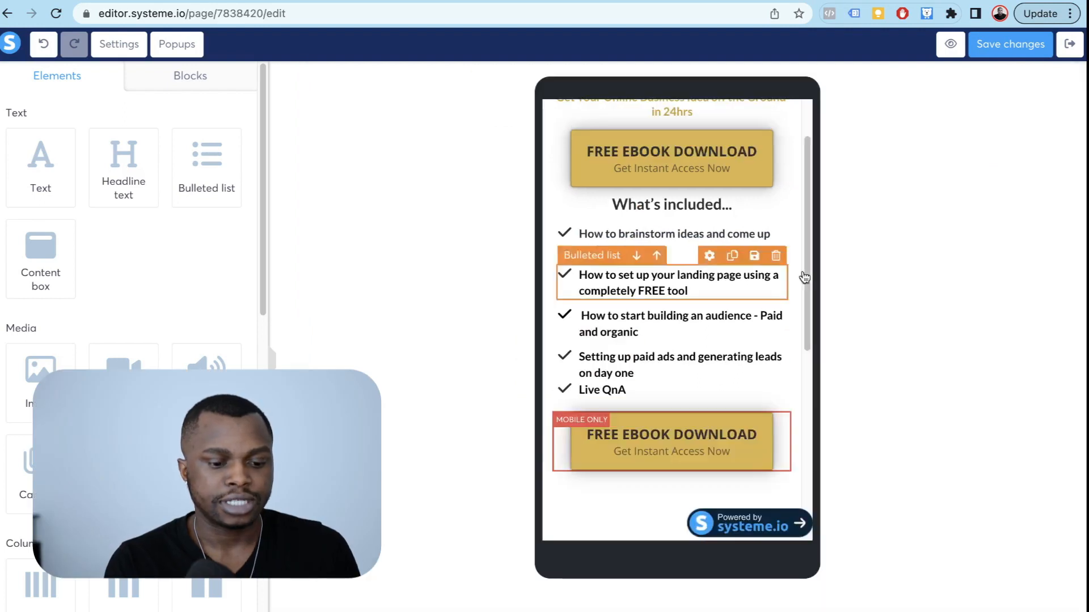
{"action": "scroll", "coordinate": [680, 222], "scroll_direction": "up", "scroll_amount": 2}
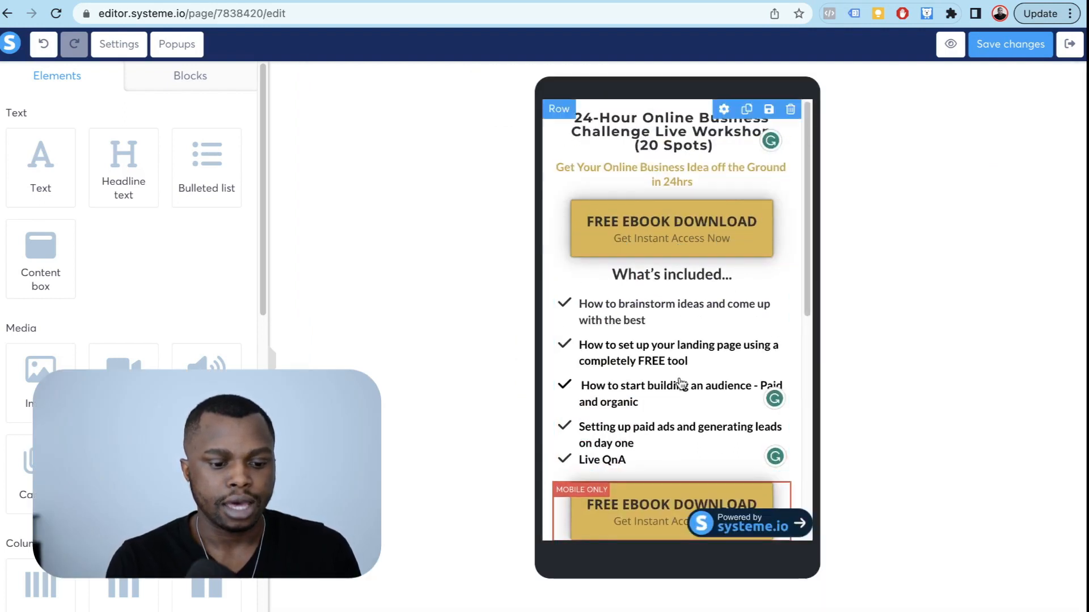
{"action": "scroll", "coordinate": [652, 497], "scroll_direction": "down", "scroll_amount": 1}
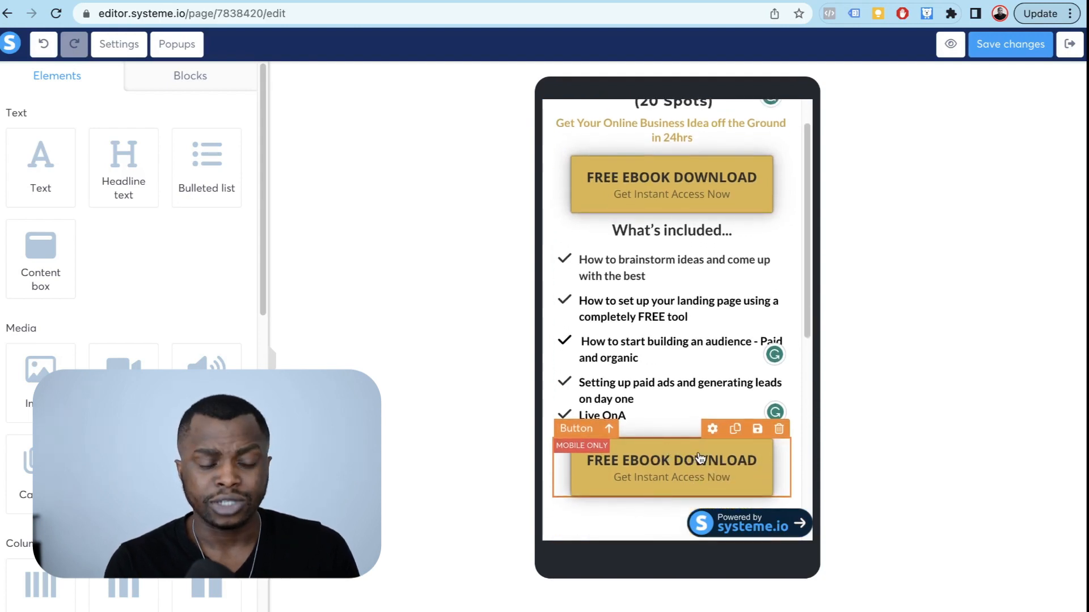
{"action": "left_click", "coordinate": [779, 430]}
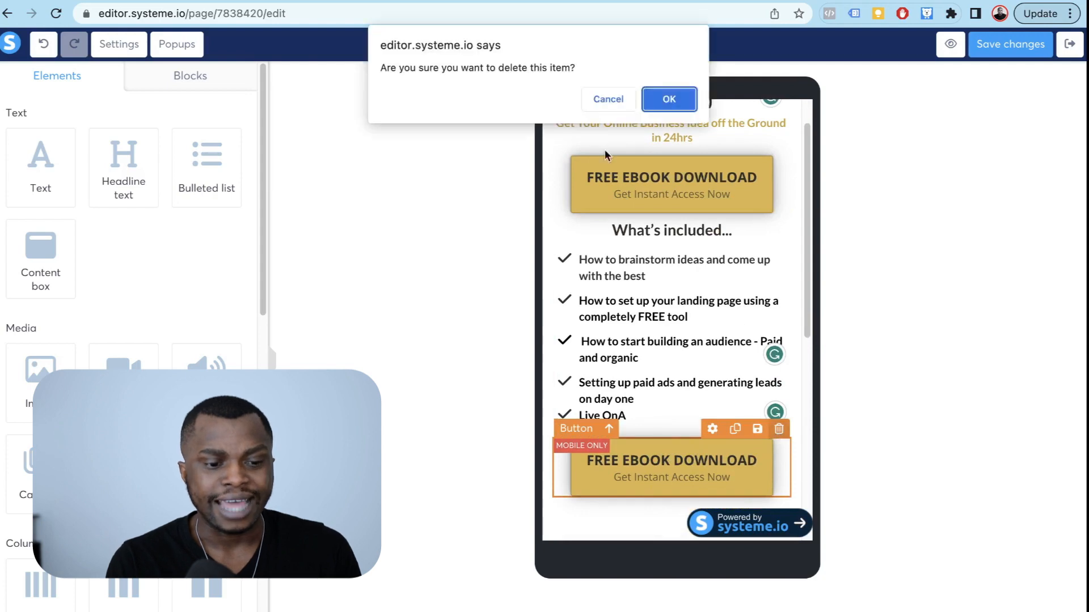
{"action": "left_click", "coordinate": [670, 104]}
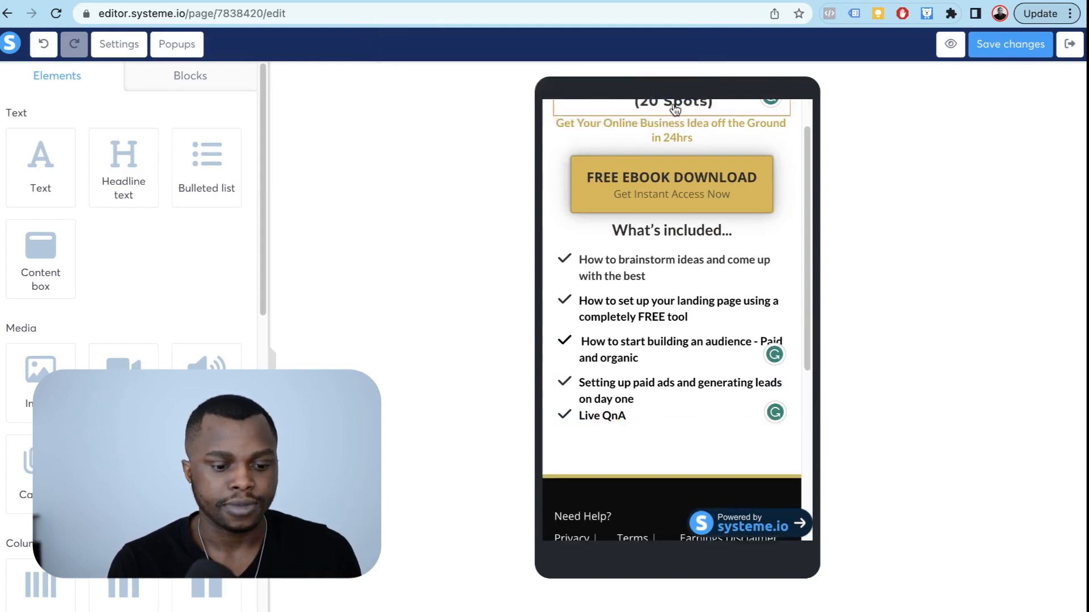
{"action": "scroll", "coordinate": [732, 424], "scroll_direction": "down", "scroll_amount": 4}
{"action": "scroll", "coordinate": [731, 425], "scroll_direction": "up", "scroll_amount": 5}
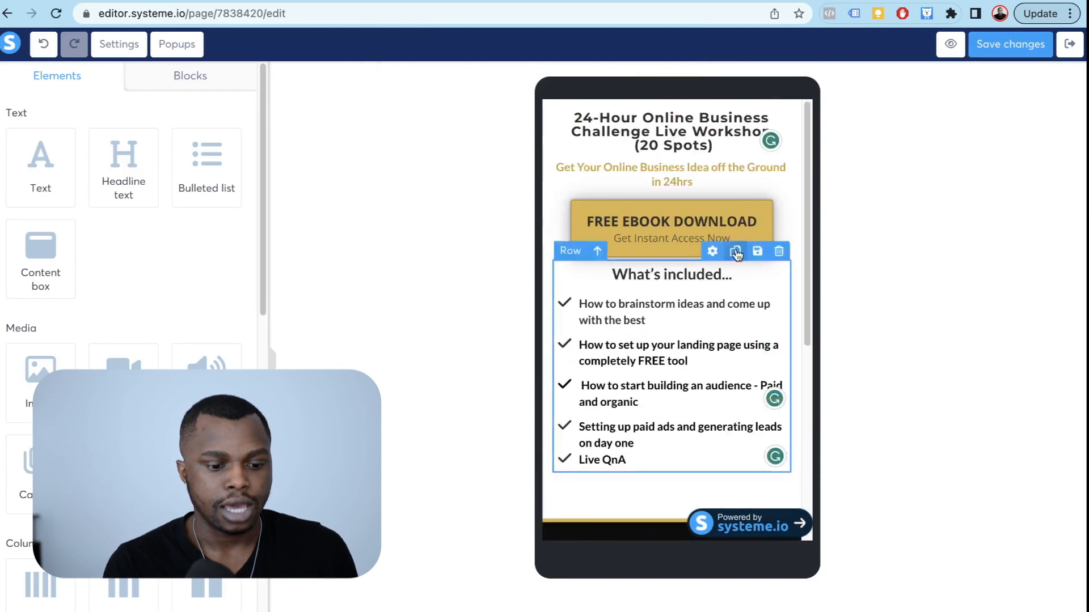
Step: Check the PLUS section of the workshop outline in Notion and duplicate the "What's included..." row on the page
{"action": "left_click", "coordinate": [152, 0]}
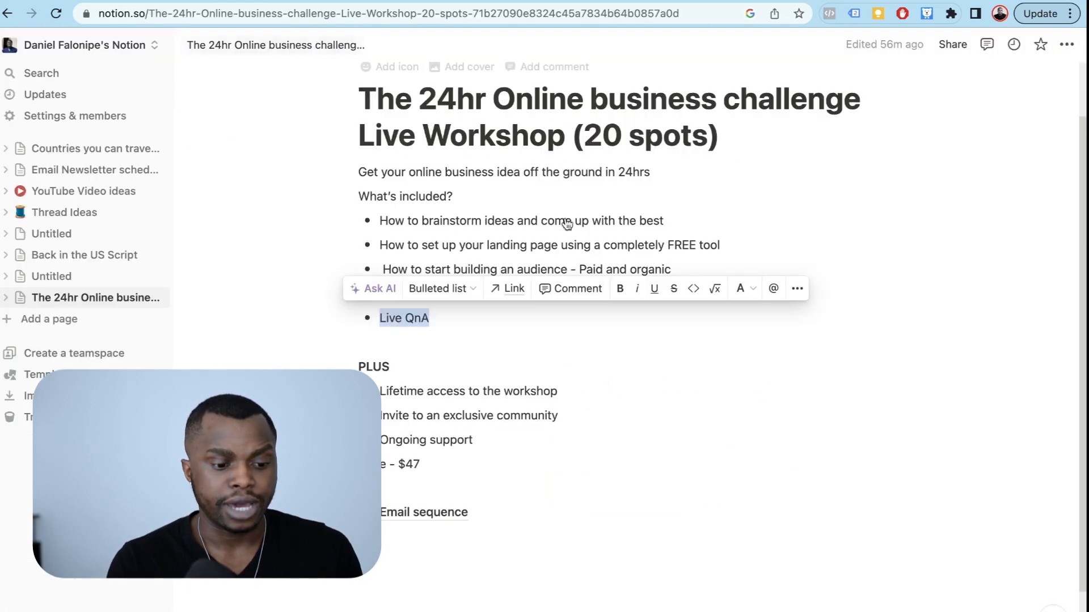
{"action": "left_click", "coordinate": [590, 1]}
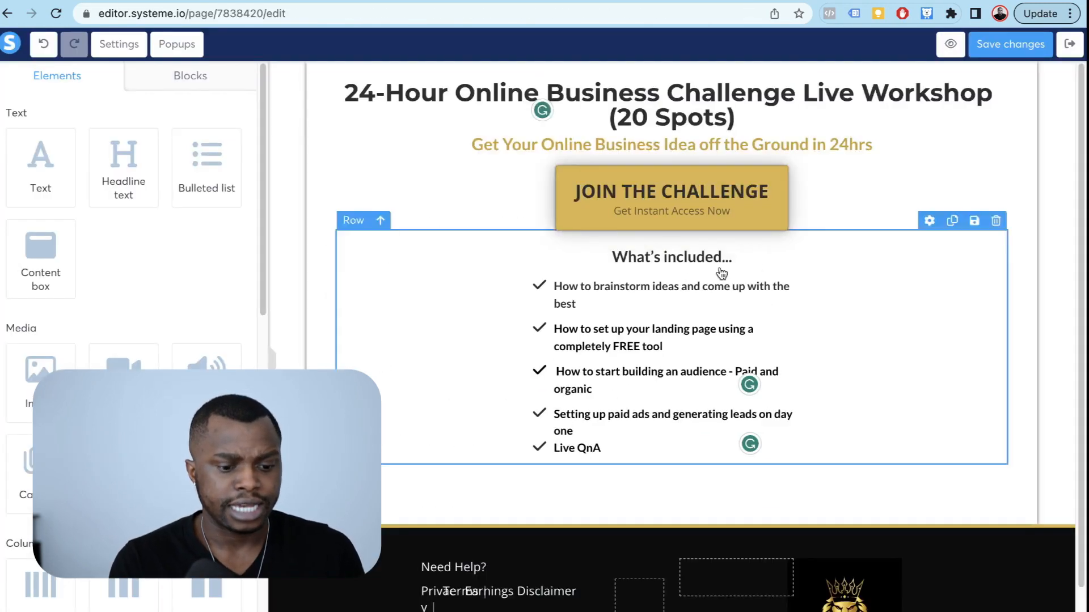
{"action": "scroll", "coordinate": [768, 265], "scroll_direction": "up", "scroll_amount": 1}
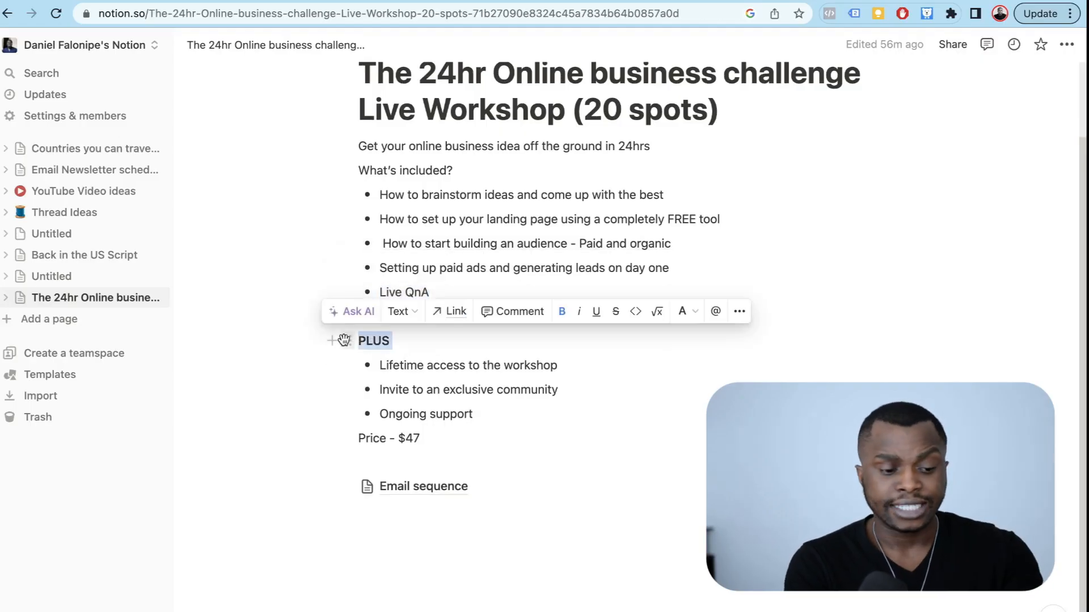
{"action": "left_click", "coordinate": [471, 435]}
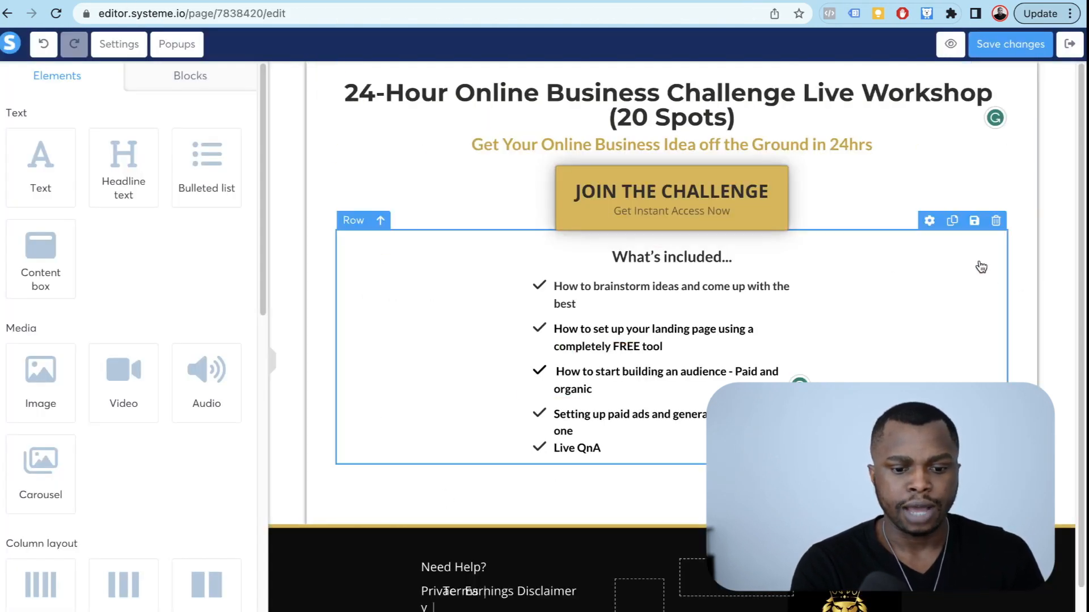
{"action": "left_click", "coordinate": [953, 221]}
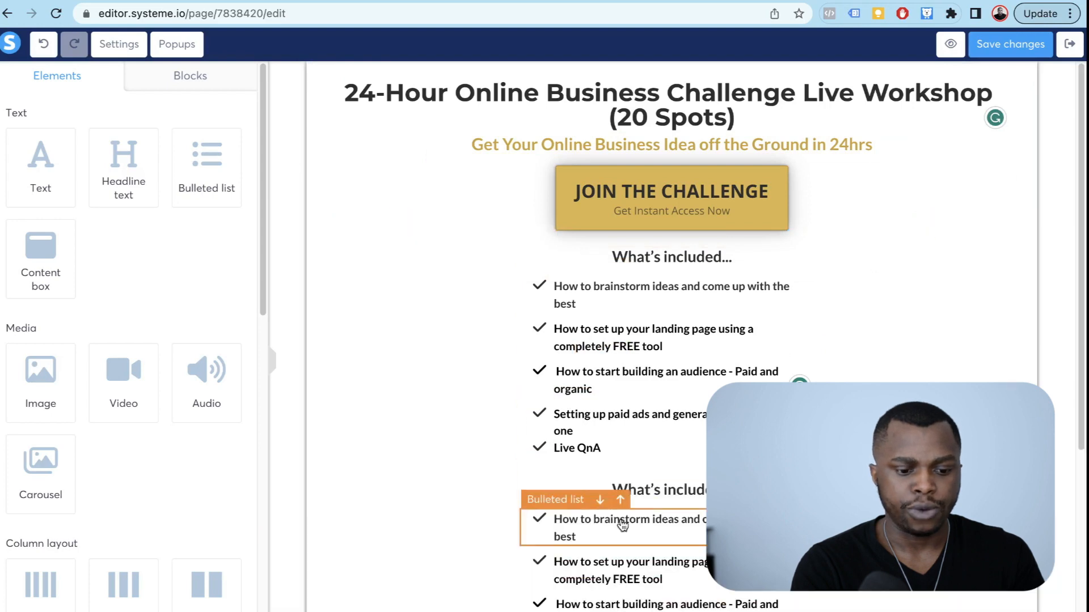
Step: Change the duplicated row's "What's included..." text to "In addition to all that, you al also get..."
{"action": "scroll", "coordinate": [620, 522], "scroll_direction": "down", "scroll_amount": 3}
{"action": "double_click", "coordinate": [688, 341]}
{"action": "triple_click", "coordinate": [688, 341]}
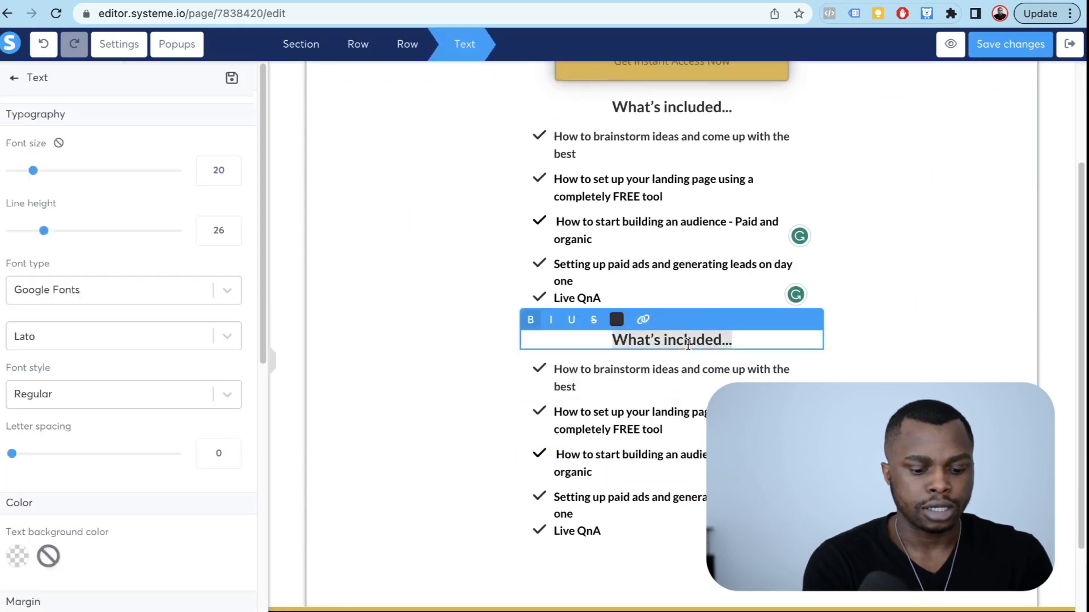
{"action": "type", "text": "In addition t"}
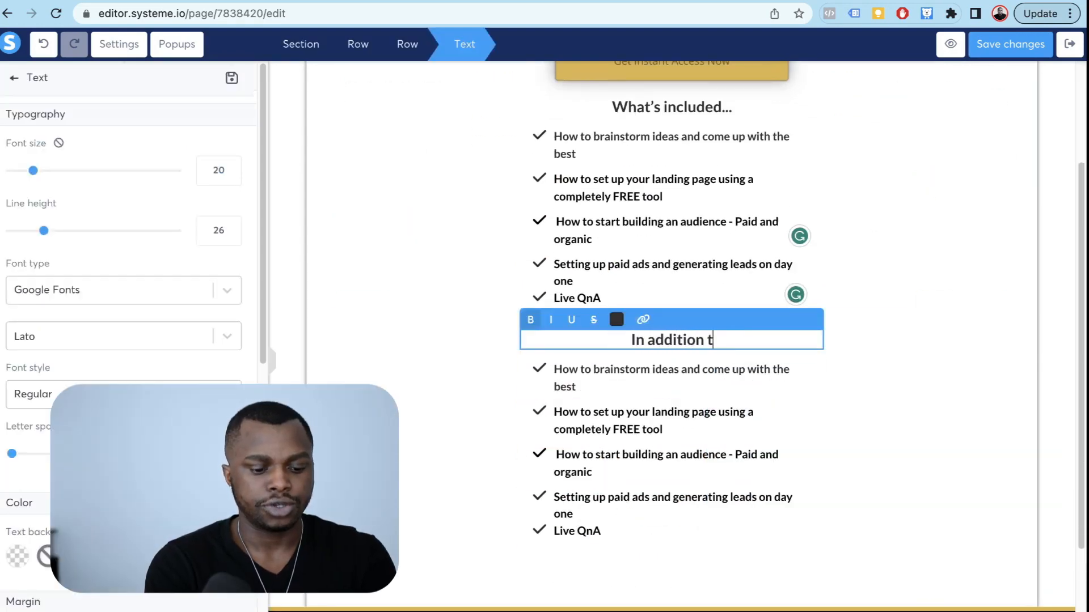
{"action": "type", "text": "o all that, you al "}
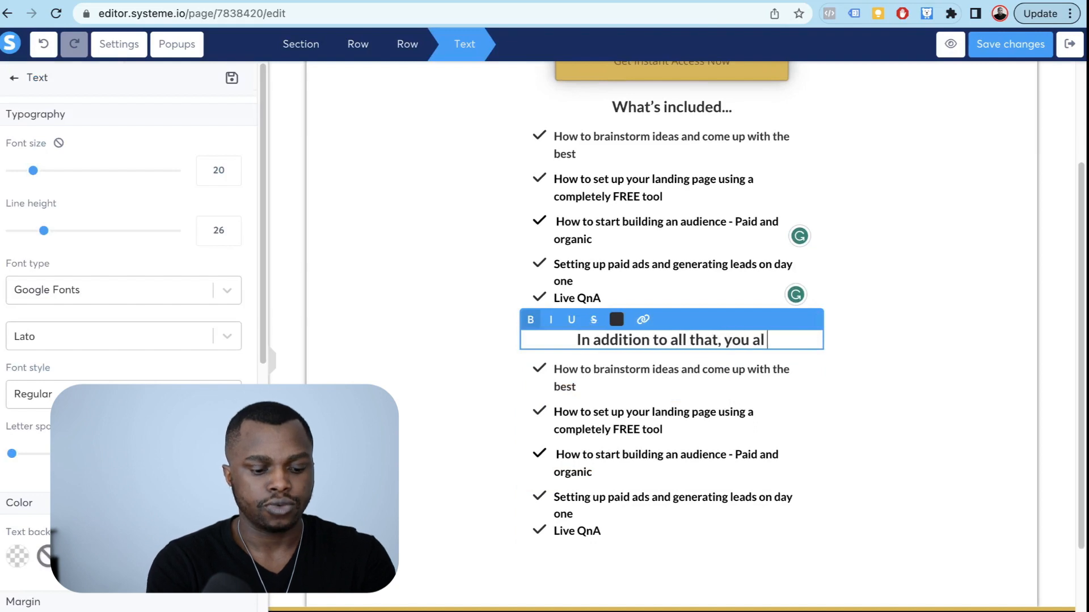
{"action": "type", "text": "also get..."}
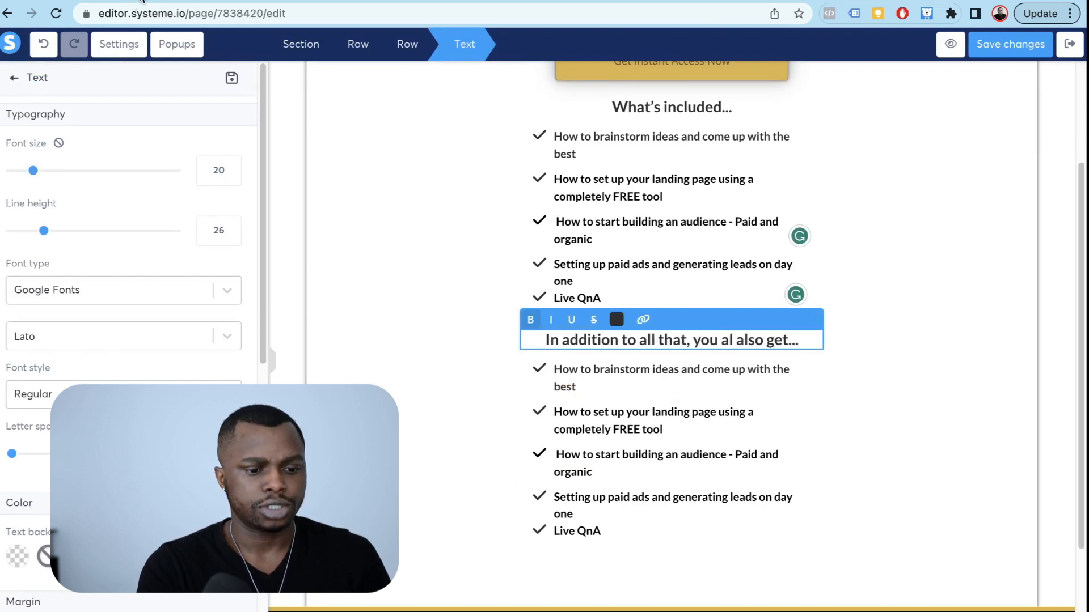
Step: Copy "Lifetime access to the workshop" from the Notion outline and paste it over the first bullet in the duplicated list
{"action": "left_click", "coordinate": [141, 1]}
{"action": "left_click_drag", "start_coordinate": [567, 367], "coordinate": [359, 367]}
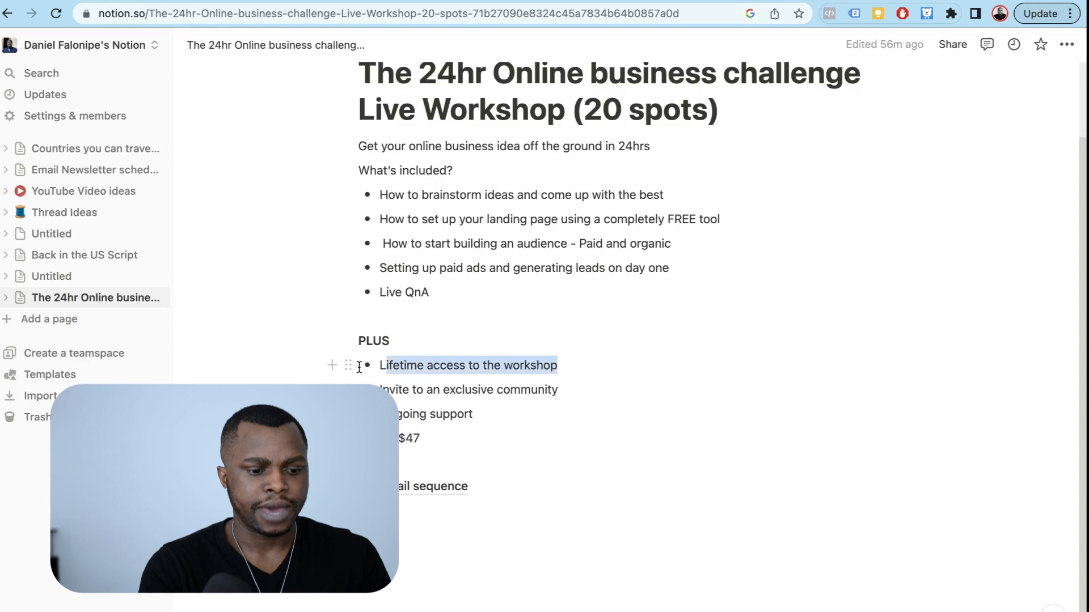
{"action": "key", "text": "super+c"}
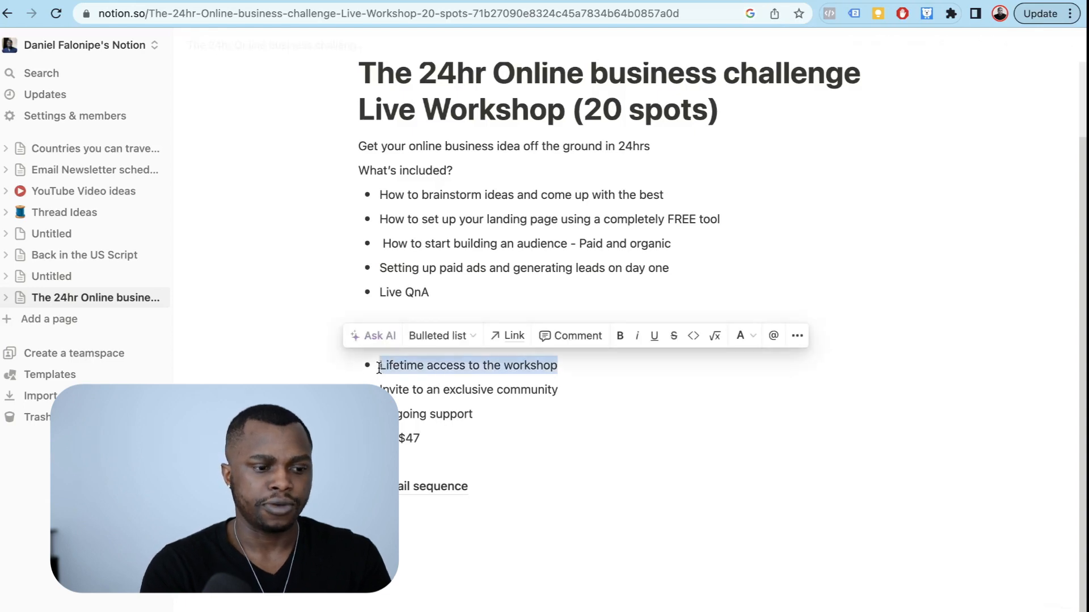
{"action": "left_click", "coordinate": [79, 1]}
{"action": "triple_click", "coordinate": [636, 369]}
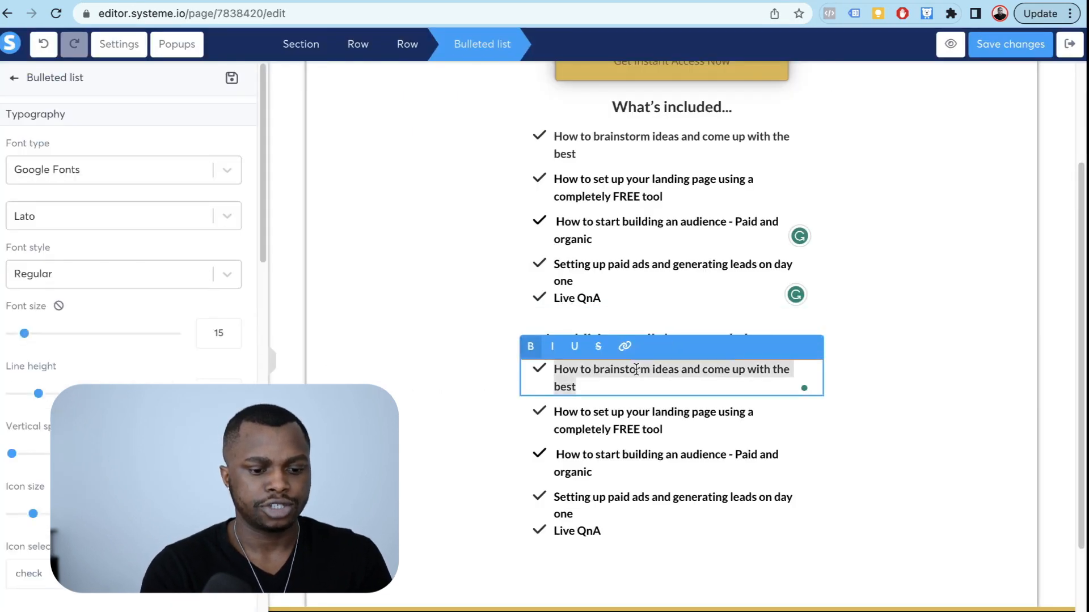
{"action": "key", "text": "super+v"}
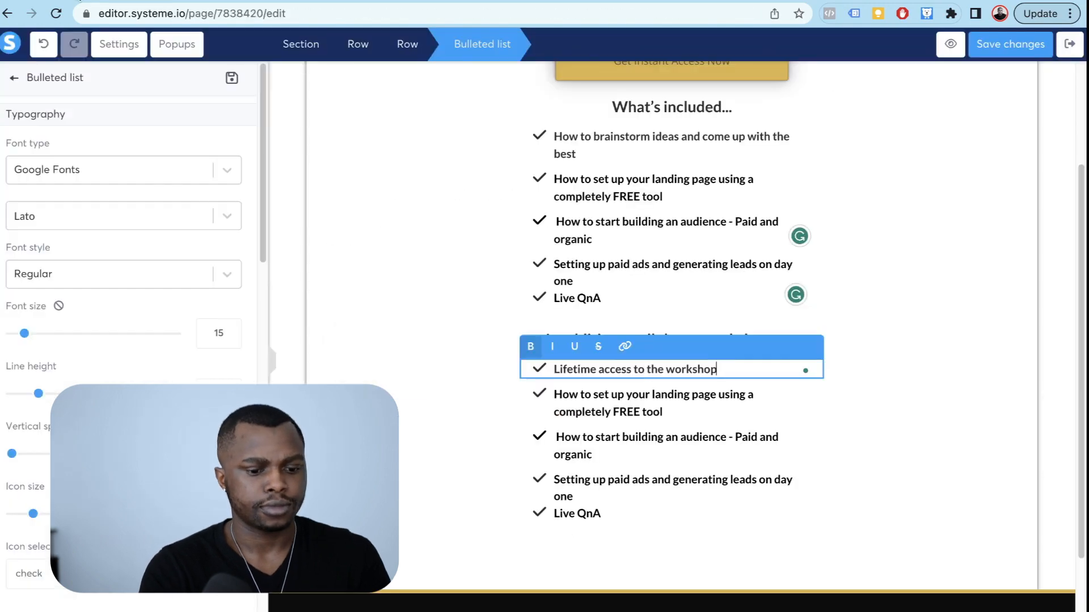
Step: Replace the duplicated list's second bullet with "Invite to an exclusive community" from the Notion outline
{"action": "triple_click", "coordinate": [620, 395]}
{"action": "key", "text": "super+v"}
{"action": "key", "text": "Escape"}
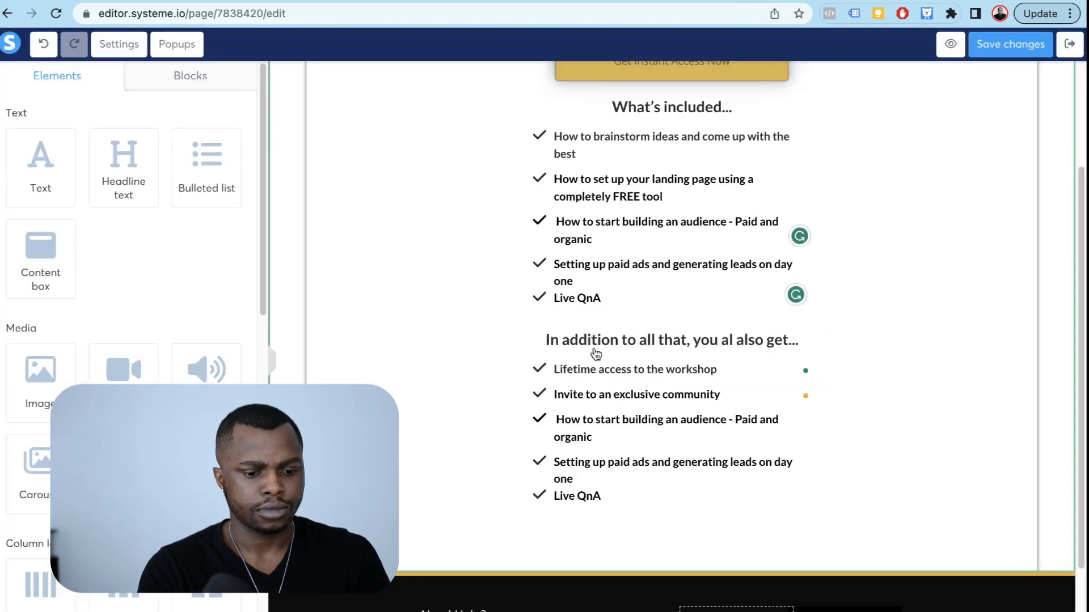
Step: Replace the duplicated list's third bullet with "Ongoing support" and delete the leftover bullets below it
{"action": "triple_click", "coordinate": [624, 420]}
{"action": "key", "text": "super+v"}
{"action": "left_click", "coordinate": [787, 445]}
{"action": "left_click", "coordinate": [808, 425]}
{"action": "left_click", "coordinate": [667, 105]}
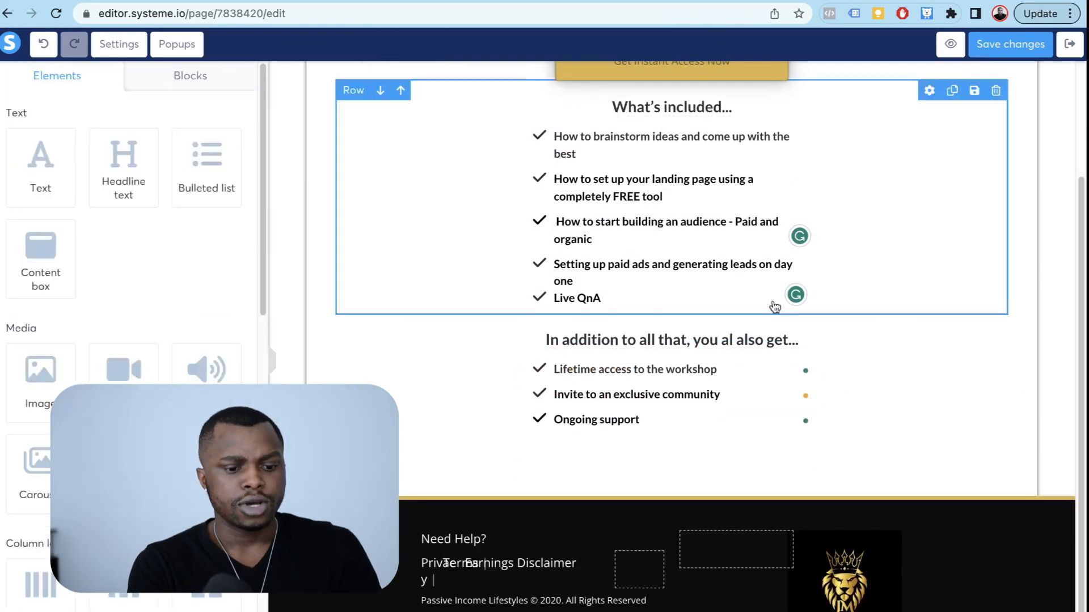
Step: Underline the "In addition to all that, you al also get..." and "What's included..." headings
{"action": "triple_click", "coordinate": [673, 340]}
{"action": "left_click", "coordinate": [571, 320]}
{"action": "left_click", "coordinate": [681, 108]}
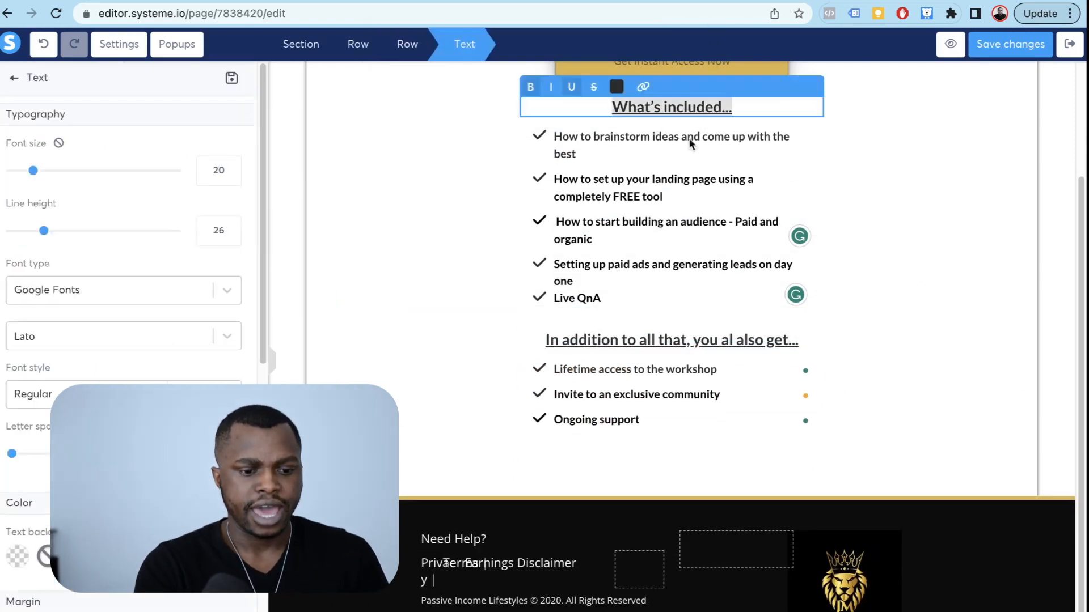
Step: Change the icon of the "How to brainstorm ideas" bullet to arrow-circle-right
{"action": "left_click", "coordinate": [654, 180]}
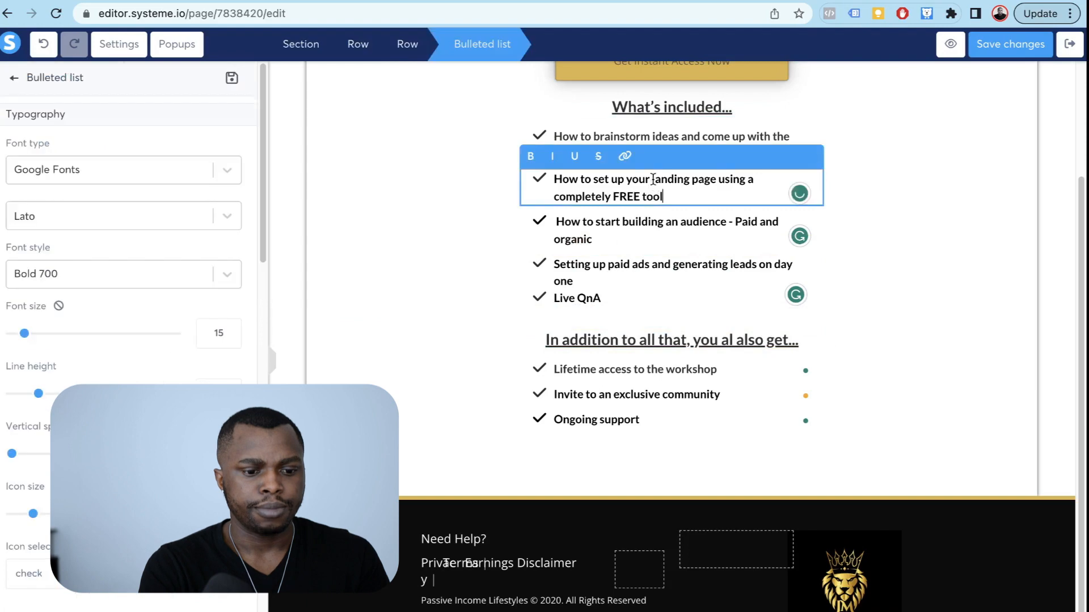
{"action": "left_click", "coordinate": [540, 137]}
{"action": "left_click", "coordinate": [530, 143]}
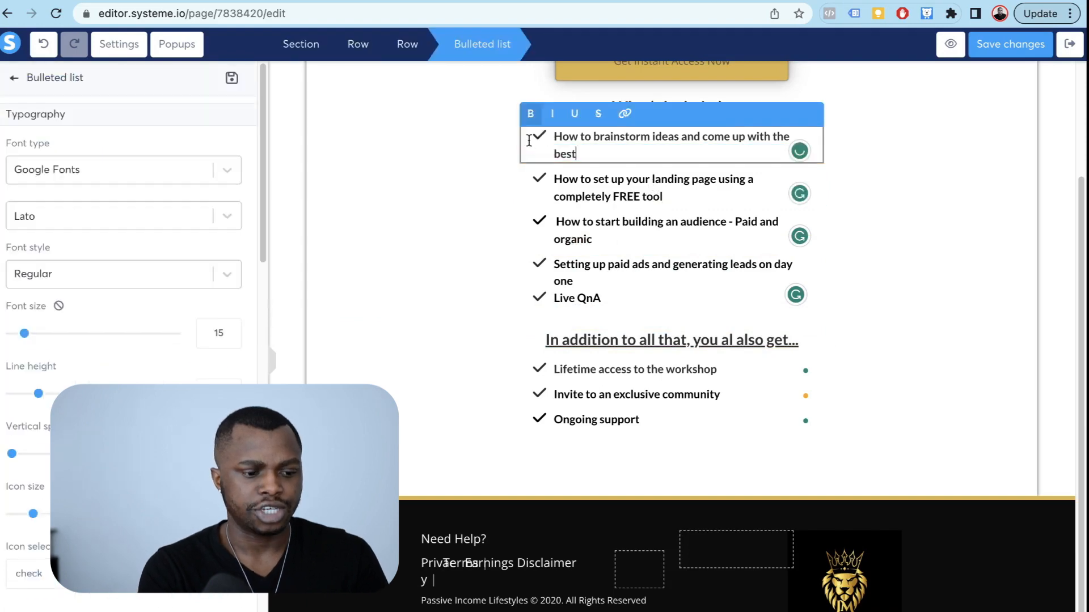
{"action": "scroll", "coordinate": [111, 340], "scroll_direction": "down", "scroll_amount": 4}
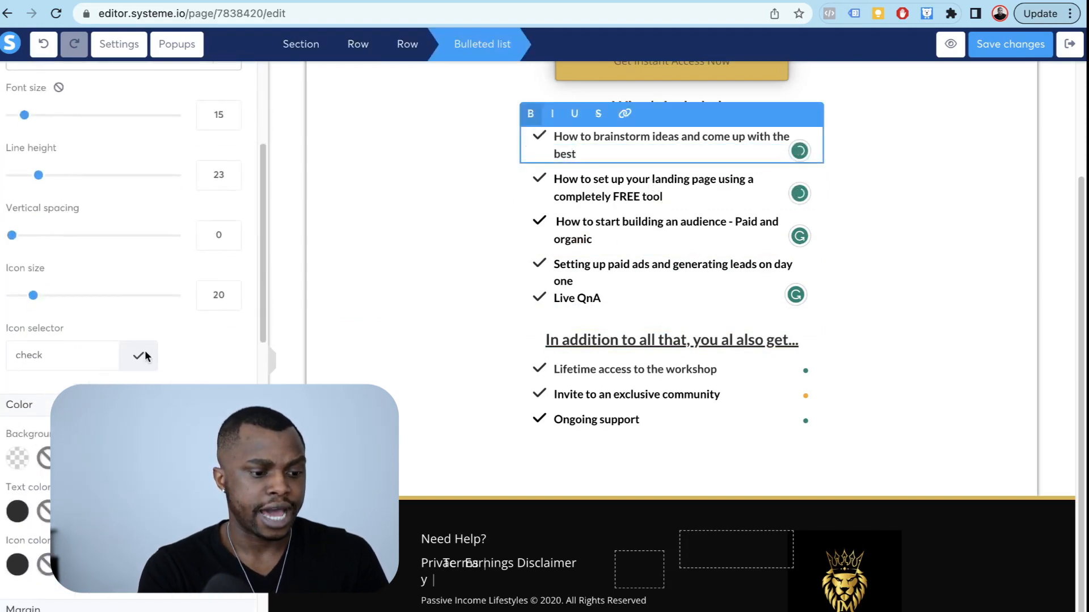
{"action": "left_click", "coordinate": [76, 364]}
{"action": "scroll", "coordinate": [113, 397], "scroll_direction": "down", "scroll_amount": 2}
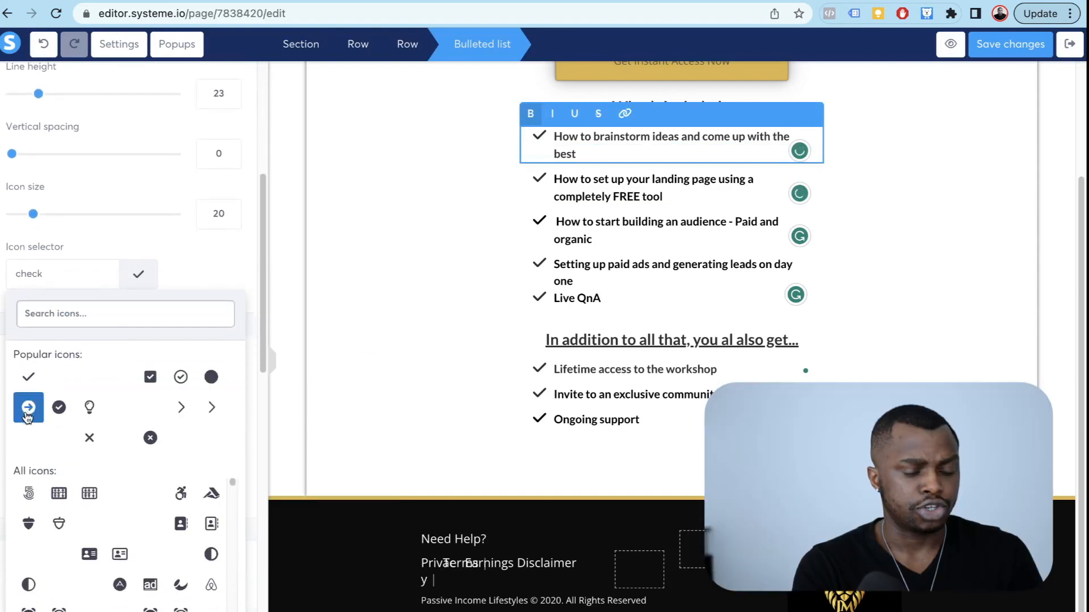
{"action": "left_click", "coordinate": [97, 406]}
Step: Change the icon of the "How to set up your landing page" bullet to the outlined check-square
{"action": "left_click", "coordinate": [546, 182]}
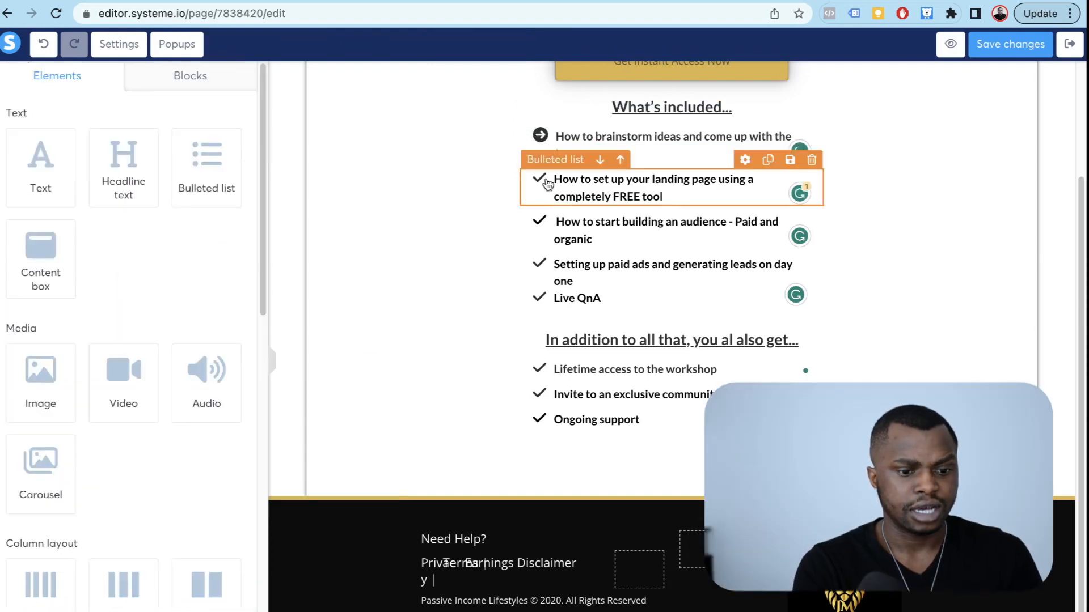
{"action": "left_click", "coordinate": [533, 179]}
{"action": "scroll", "coordinate": [131, 491], "scroll_direction": "down", "scroll_amount": 4}
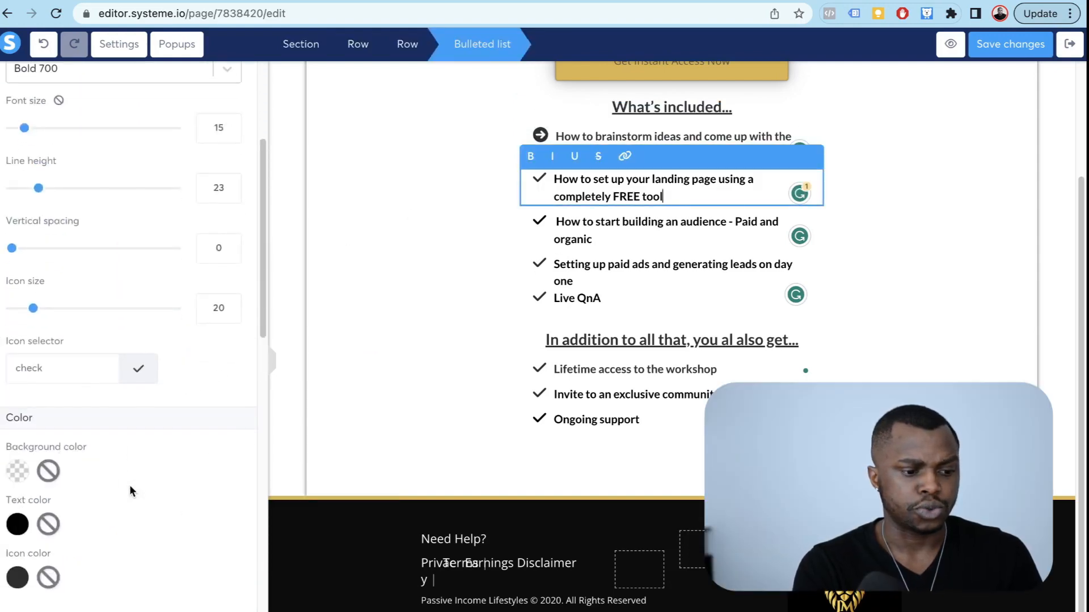
{"action": "left_click", "coordinate": [78, 373]}
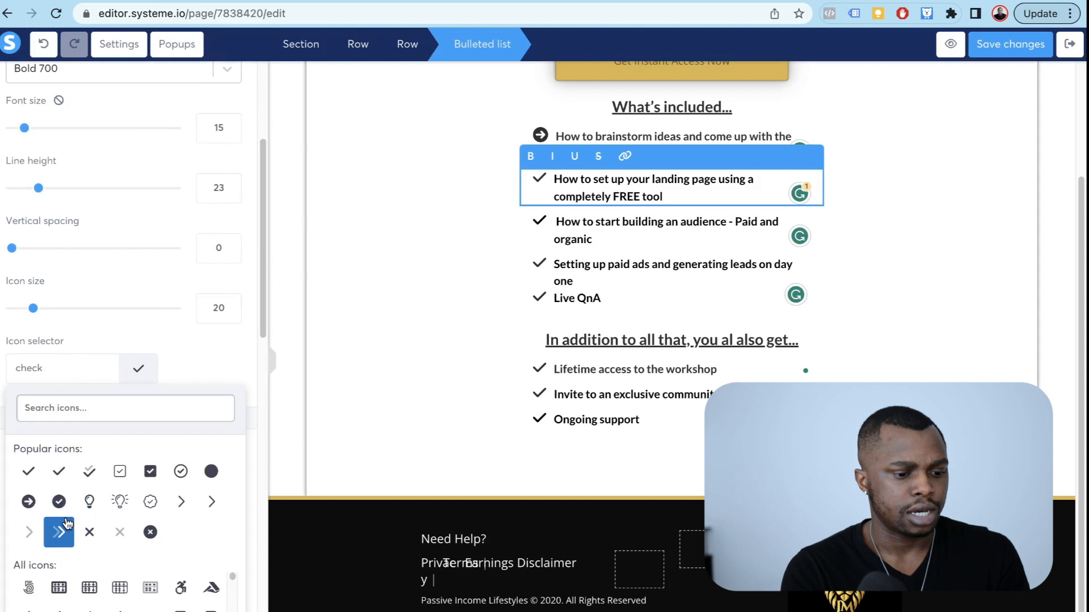
{"action": "scroll", "coordinate": [63, 519], "scroll_direction": "down", "scroll_amount": 1}
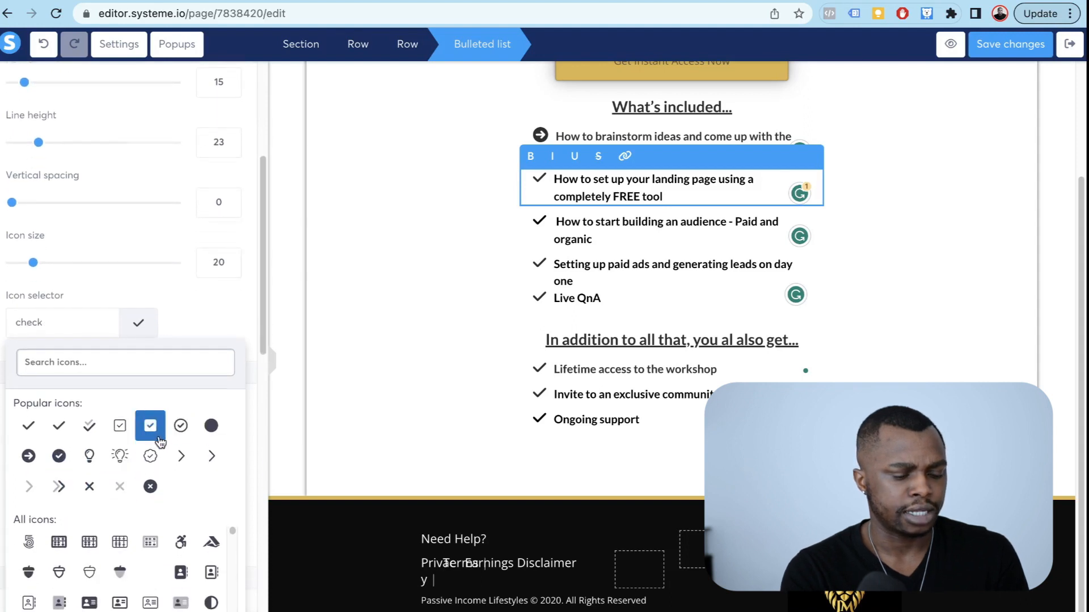
{"action": "scroll", "coordinate": [160, 441], "scroll_direction": "up", "scroll_amount": 1}
{"action": "left_click", "coordinate": [120, 469]}
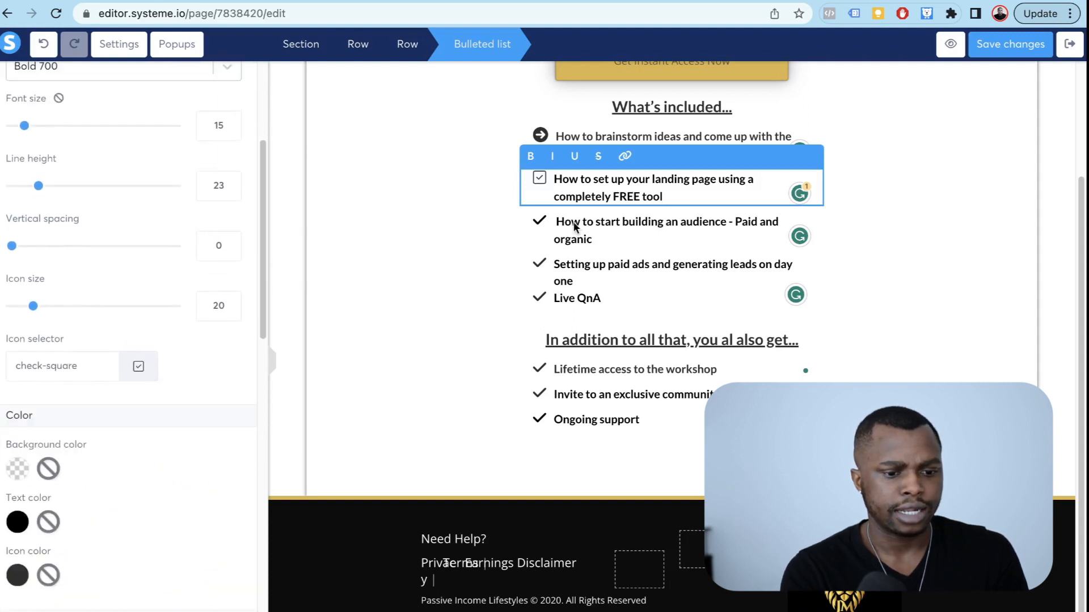
Step: Change the icon of the "How to brainstorm ideas" bullet to the outlined check-square
{"action": "left_click", "coordinate": [545, 135]}
{"action": "left_click", "coordinate": [542, 138]}
{"action": "scroll", "coordinate": [100, 400], "scroll_direction": "down", "scroll_amount": 3}
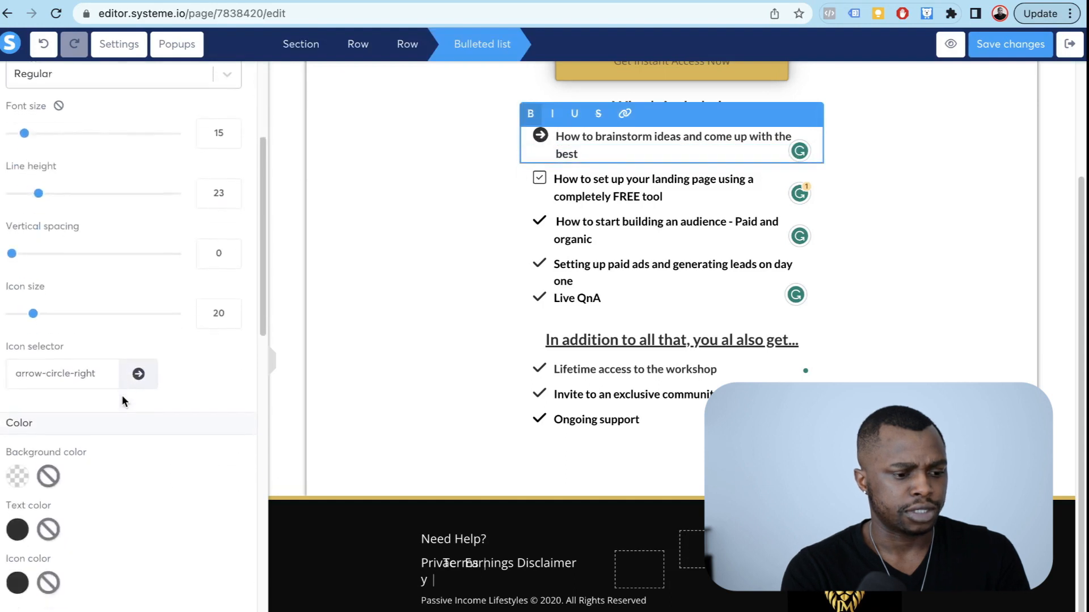
{"action": "left_click", "coordinate": [99, 369]}
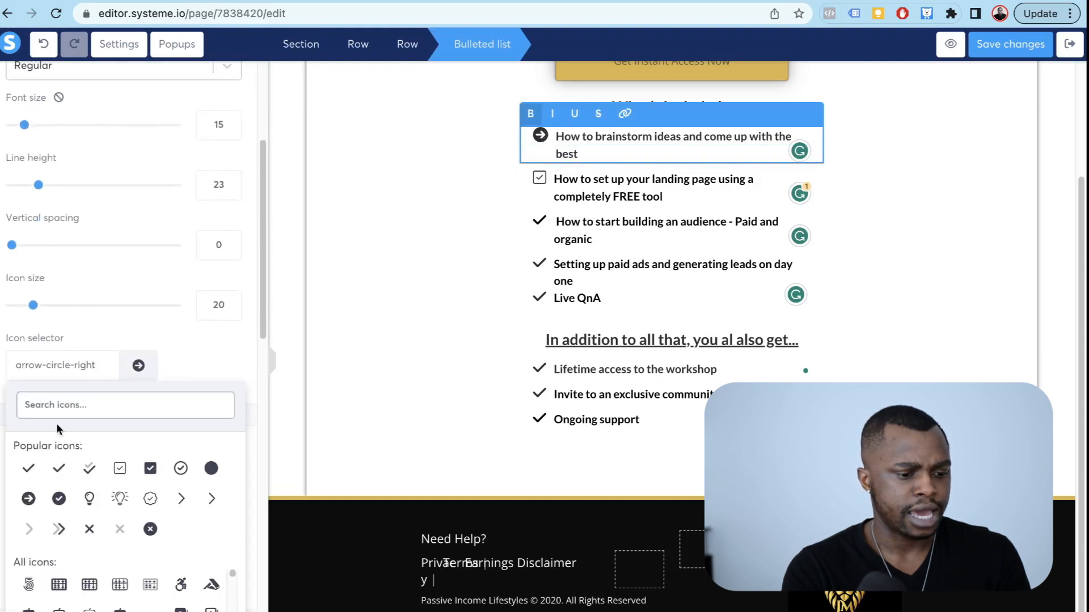
{"action": "left_click", "coordinate": [126, 470]}
Step: Change the icon of the "How to start building an audience" bullet to the outlined check-square
{"action": "left_click", "coordinate": [543, 226]}
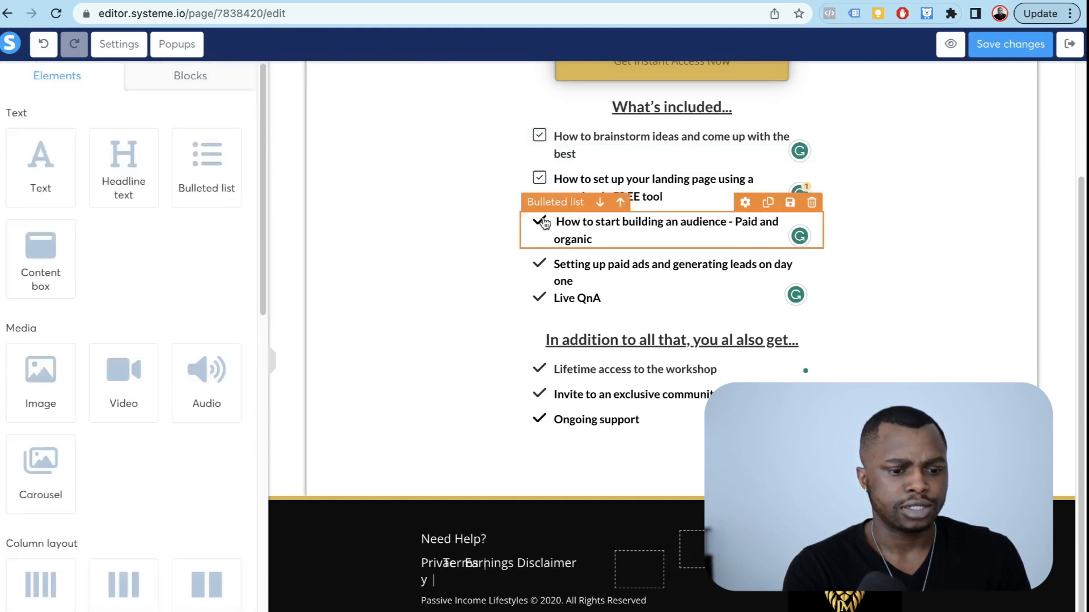
{"action": "left_click", "coordinate": [543, 221]}
{"action": "scroll", "coordinate": [56, 436], "scroll_direction": "down", "scroll_amount": 2}
{"action": "left_click", "coordinate": [85, 285]}
{"action": "left_click", "coordinate": [120, 387]}
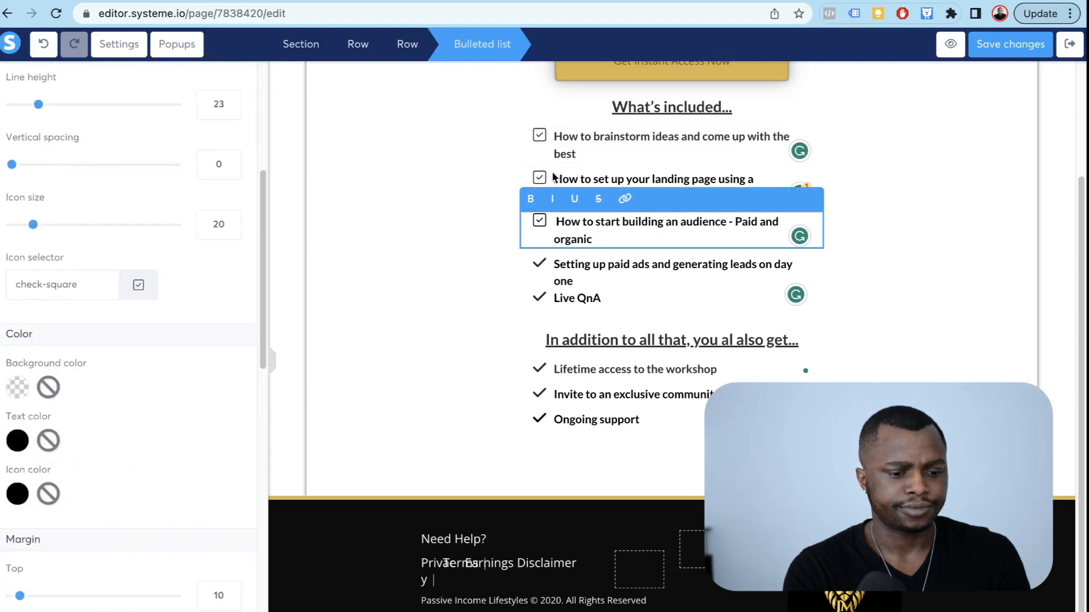
Step: Change the icon of the "Setting up paid ads" and "Live QnA" list to the outlined check-square
{"action": "left_click", "coordinate": [546, 267]}
{"action": "left_click", "coordinate": [545, 268]}
{"action": "scroll", "coordinate": [40, 406], "scroll_direction": "down", "scroll_amount": 3}
{"action": "left_click", "coordinate": [102, 343]}
{"action": "left_click", "coordinate": [120, 444]}
Step: Give the "Lifetime access to the workshop" and "Invite to an exclusive community" bullets the outlined check-square icon
{"action": "left_click", "coordinate": [553, 377]}
{"action": "left_click", "coordinate": [553, 376]}
{"action": "scroll", "coordinate": [63, 481], "scroll_direction": "down", "scroll_amount": 2}
{"action": "left_click", "coordinate": [68, 468]}
{"action": "left_click", "coordinate": [120, 568]}
{"action": "left_click", "coordinate": [607, 398]}
{"action": "left_click", "coordinate": [85, 575]}
{"action": "scroll", "coordinate": [102, 573], "scroll_direction": "down", "scroll_amount": 2}
{"action": "left_click", "coordinate": [123, 569]}
Step: Change the icon of the "Ongoing support" bullet to the outlined check-square
{"action": "left_click", "coordinate": [556, 426]}
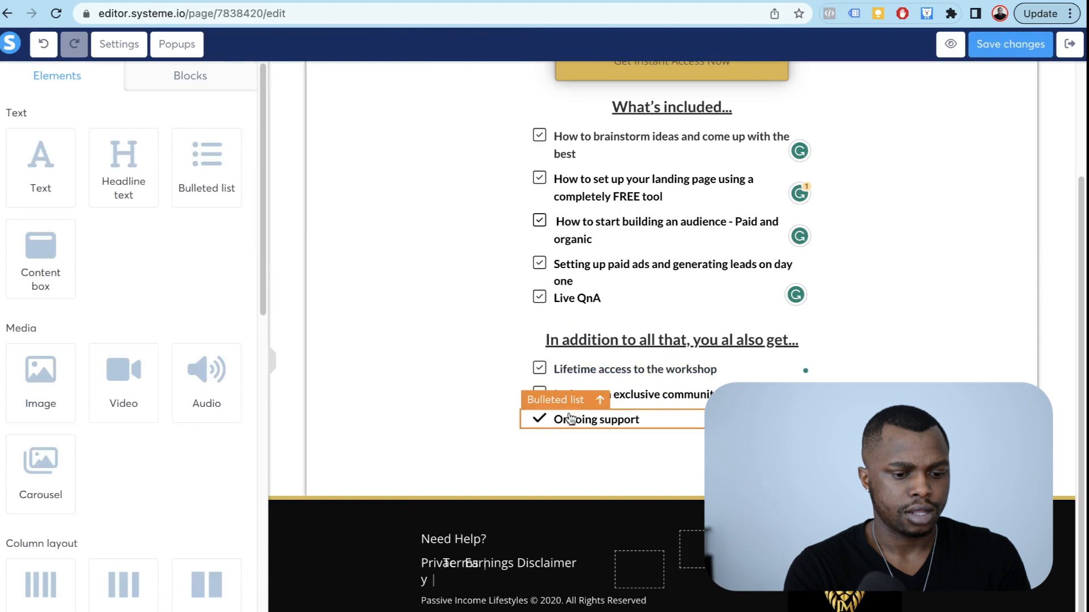
{"action": "left_click", "coordinate": [568, 418]}
{"action": "scroll", "coordinate": [100, 330], "scroll_direction": "down", "scroll_amount": 4}
{"action": "left_click", "coordinate": [100, 325]}
{"action": "left_click", "coordinate": [120, 425]}
{"action": "left_click", "coordinate": [1006, 309]}
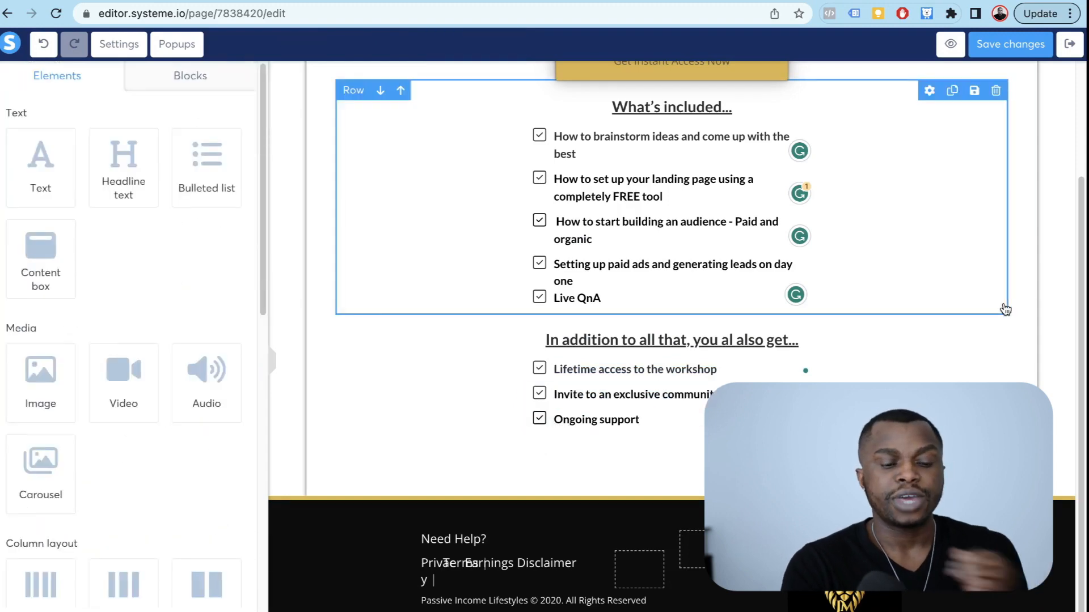
Step: Check the workshop price in the Notion outline and review the page for a place to show it
{"action": "scroll", "coordinate": [1005, 309], "scroll_direction": "up", "scroll_amount": 3}
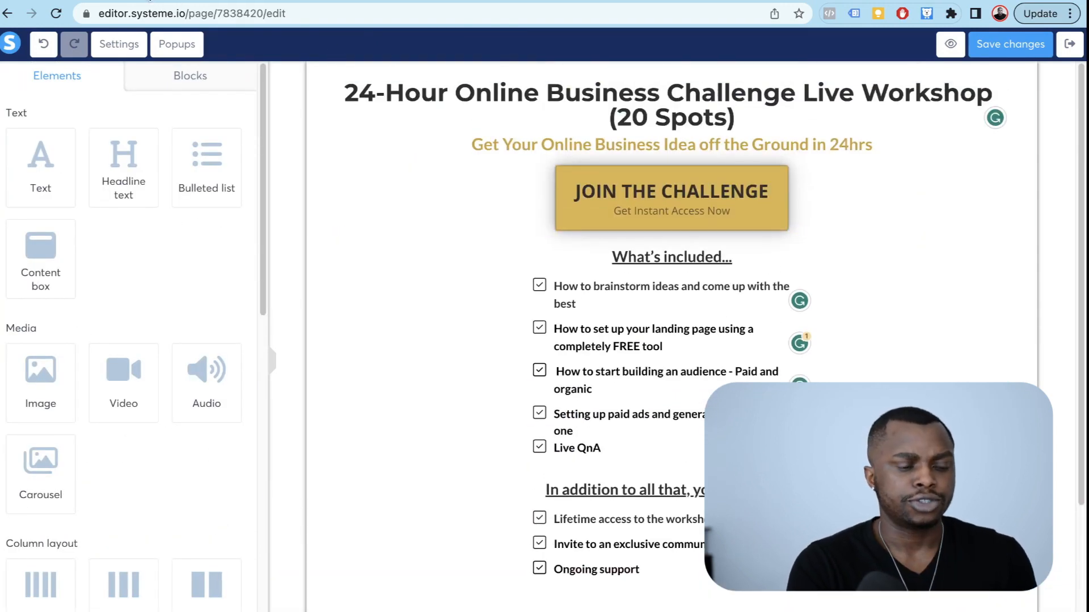
{"action": "left_click", "coordinate": [149, 1]}
{"action": "left_click", "coordinate": [451, 446]}
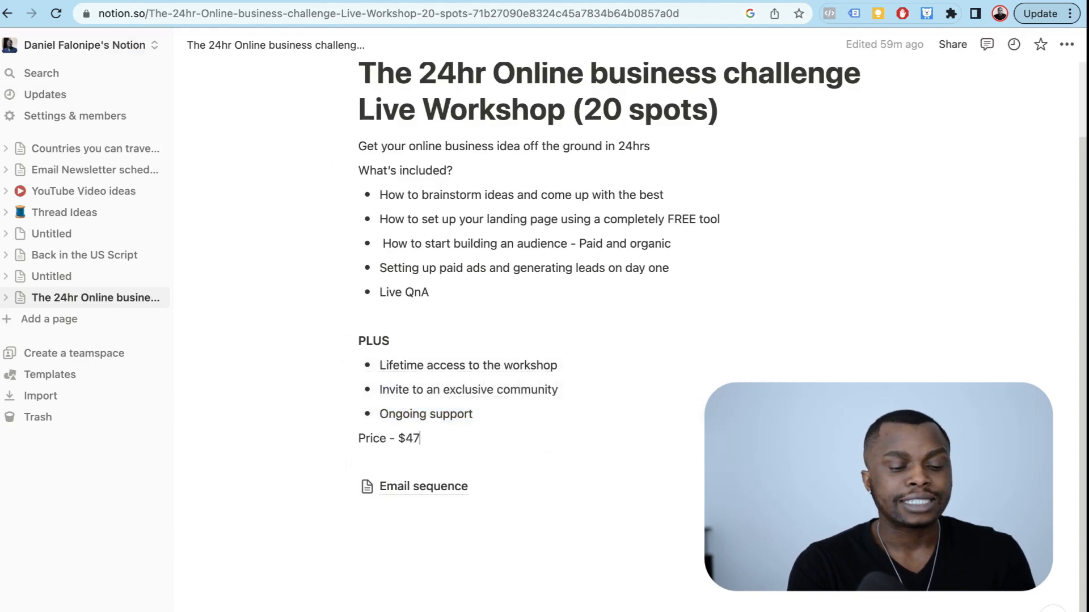
{"action": "left_click", "coordinate": [150, 0]}
{"action": "scroll", "coordinate": [607, 328], "scroll_direction": "down", "scroll_amount": 3}
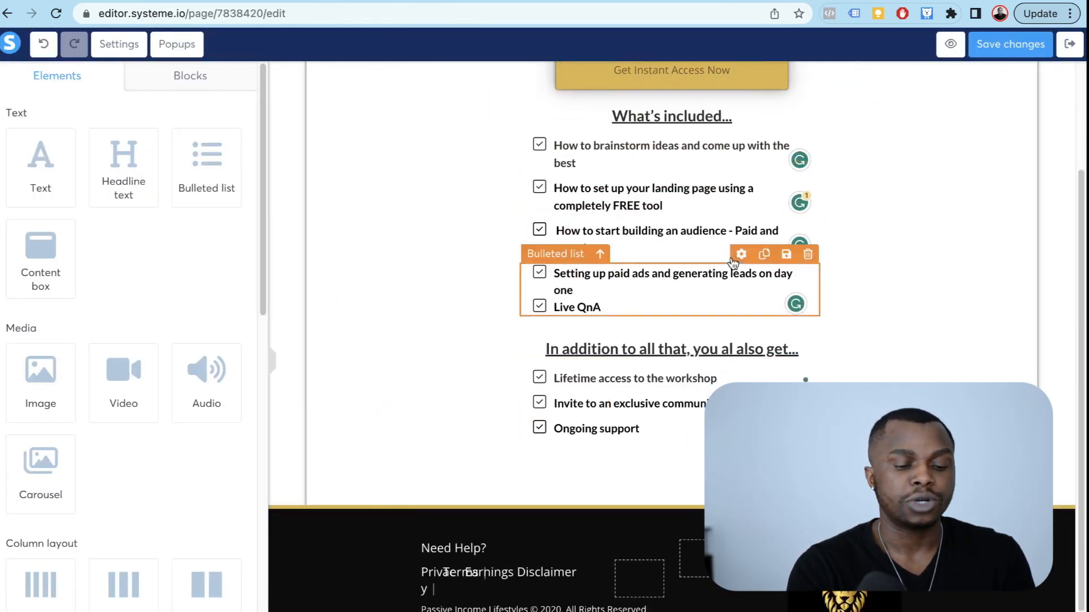
{"action": "scroll", "coordinate": [550, 446], "scroll_direction": "up", "scroll_amount": 2}
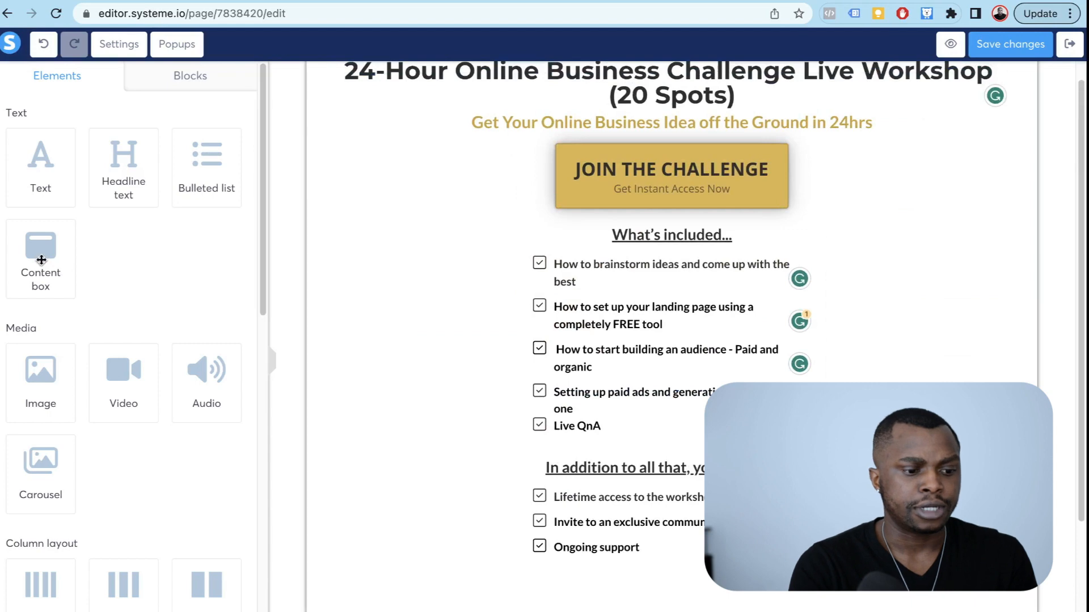
Step: Add an empty content box above the footer and browse the ready-made pricing blocks
{"action": "left_click_drag", "start_coordinate": [46, 261], "coordinate": [547, 336]}
{"action": "left_click", "coordinate": [192, 75]}
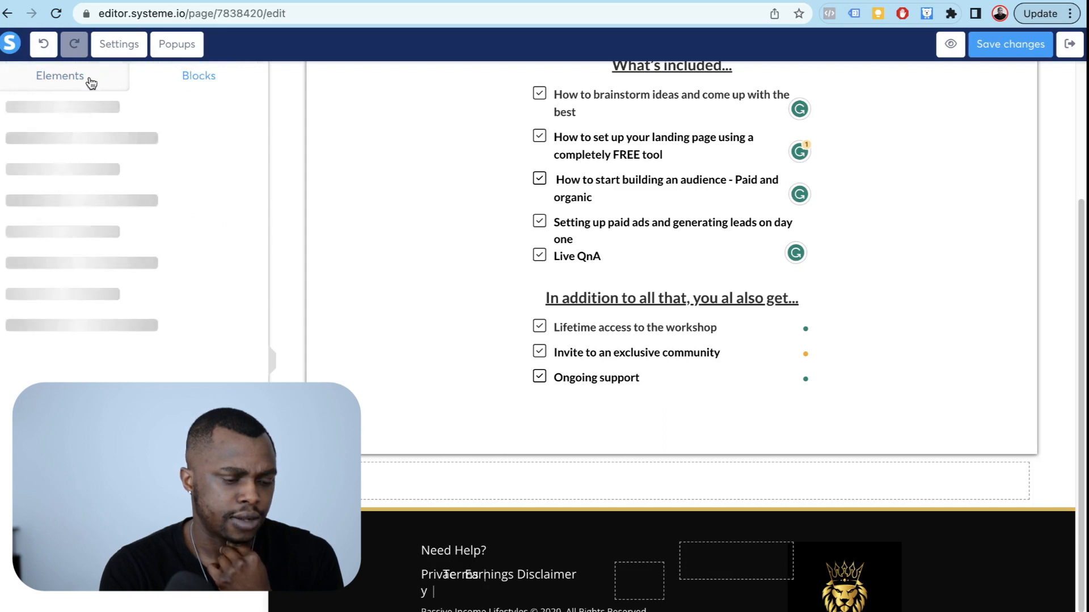
{"action": "left_click", "coordinate": [51, 304]}
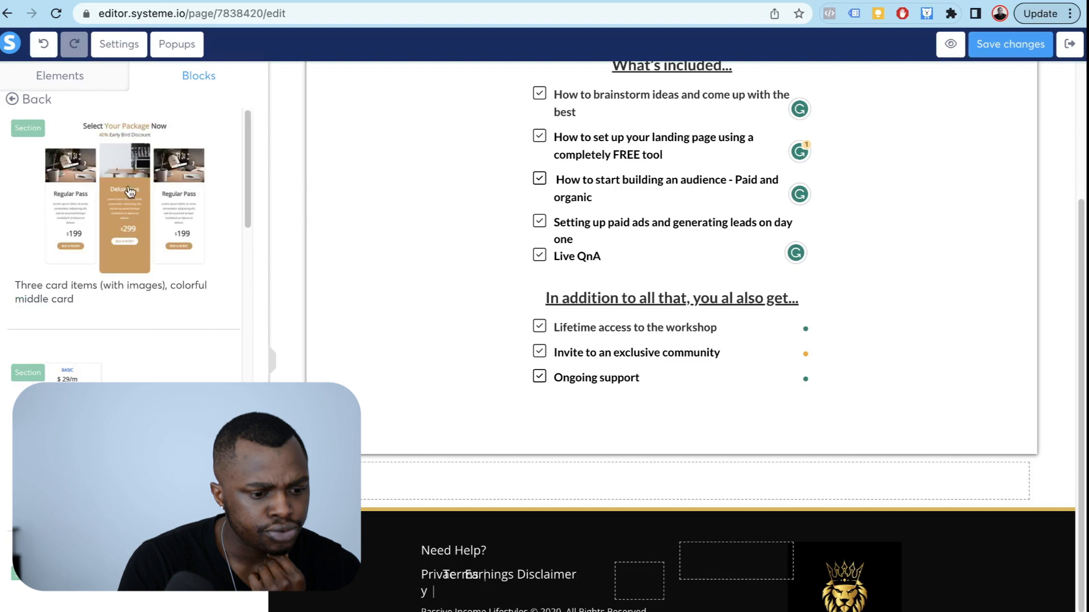
{"action": "scroll", "coordinate": [134, 181], "scroll_direction": "down", "scroll_amount": 15}
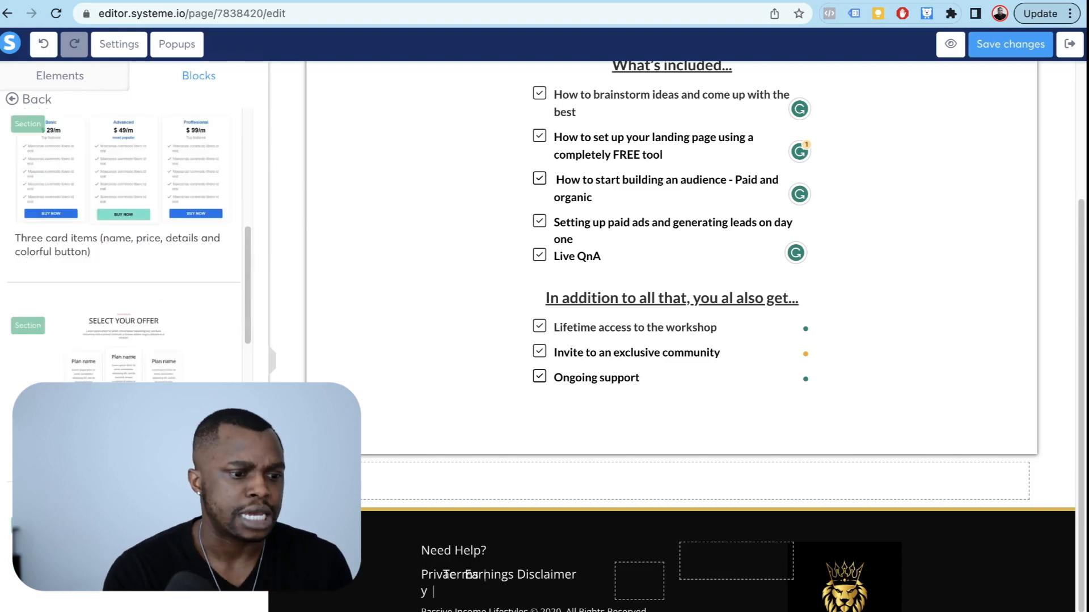
Step: Add a headline text below the "Ongoing support" bullet reading "Only $47"
{"action": "left_click", "coordinate": [54, 74]}
{"action": "left_click_drag", "start_coordinate": [123, 171], "coordinate": [722, 393]}
{"action": "type", "text": "Only $"}
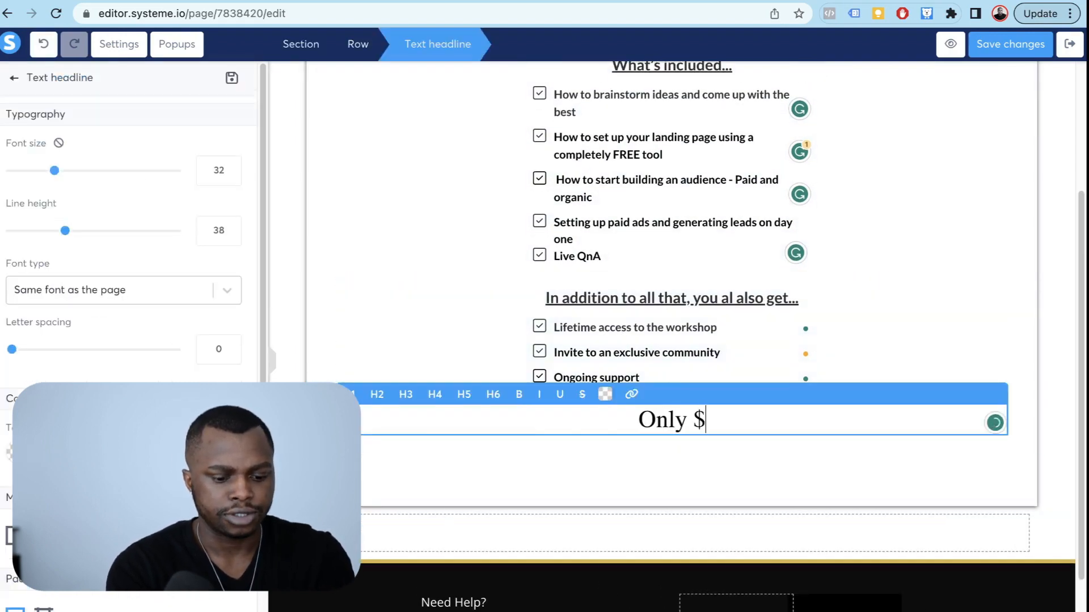
{"action": "left_click", "coordinate": [696, 467]}
{"action": "left_click", "coordinate": [702, 431]}
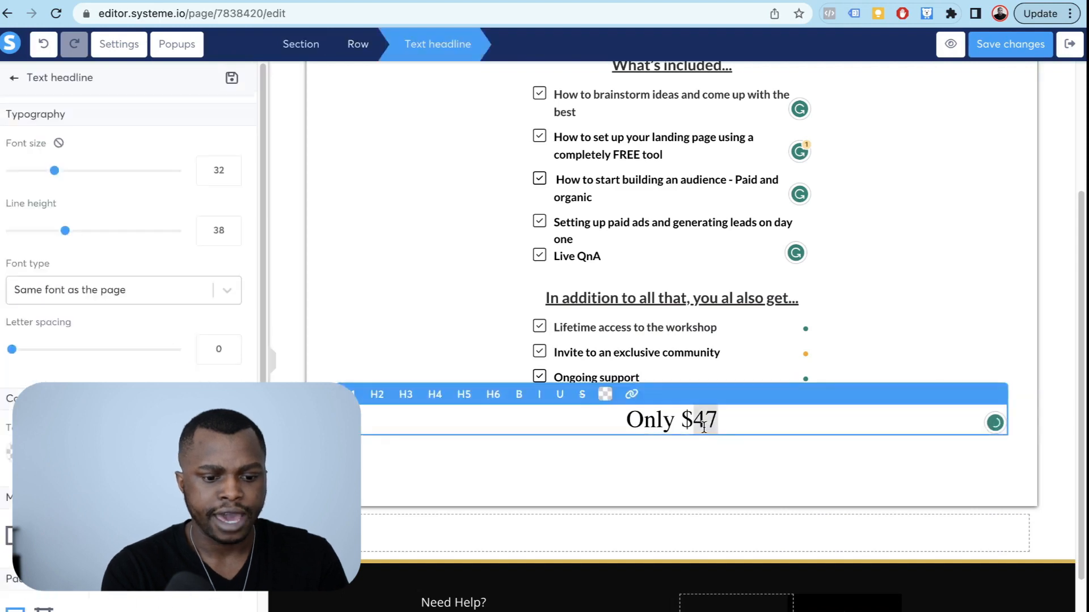
Step: Set the "Only $47" headline to the Google font Montserrat and make it bold
{"action": "triple_click", "coordinate": [704, 427]}
{"action": "left_click", "coordinate": [122, 302]}
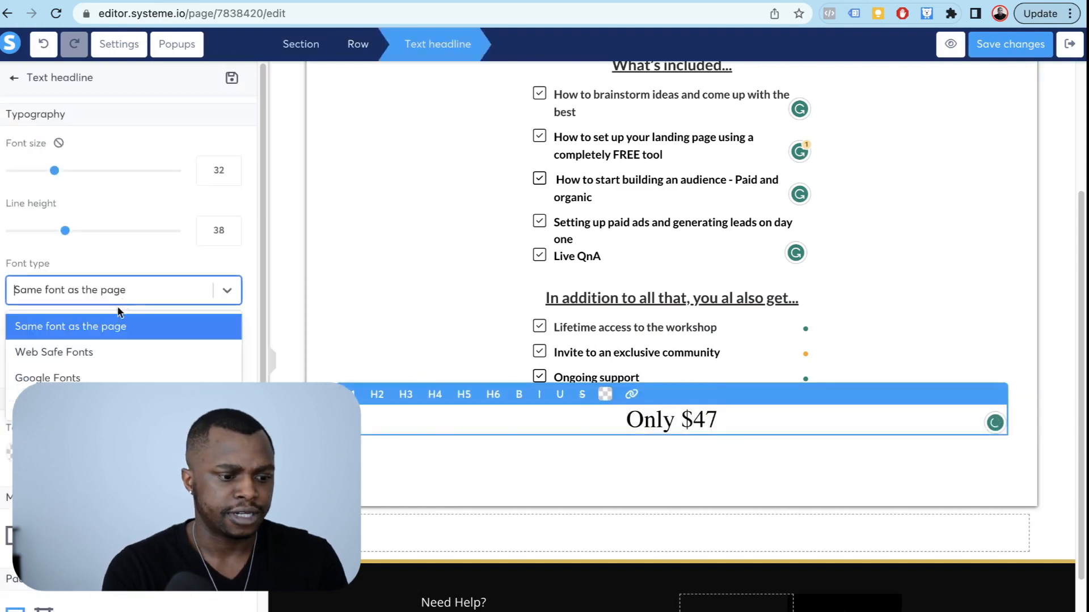
{"action": "left_click", "coordinate": [94, 377]}
{"action": "left_click", "coordinate": [101, 339]}
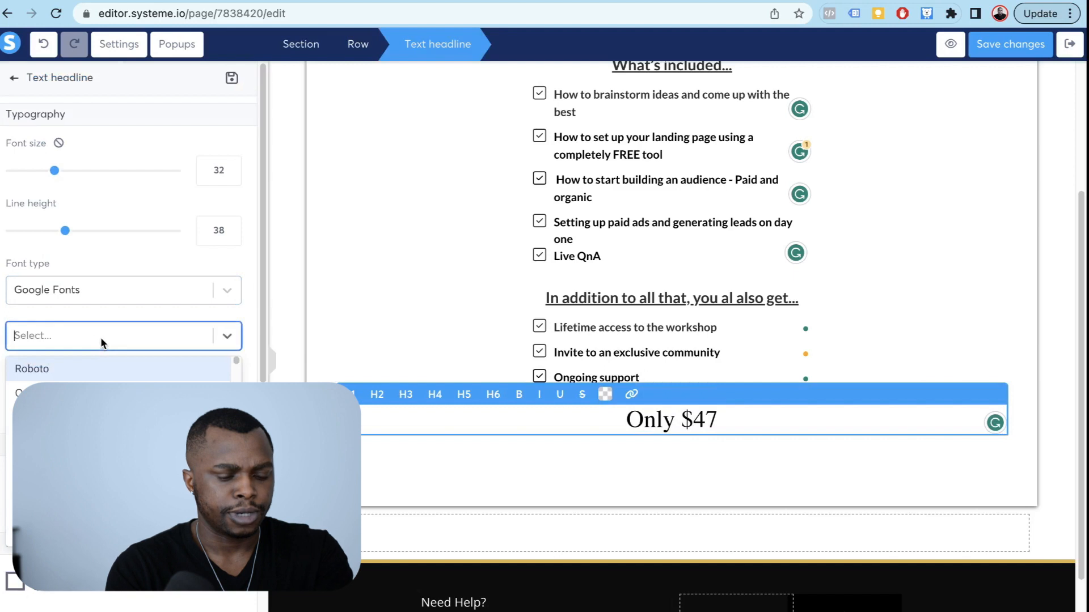
{"action": "left_click", "coordinate": [93, 440]}
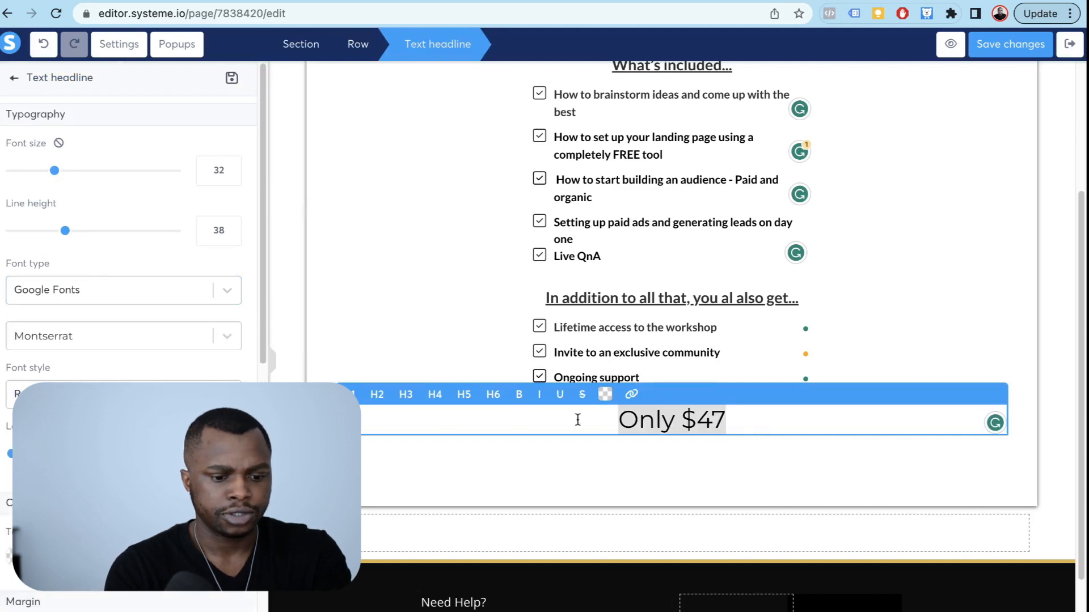
{"action": "left_click", "coordinate": [812, 496]}
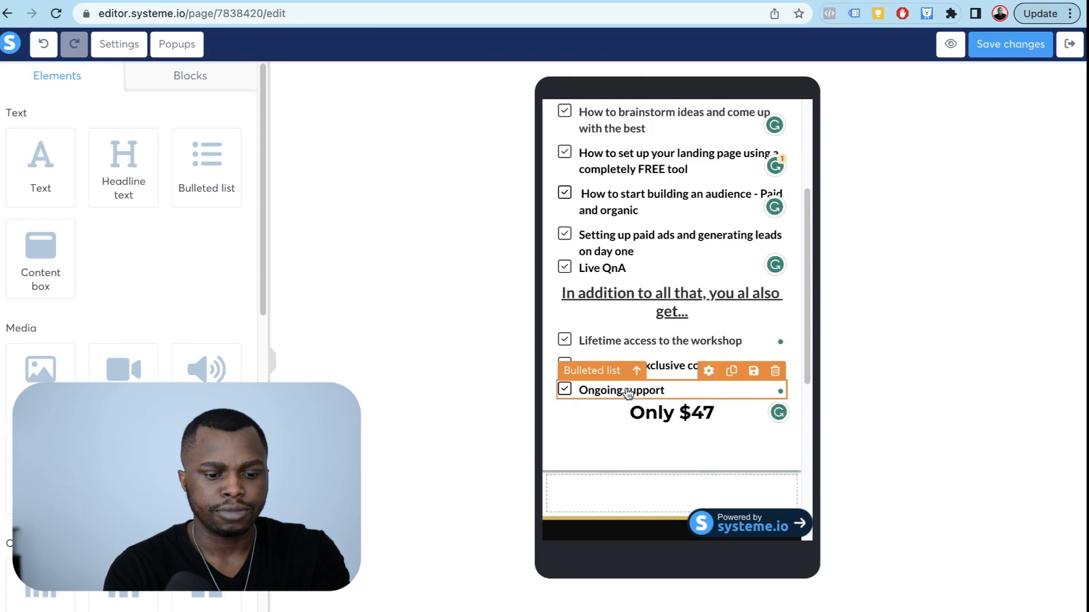
Step: Increase the spacing above the "Only $47" headline in the desktop layout to separate it from the "Ongoing support" bullet
{"action": "scroll", "coordinate": [641, 396], "scroll_direction": "down", "scroll_amount": 1}
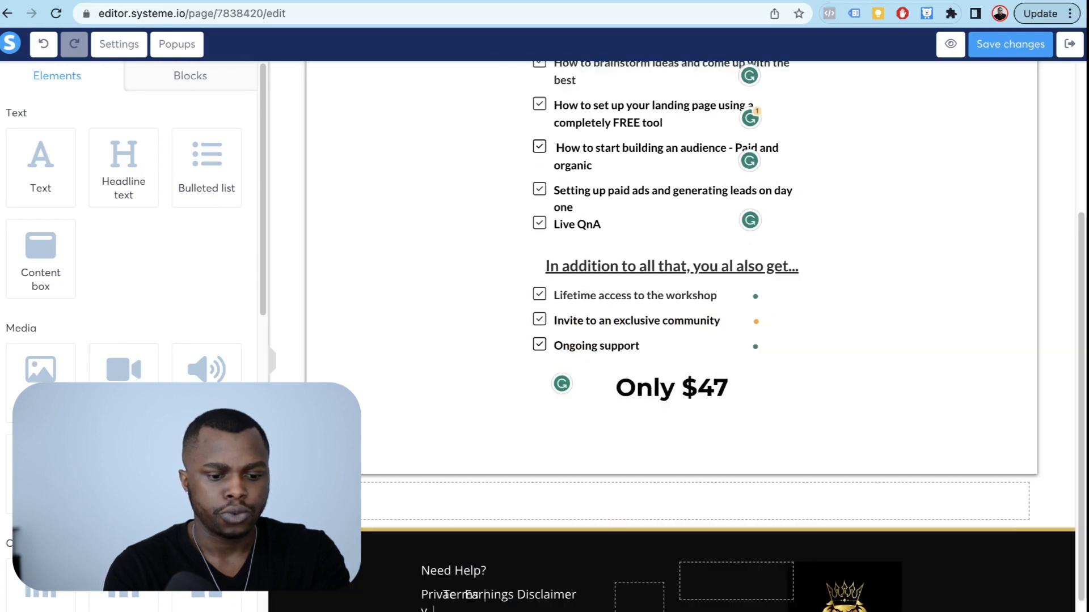
{"action": "left_click", "coordinate": [672, 384]}
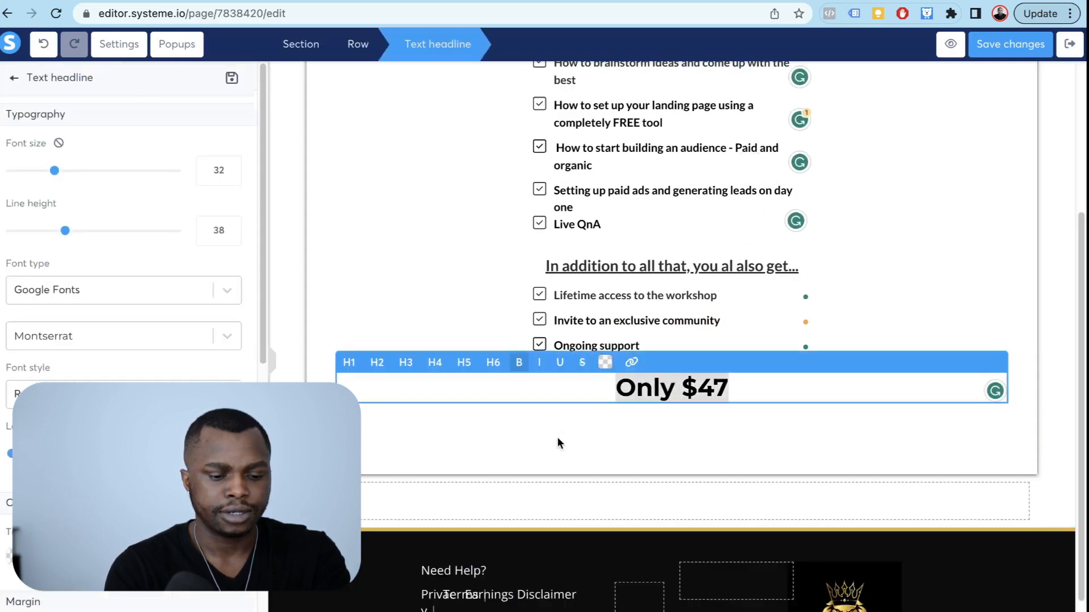
{"action": "scroll", "coordinate": [51, 354], "scroll_direction": "down", "scroll_amount": 7}
{"action": "scroll", "coordinate": [51, 354], "scroll_direction": "down", "scroll_amount": 1}
{"action": "scroll", "coordinate": [52, 363], "scroll_direction": "up", "scroll_amount": 3}
{"action": "left_click", "coordinate": [44, 345]}
{"action": "left_click", "coordinate": [88, 344]}
{"action": "left_click", "coordinate": [88, 343]}
{"action": "left_click", "coordinate": [88, 344]}
{"action": "left_click", "coordinate": [88, 345]}
Step: Delete the empty section between the page content and the footer
{"action": "left_click", "coordinate": [1013, 517]}
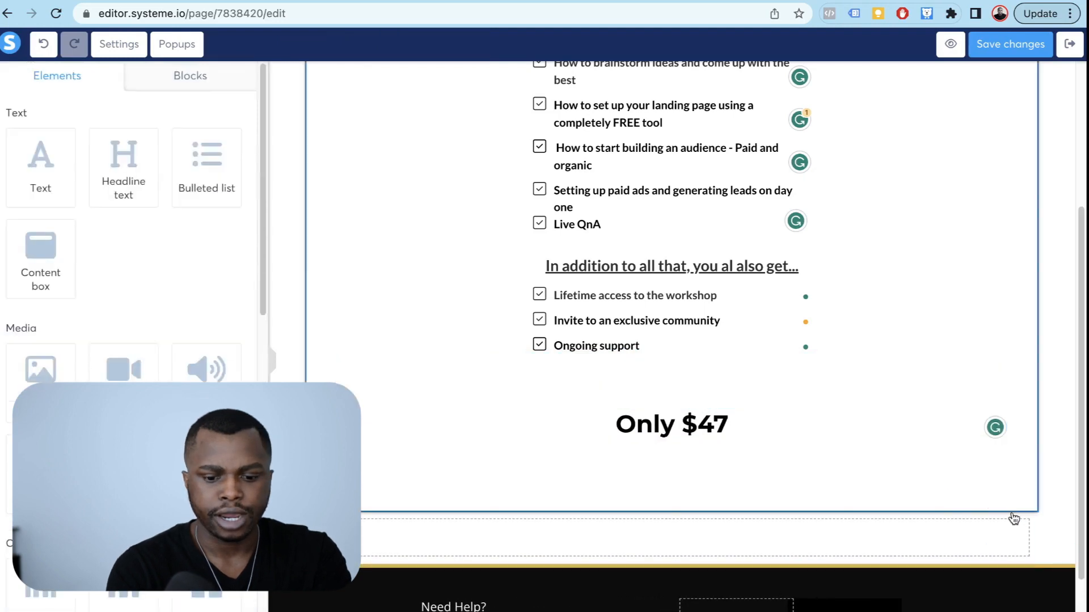
{"action": "left_click", "coordinate": [1026, 501]}
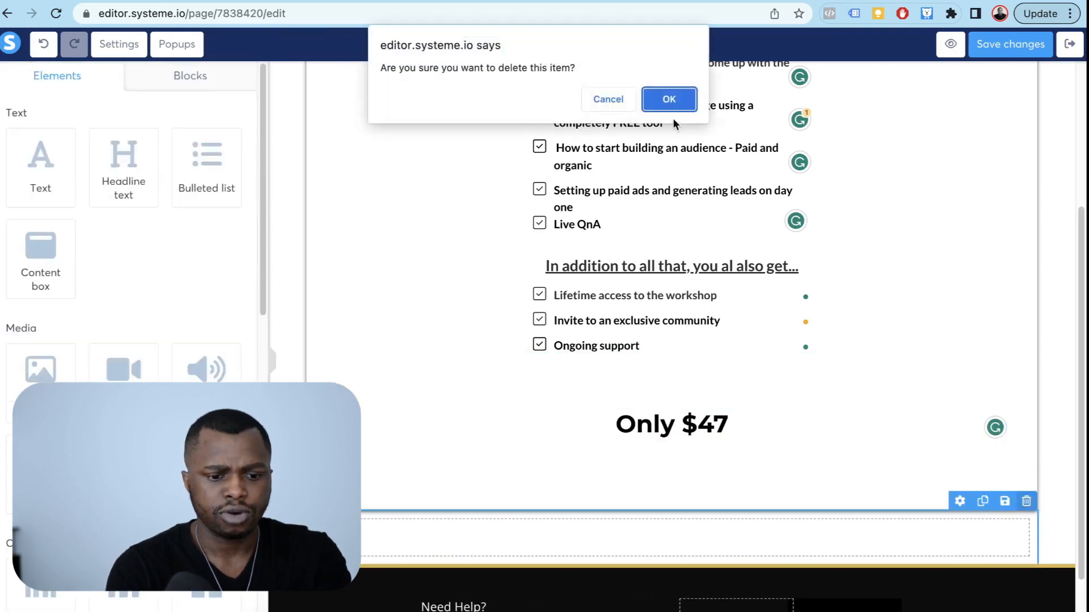
{"action": "left_click", "coordinate": [669, 101]}
Step: Reword the price headline as "Total - $149" and strike through the $149
{"action": "left_click", "coordinate": [638, 425]}
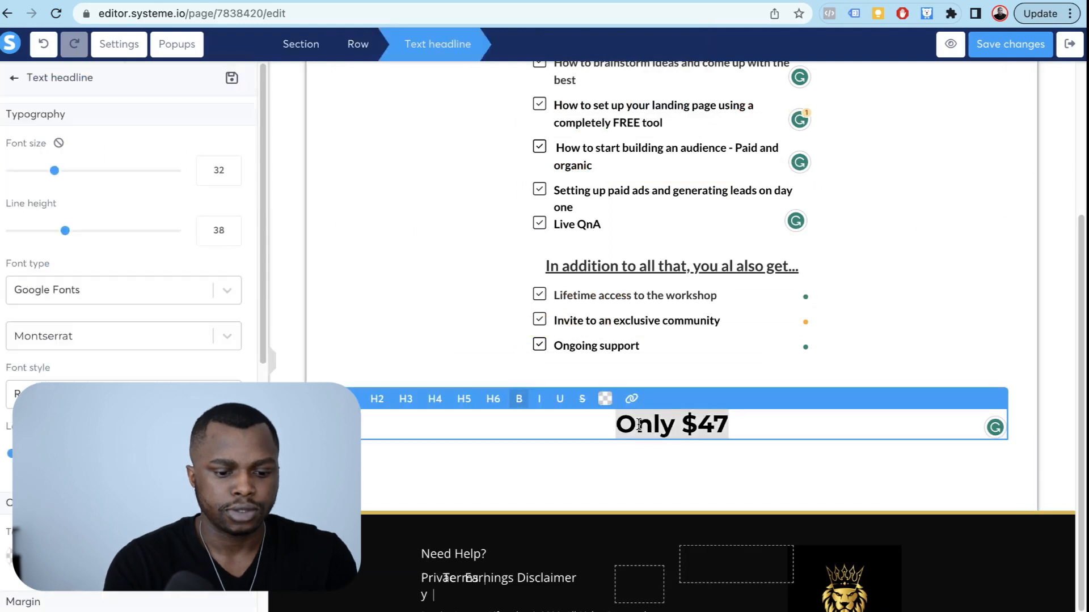
{"action": "left_click", "coordinate": [660, 425]}
{"action": "left_click_drag", "start_coordinate": [659, 425], "coordinate": [573, 425]}
{"action": "type", "text": "Total -"}
{"action": "left_click", "coordinate": [825, 428]}
{"action": "left_click_drag", "start_coordinate": [747, 424], "coordinate": [700, 425]}
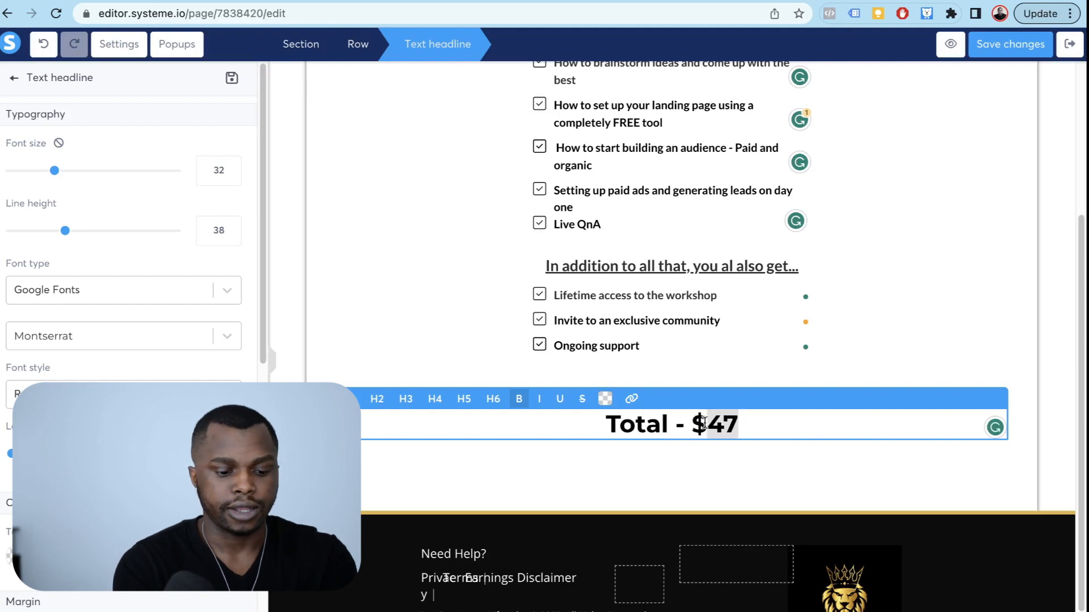
{"action": "type", "text": "149"}
{"action": "left_click_drag", "start_coordinate": [744, 424], "coordinate": [691, 430]}
{"action": "left_click", "coordinate": [581, 399]}
{"action": "left_click", "coordinate": [787, 426]}
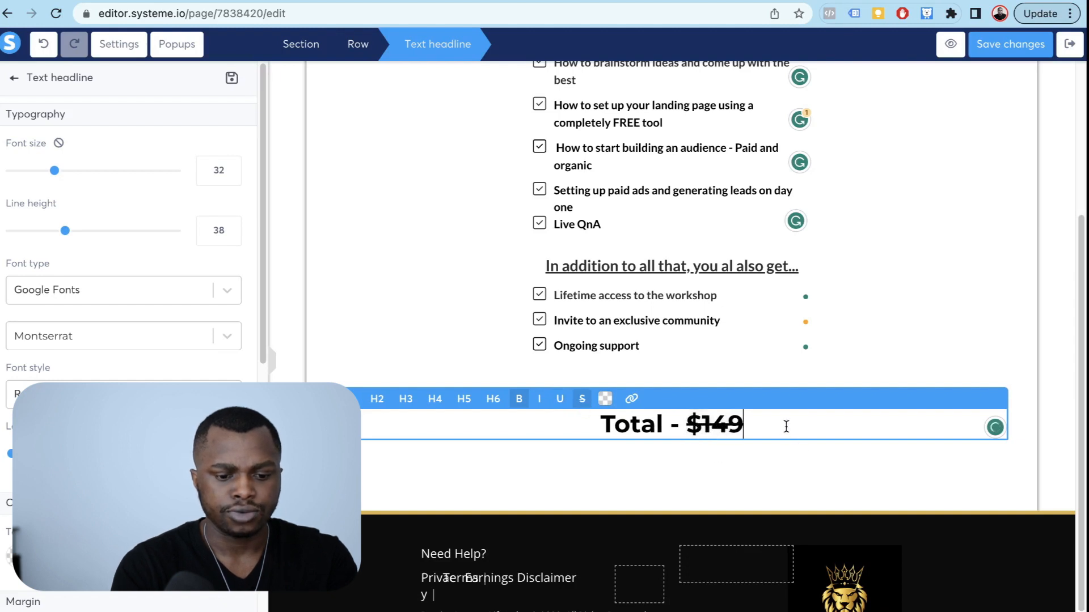
Step: Add "$47" after the struck-through $149 in the price headline, without strikethrough
{"action": "key", "text": "BackSpace"}
{"action": "key", "text": "BackSpace"}
{"action": "key", "text": "BackSpace"}
{"action": "type", "text": "$47"}
{"action": "key", "text": "BackSpace"}
{"action": "key", "text": "BackSpace"}
{"action": "type", "text": "$47"}
{"action": "left_click_drag", "start_coordinate": [771, 424], "coordinate": [721, 420]}
{"action": "left_click", "coordinate": [582, 398]}
{"action": "left_click", "coordinate": [827, 427]}
{"action": "left_click", "coordinate": [581, 399]}
{"action": "left_click", "coordinate": [798, 421]}
Step: Color the "Total - $149" part of the price headline red
{"action": "left_click_drag", "start_coordinate": [726, 428], "coordinate": [664, 423]}
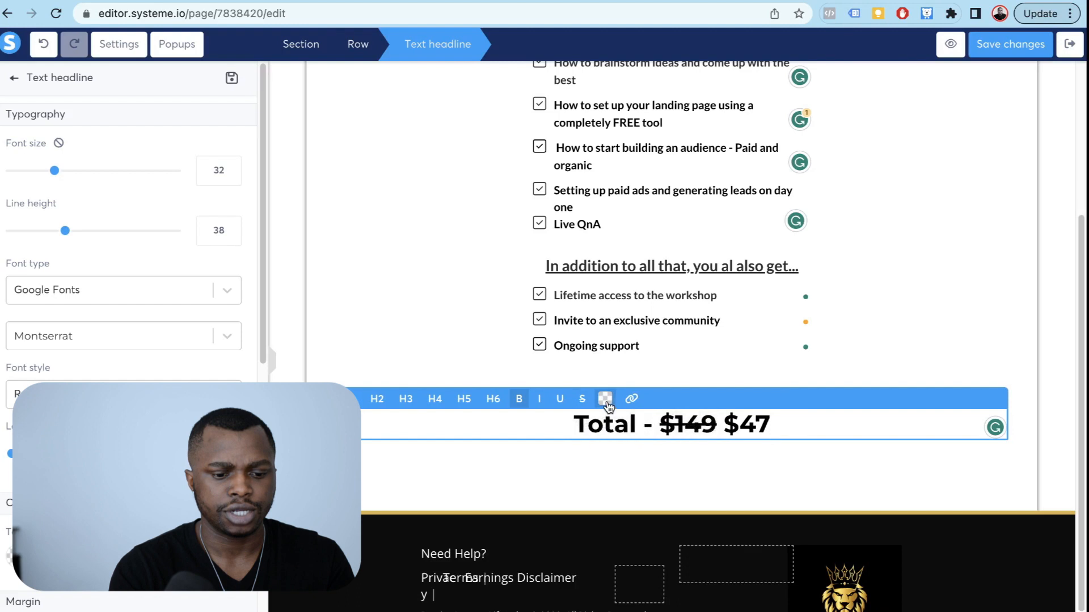
{"action": "left_click", "coordinate": [602, 398]}
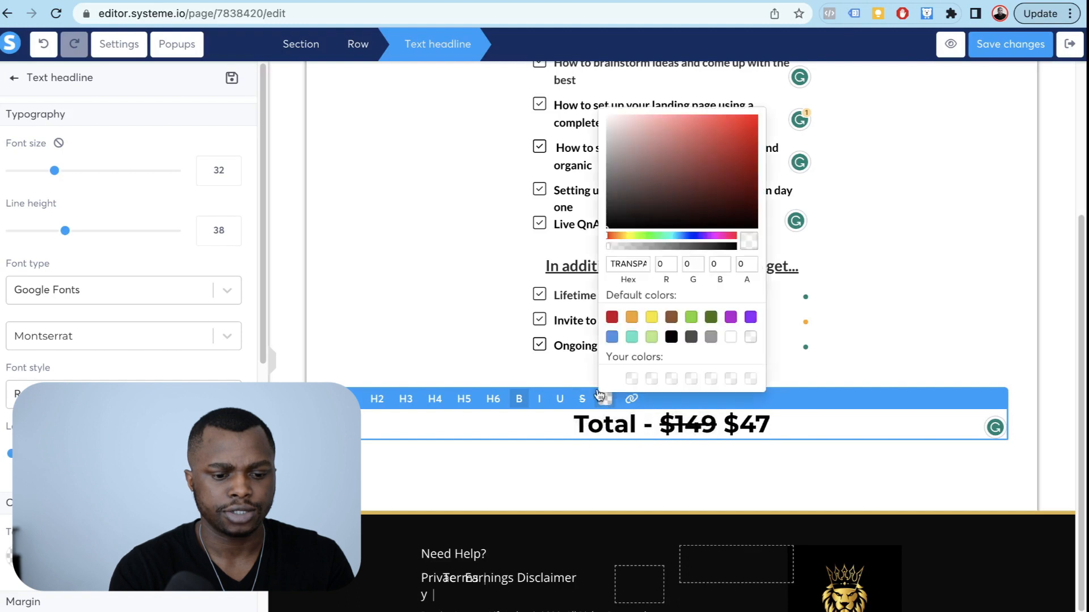
{"action": "left_click", "coordinate": [740, 122]}
{"action": "left_click", "coordinate": [856, 448]}
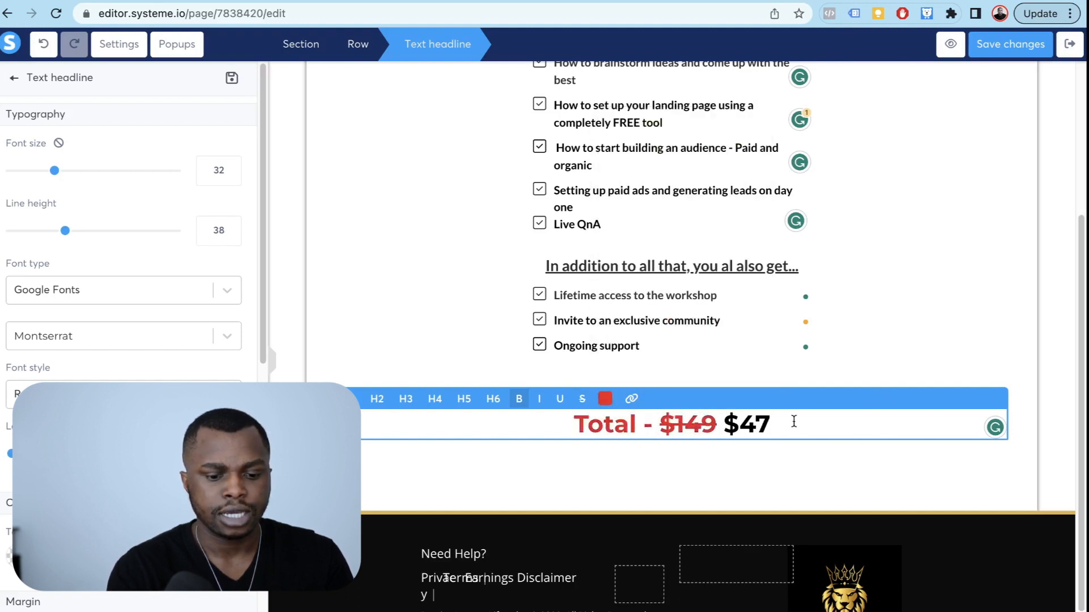
{"action": "left_click", "coordinate": [771, 464]}
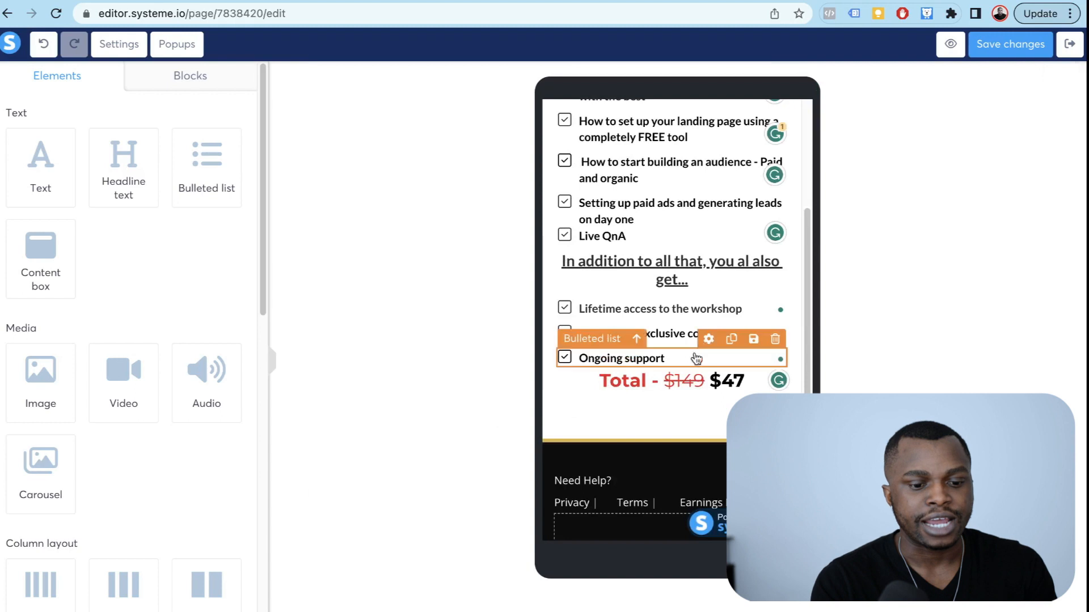
Step: Increase the top padding of the "Total - $149 $47" headline in the mobile layout
{"action": "left_click", "coordinate": [667, 373]}
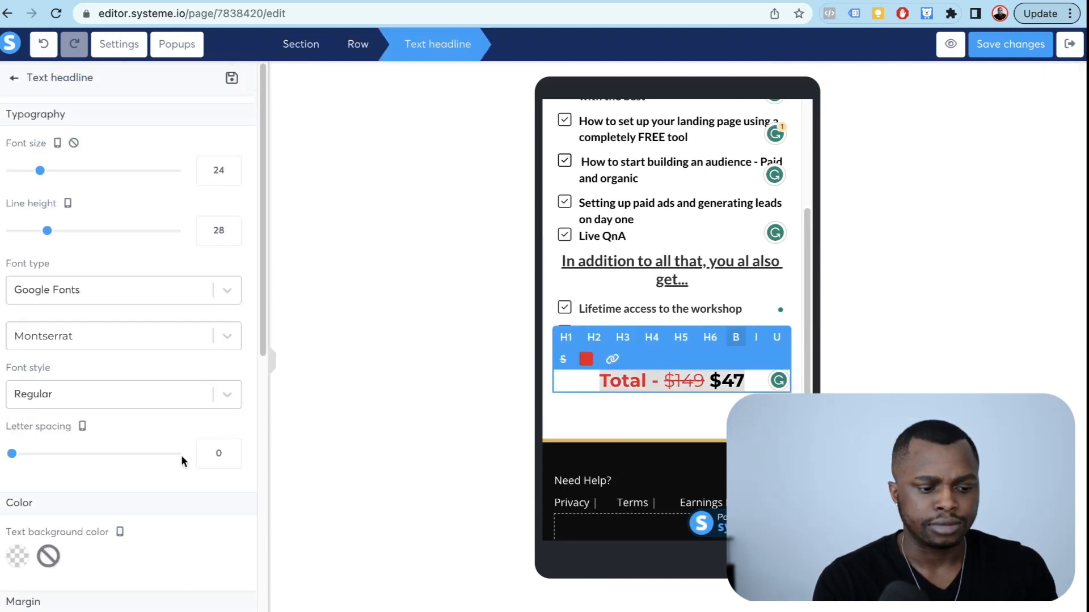
{"action": "scroll", "coordinate": [69, 363], "scroll_direction": "down", "scroll_amount": 1}
{"action": "scroll", "coordinate": [70, 363], "scroll_direction": "up", "scroll_amount": 1}
{"action": "scroll", "coordinate": [62, 318], "scroll_direction": "down", "scroll_amount": 4}
{"action": "scroll", "coordinate": [73, 386], "scroll_direction": "down", "scroll_amount": 2}
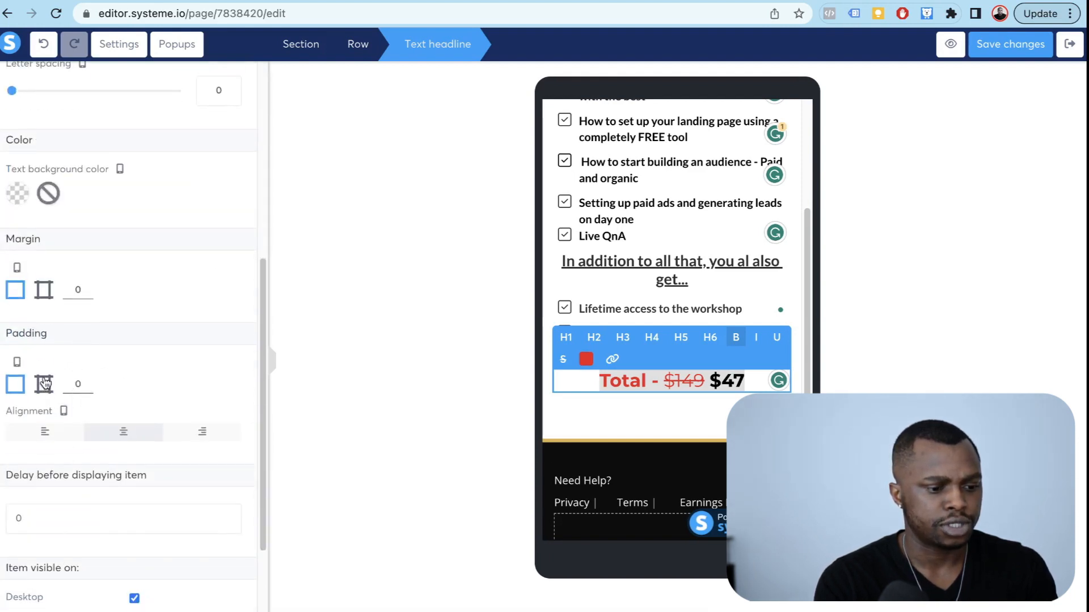
{"action": "left_click", "coordinate": [44, 383]}
{"action": "left_click", "coordinate": [89, 381]}
{"action": "left_click", "coordinate": [89, 382]}
{"action": "left_click", "coordinate": [88, 381]}
{"action": "left_click", "coordinate": [89, 382]}
{"action": "left_click", "coordinate": [88, 381]}
{"action": "left_click_drag", "start_coordinate": [88, 382], "coordinate": [88, 382]}
{"action": "left_click", "coordinate": [343, 354]}
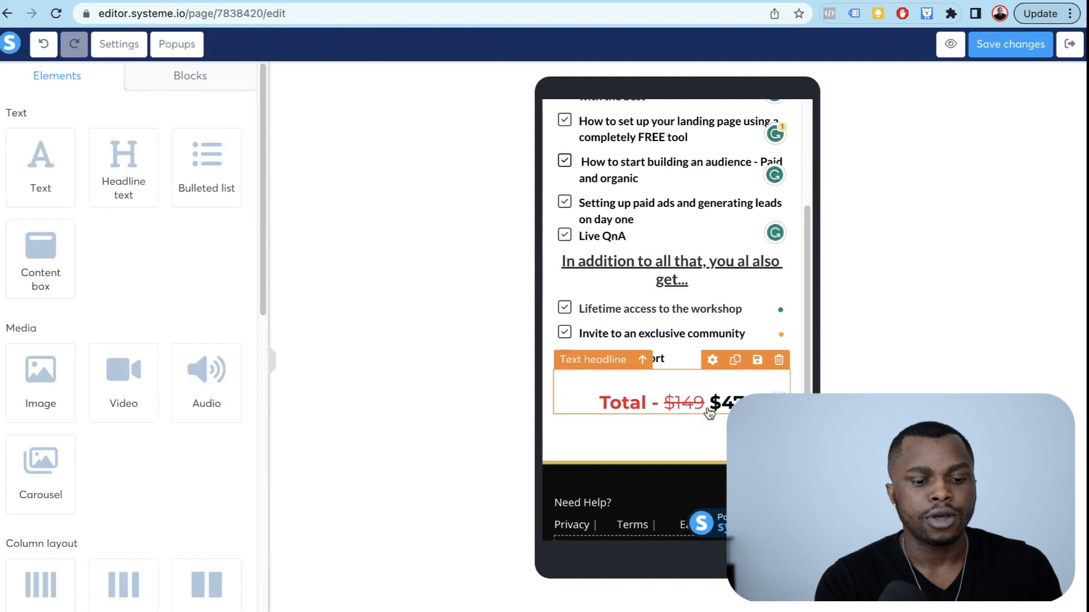
Step: Reduce the mobile font size of the "In addition to all that" heading to 18 so it fits on one line
{"action": "scroll", "coordinate": [644, 250], "scroll_direction": "up", "scroll_amount": 4}
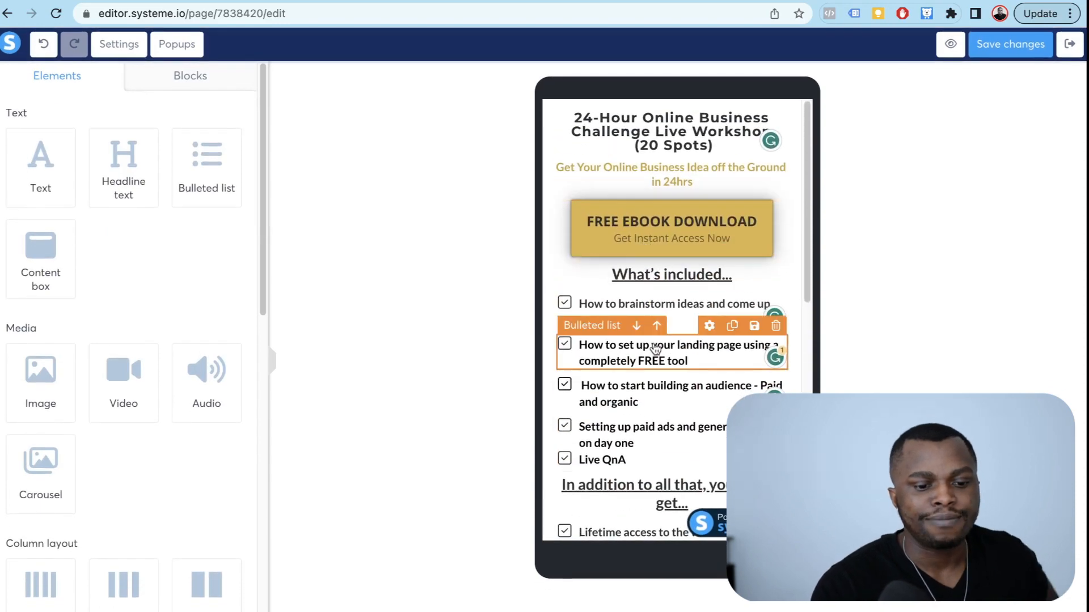
{"action": "scroll", "coordinate": [652, 348], "scroll_direction": "down", "scroll_amount": 3}
{"action": "left_click", "coordinate": [677, 369]}
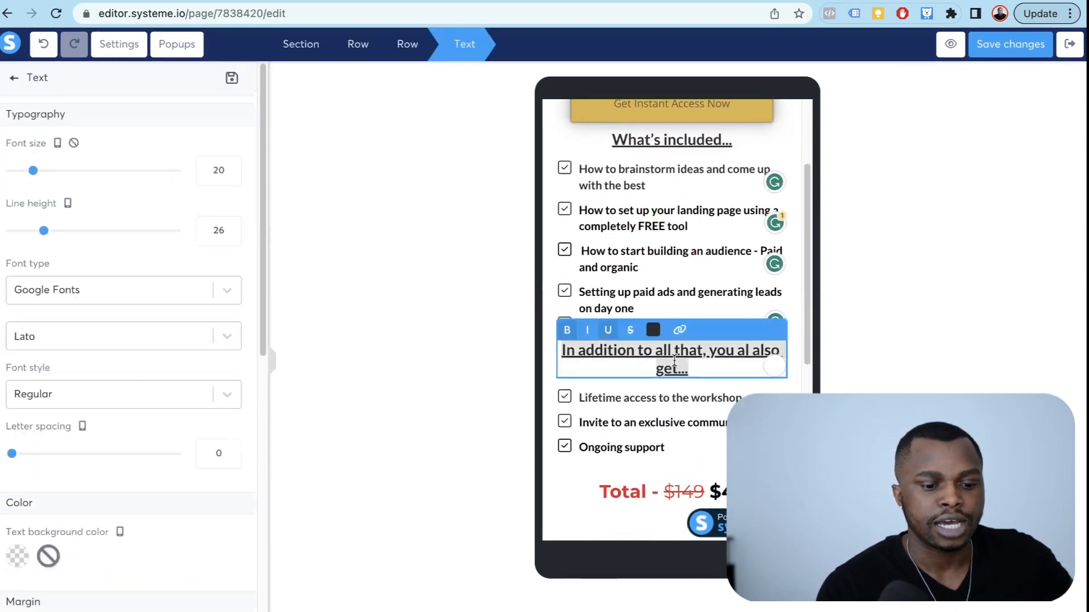
{"action": "left_click", "coordinate": [33, 169]}
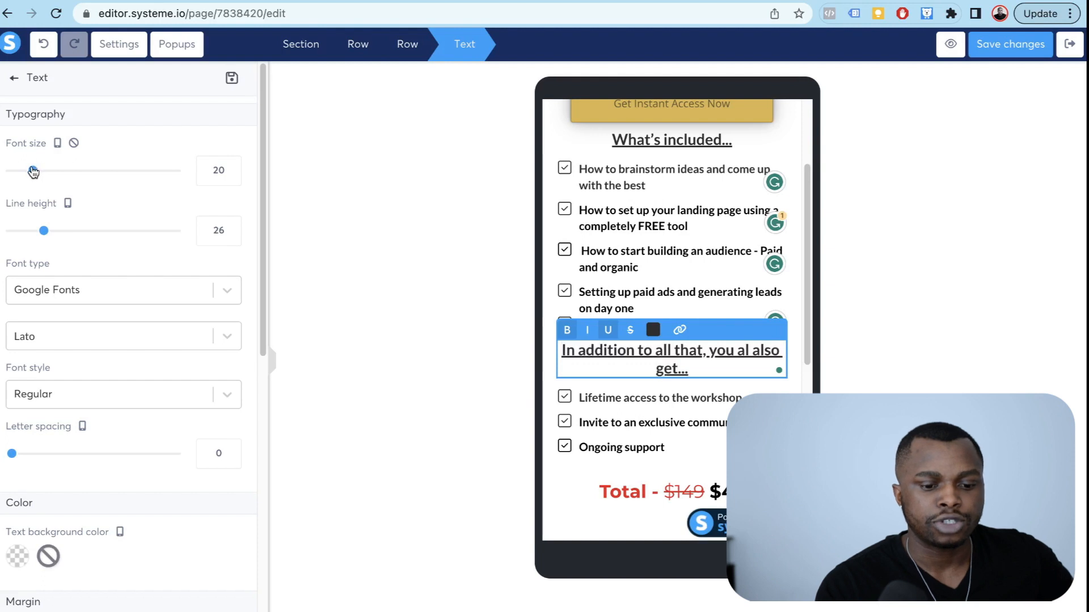
{"action": "left_click_drag", "start_coordinate": [33, 172], "coordinate": [30, 171]}
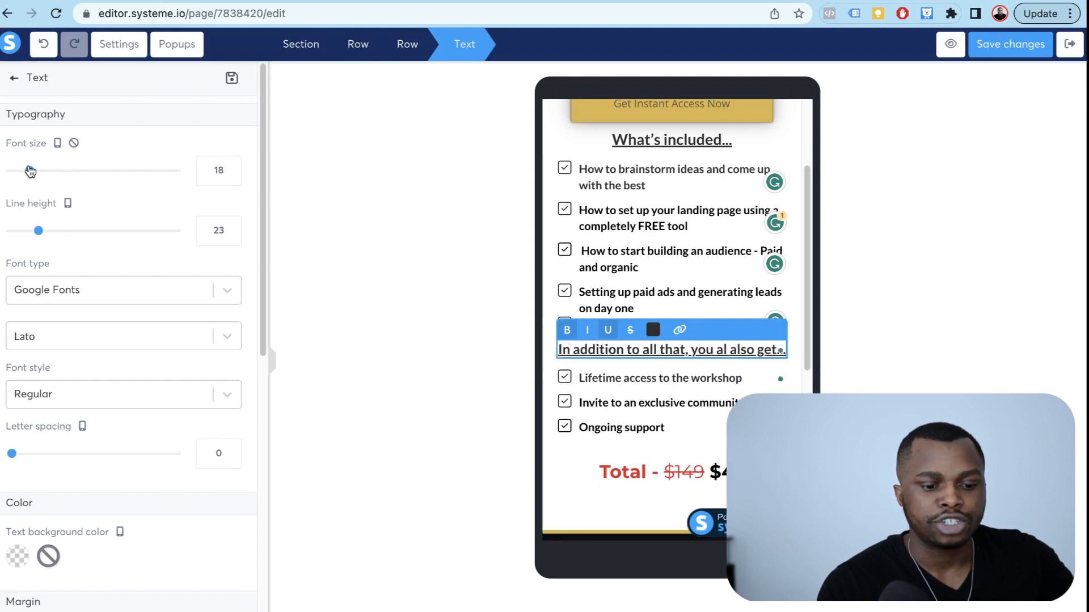
{"action": "left_click", "coordinate": [656, 143]}
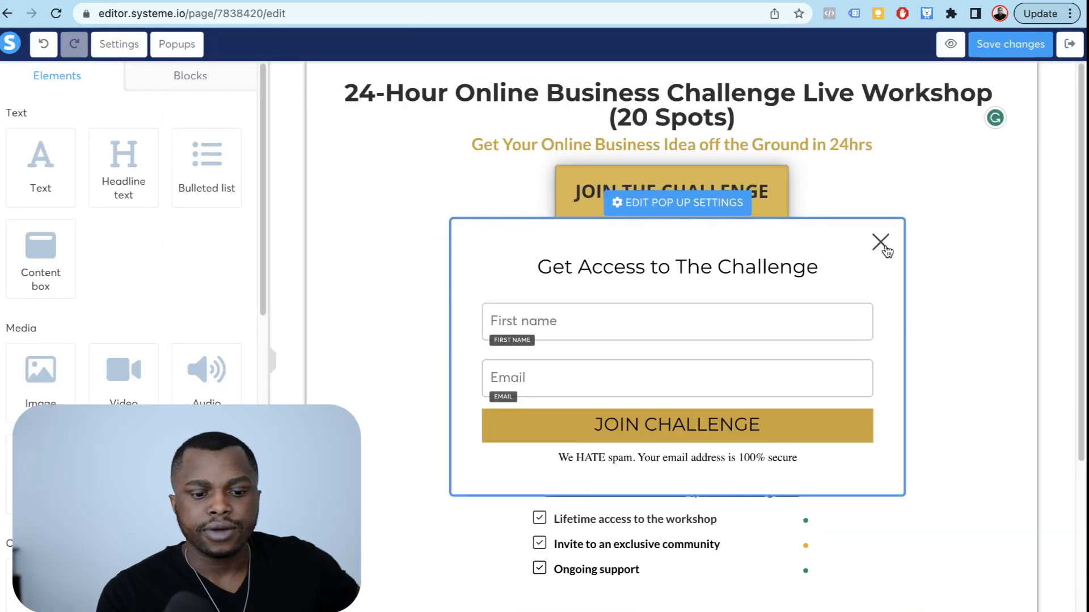
Step: Close the "Get Access to The Challenge" popup and delete the lion logo image from the footer
{"action": "left_click", "coordinate": [916, 188]}
{"action": "left_click", "coordinate": [360, 270]}
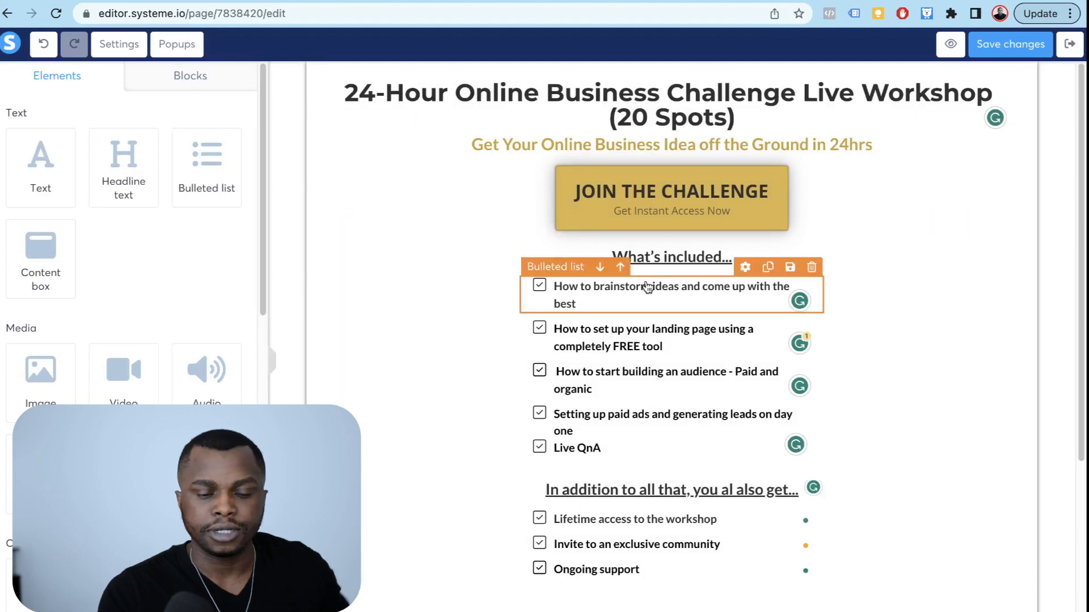
{"action": "scroll", "coordinate": [648, 286], "scroll_direction": "down", "scroll_amount": 1}
{"action": "scroll", "coordinate": [648, 286], "scroll_direction": "down", "scroll_amount": 4}
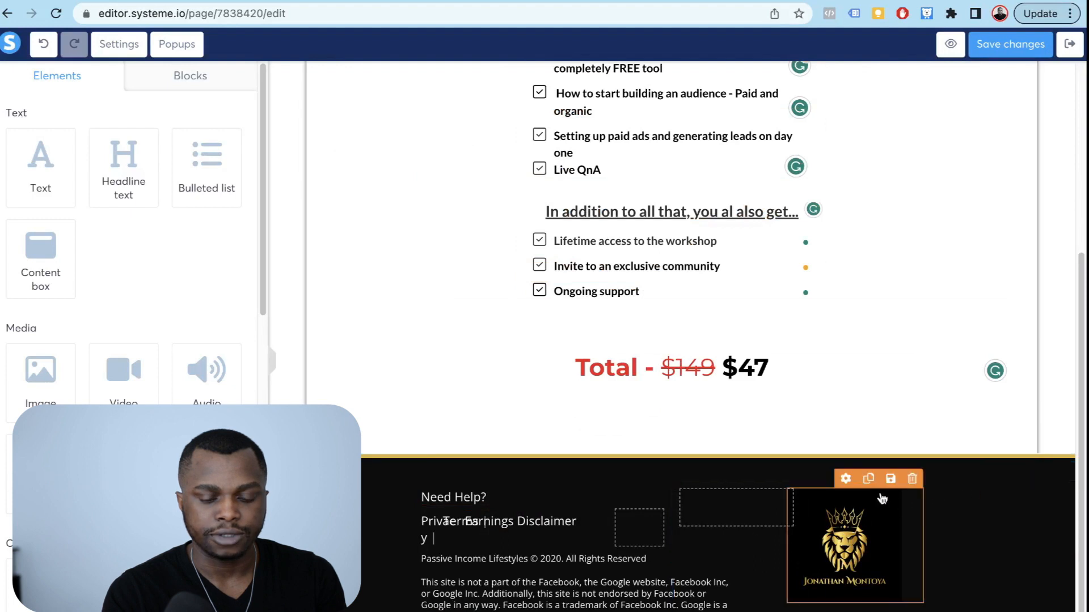
{"action": "left_click", "coordinate": [911, 482]}
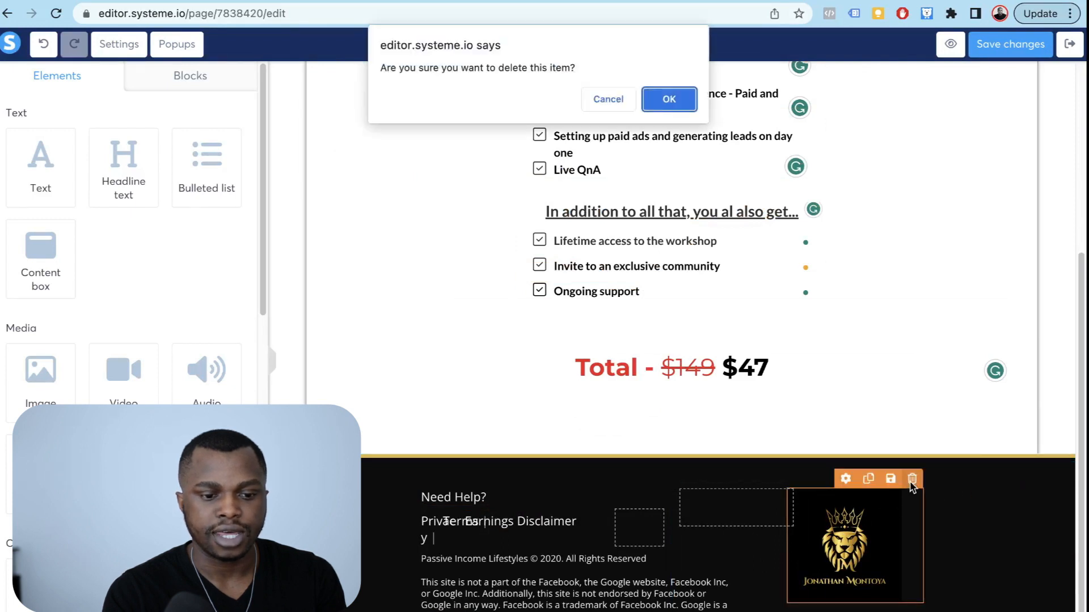
{"action": "left_click", "coordinate": [677, 99]}
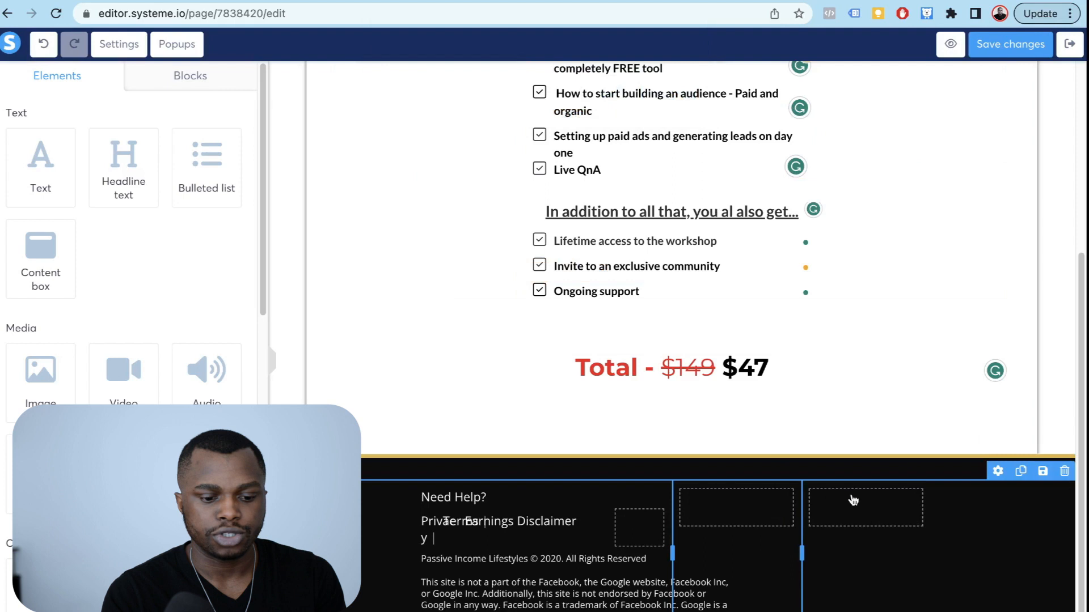
Step: Change the footer copyright line to "Grow With Systeme © 2023. All Rights Reserved"
{"action": "double_click", "coordinate": [548, 558]}
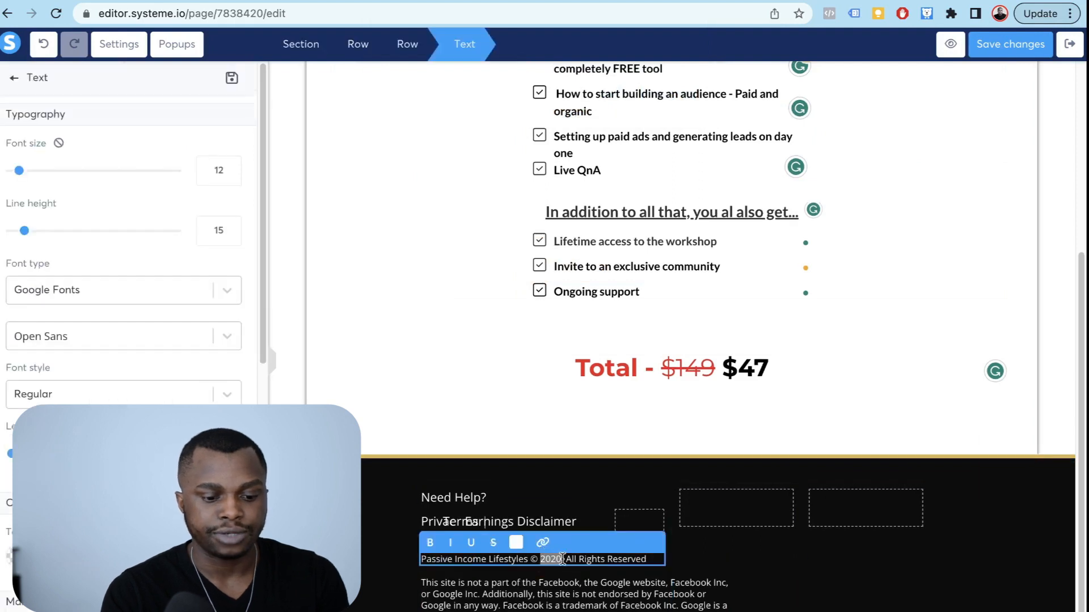
{"action": "left_click", "coordinate": [562, 559]}
{"action": "key", "text": "BackSpace"}
{"action": "type", "text": "3"}
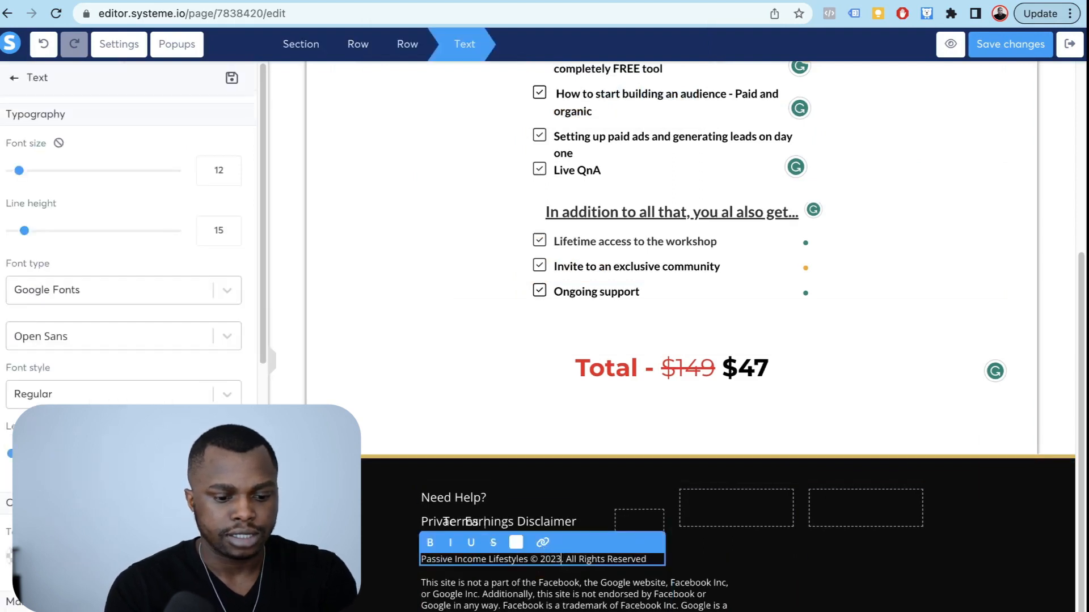
{"action": "left_click_drag", "start_coordinate": [529, 559], "coordinate": [413, 563]}
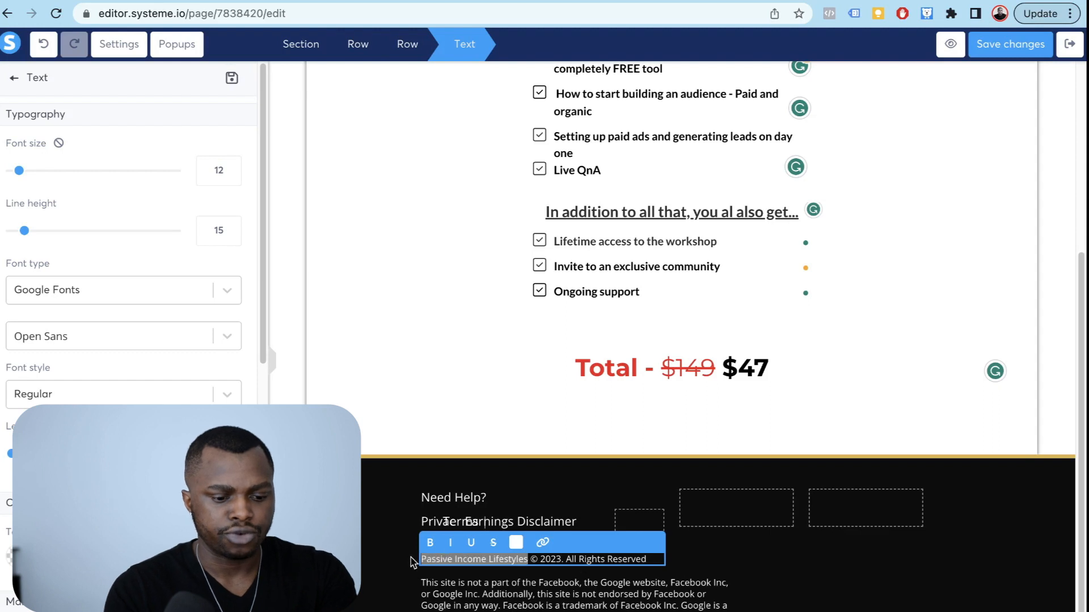
{"action": "type", "text": "Grow With Systeme"}
{"action": "left_click", "coordinate": [431, 561]}
{"action": "key", "text": "BackSpace"}
{"action": "type", "text": "r"}
{"action": "left_click", "coordinate": [527, 589]}
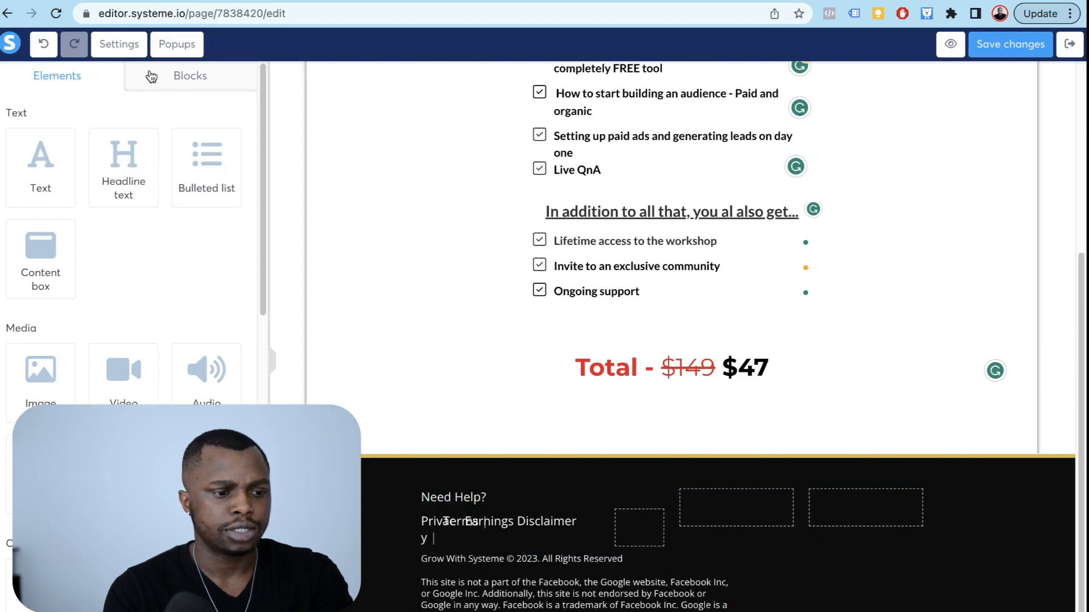
Step: Look through the page settings, including SEO and tracking, and save the page before leaving the editor
{"action": "left_click", "coordinate": [116, 43]}
{"action": "scroll", "coordinate": [35, 354], "scroll_direction": "down", "scroll_amount": 10}
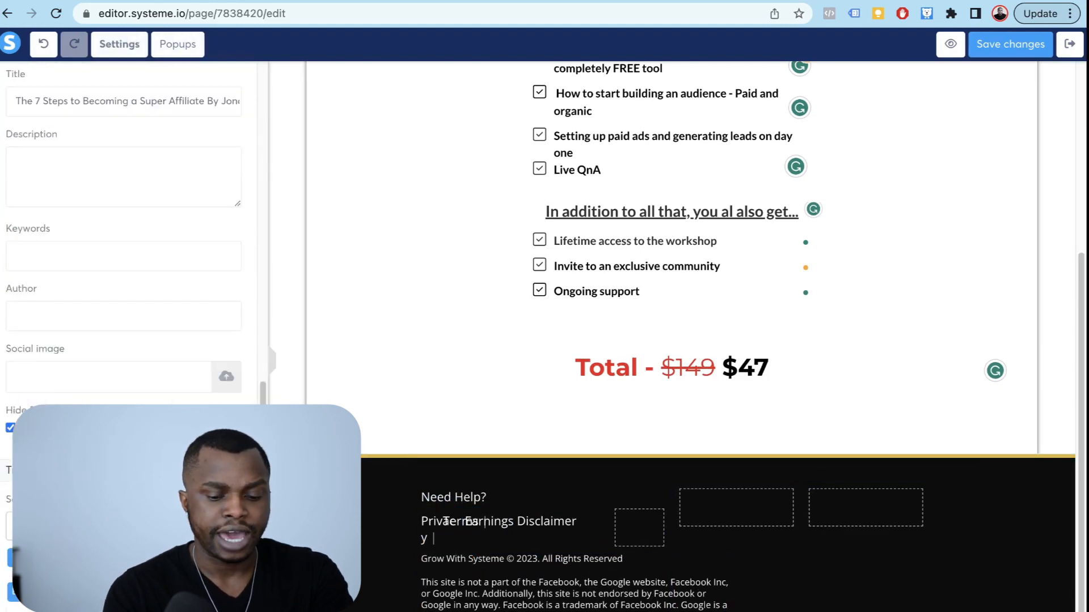
{"action": "scroll", "coordinate": [17, 397], "scroll_direction": "up", "scroll_amount": 4}
{"action": "scroll", "coordinate": [17, 397], "scroll_direction": "down", "scroll_amount": 5}
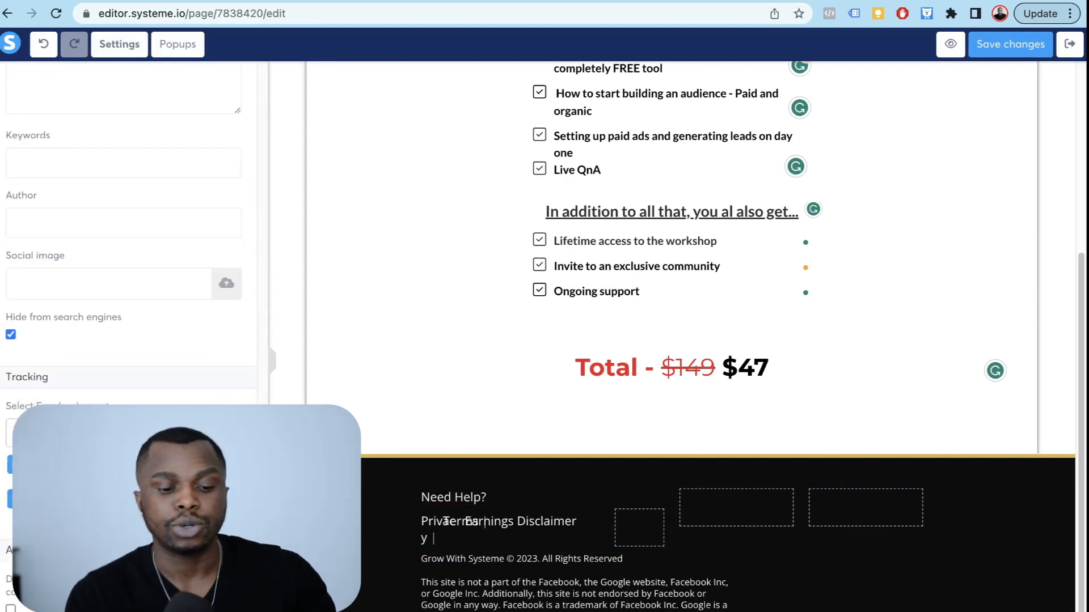
{"action": "scroll", "coordinate": [77, 287], "scroll_direction": "up", "scroll_amount": 8}
{"action": "left_click", "coordinate": [1003, 46]}
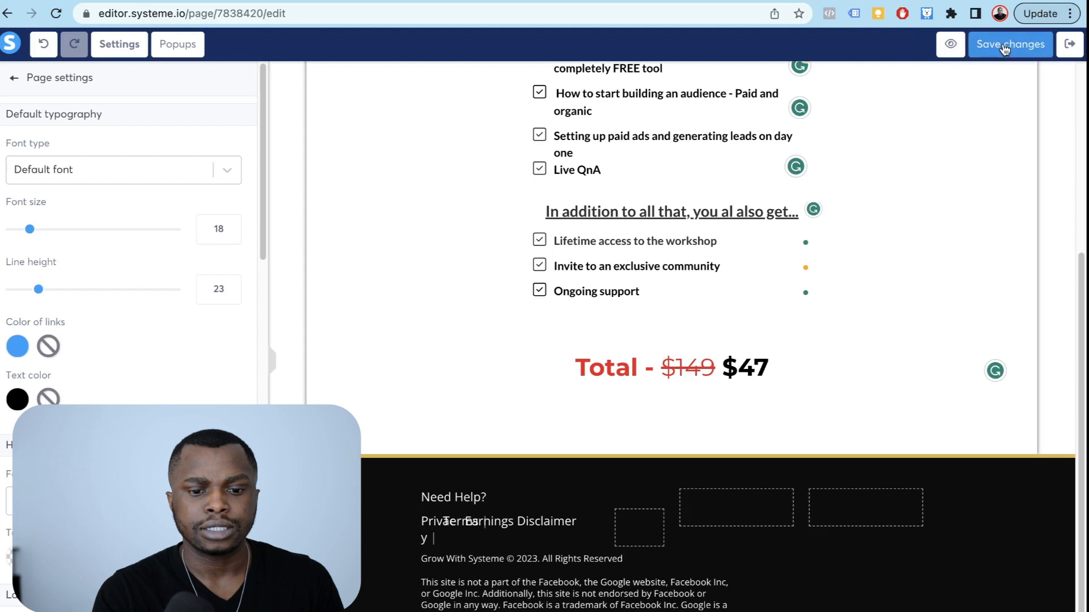
{"action": "left_click", "coordinate": [1071, 48]}
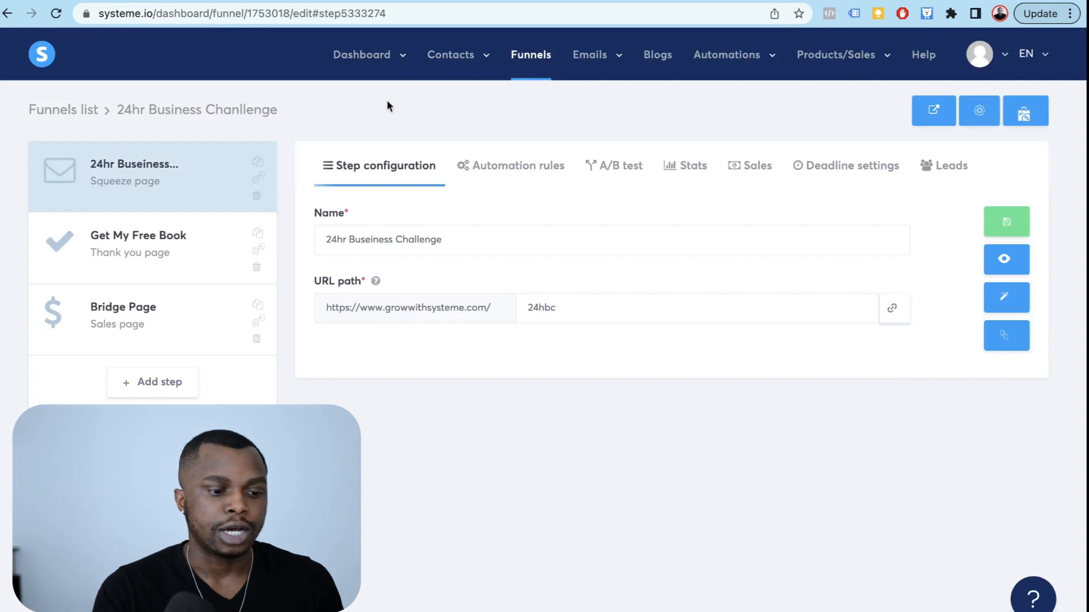
Step: Remove the Bridge Page sales step from the 24-hour business challenge funnel
{"action": "left_click", "coordinate": [256, 339]}
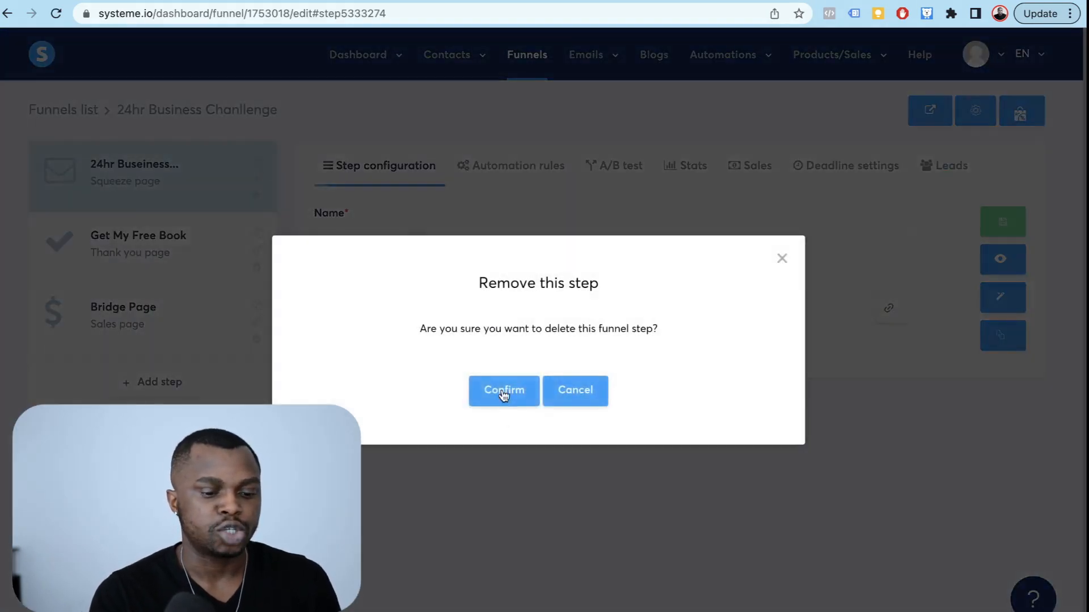
{"action": "left_click", "coordinate": [502, 391]}
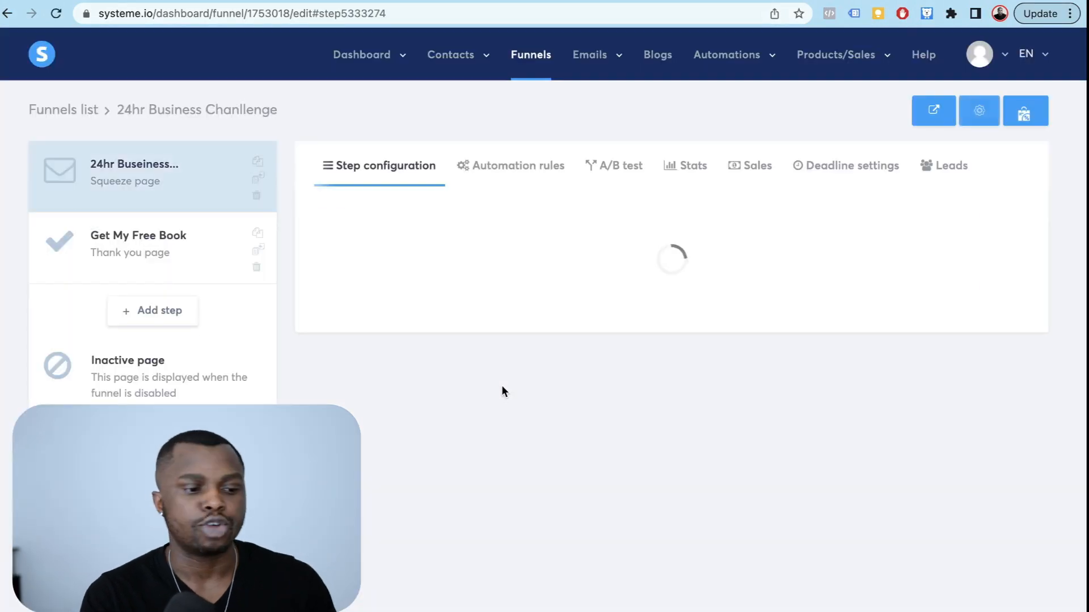
Step: Set the URL path of the "Get My Free Book" thank you page to thank-you-2
{"action": "left_click", "coordinate": [146, 241]}
{"action": "double_click", "coordinate": [607, 308]}
{"action": "type", "text": "than"}
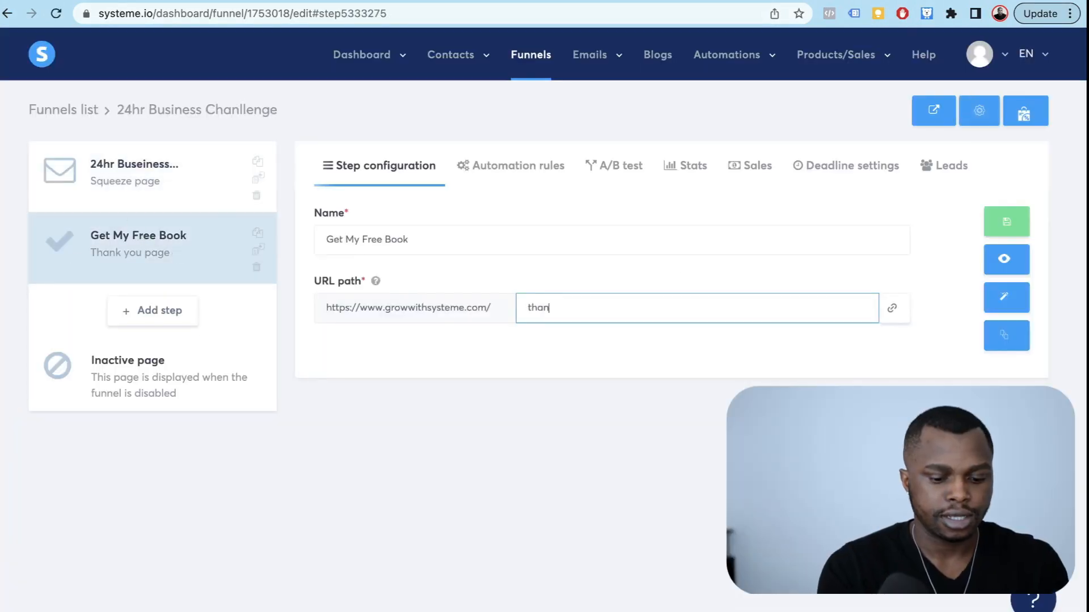
{"action": "type", "text": "k-you-2"}
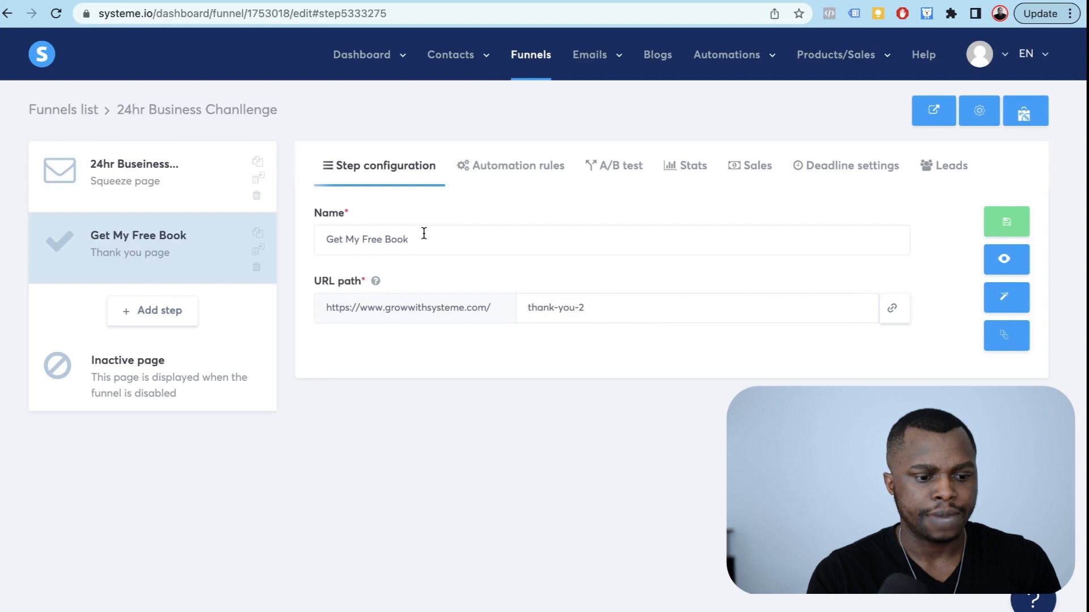
Step: Rename the "Get My Free Book" thank you step to "Welcome to the Challenge" and save it
{"action": "triple_click", "coordinate": [426, 234]}
{"action": "type", "text": "Welcome to the Challenge"}
{"action": "left_click", "coordinate": [1007, 222]}
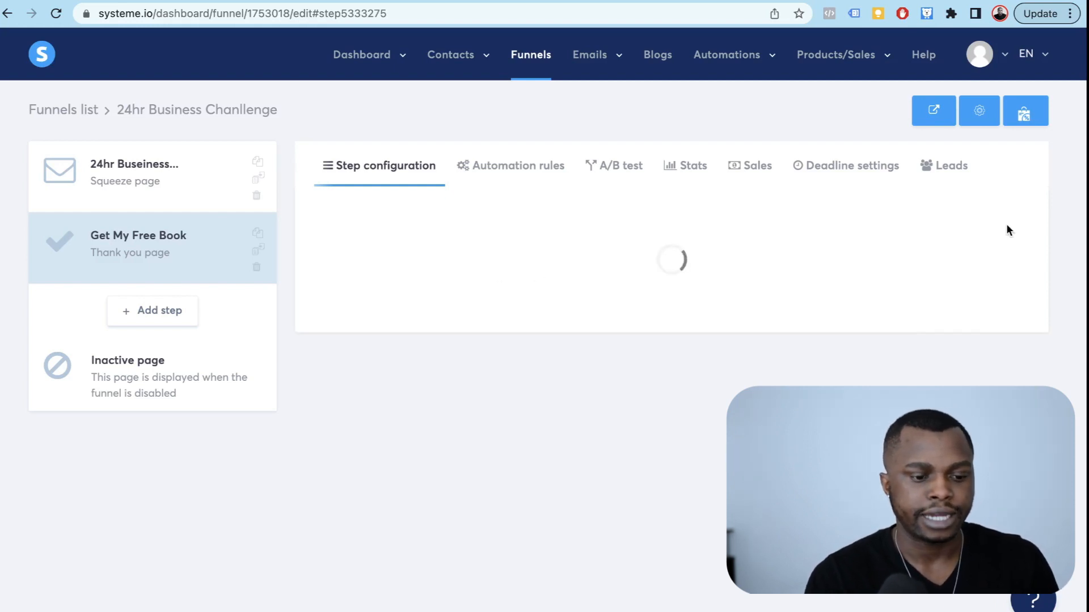
Step: Open the thank you page for editing, check its page settings, and delete the black header section containing the logo
{"action": "left_click", "coordinate": [1003, 305]}
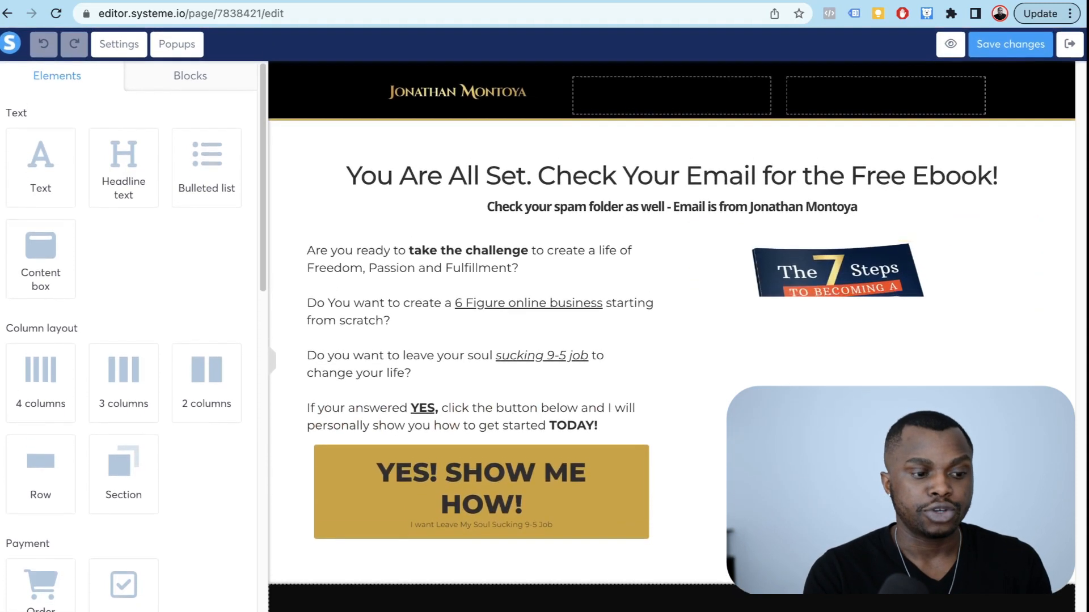
{"action": "left_click", "coordinate": [117, 43]}
{"action": "scroll", "coordinate": [128, 424], "scroll_direction": "down", "scroll_amount": 10}
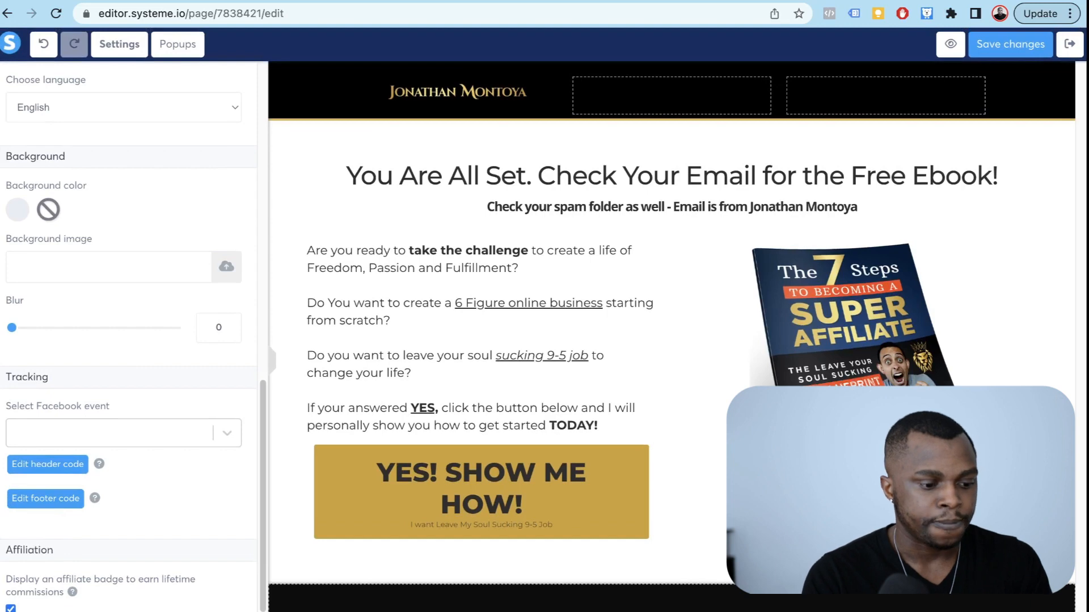
{"action": "left_click", "coordinate": [668, 274]}
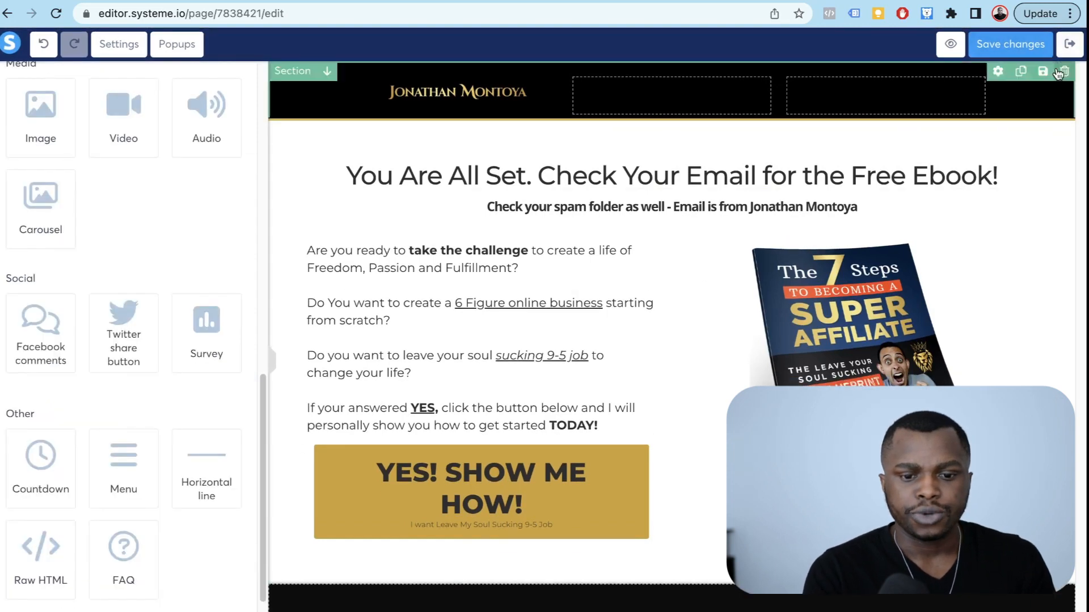
{"action": "left_click", "coordinate": [1065, 72]}
{"action": "left_click", "coordinate": [683, 99]}
Step: Change the headline to "You Are All Set. Check Your Email for access to the challenge!"
{"action": "left_click", "coordinate": [536, 117]}
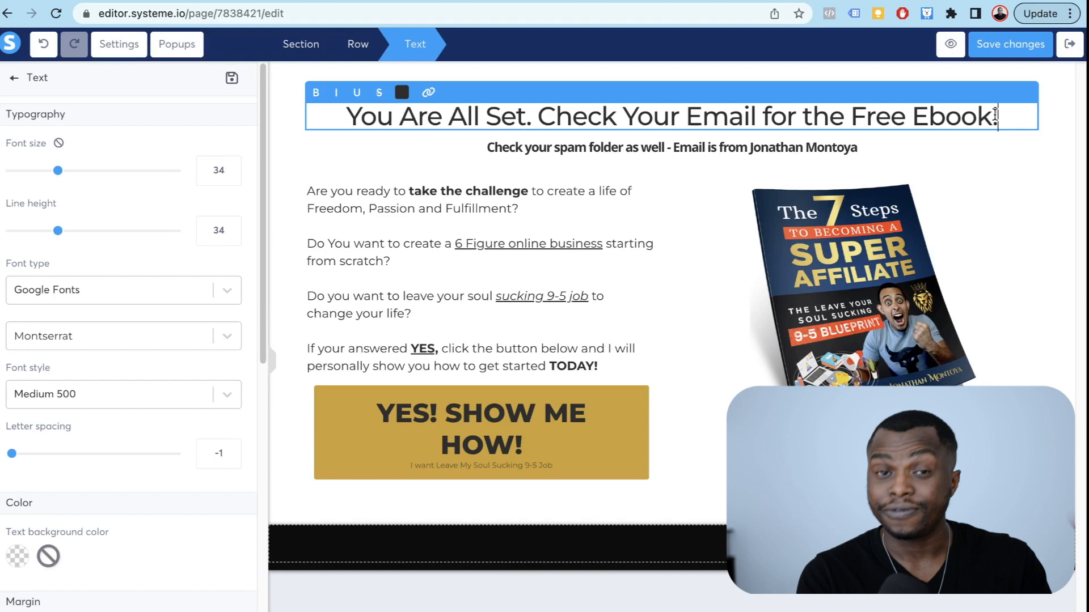
{"action": "mouse_move", "coordinate": [995, 116]}
{"action": "left_mouse_down"}
{"action": "mouse_move", "coordinate": [790, 55]}
{"action": "mouse_move", "coordinate": [544, 97]}
{"action": "mouse_move", "coordinate": [554, 116]}
{"action": "mouse_move", "coordinate": [988, 115]}
{"action": "left_mouse_up"}
{"action": "left_click", "coordinate": [554, 115]}
{"action": "left_click", "coordinate": [987, 115]}
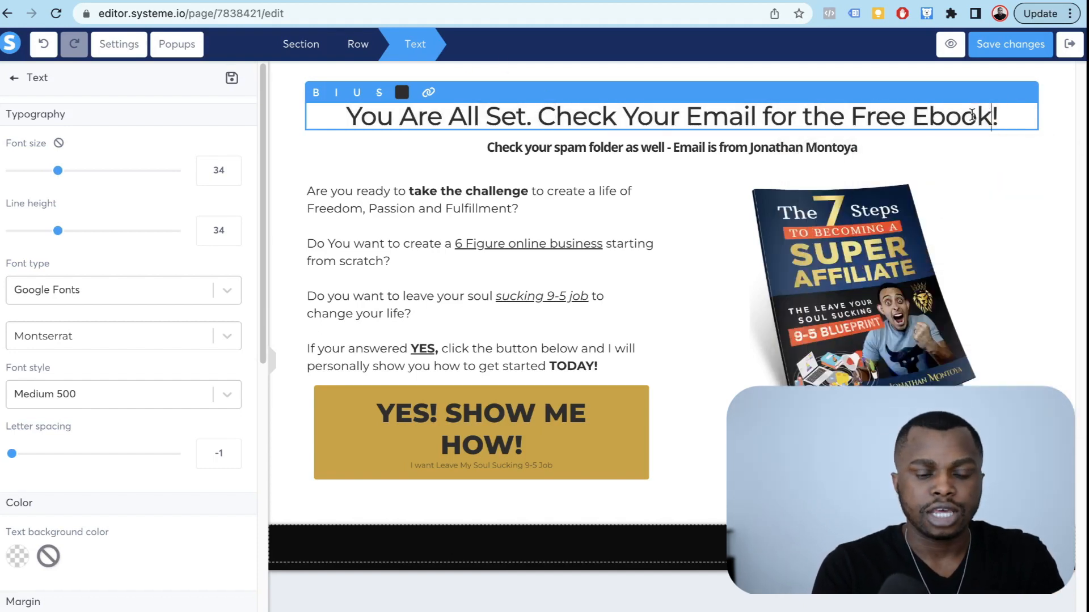
{"action": "left_click_drag", "start_coordinate": [807, 116], "coordinate": [985, 121]}
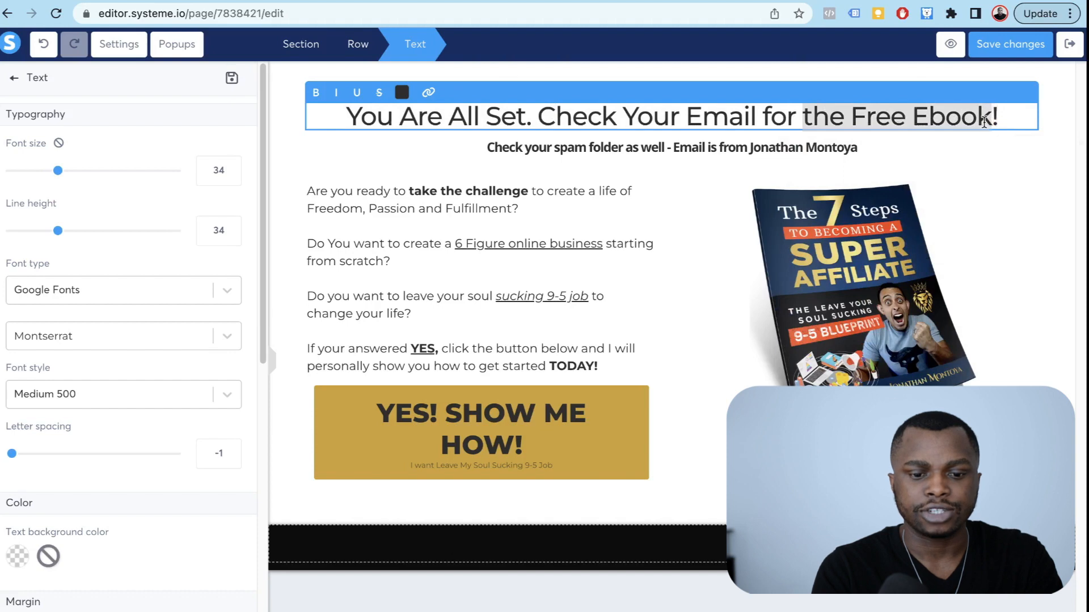
{"action": "type", "text": "access to the challenge"}
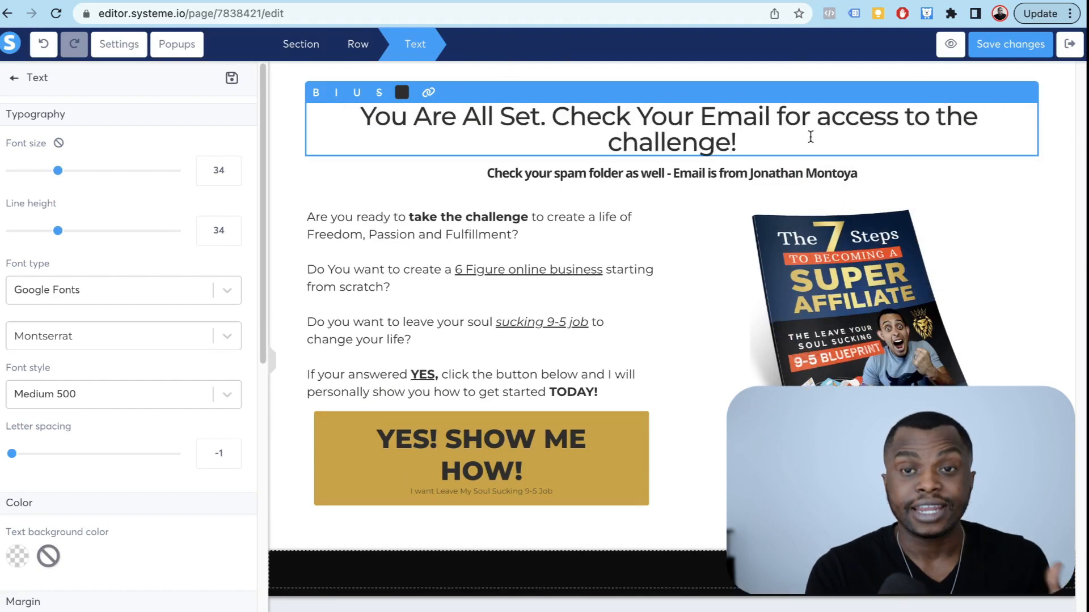
Step: Replace the sender's name in the spam folder notice below the headline with the new sender's name
{"action": "left_click", "coordinate": [566, 177]}
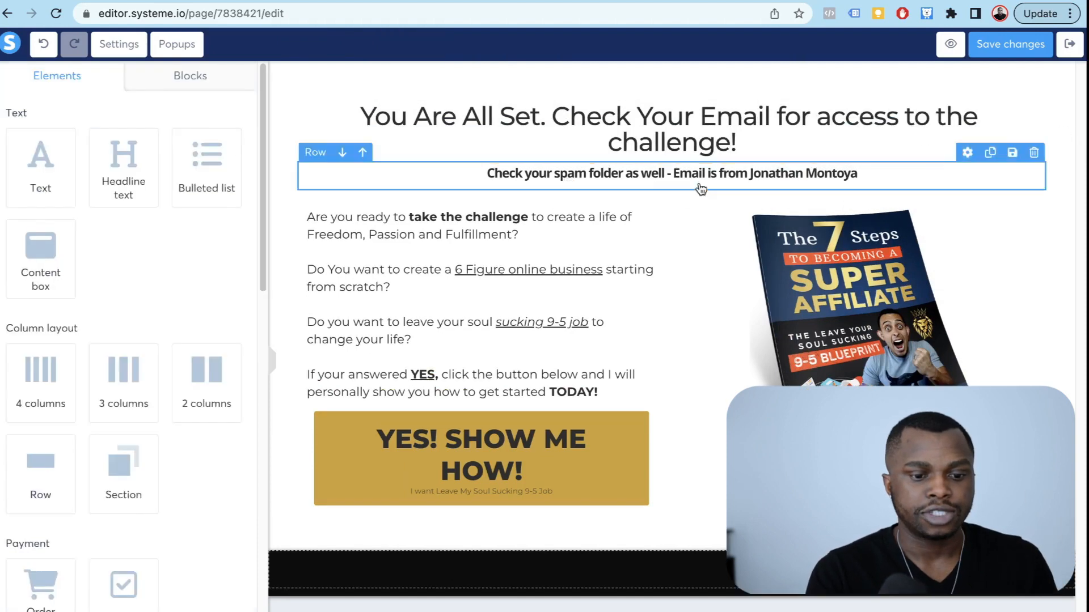
{"action": "left_click", "coordinate": [849, 174]}
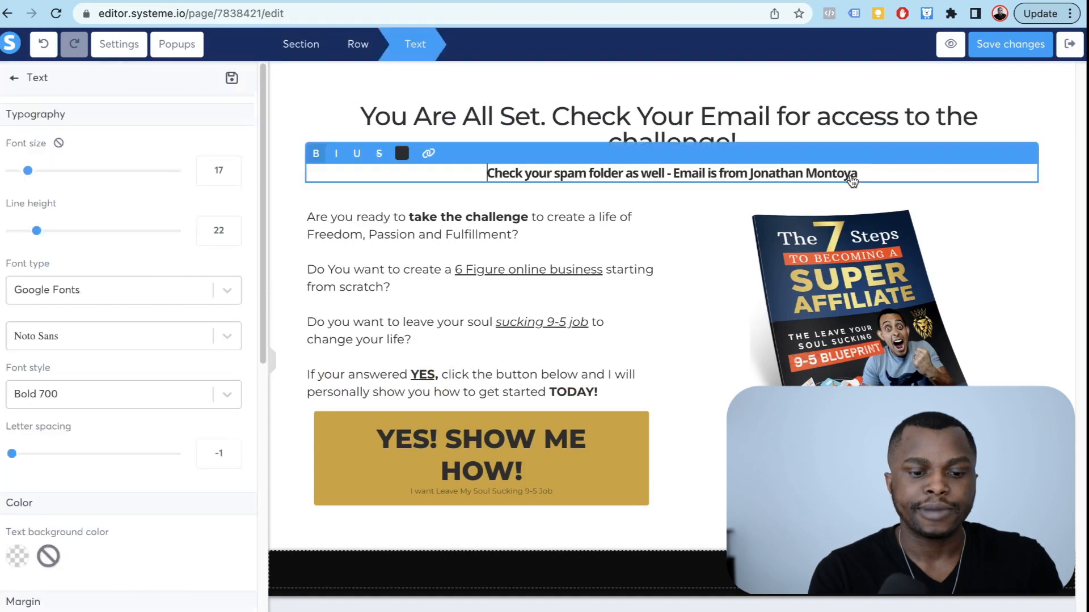
{"action": "left_click_drag", "start_coordinate": [860, 175], "coordinate": [750, 176]}
{"action": "type", "text": "Daniel Mor"}
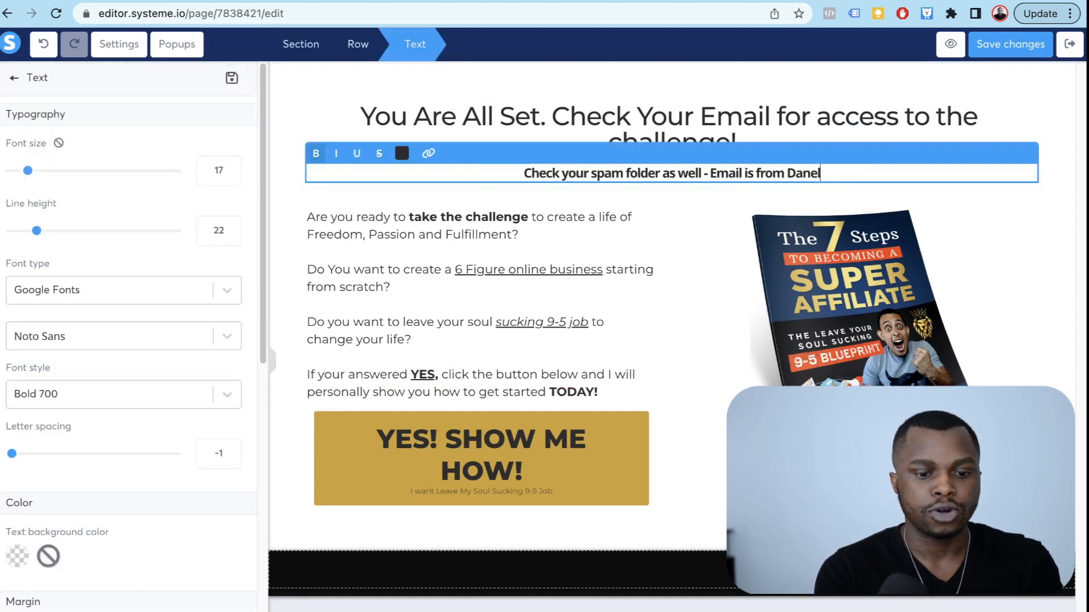
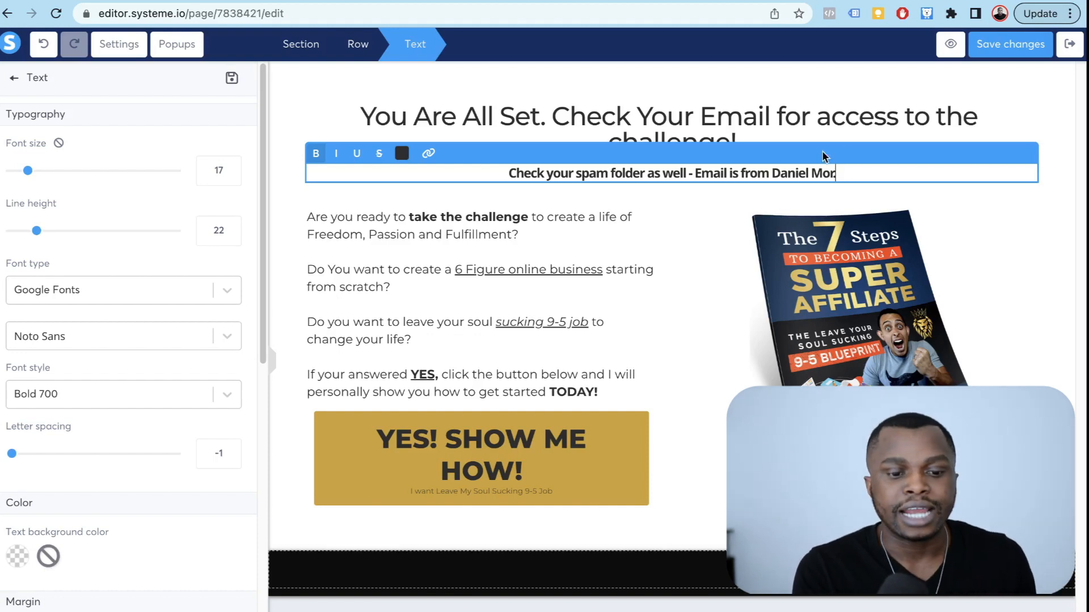
Step: Delete the ebook cover image beside the text paragraphs
{"action": "left_click", "coordinate": [919, 291]}
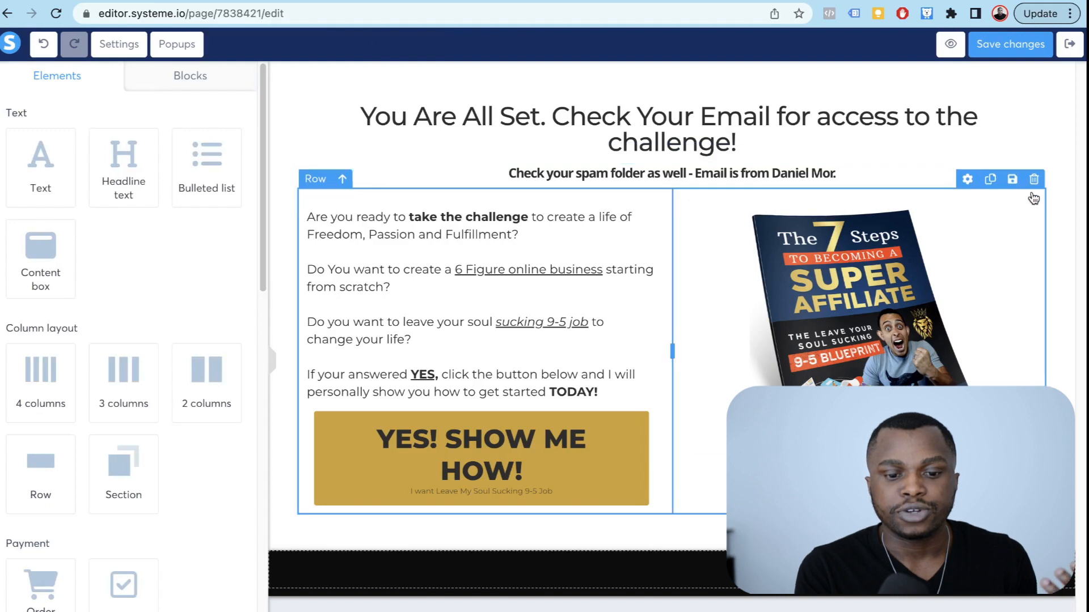
{"action": "left_click", "coordinate": [1026, 198]}
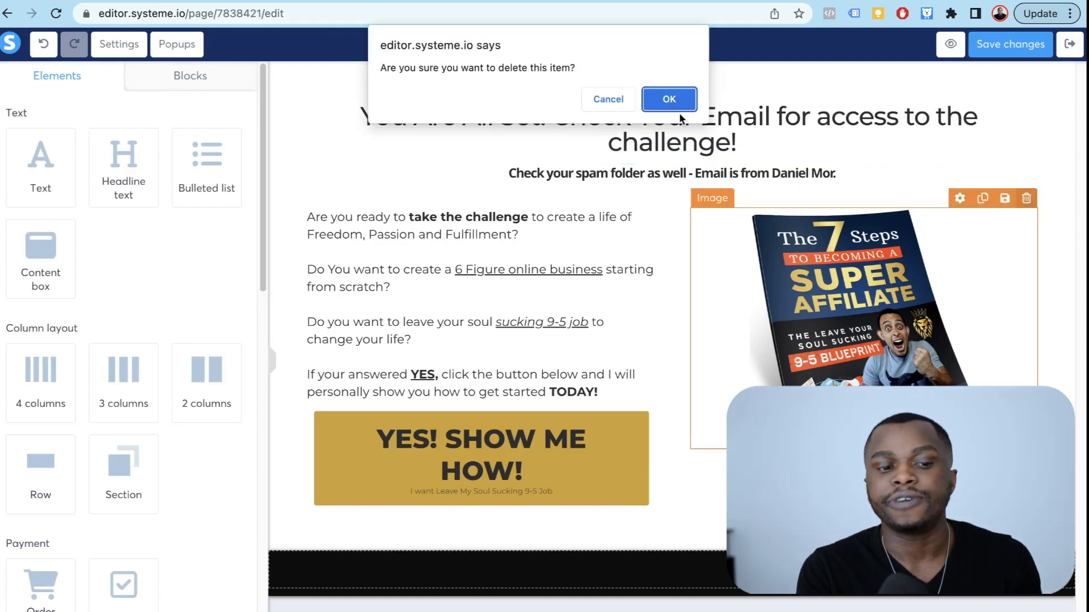
{"action": "left_click", "coordinate": [669, 97]}
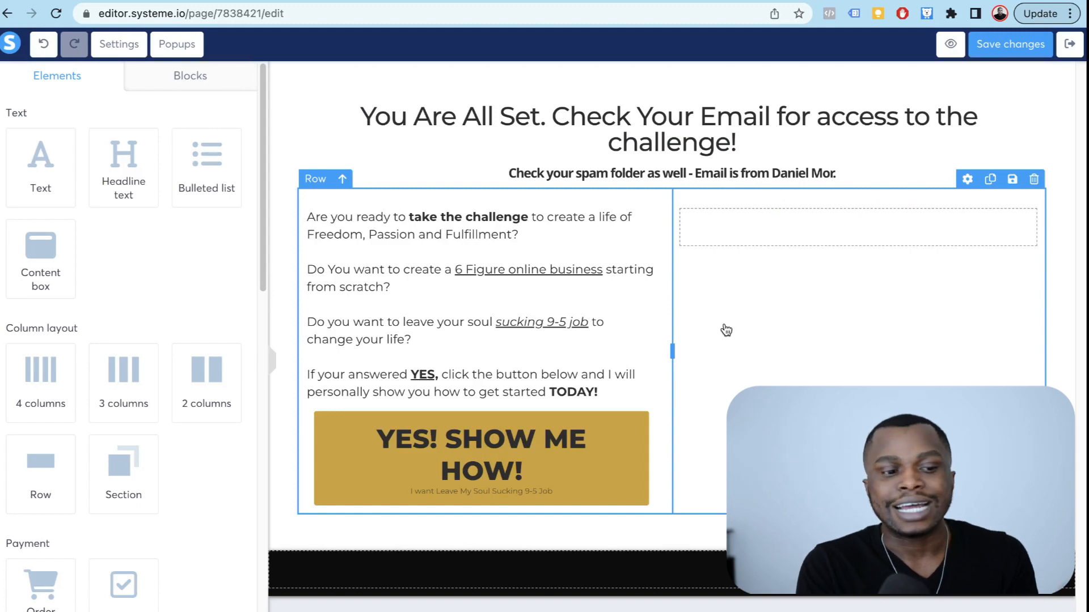
Step: Reword the first paragraph to "Are you ready to take the challenge to get your online business off the ground in 24hrs"
{"action": "left_click", "coordinate": [497, 377]}
{"action": "left_click", "coordinate": [598, 277]}
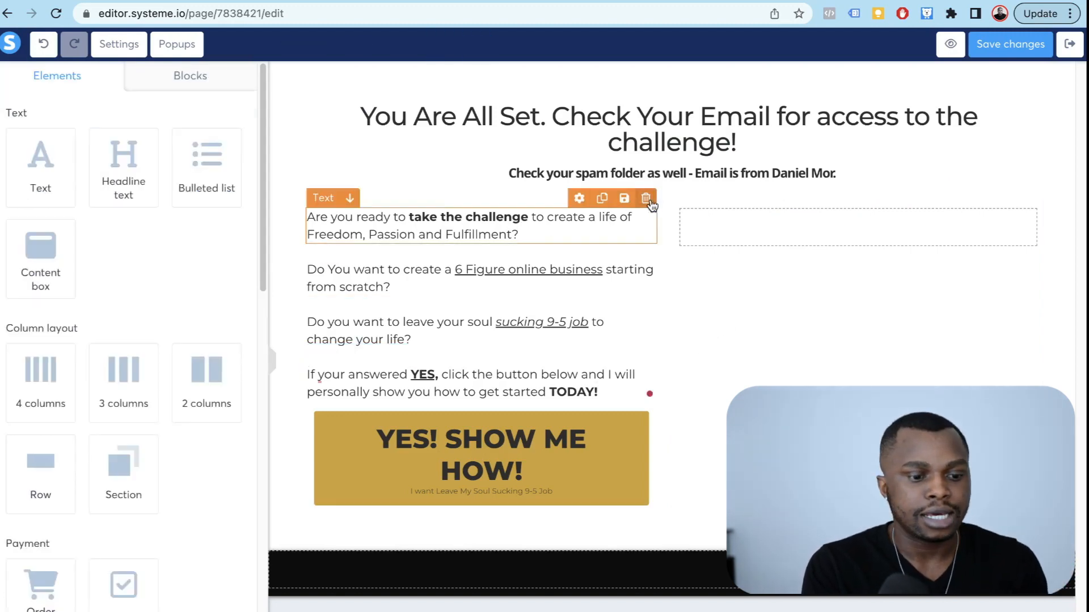
{"action": "left_click", "coordinate": [544, 228]}
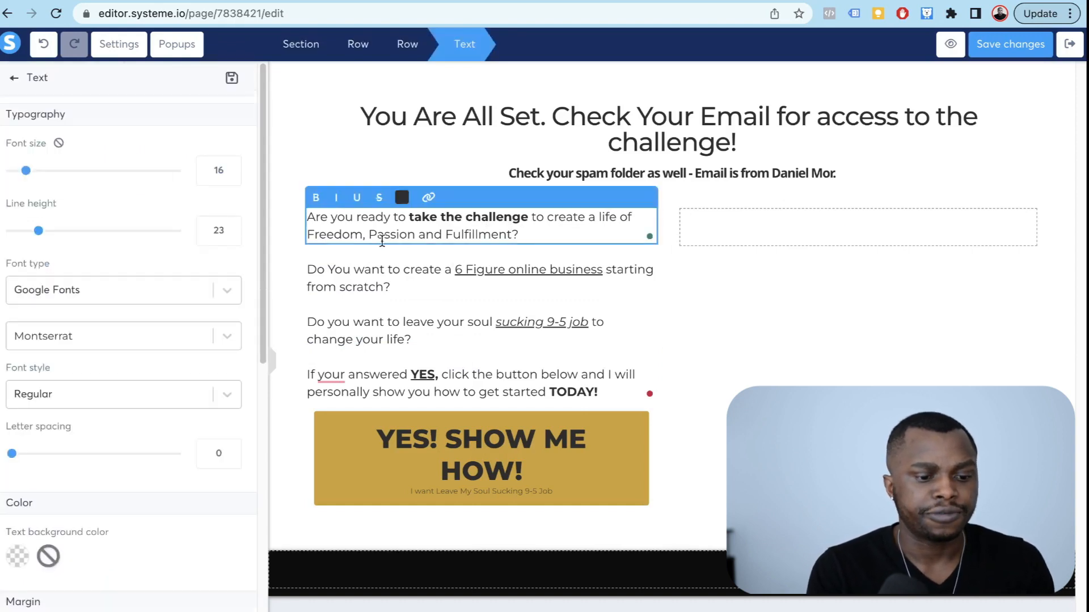
{"action": "left_click", "coordinate": [536, 252]}
{"action": "left_click", "coordinate": [551, 219]}
{"action": "left_click_drag", "start_coordinate": [547, 218], "coordinate": [579, 241]}
{"action": "type", "text": "get your online busine"}
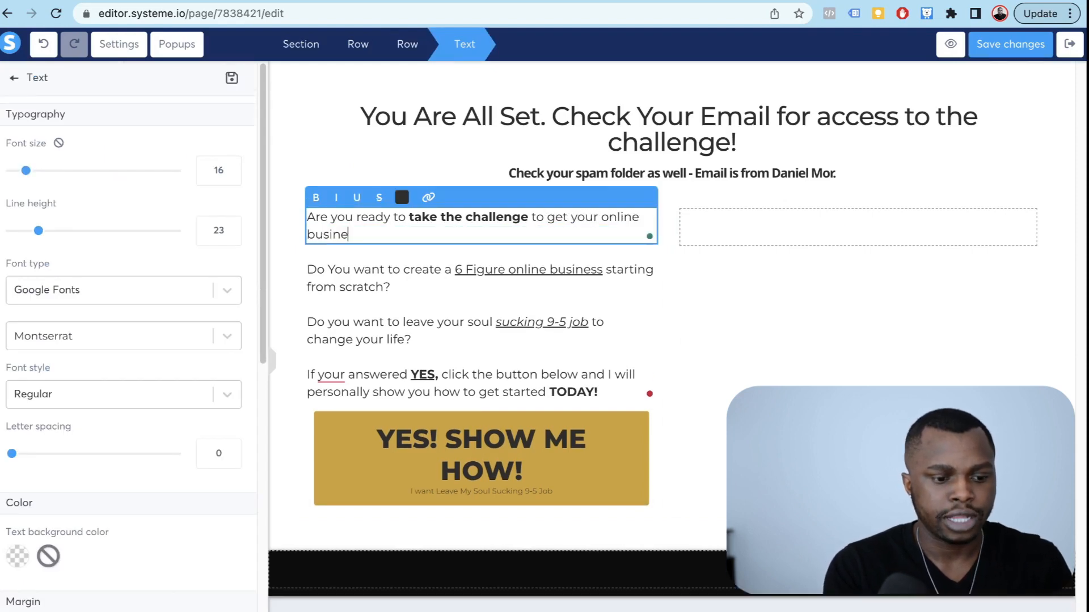
{"action": "type", "text": "ss off the ground in 24hrs"}
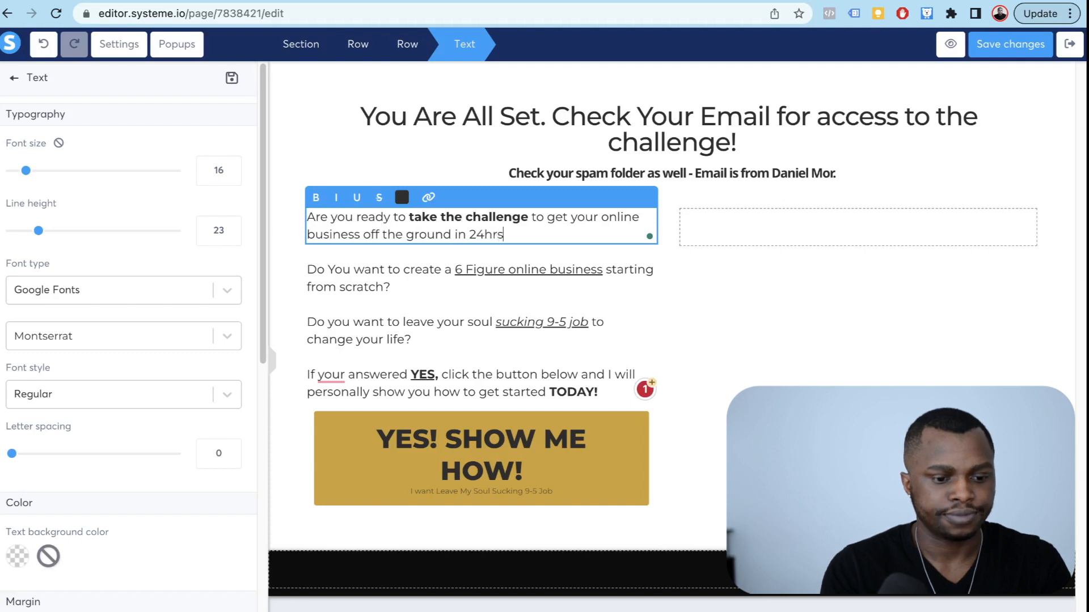
Step: In the last paragraph, replace "TODAY!" with "IN THE CHALLENGE." and correct "If your answered" to "If you answered"
{"action": "left_click", "coordinate": [619, 279]}
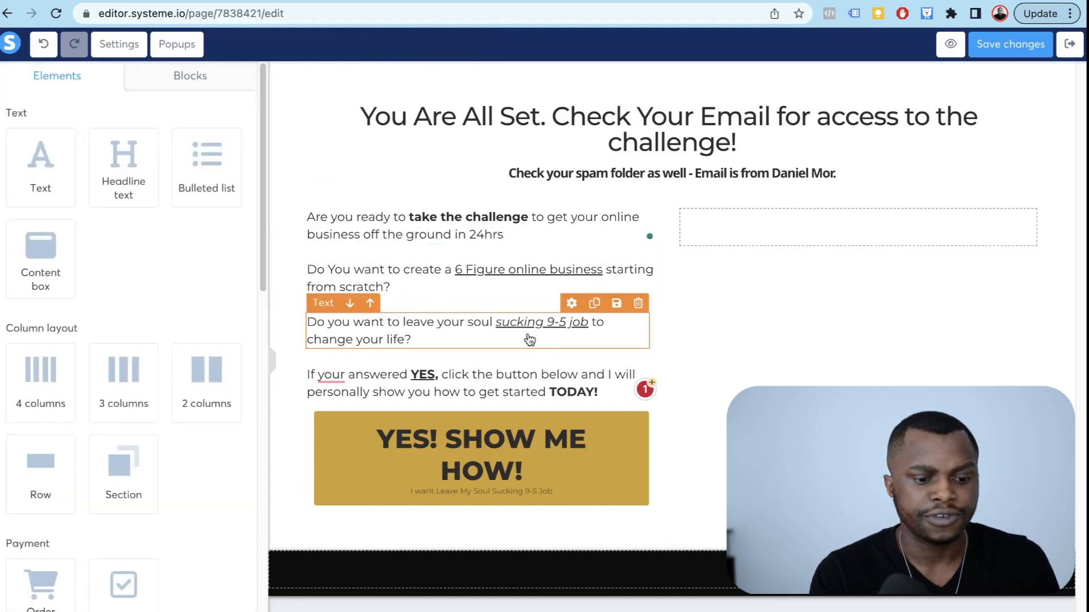
{"action": "left_click", "coordinate": [599, 391]}
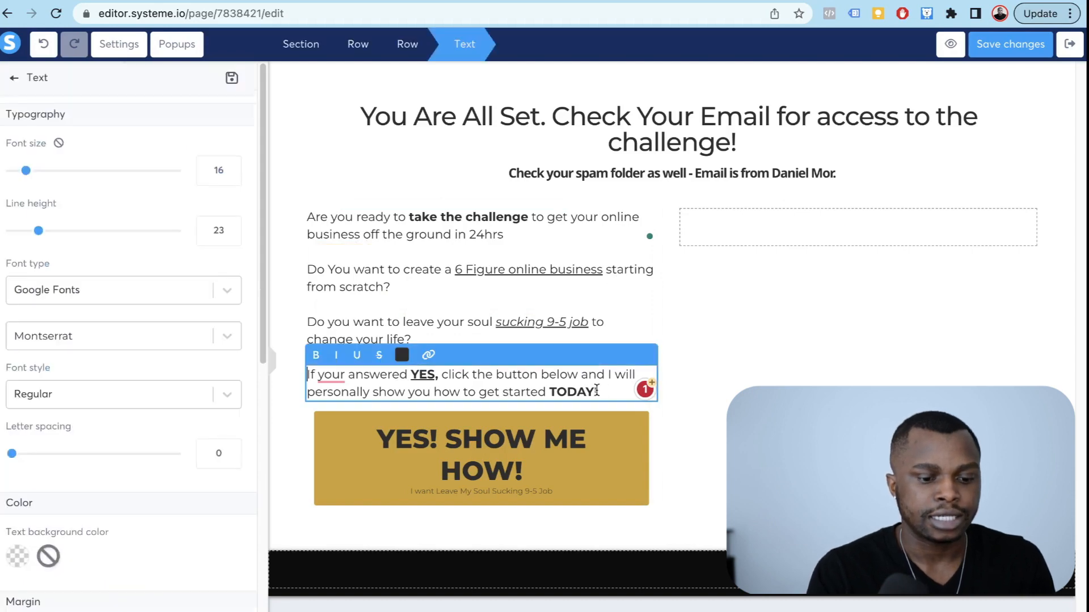
{"action": "left_click_drag", "start_coordinate": [599, 392], "coordinate": [549, 392]}
{"action": "type", "text": "IN THE CHALLENGE."}
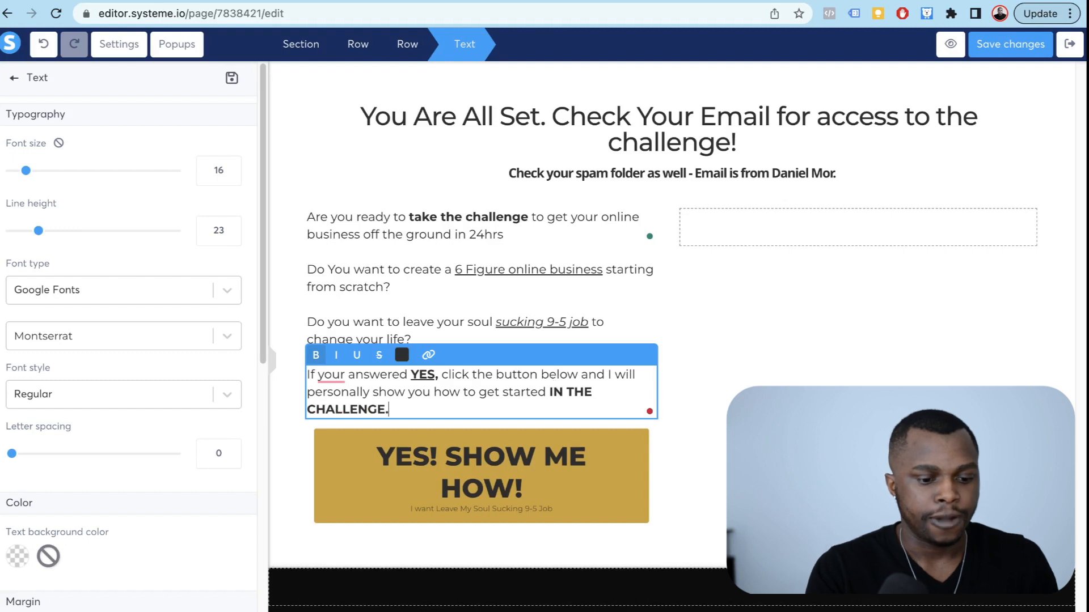
{"action": "left_click", "coordinate": [713, 358]}
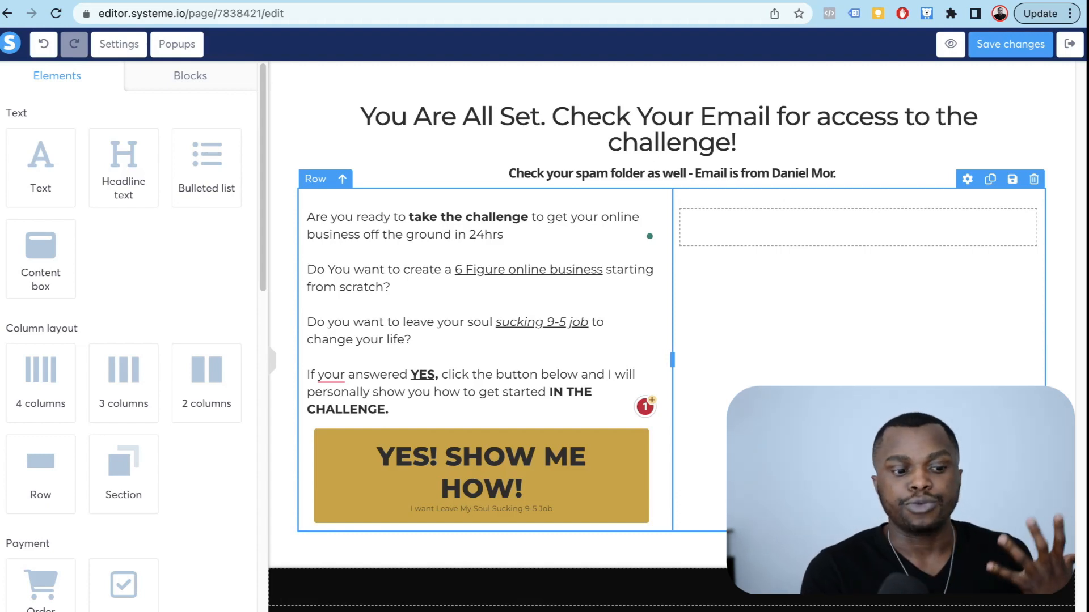
{"action": "left_click", "coordinate": [343, 374]}
{"action": "left_click", "coordinate": [345, 374]}
{"action": "key", "text": "BackSpace"}
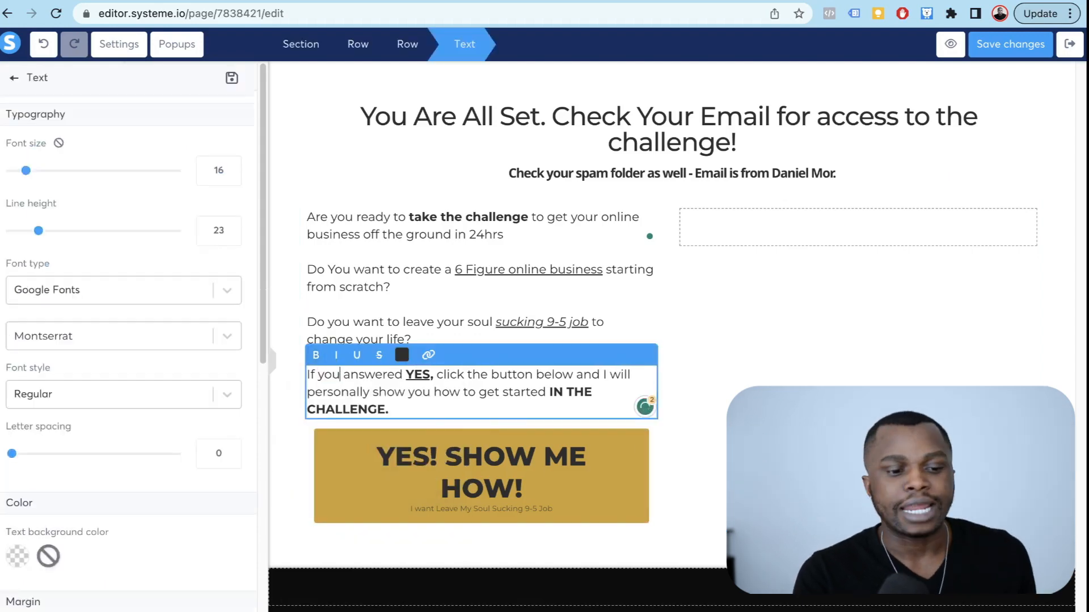
{"action": "left_click", "coordinate": [776, 226]}
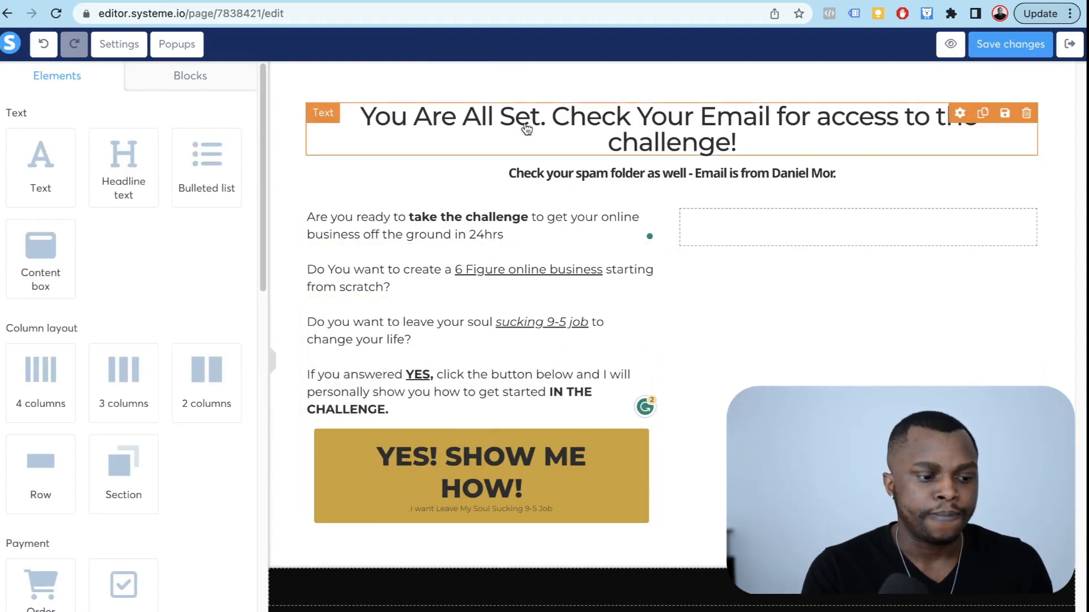
Step: Move the four paragraphs into a new single-column row under the spam notice and delete the old two-column row with its button
{"action": "scroll", "coordinate": [89, 404], "scroll_direction": "down", "scroll_amount": 3}
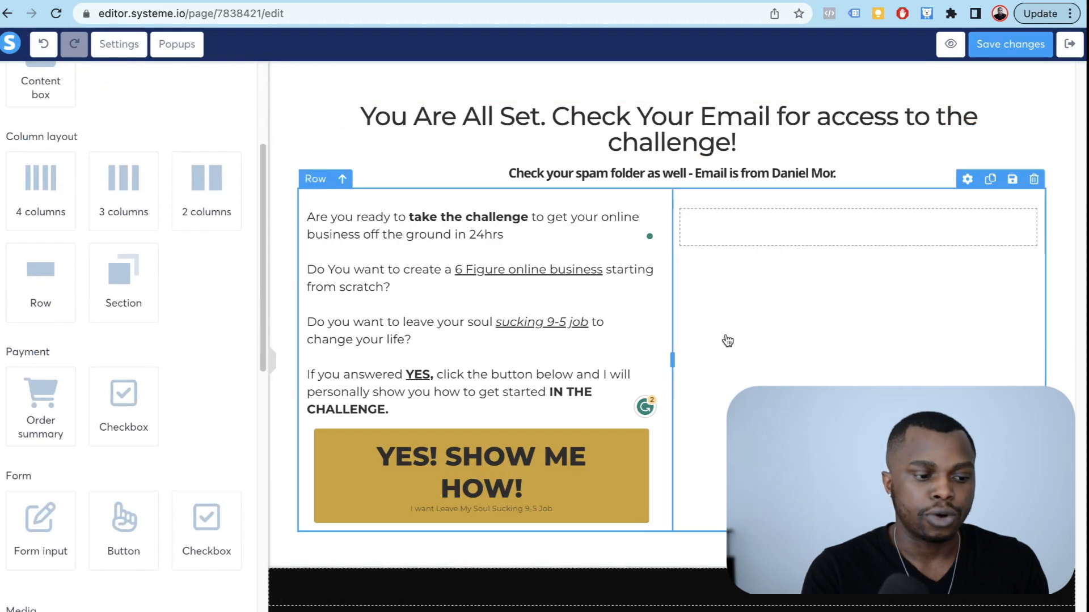
{"action": "left_click_drag", "start_coordinate": [40, 271], "coordinate": [726, 193]}
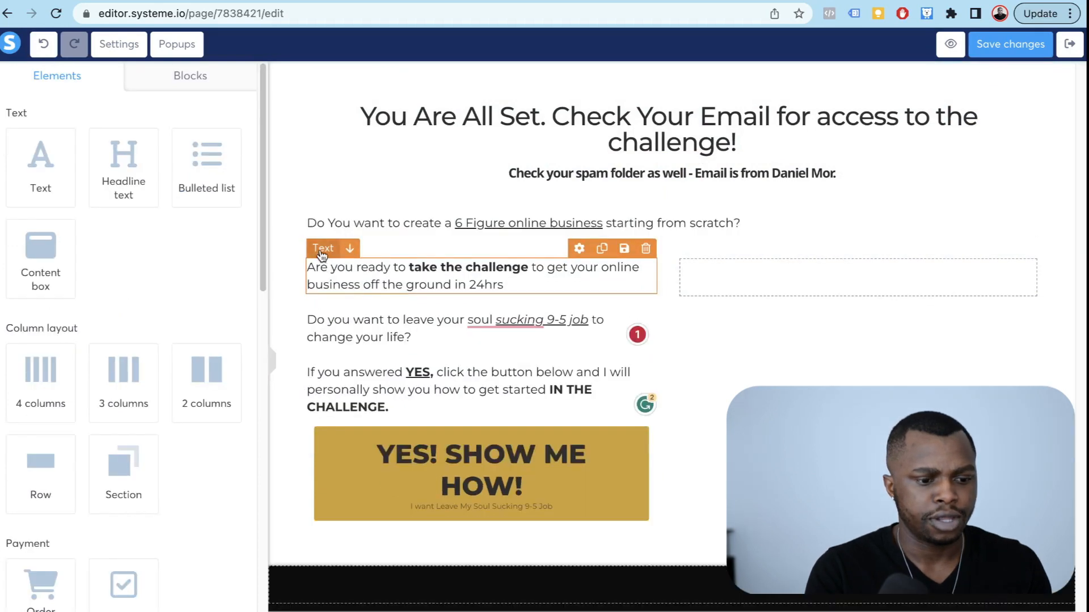
{"action": "left_click_drag", "start_coordinate": [321, 253], "coordinate": [471, 231]}
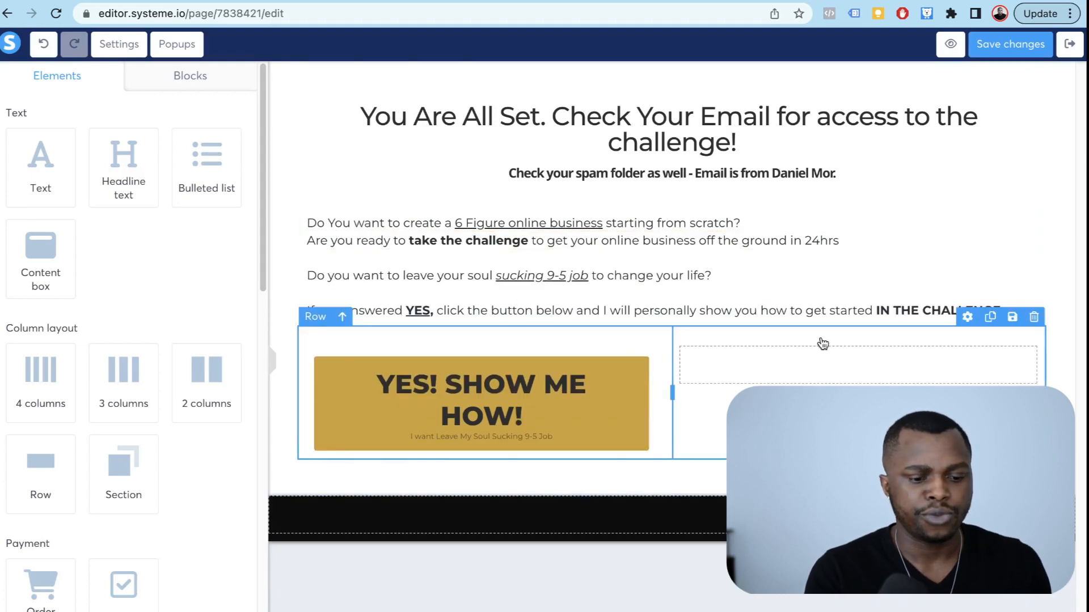
{"action": "left_click", "coordinate": [1033, 320]}
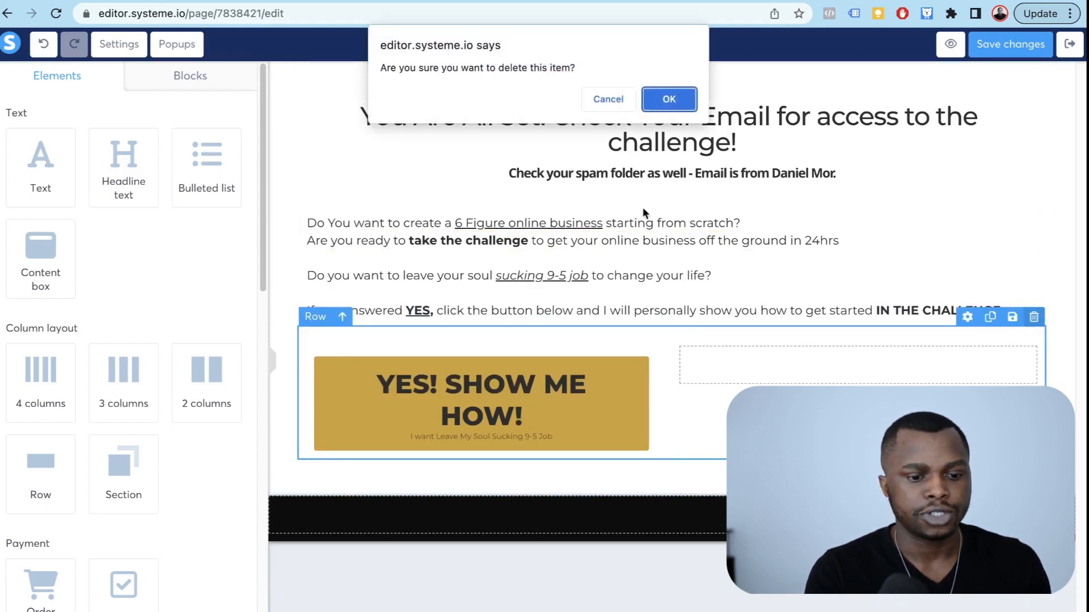
{"action": "left_click", "coordinate": [680, 101]}
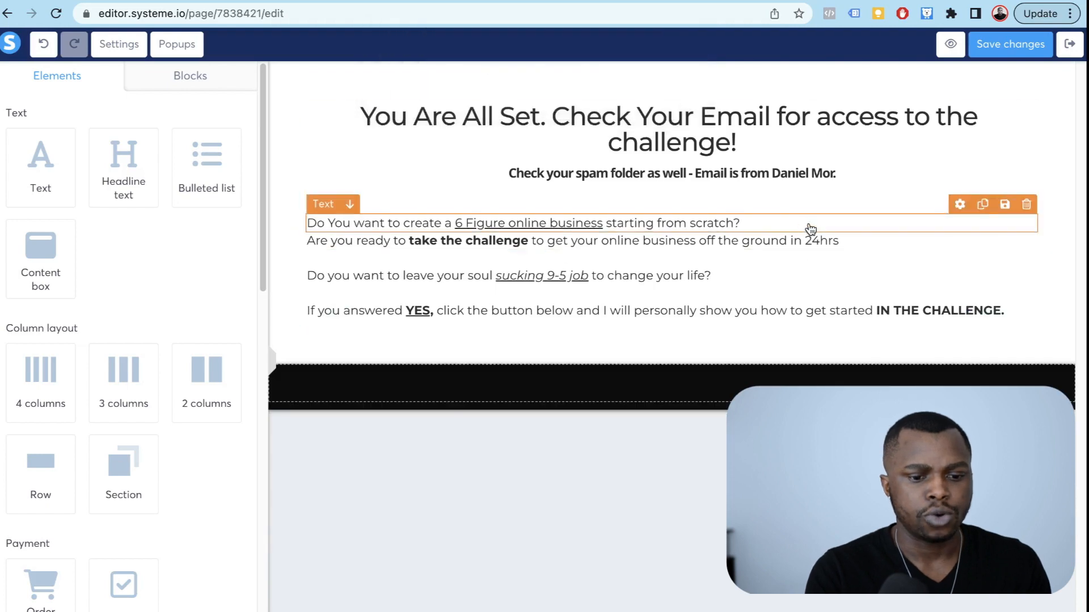
Step: Add a blank line between the "6 Figure online business" paragraph and the "take the challenge" paragraph
{"action": "left_click", "coordinate": [777, 223]}
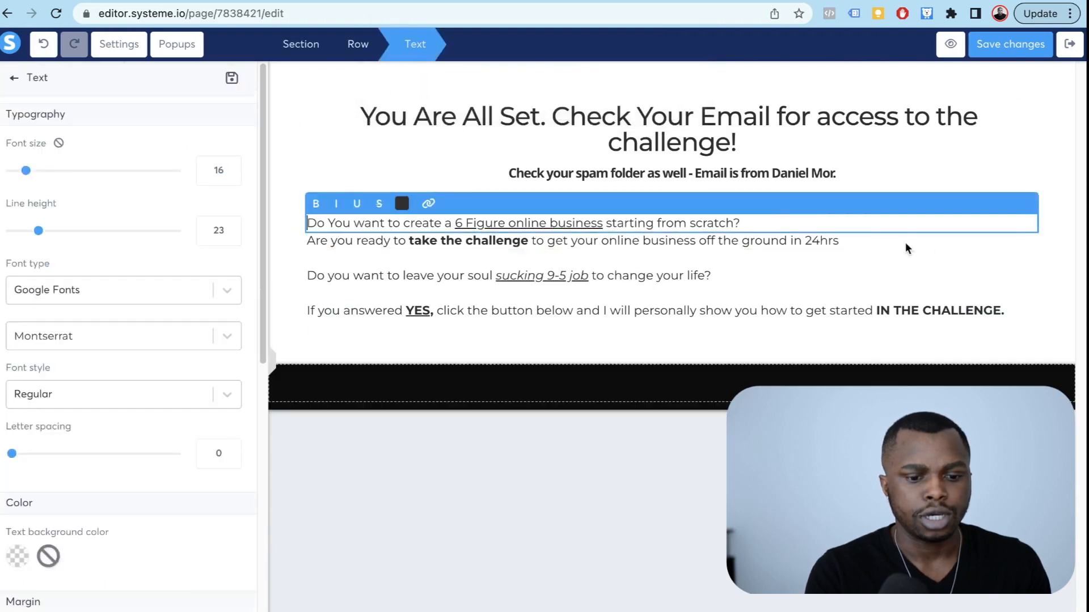
{"action": "left_click", "coordinate": [842, 260]}
{"action": "left_click", "coordinate": [306, 223]}
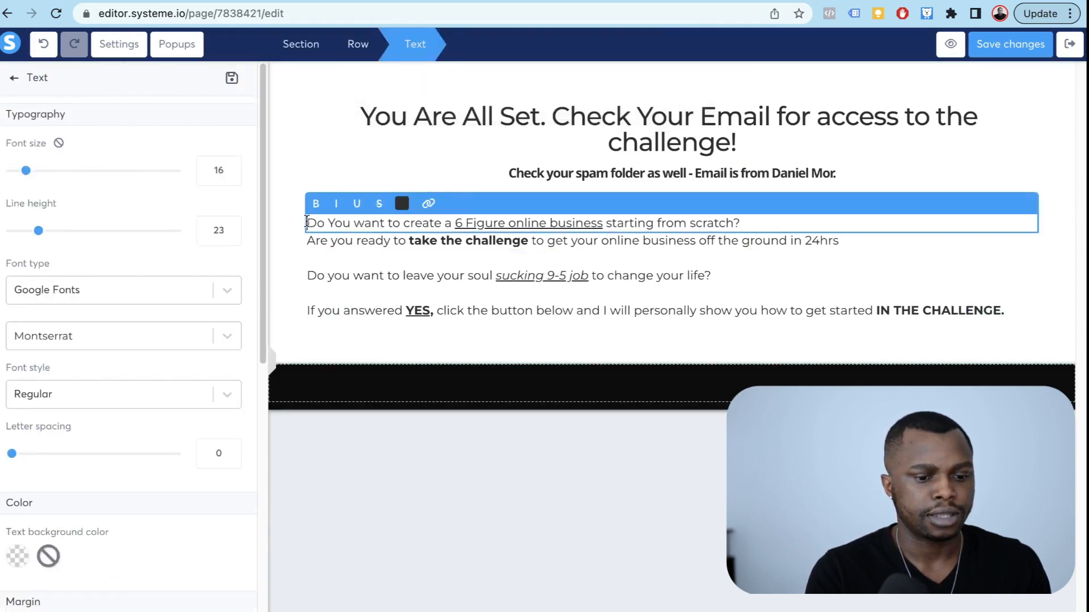
{"action": "left_click", "coordinate": [778, 282]}
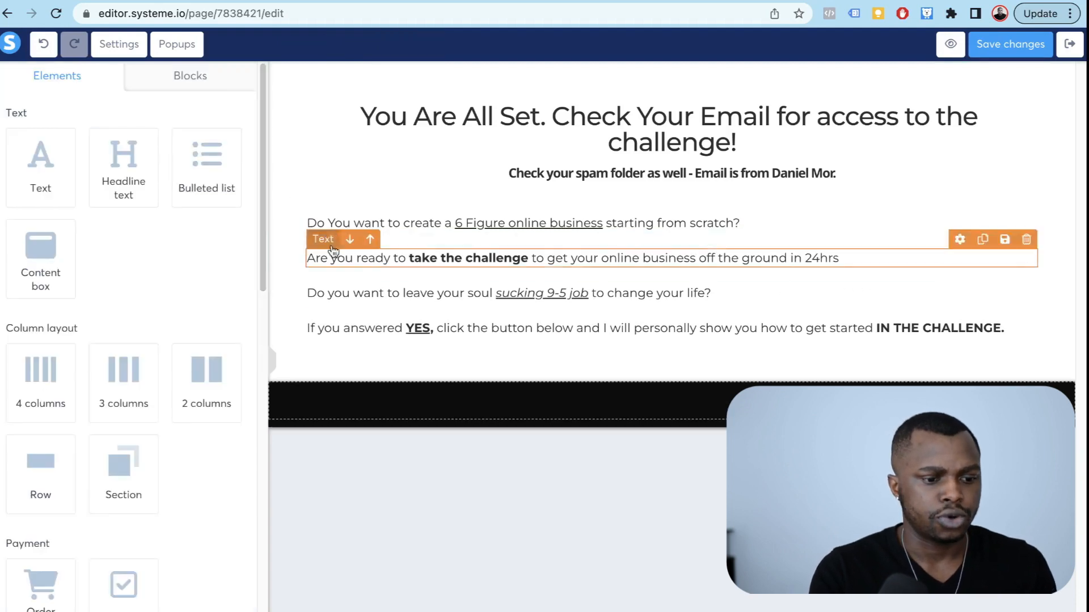
Step: Increase the left/right padding of the paragraphs' row to narrow the text into a centred block
{"action": "left_click", "coordinate": [298, 191]}
{"action": "scroll", "coordinate": [107, 367], "scroll_direction": "down", "scroll_amount": 4}
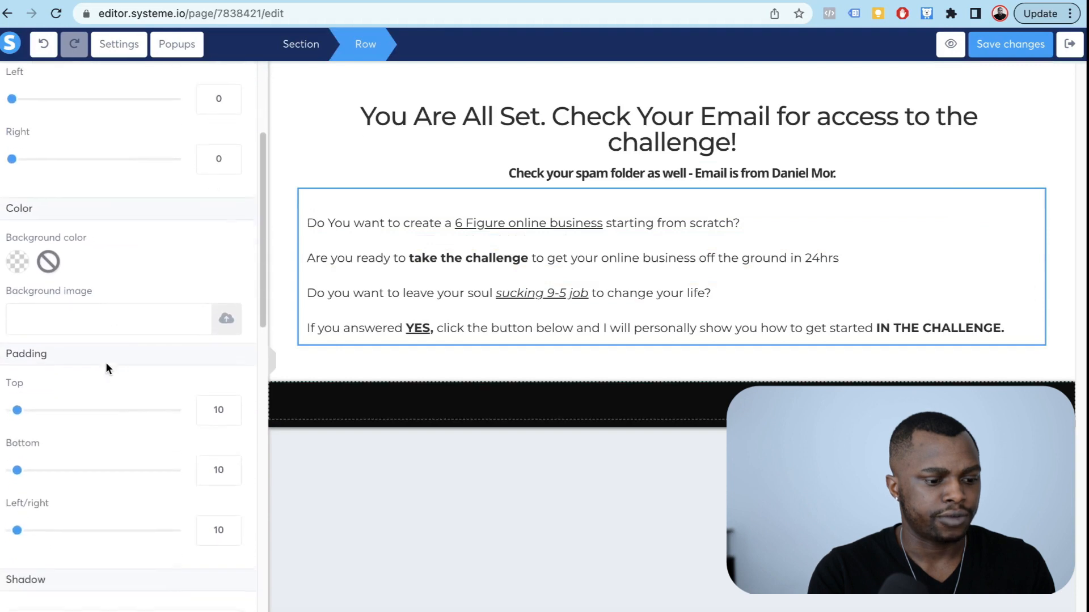
{"action": "left_click_drag", "start_coordinate": [16, 527], "coordinate": [115, 554]}
{"action": "left_click", "coordinate": [834, 312]}
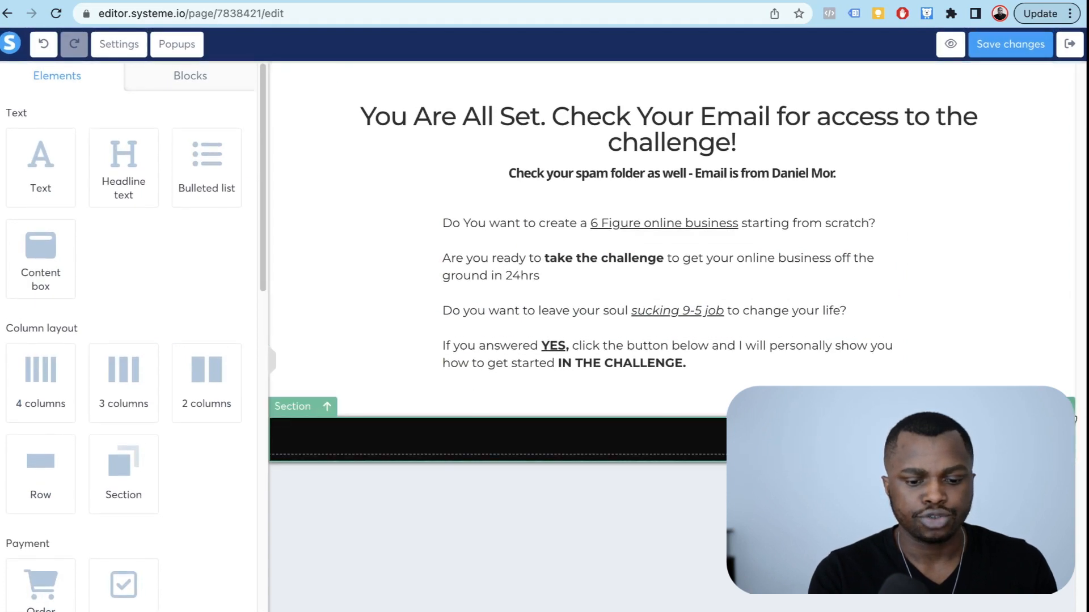
Step: Delete the empty black section below the paragraphs and set the white section's bottom padding to 300
{"action": "left_click", "coordinate": [1072, 406]}
{"action": "left_click", "coordinate": [681, 97]}
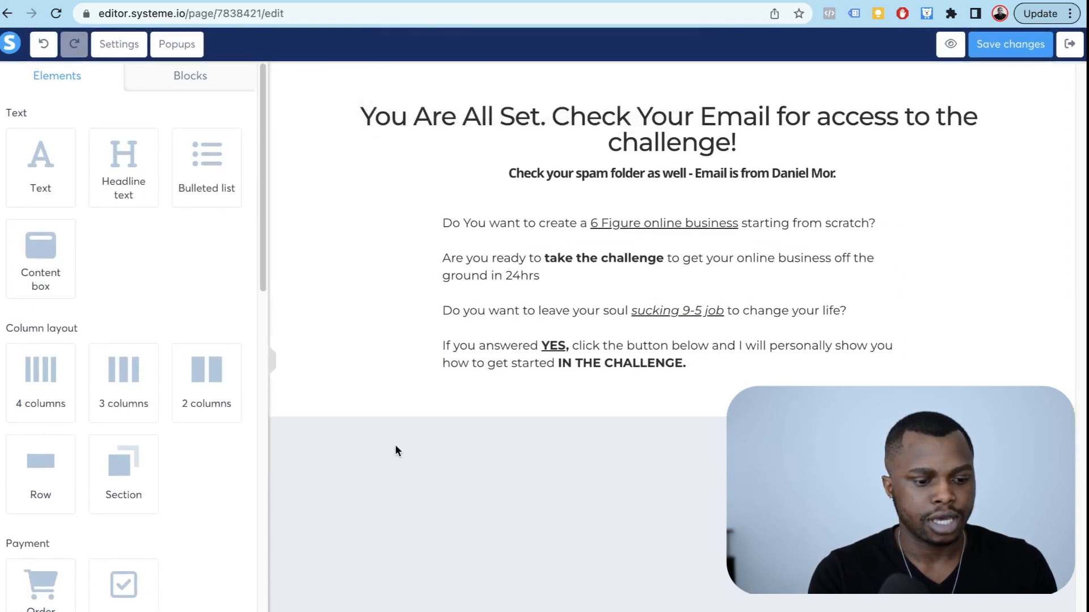
{"action": "left_click", "coordinate": [357, 379]}
{"action": "scroll", "coordinate": [97, 343], "scroll_direction": "down", "scroll_amount": 4}
{"action": "left_click_drag", "start_coordinate": [34, 390], "coordinate": [291, 418]}
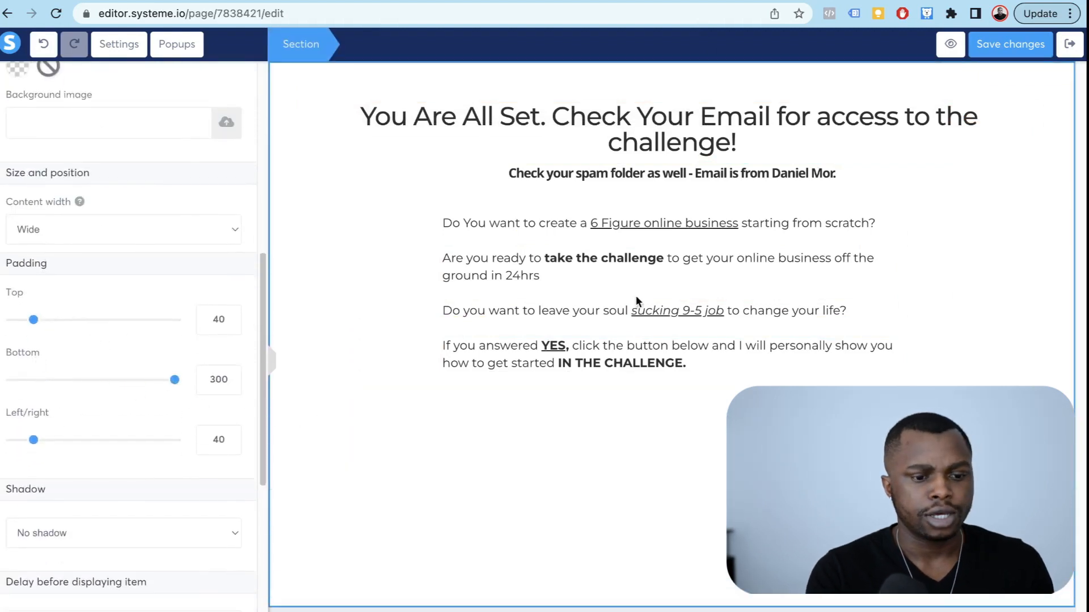
Step: Save the thank you page, view its live version, and return to the funnel steps
{"action": "left_click", "coordinate": [1021, 46]}
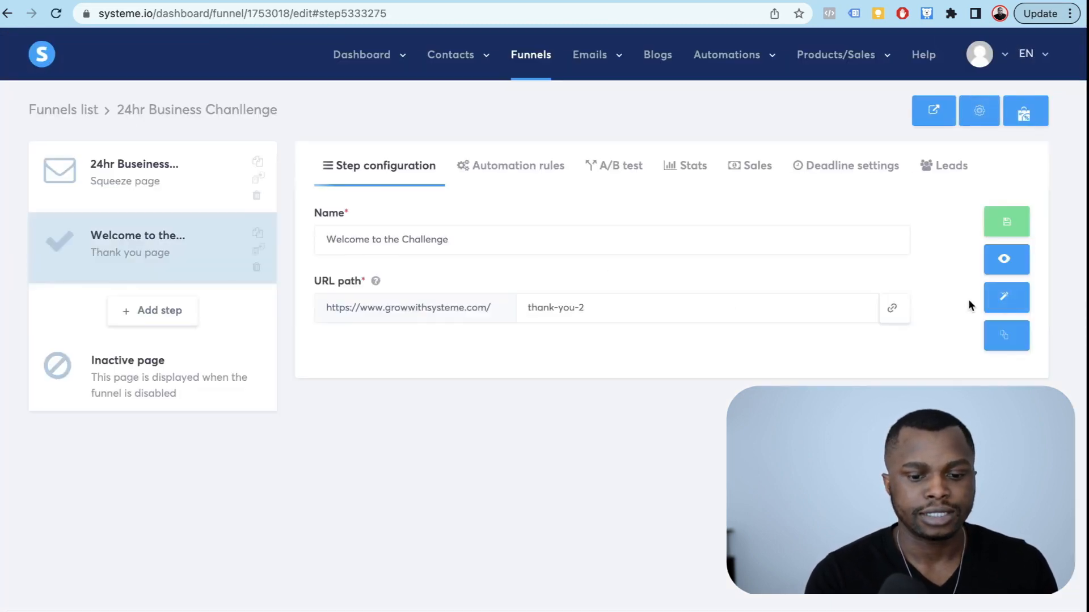
{"action": "left_click", "coordinate": [1007, 260]}
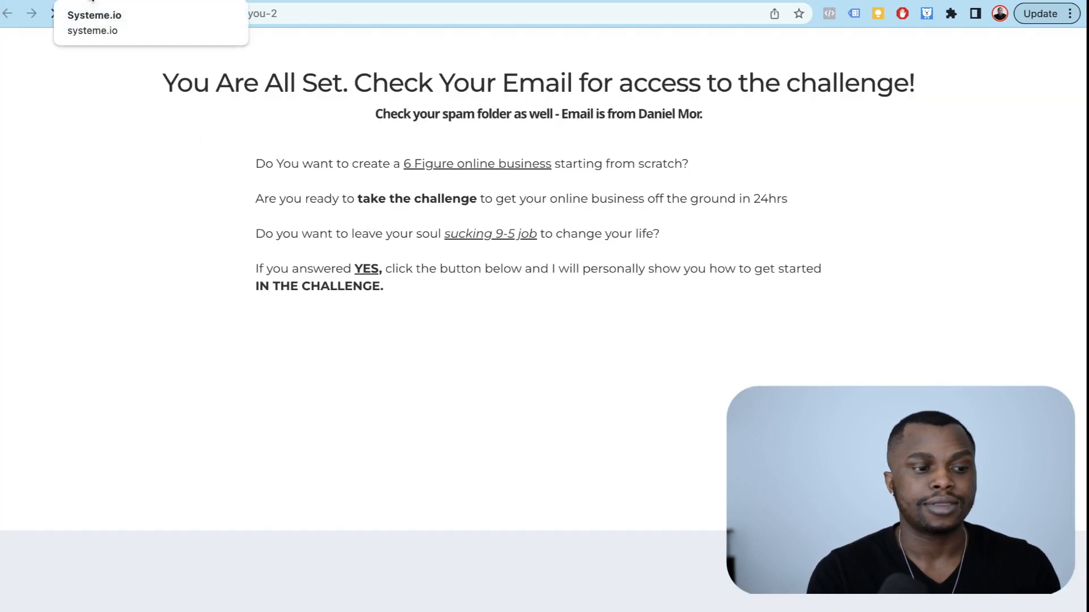
{"action": "left_click", "coordinate": [92, 1]}
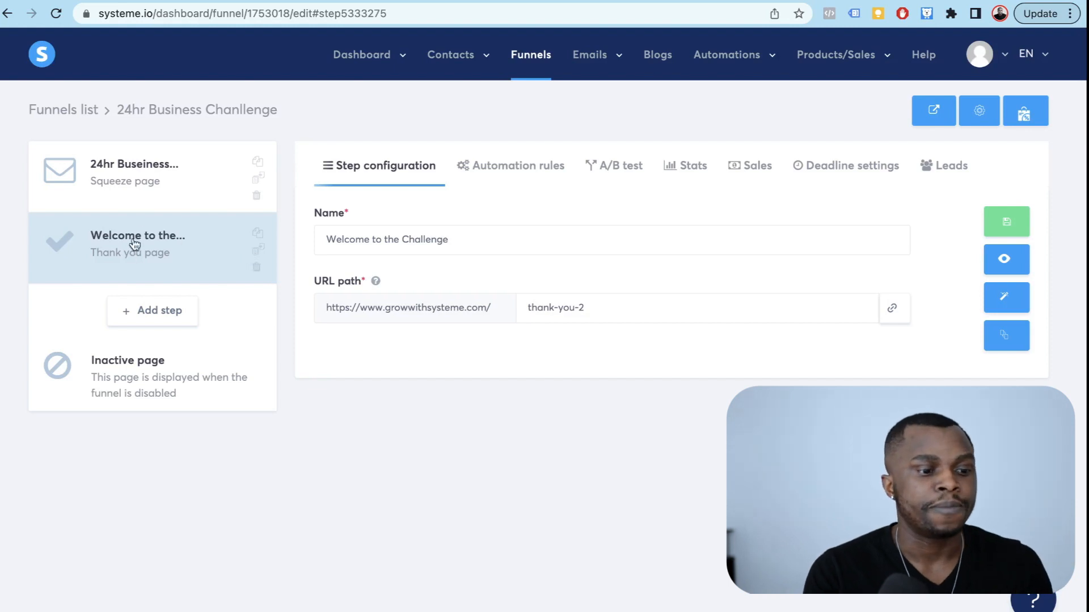
Step: Open the live 24hbc squeeze page and examine its responsive mobile layout with the browser's inspector
{"action": "left_click", "coordinate": [142, 170]}
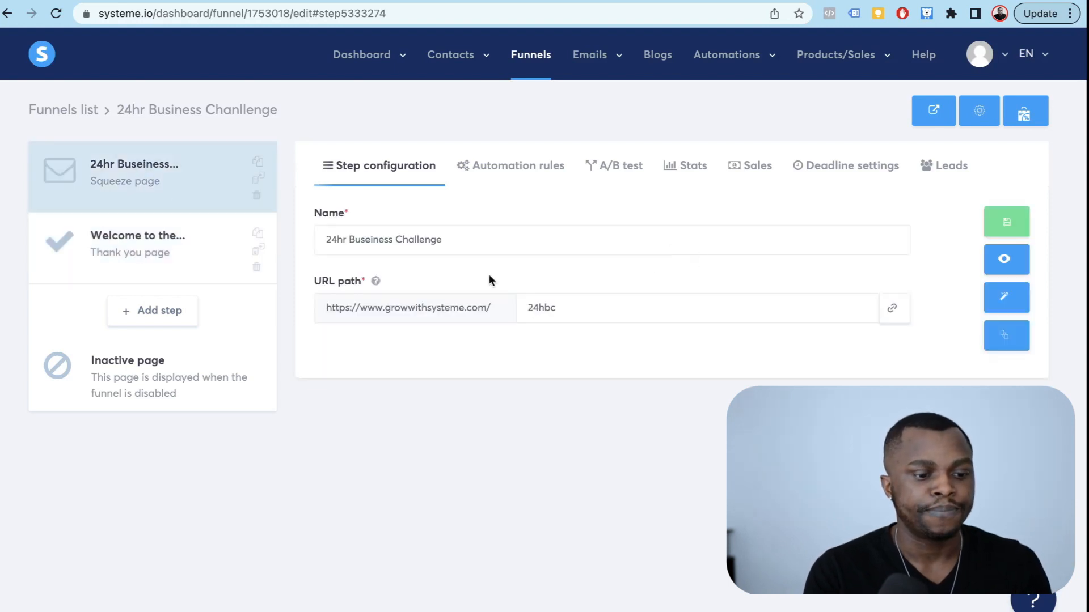
{"action": "left_click", "coordinate": [1003, 260]}
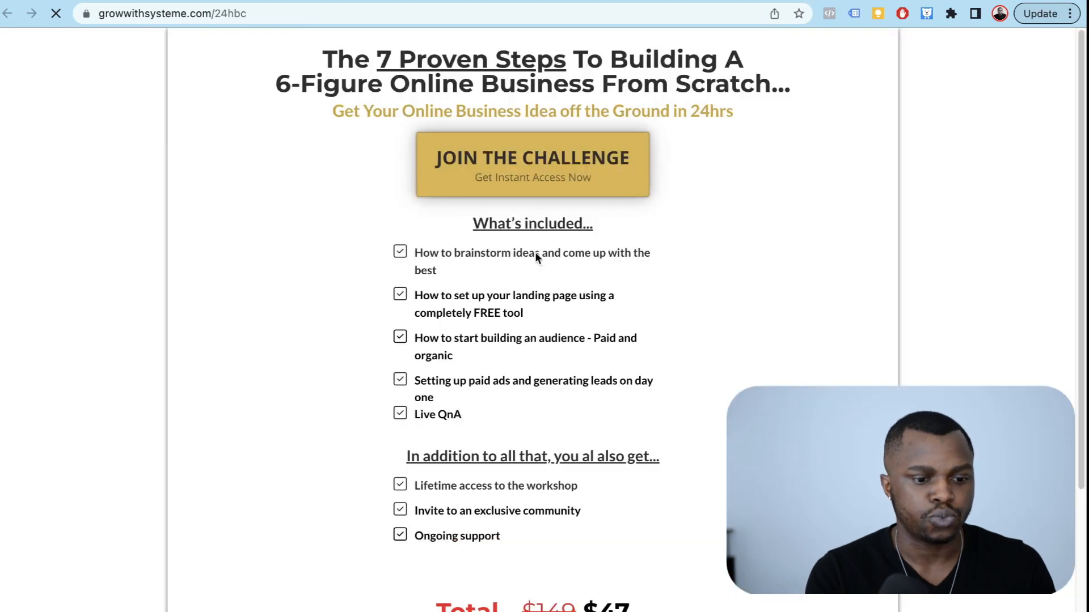
{"action": "right_click", "coordinate": [289, 225]}
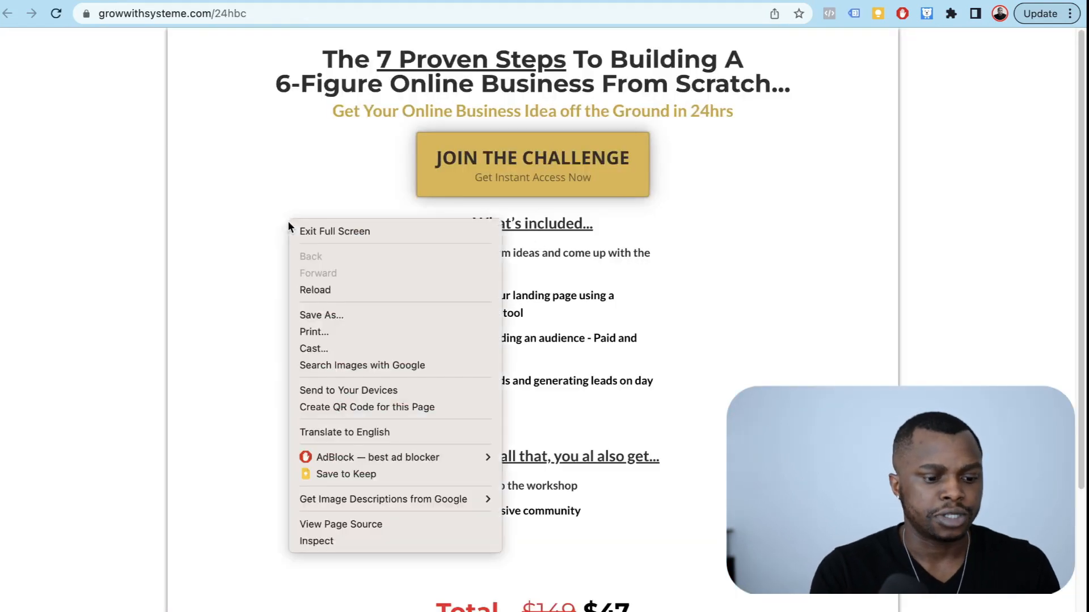
{"action": "left_click", "coordinate": [317, 540]}
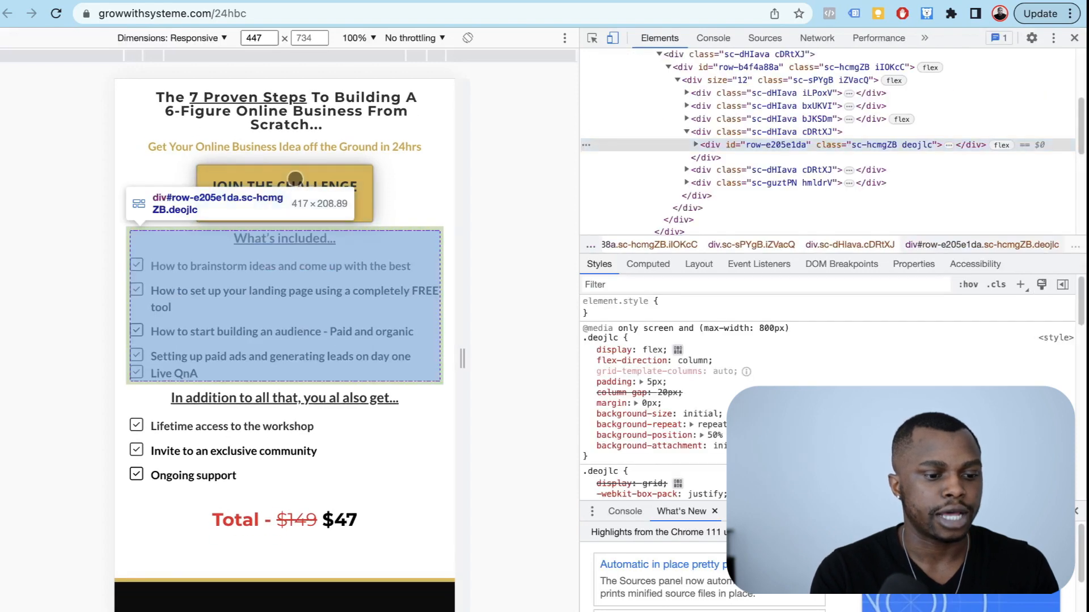
{"action": "scroll", "coordinate": [306, 472], "scroll_direction": "down", "scroll_amount": 1}
{"action": "scroll", "coordinate": [307, 471], "scroll_direction": "up", "scroll_amount": 1}
{"action": "scroll", "coordinate": [306, 471], "scroll_direction": "down", "scroll_amount": 1}
{"action": "scroll", "coordinate": [306, 471], "scroll_direction": "up", "scroll_amount": 2}
{"action": "scroll", "coordinate": [306, 472], "scroll_direction": "down", "scroll_amount": 1}
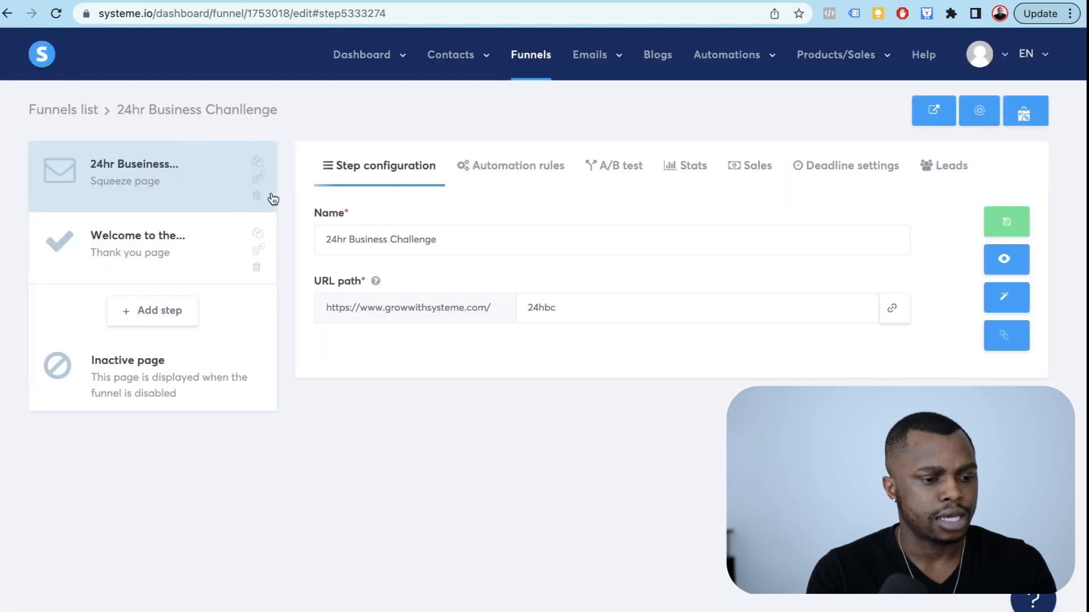
Step: In the squeeze page editor, make the "JOIN THE CHALLENGE" button show Popup №1 and save the page
{"action": "left_click", "coordinate": [1001, 305]}
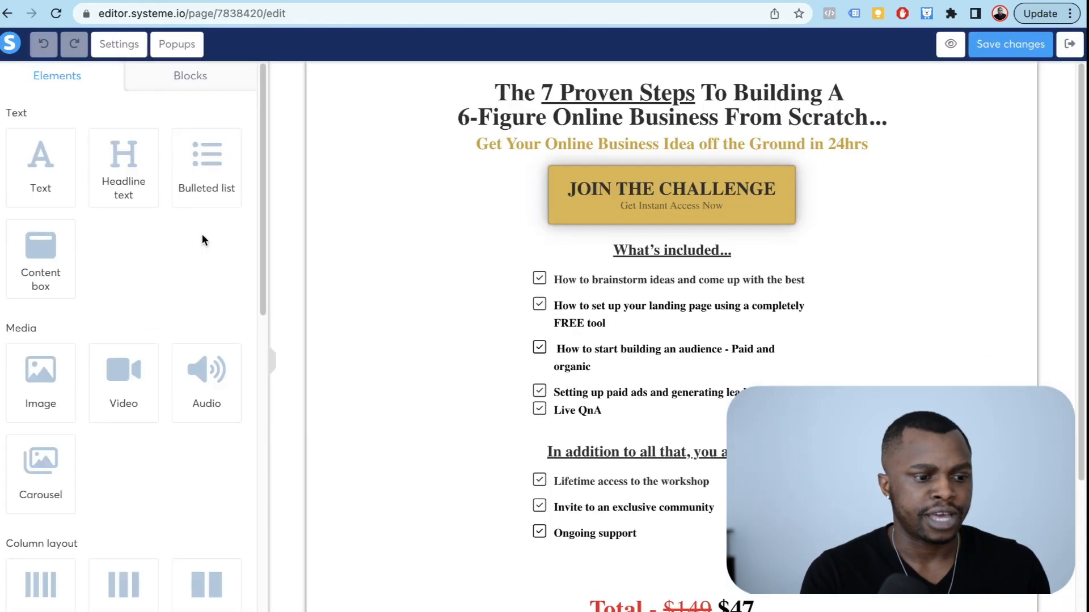
{"action": "left_click", "coordinate": [744, 209]}
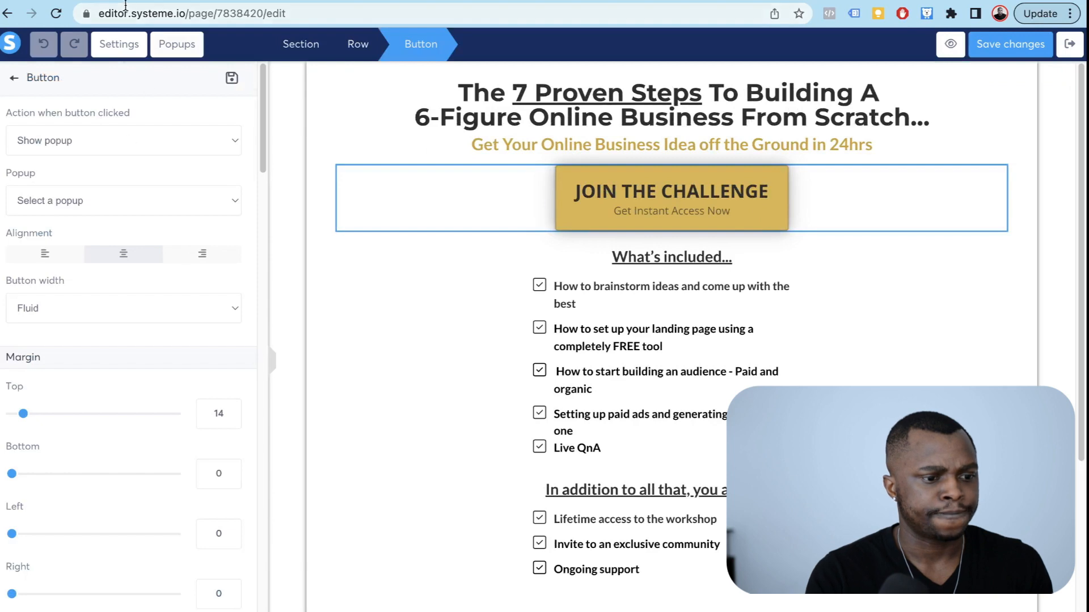
{"action": "left_click", "coordinate": [147, 206]}
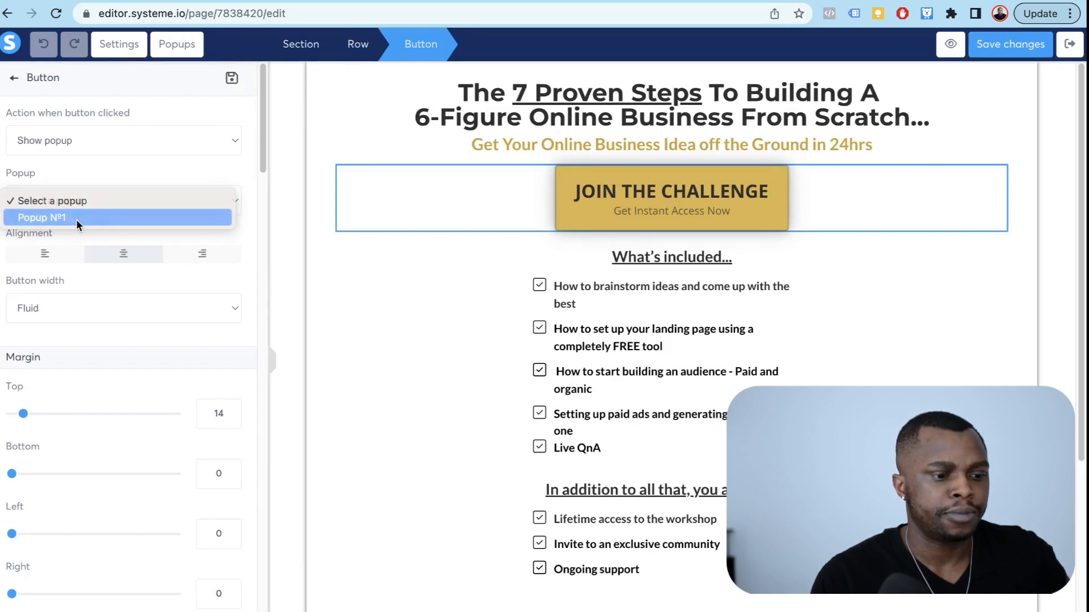
{"action": "left_click", "coordinate": [78, 220]}
{"action": "left_click", "coordinate": [1005, 57]}
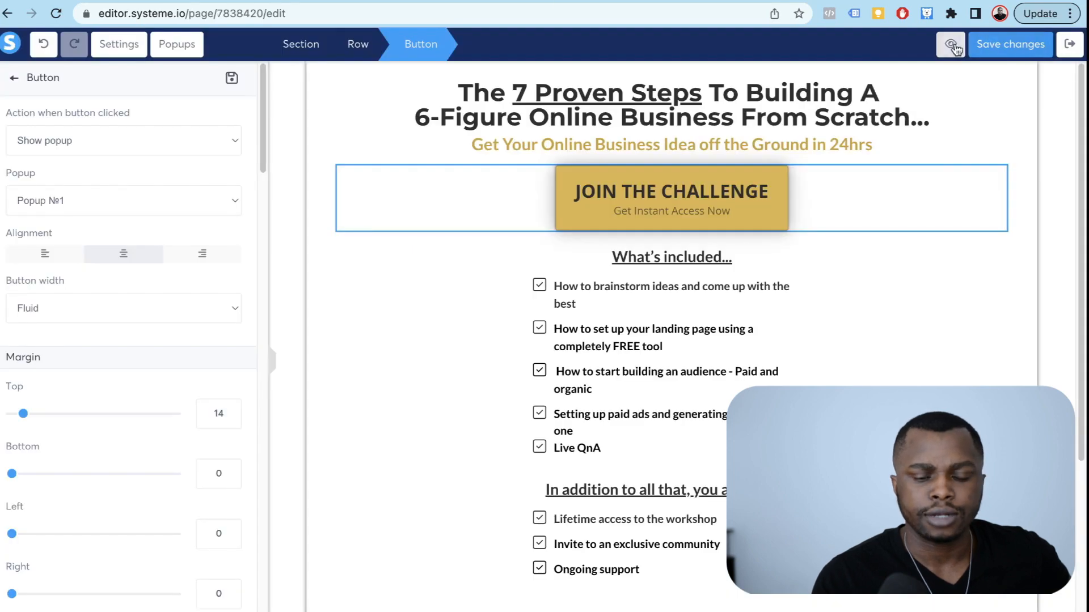
Step: Preview the squeeze page, test the popup behind the "JOIN THE CHALLENGE" button, and return to the funnel steps
{"action": "left_click", "coordinate": [947, 44]}
{"action": "left_click", "coordinate": [555, 162]}
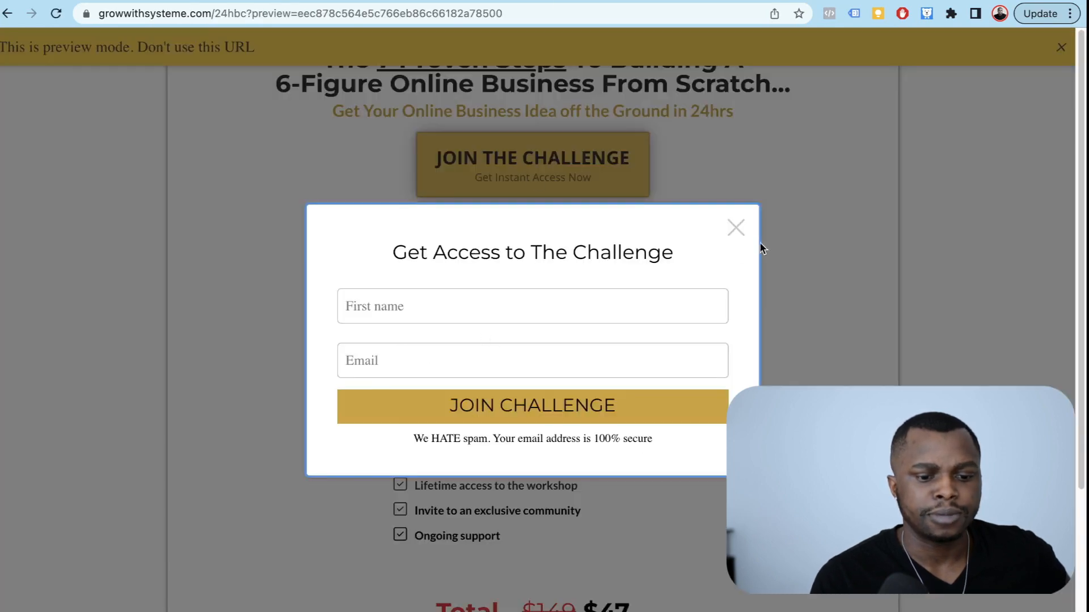
{"action": "left_click", "coordinate": [732, 229]}
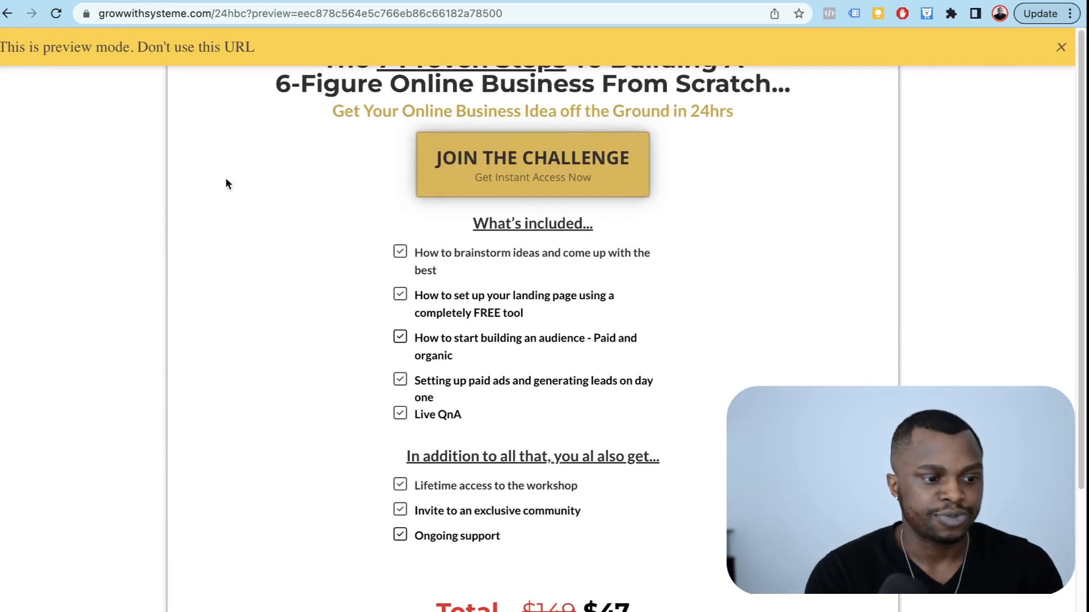
{"action": "left_click", "coordinate": [115, 1]}
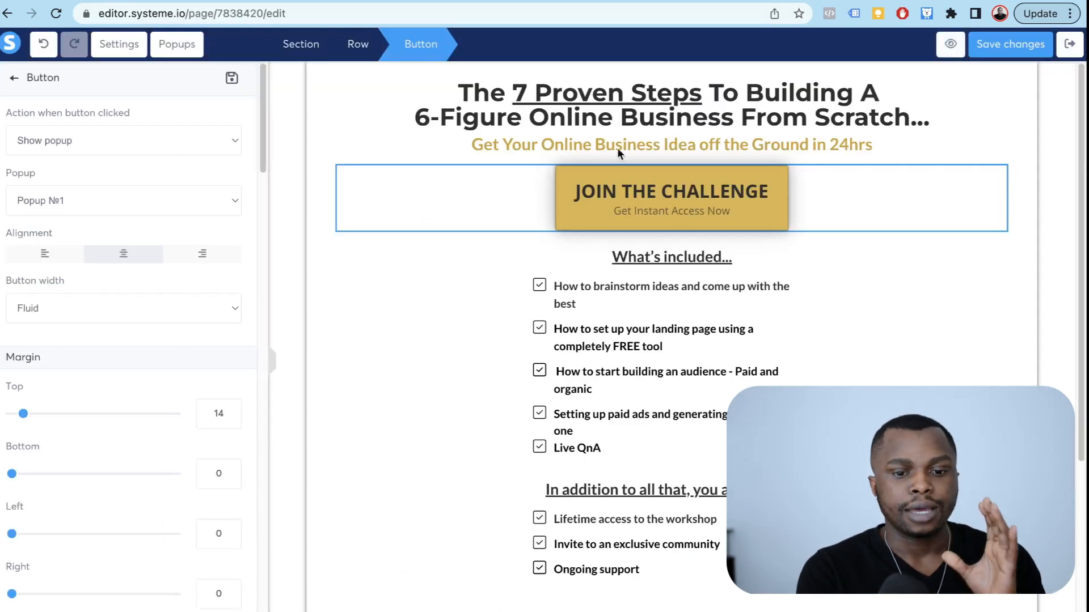
{"action": "left_click", "coordinate": [1067, 49]}
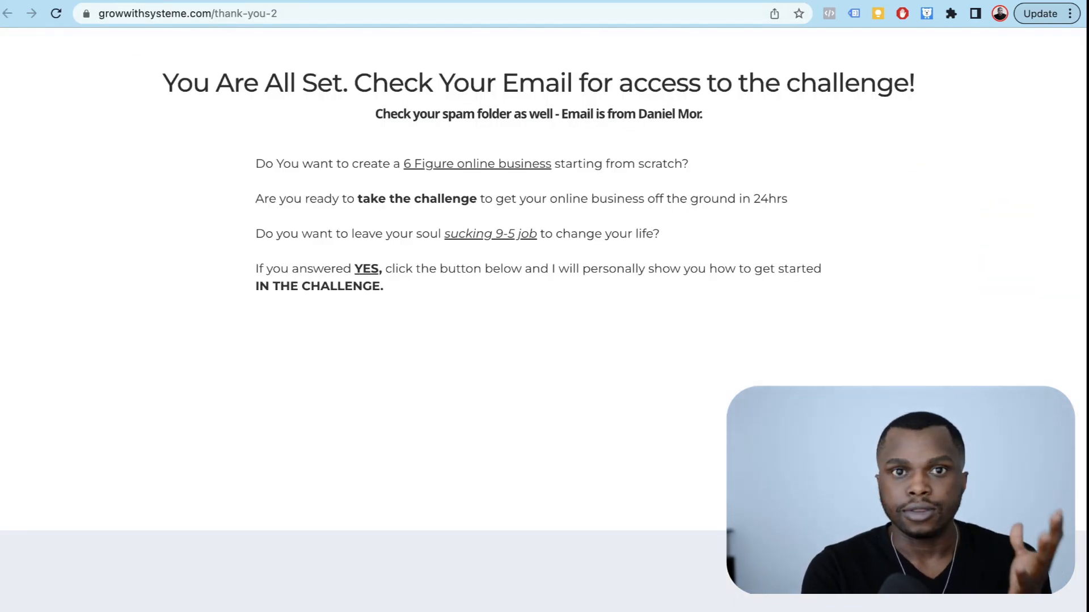
{"action": "left_click", "coordinate": [164, 1]}
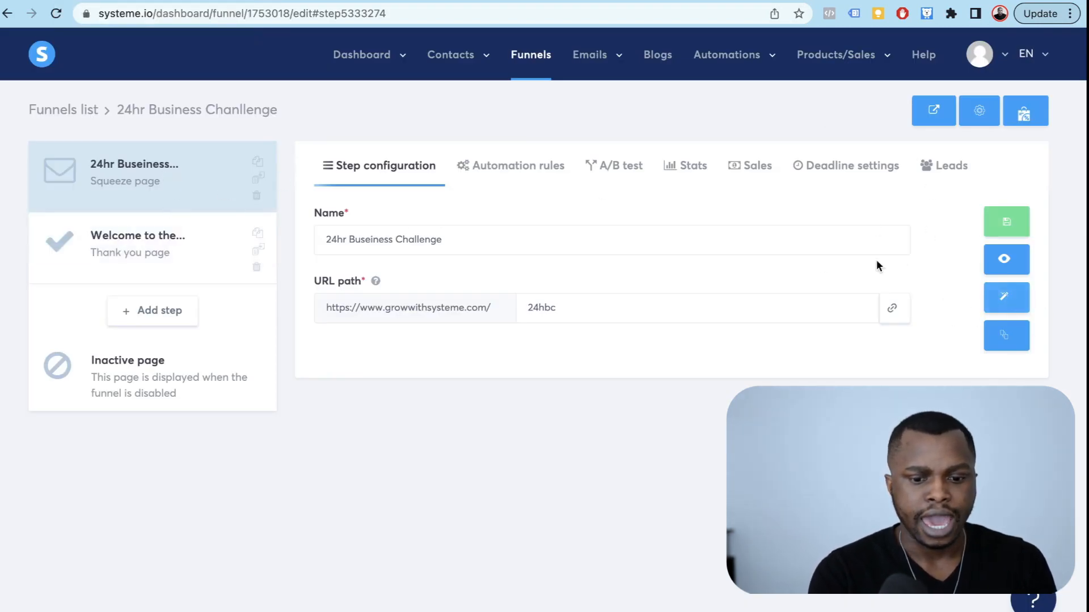
Step: Reopen the squeeze page in the editor and preview it to check its browser title
{"action": "left_click", "coordinate": [1003, 300]}
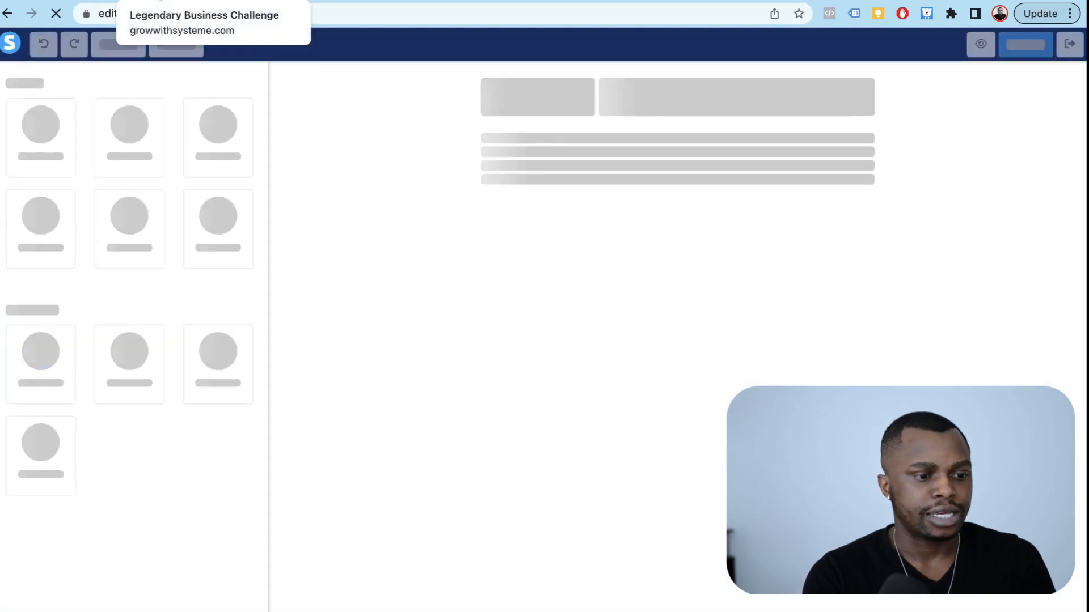
{"action": "left_click", "coordinate": [170, 2]}
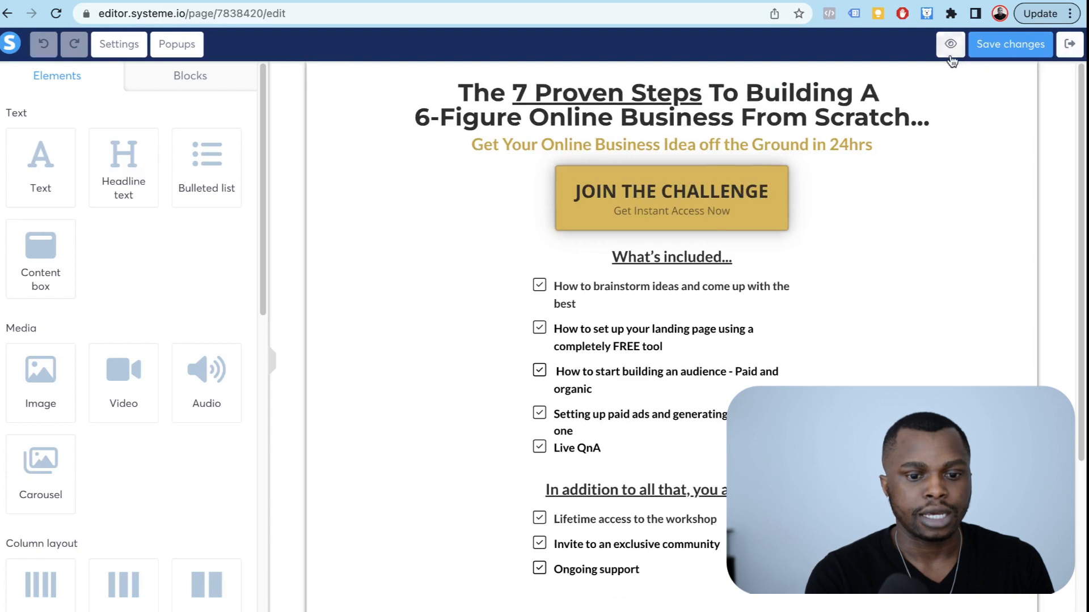
{"action": "left_click", "coordinate": [950, 45]}
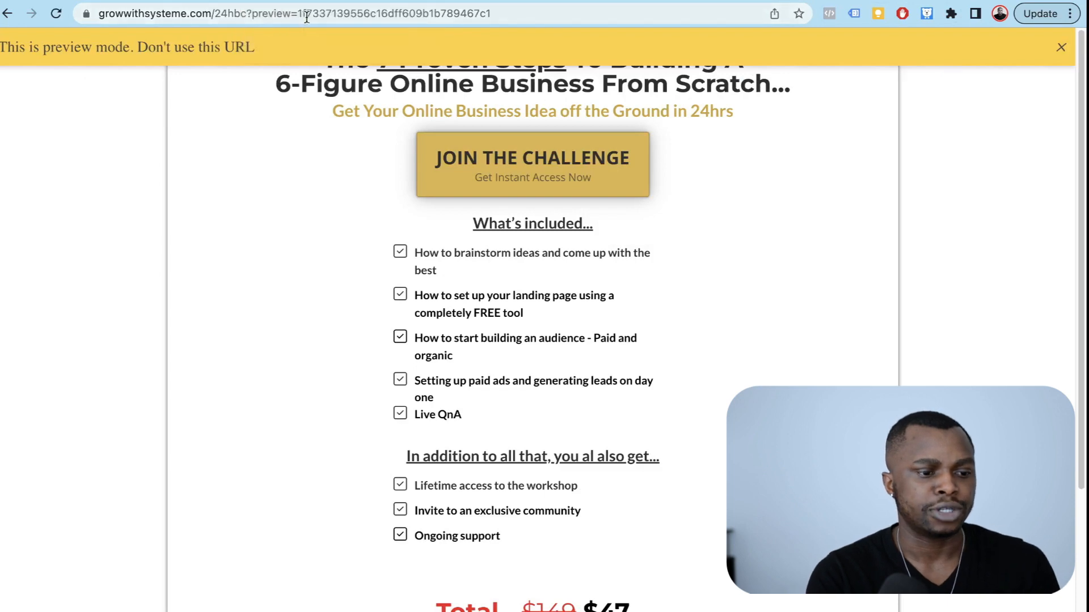
{"action": "left_click", "coordinate": [91, 0]}
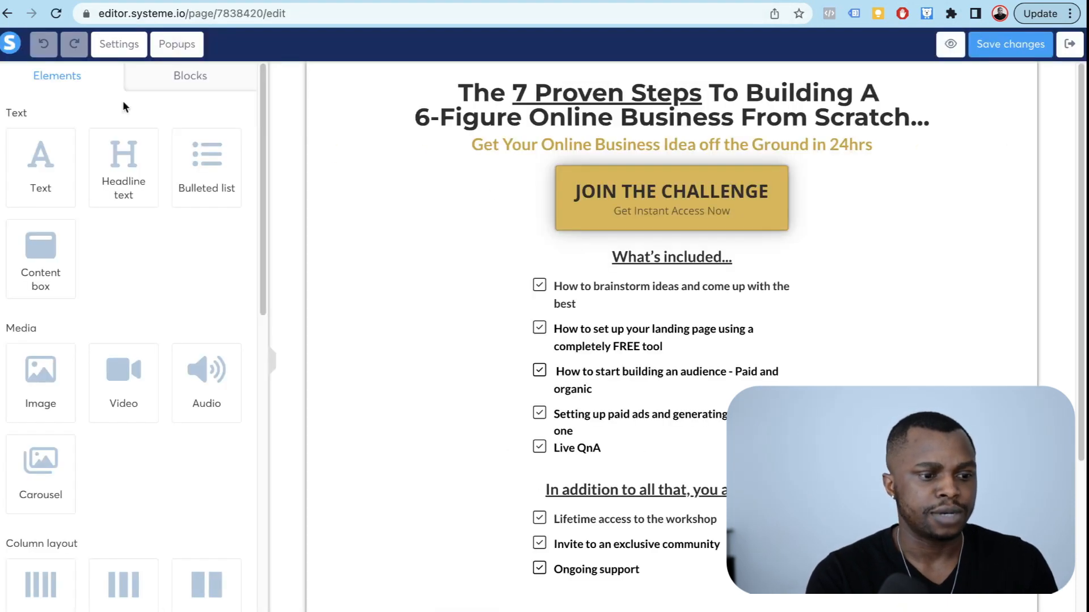
Step: Set the squeeze page's SEO title to "24hr Online Business Challenge" and save the page
{"action": "left_click", "coordinate": [123, 51]}
{"action": "scroll", "coordinate": [135, 448], "scroll_direction": "down", "scroll_amount": 10}
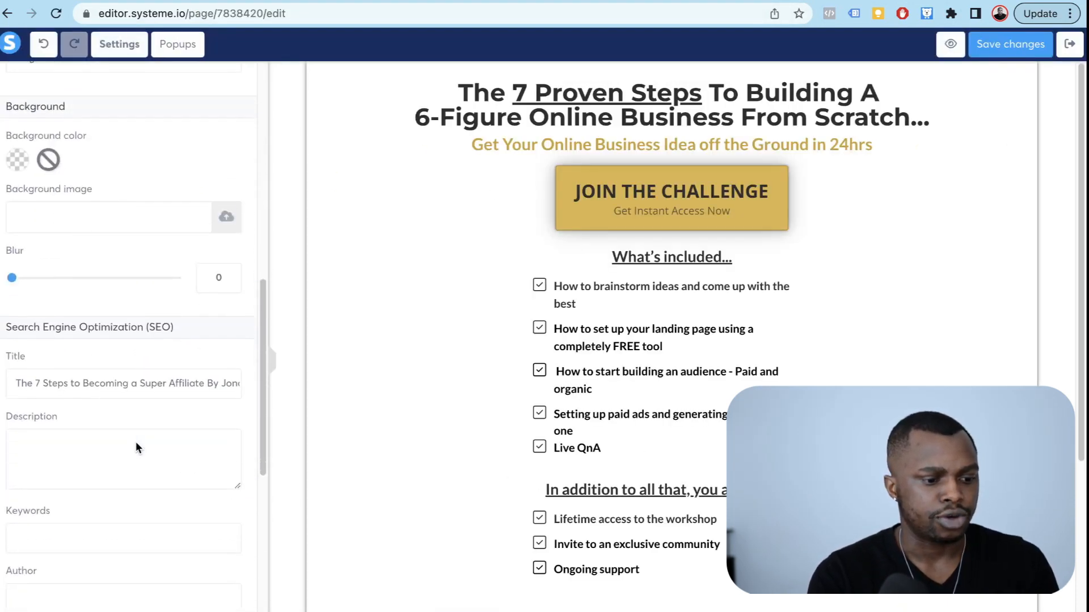
{"action": "triple_click", "coordinate": [113, 382]}
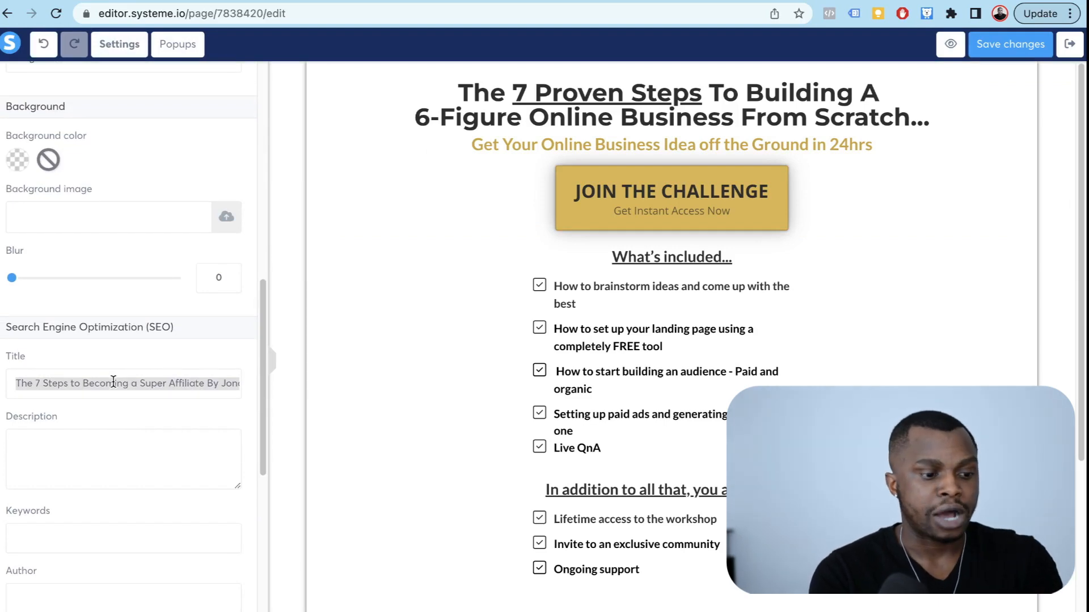
{"action": "type", "text": "24hr Online Business Challenge"}
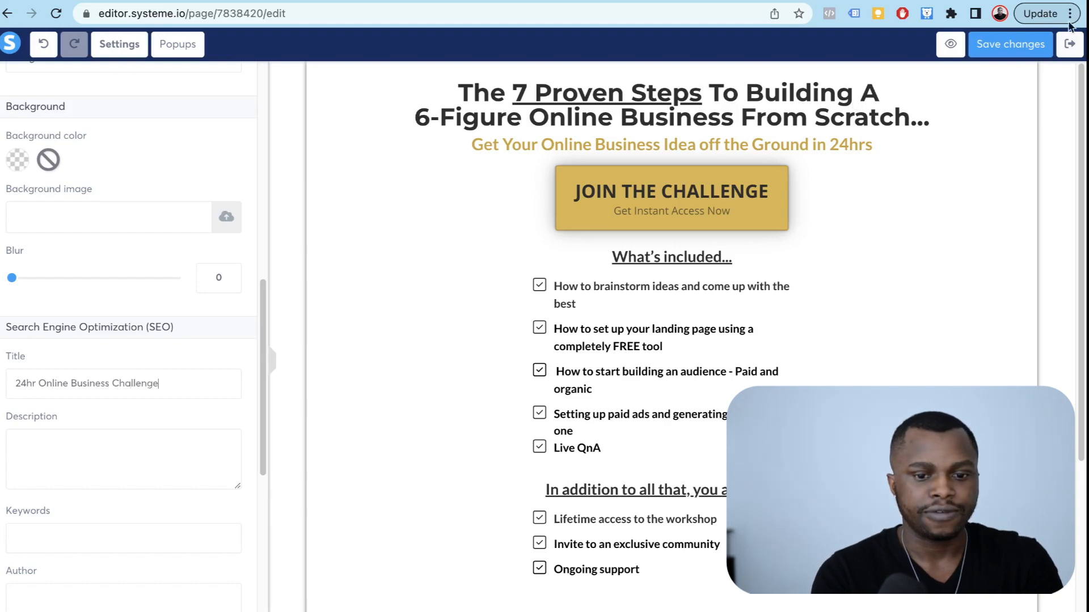
{"action": "left_click", "coordinate": [1009, 48]}
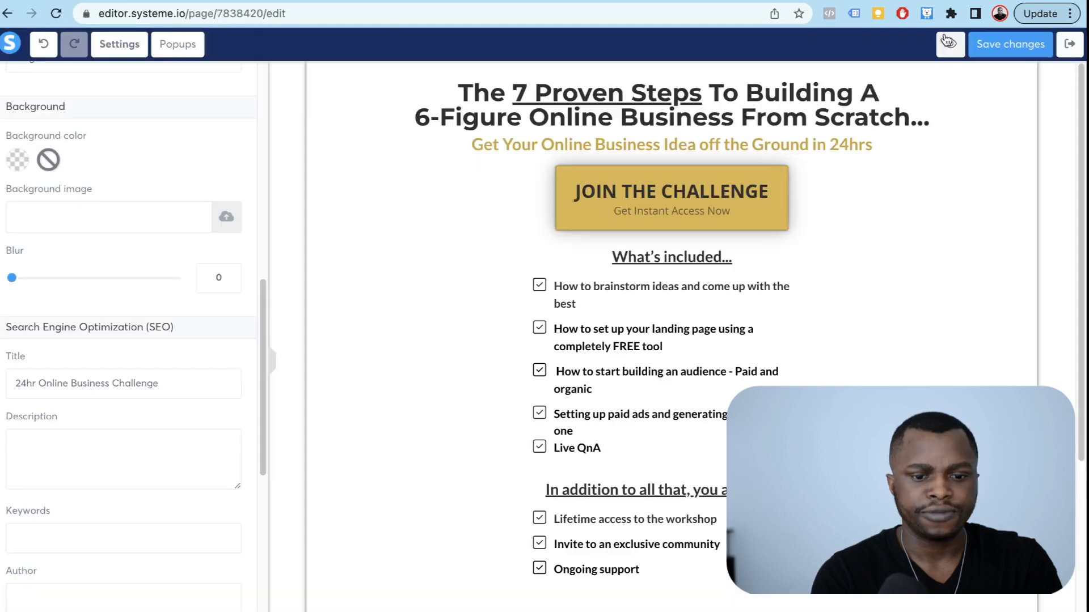
Step: Preview the squeeze page to check its new title, and leave the page editor
{"action": "left_click", "coordinate": [943, 44]}
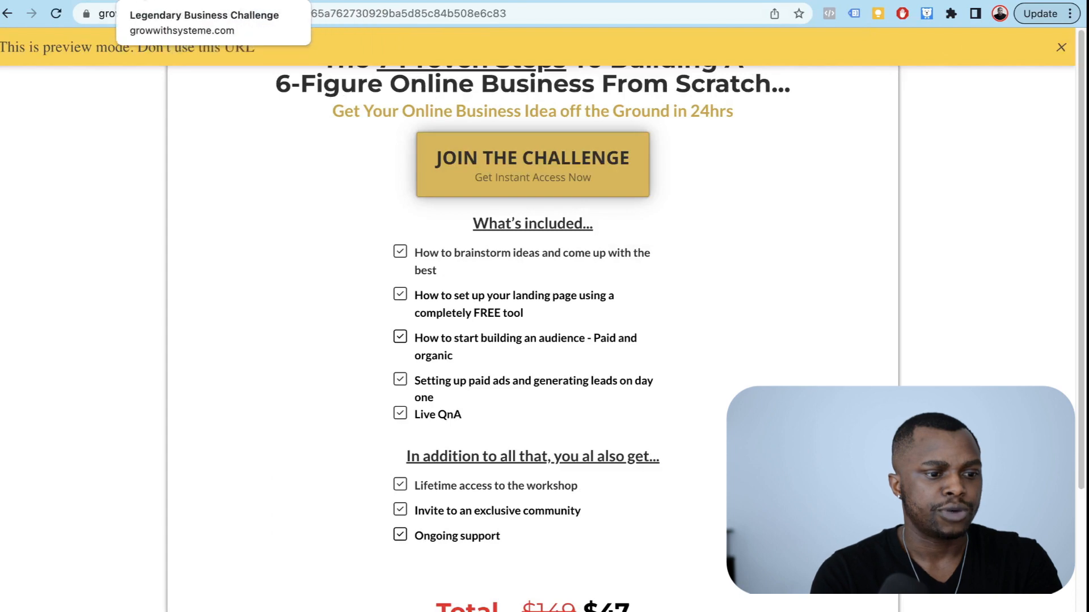
{"action": "left_click", "coordinate": [108, 1]}
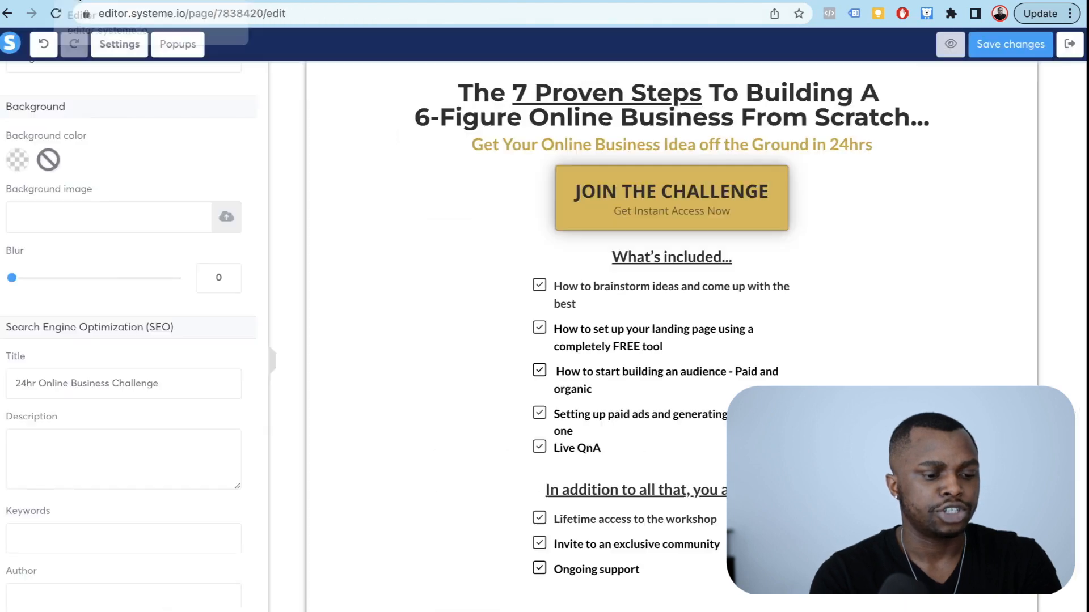
{"action": "left_click", "coordinate": [1066, 49]}
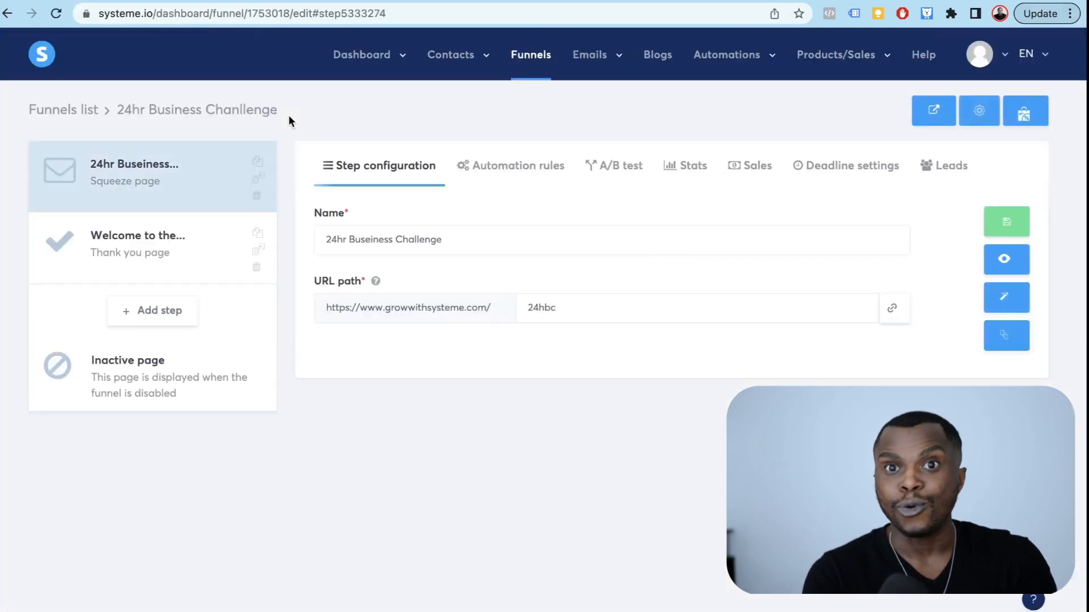
Step: Set the thank you page's title to "Welcome to the Challenge" in its page settings and save the changes
{"action": "left_click", "coordinate": [106, 250]}
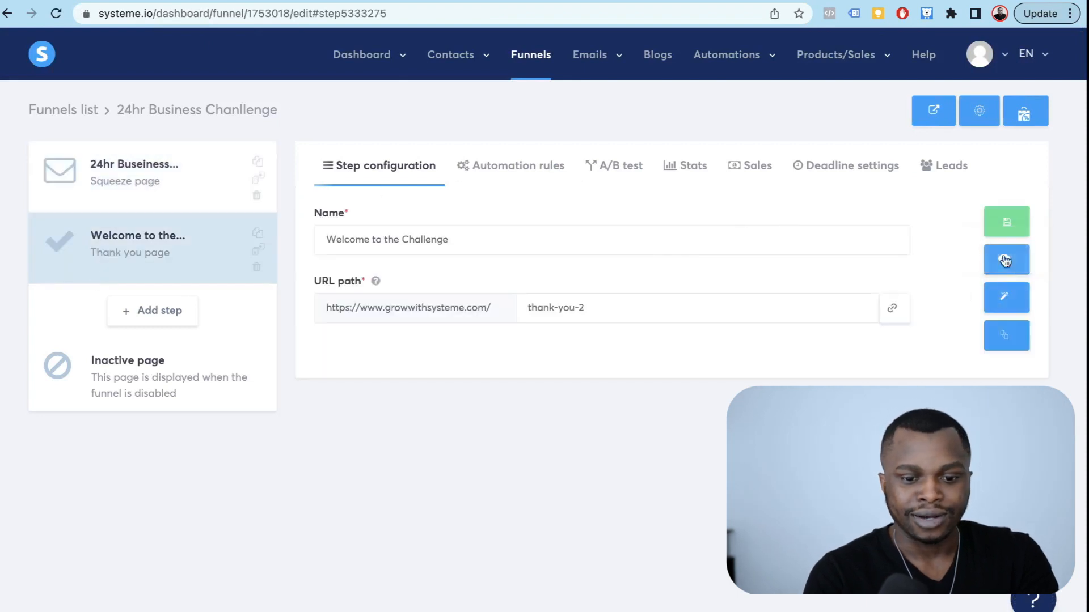
{"action": "left_click", "coordinate": [1004, 299]}
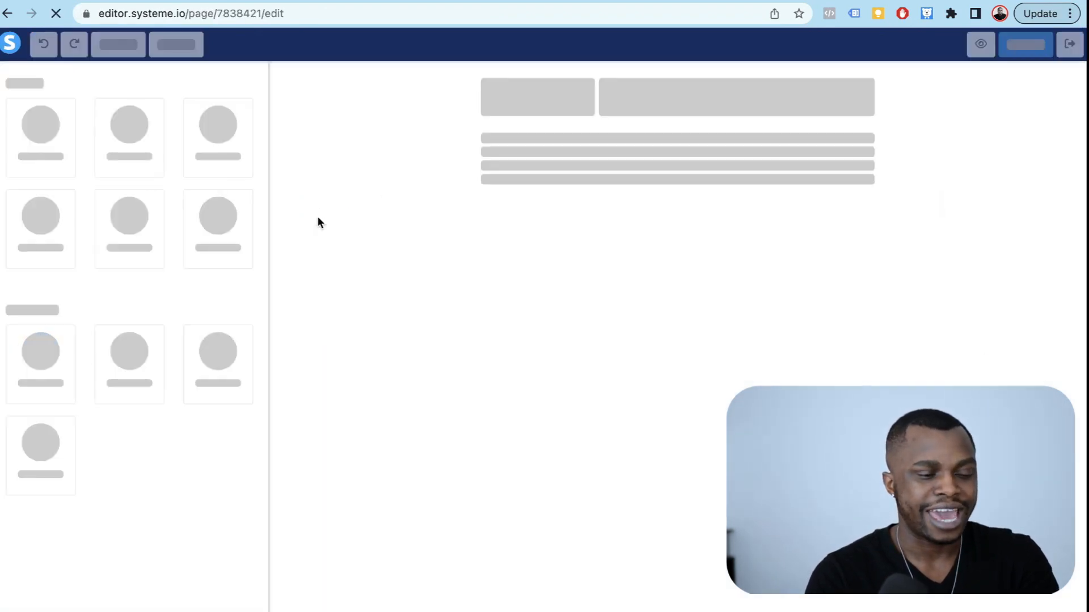
{"action": "left_click", "coordinate": [116, 44]}
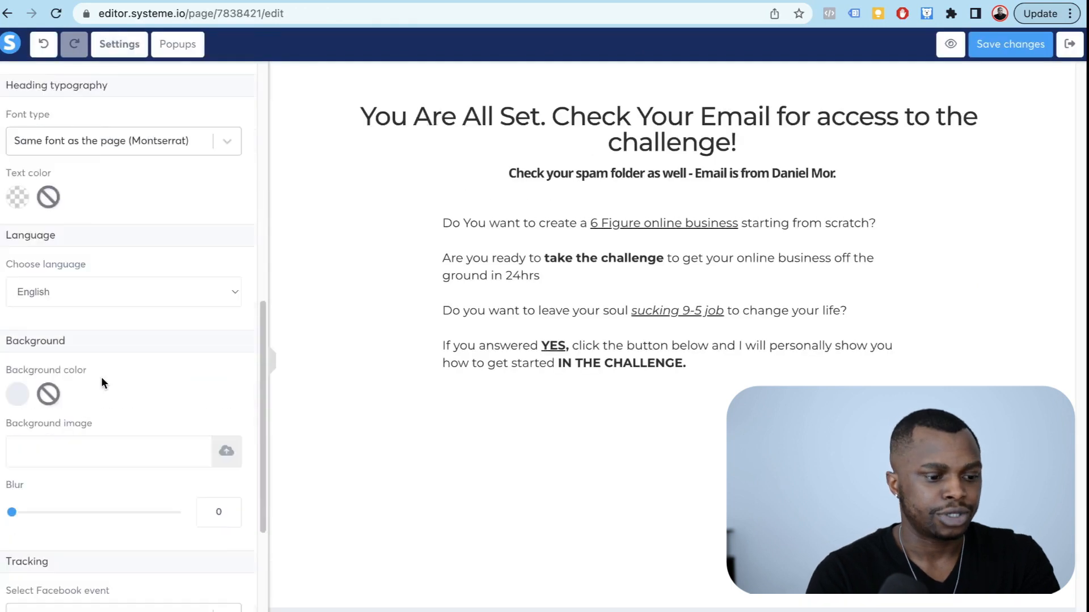
{"action": "scroll", "coordinate": [100, 376], "scroll_direction": "down", "scroll_amount": 5}
{"action": "scroll", "coordinate": [101, 376], "scroll_direction": "up", "scroll_amount": 6}
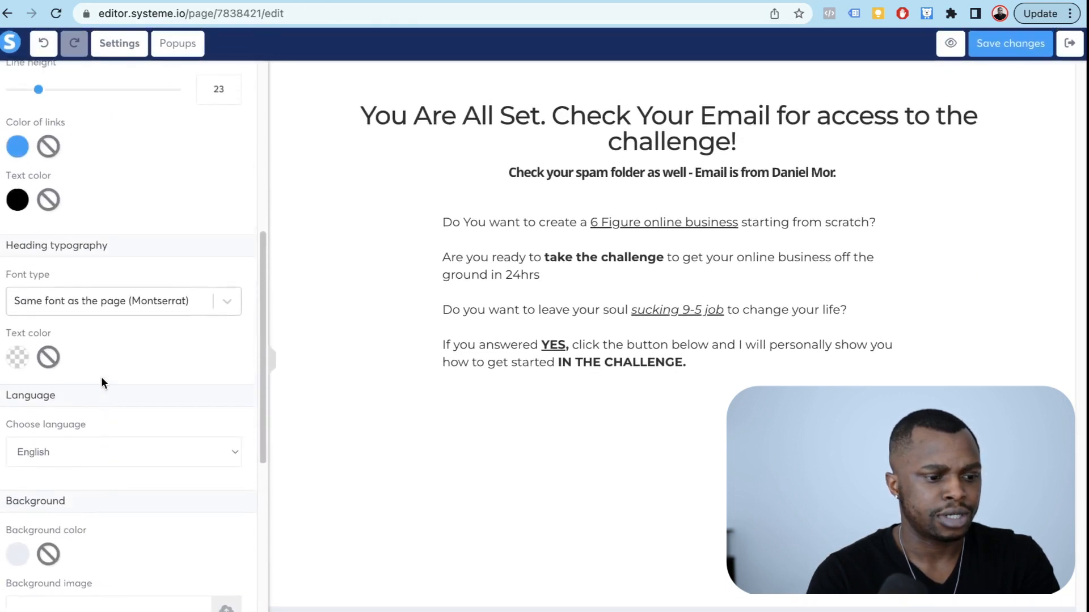
{"action": "scroll", "coordinate": [101, 377], "scroll_direction": "down", "scroll_amount": 6}
{"action": "scroll", "coordinate": [101, 377], "scroll_direction": "up", "scroll_amount": 8}
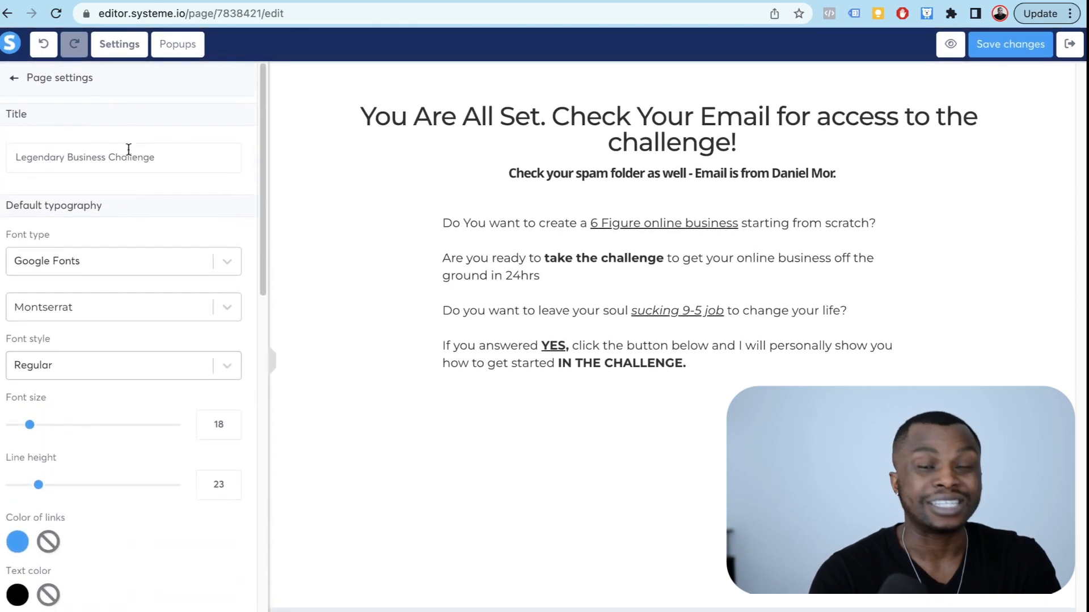
{"action": "triple_click", "coordinate": [129, 155]}
{"action": "type", "text": "Weld"}
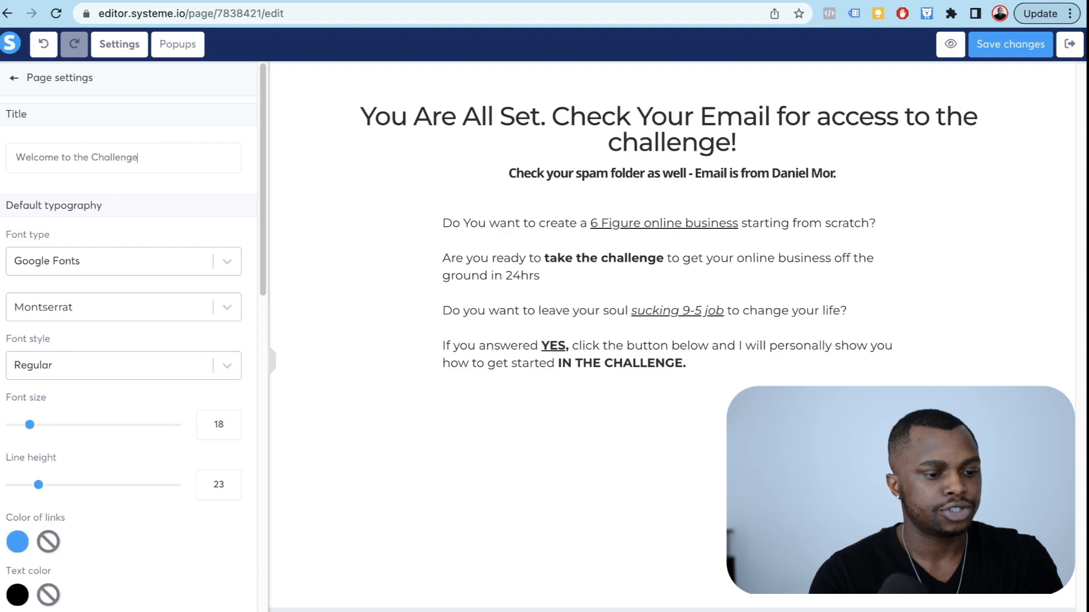
{"action": "left_click", "coordinate": [988, 45]}
Step: Preview the thank you page to check its new browser title, and return to the funnel steps
{"action": "left_click", "coordinate": [942, 50]}
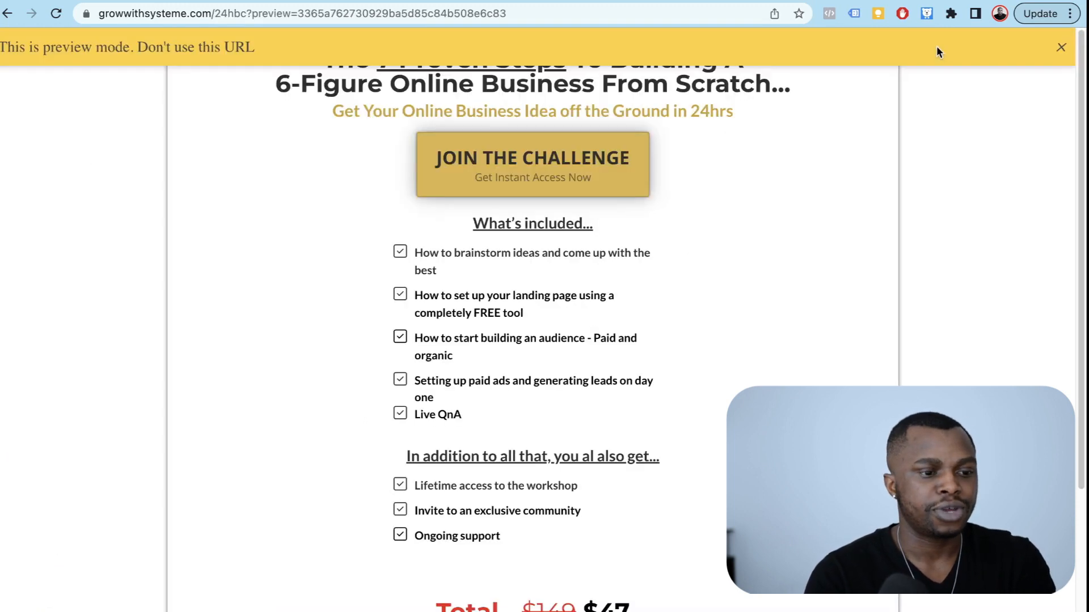
{"action": "left_click", "coordinate": [309, 1]}
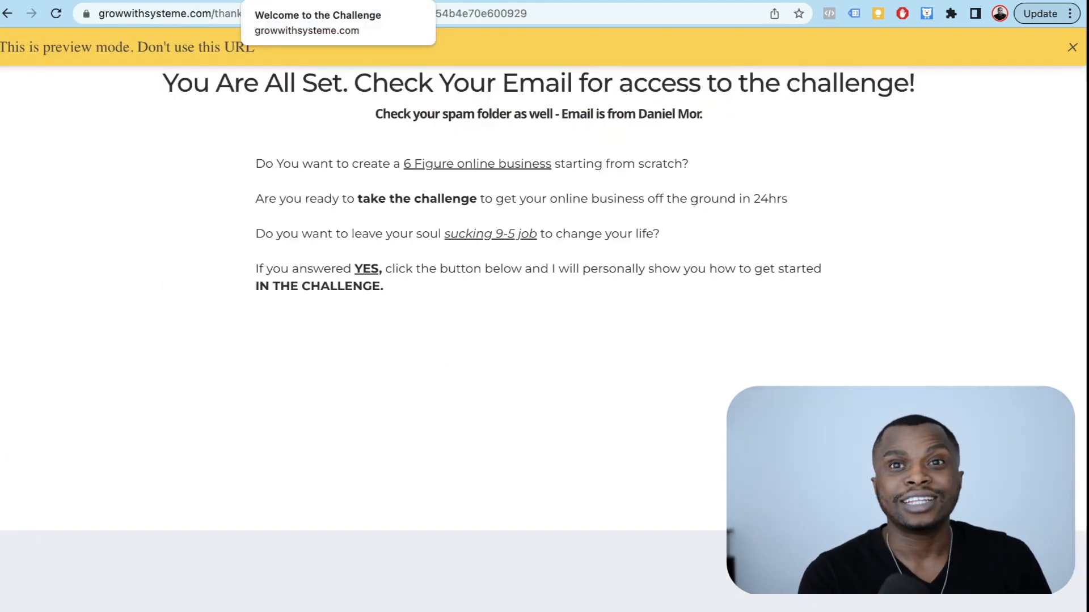
{"action": "left_click", "coordinate": [87, 1]}
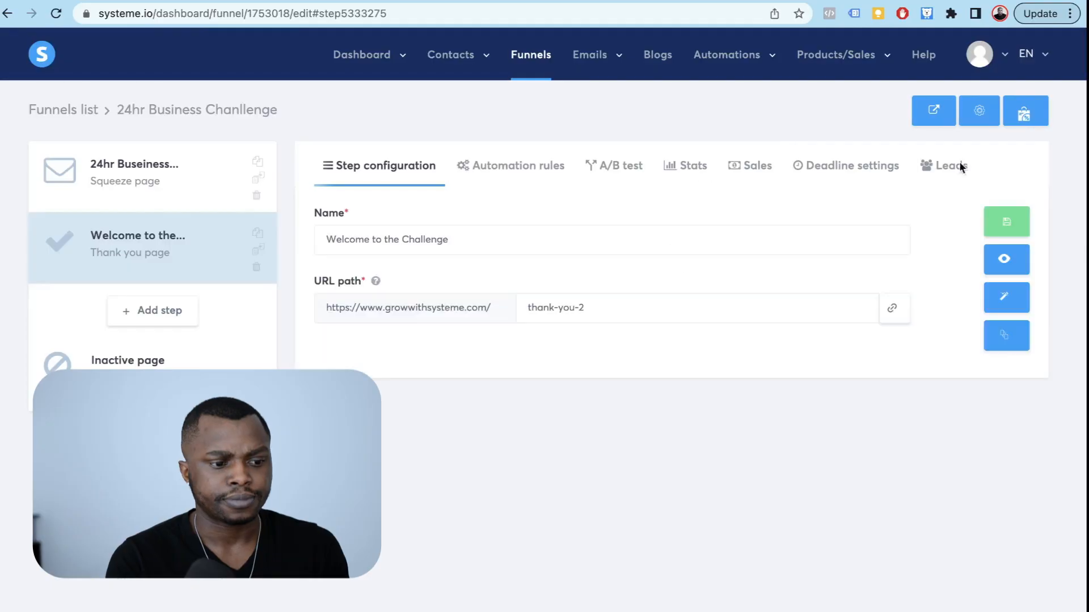
Step: View the live squeeze page of the funnel and select its full web address
{"action": "left_click", "coordinate": [212, 191]}
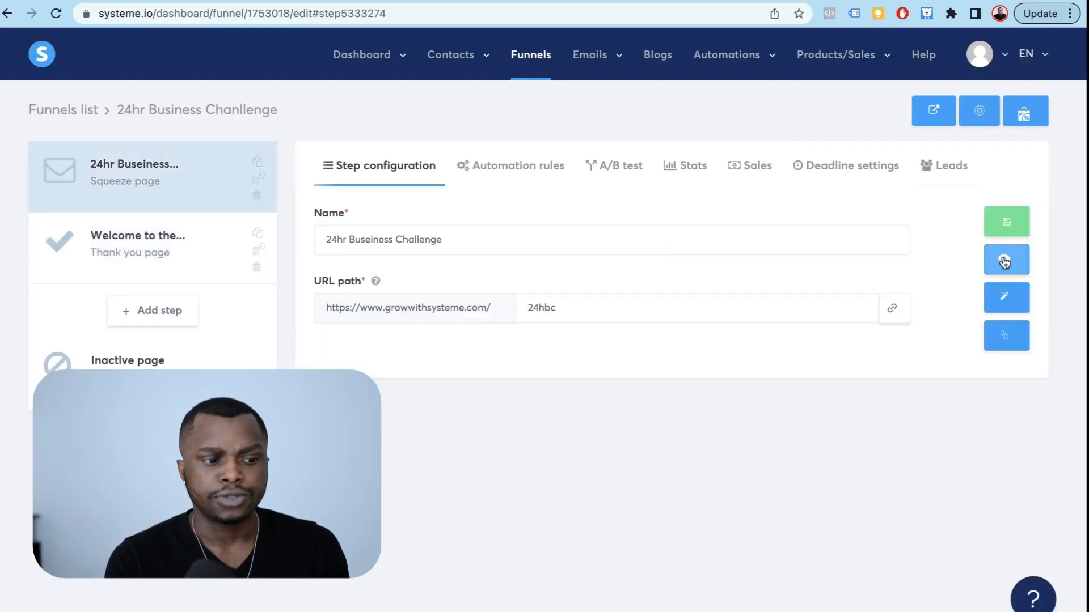
{"action": "left_click", "coordinate": [1004, 259]}
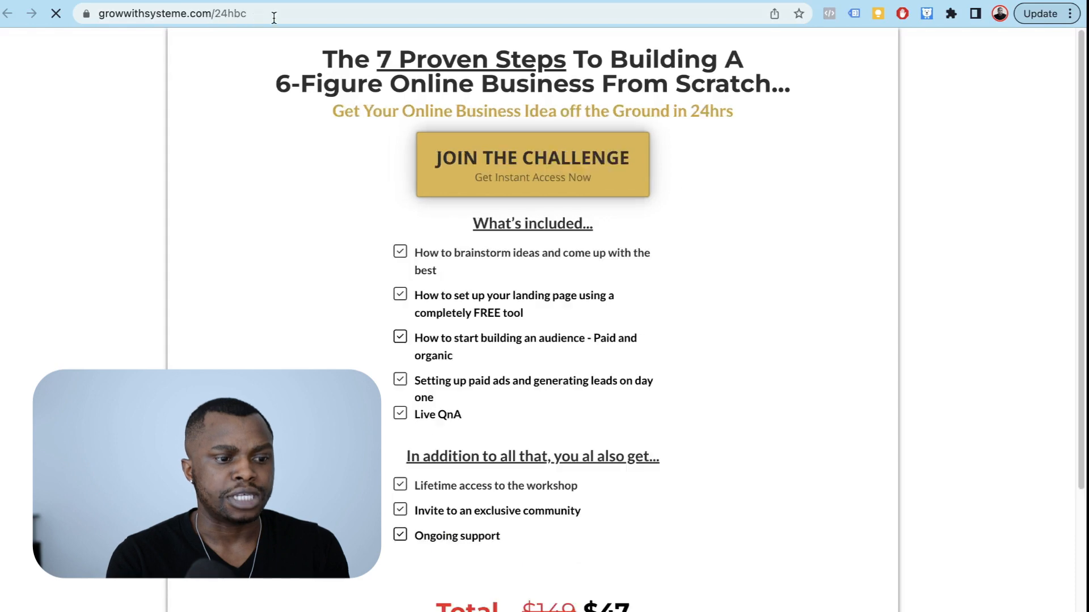
{"action": "left_click", "coordinate": [94, 11]}
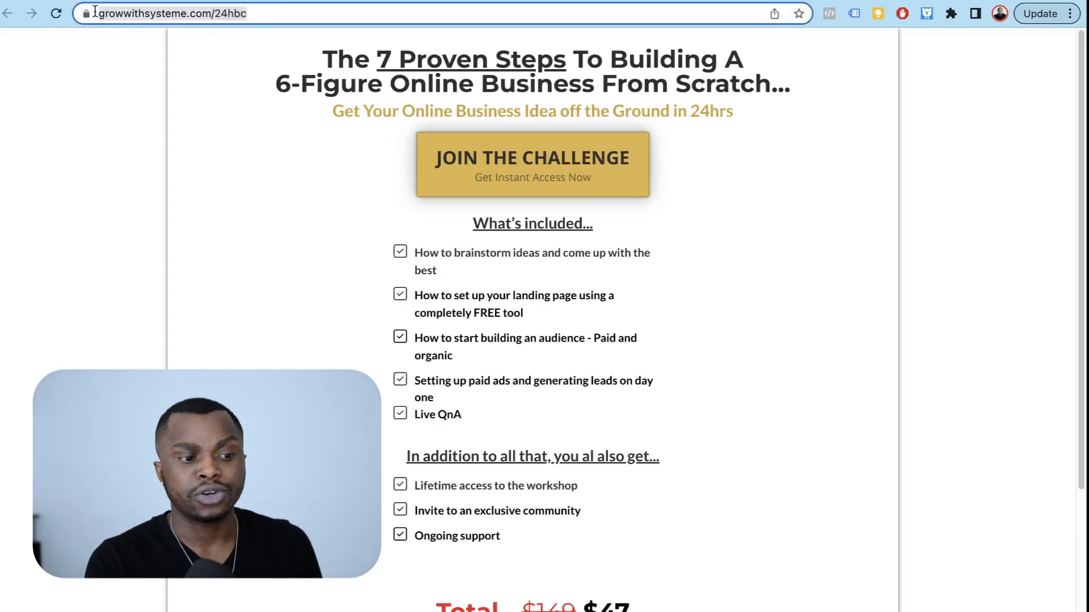